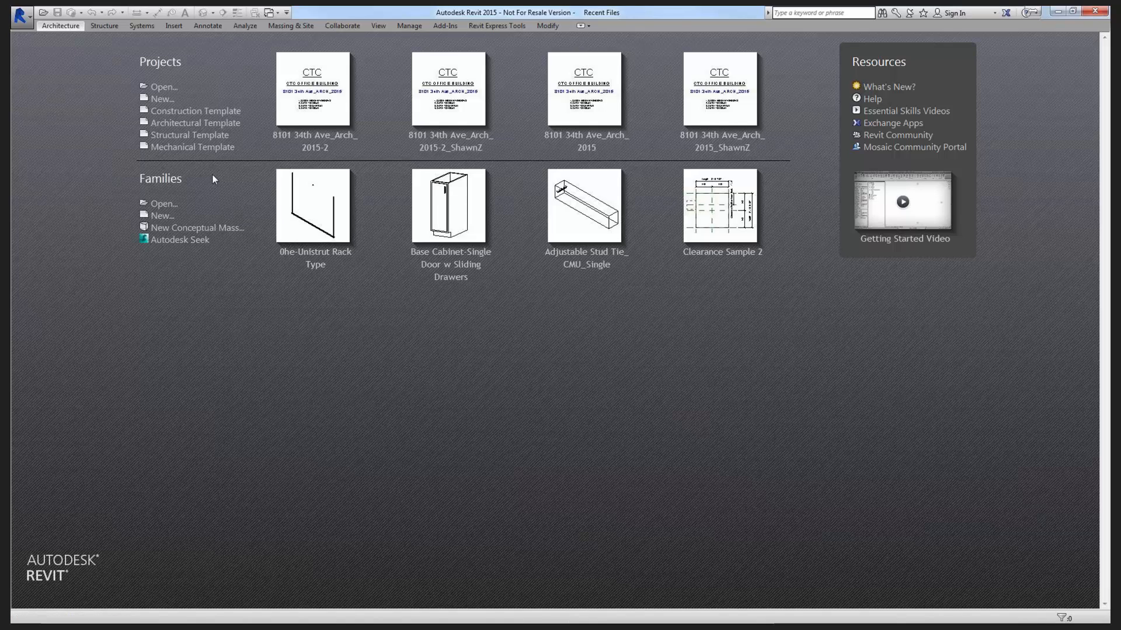
# Browse to the Project Takeover folder in RET Workflows and delete the existing 8101 34th Ave_Arch_2015-2.rvt file.
pyautogui.click(162, 88)
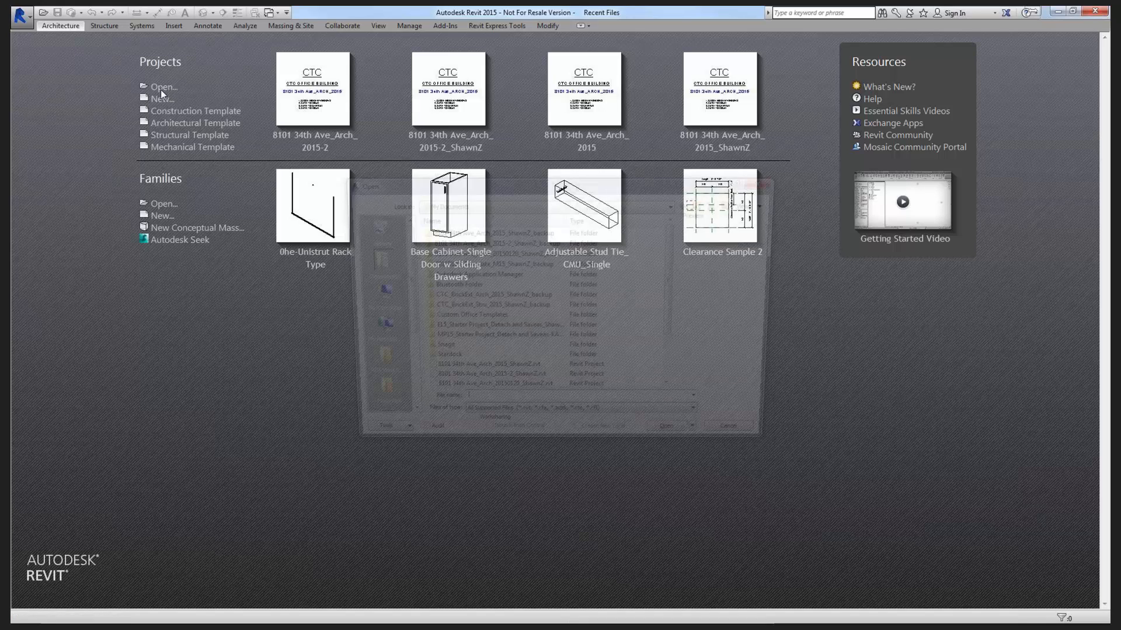
pyautogui.click(374, 367)
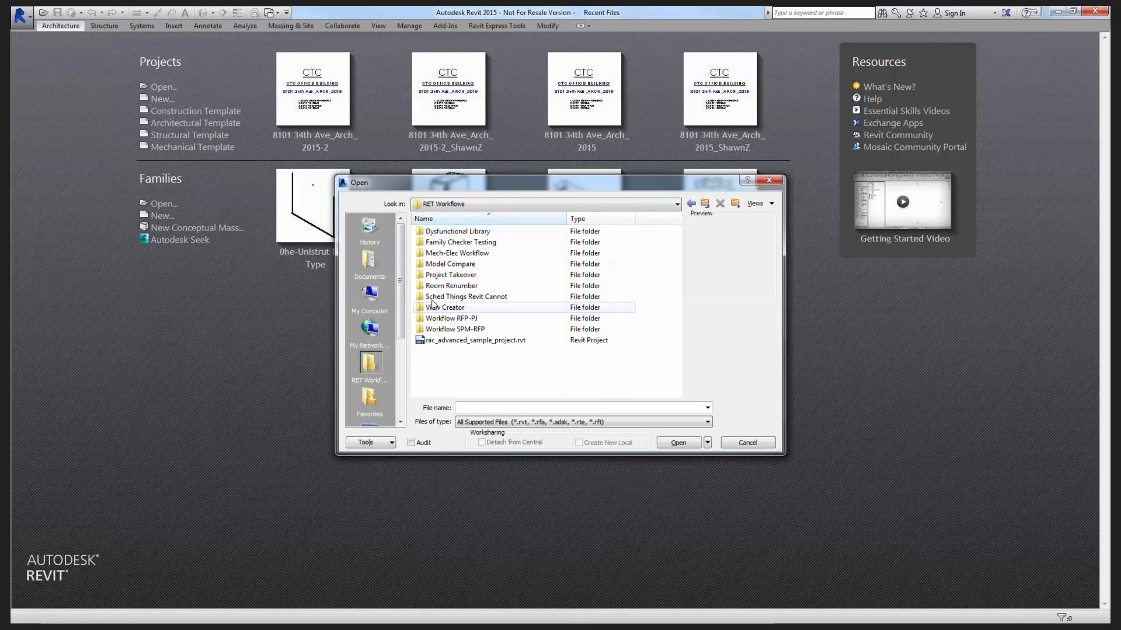
pyautogui.doubleClick(455, 274)
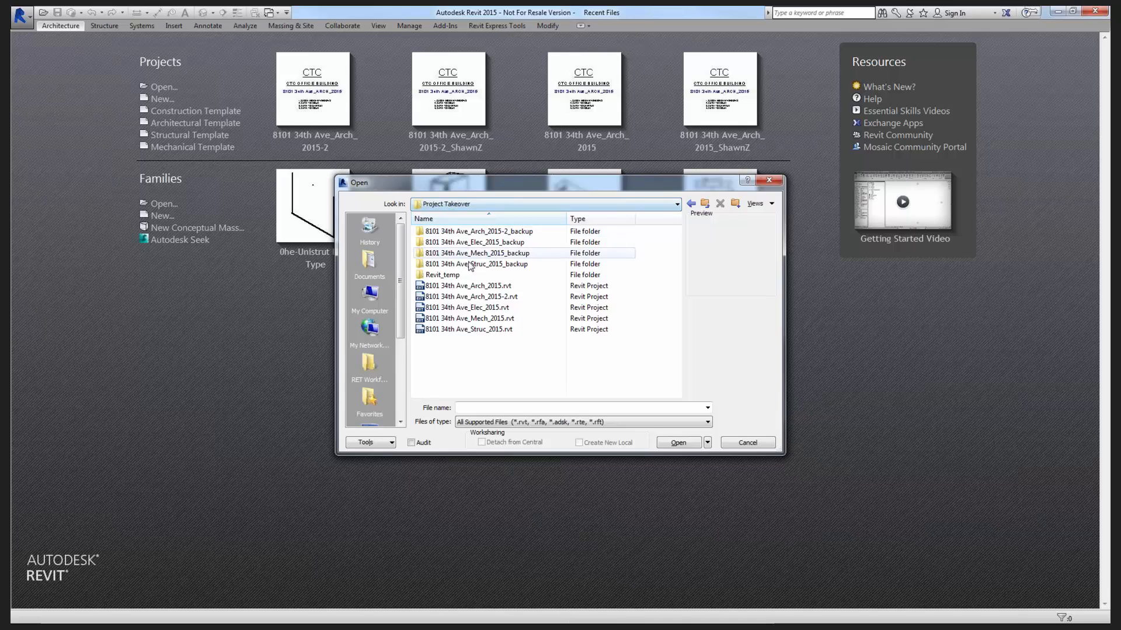
pyautogui.click(460, 286)
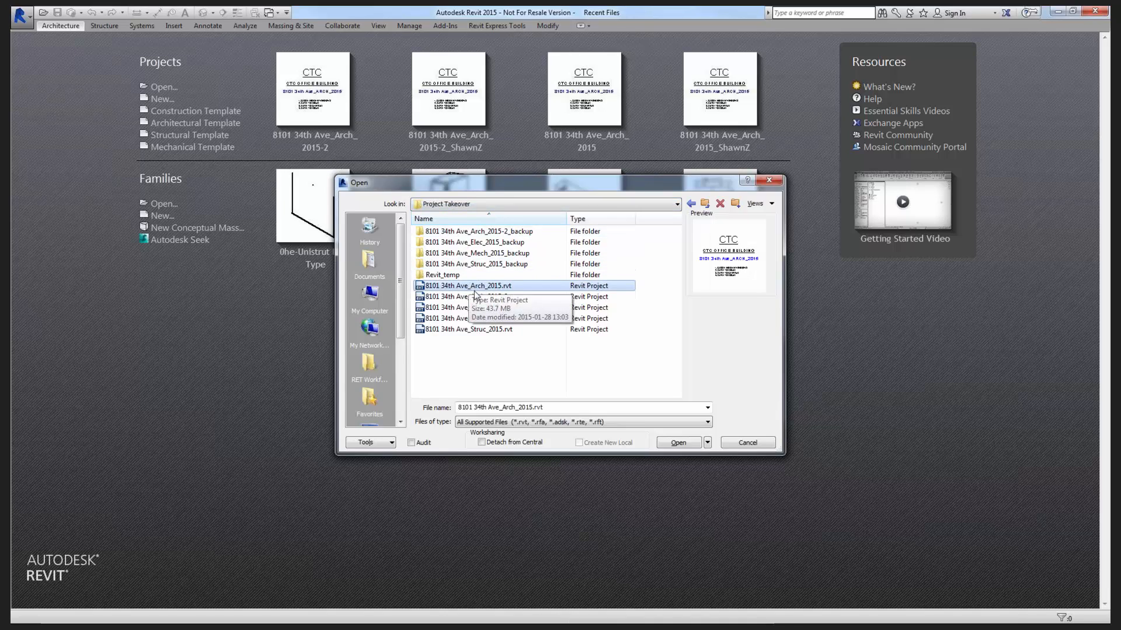
pyautogui.click(494, 298)
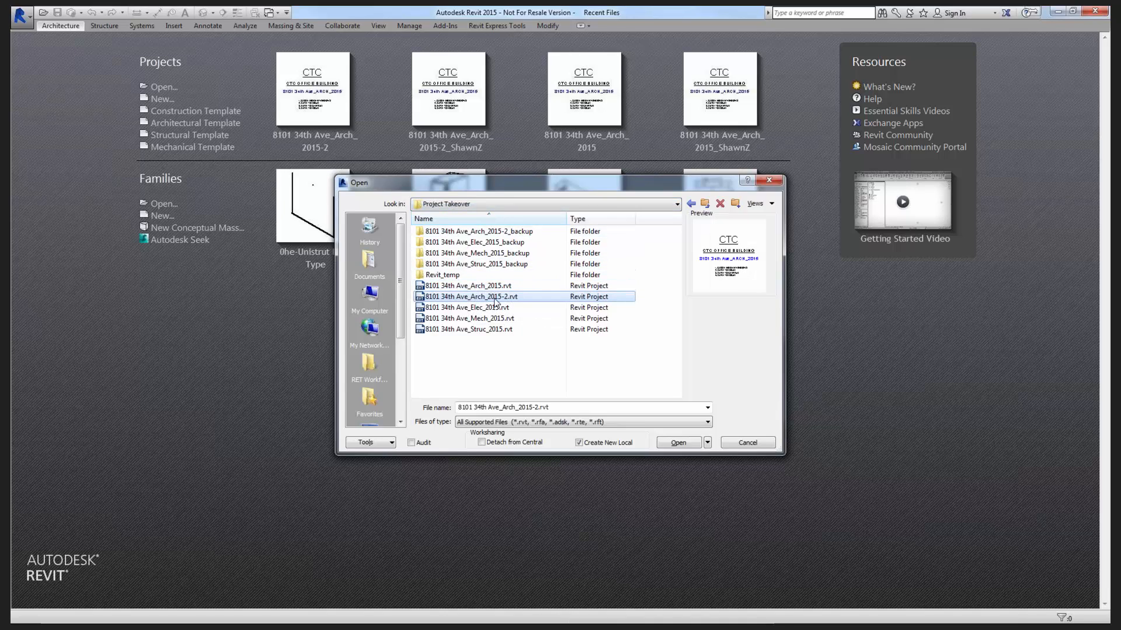
pyautogui.rightClick(494, 299)
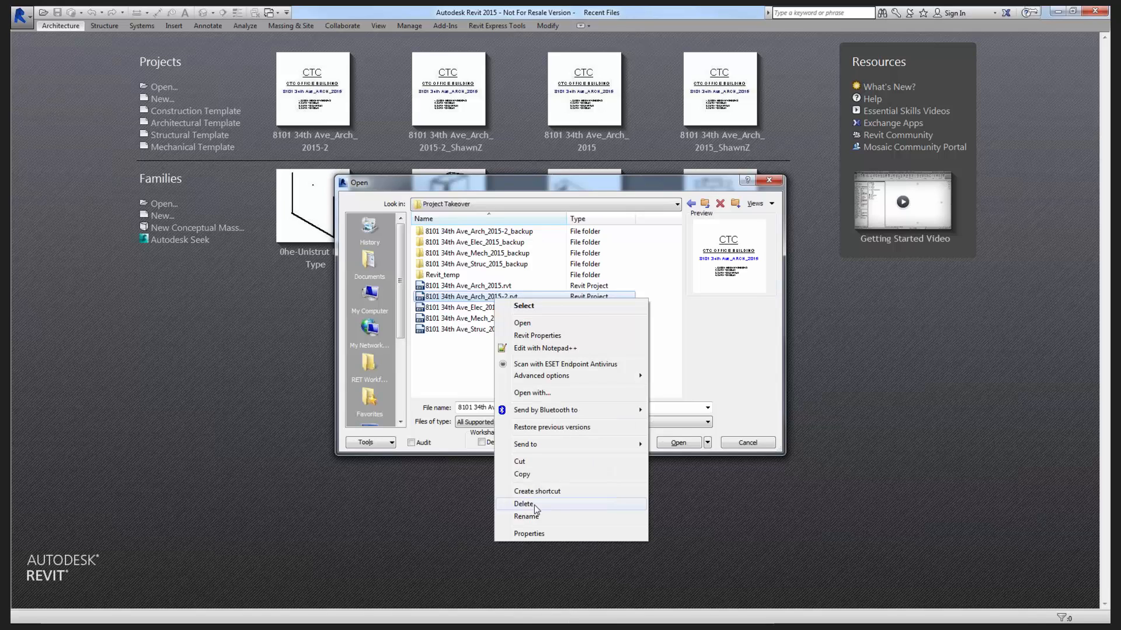
pyautogui.click(534, 506)
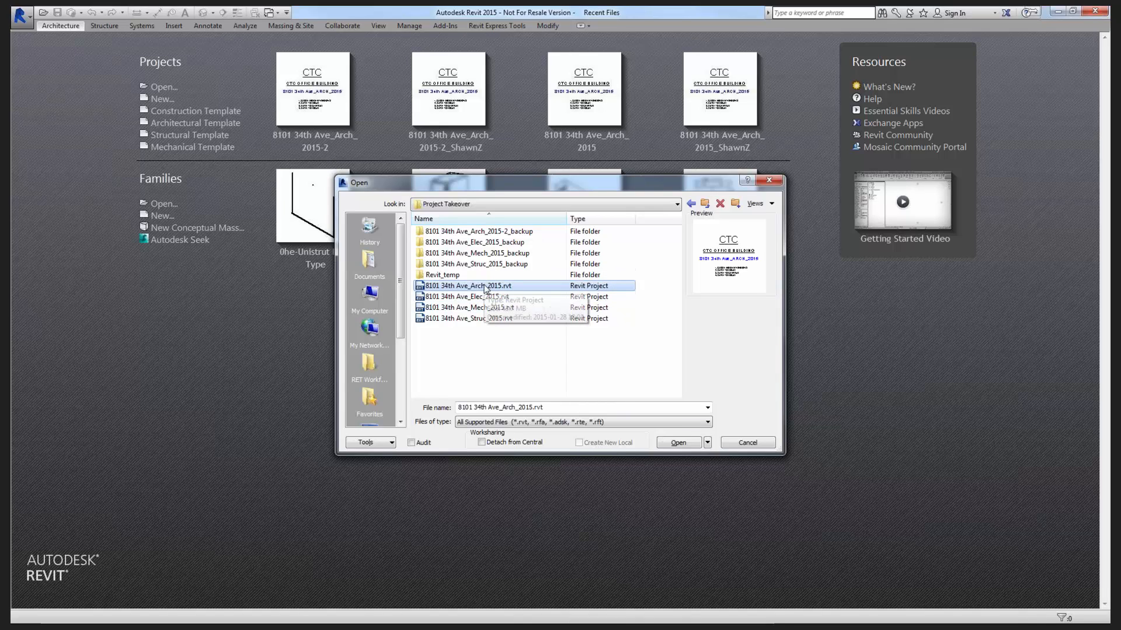
# Open 8101 34th Ave_Arch_2015.rvt detached from central without auditing, preserving its worksets.
pyautogui.click(482, 443)
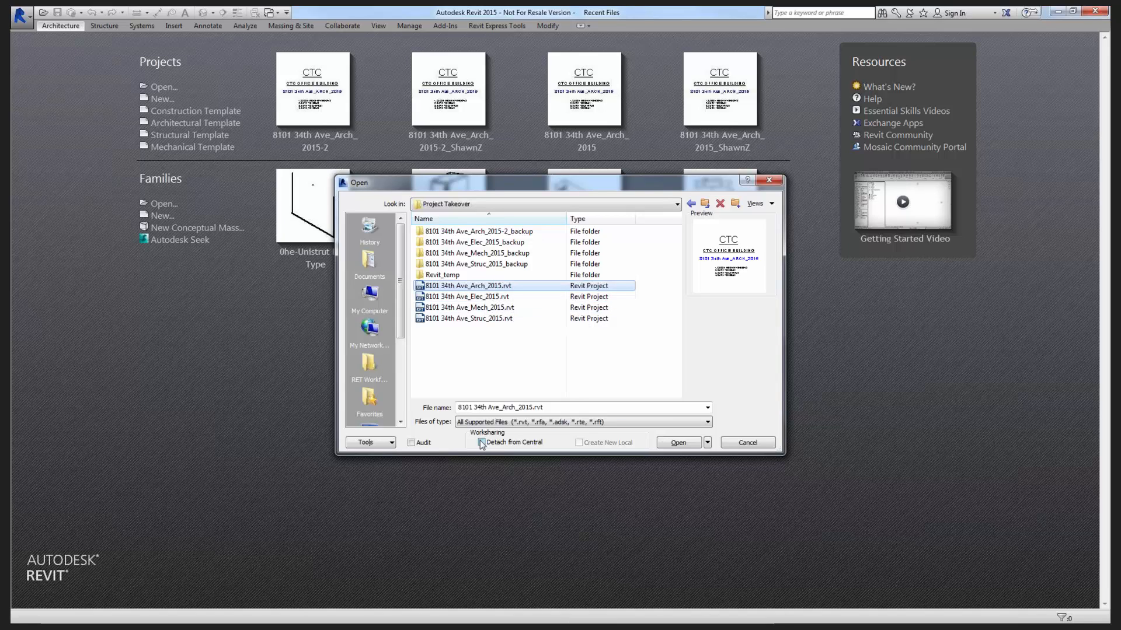
pyautogui.click(422, 443)
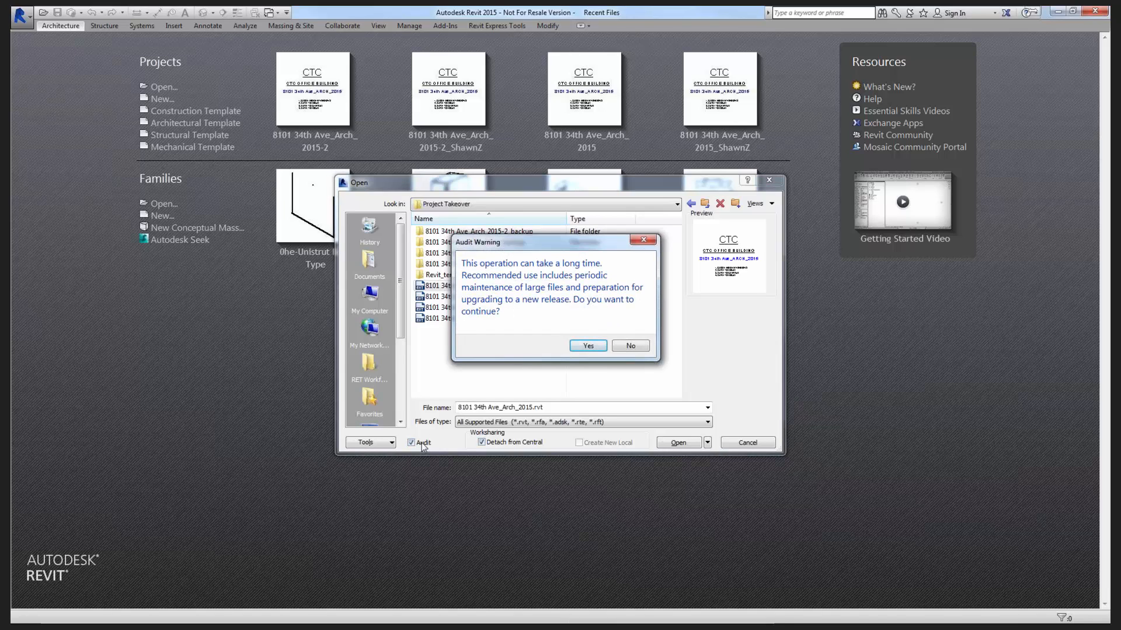
pyautogui.click(639, 347)
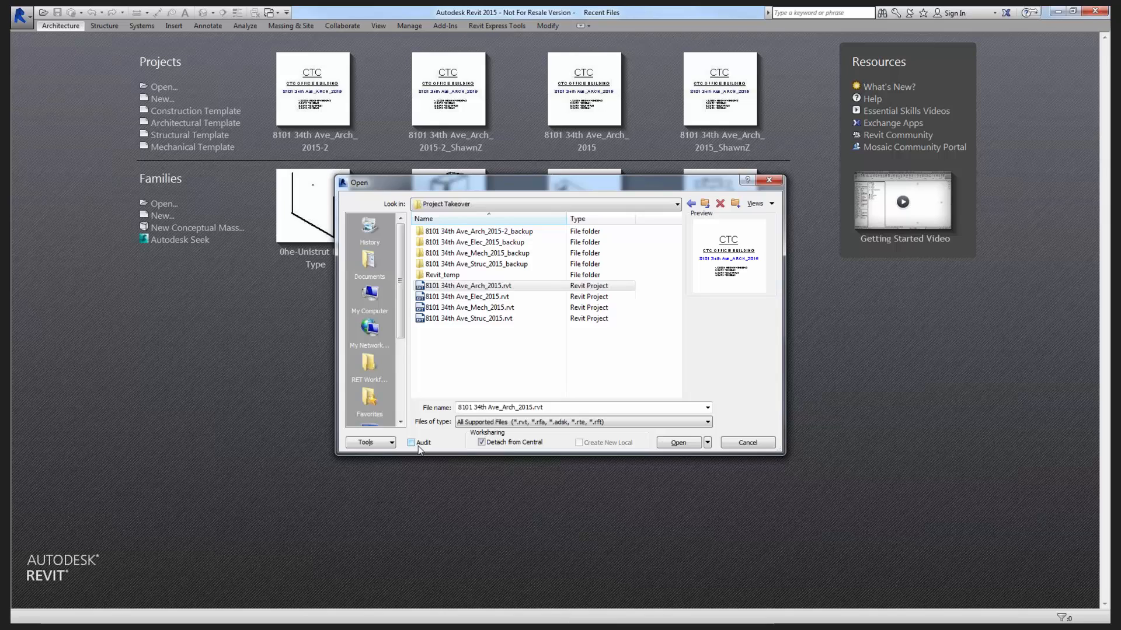
pyautogui.click(664, 445)
pyautogui.click(496, 296)
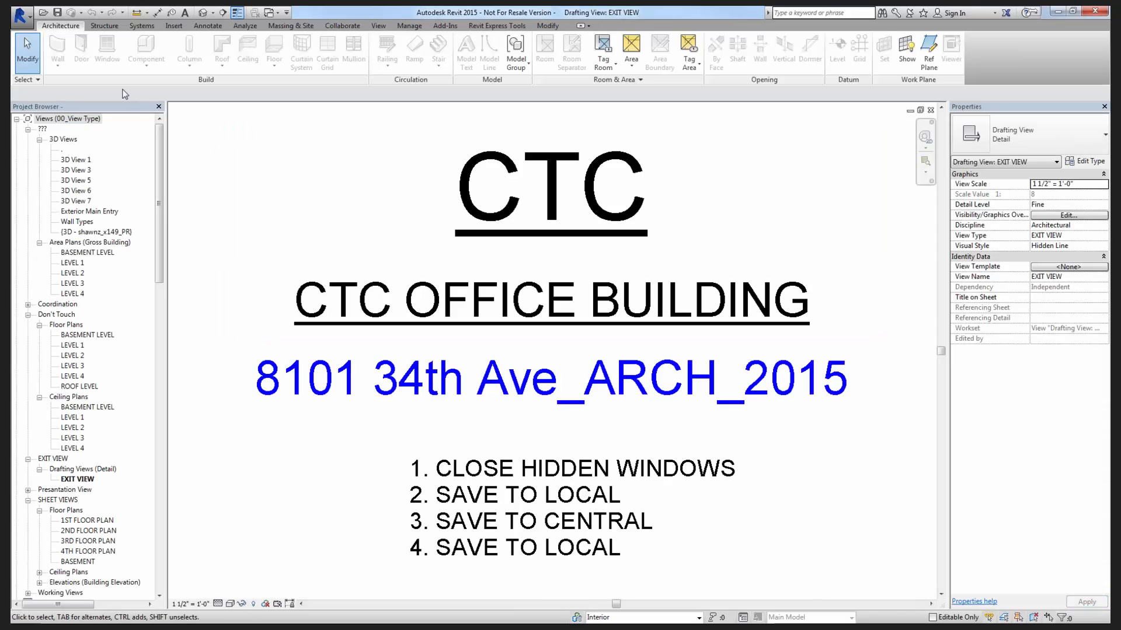
pyautogui.click(57, 13)
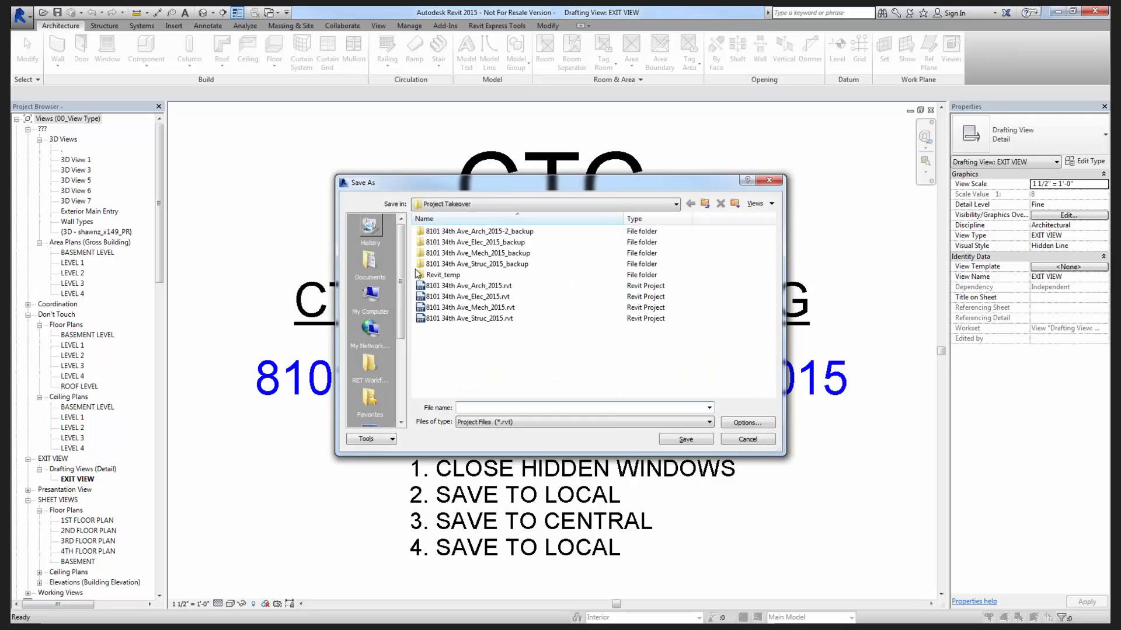
pyautogui.click(473, 286)
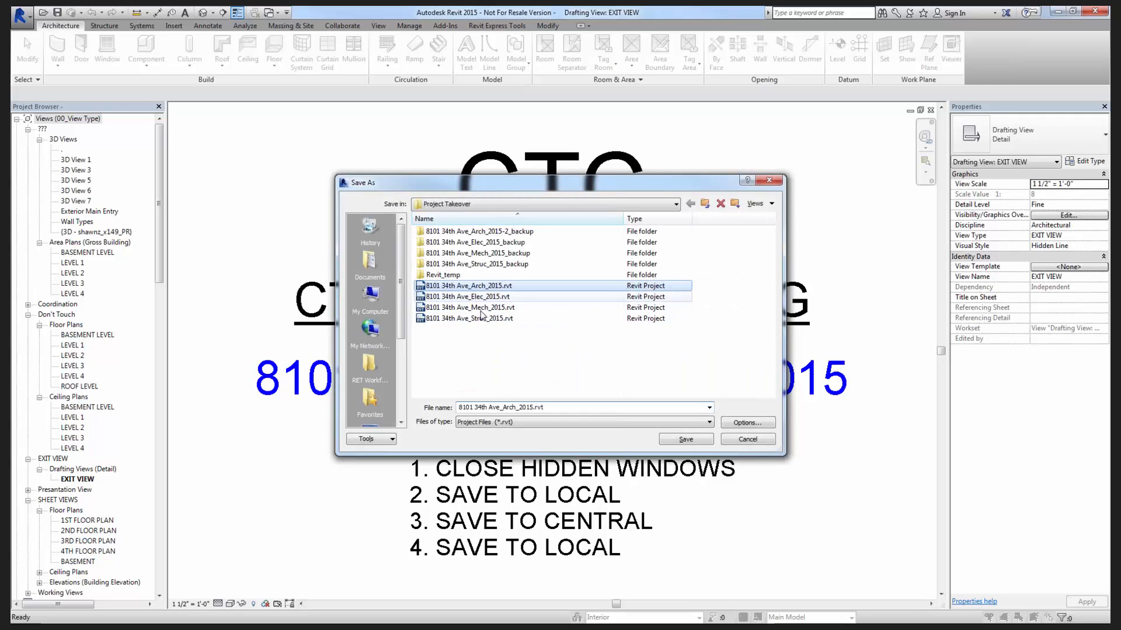
pyautogui.click(531, 409)
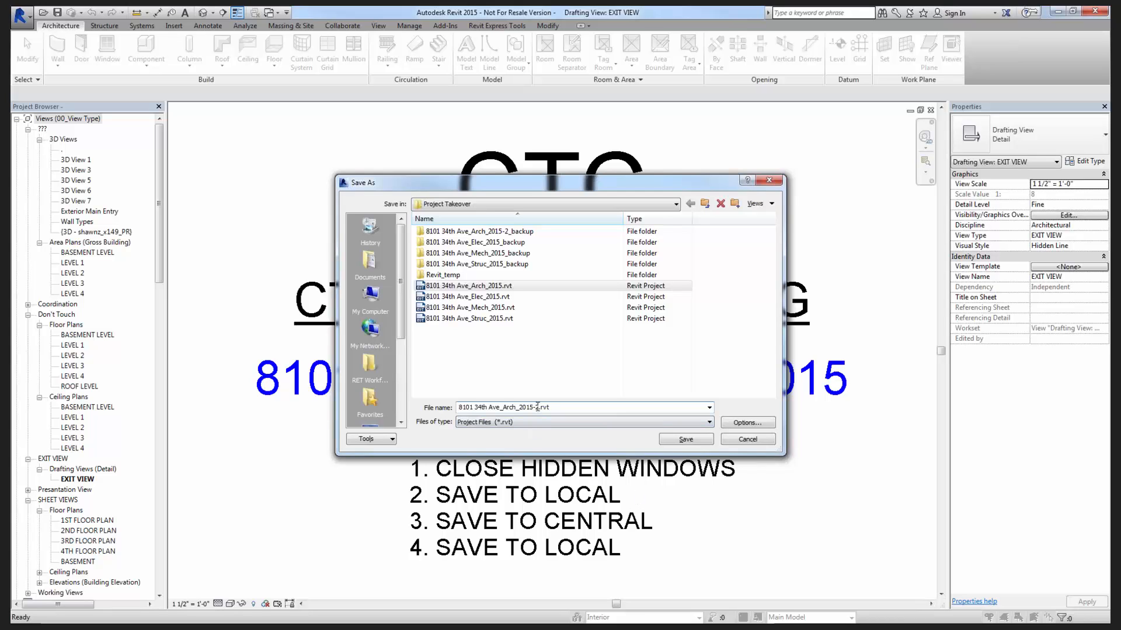
pyautogui.moveTo(537, 406); pyautogui.dragTo(458, 407)
# Set the save options to regenerate an outdated thumbnail preview and use Specify as the open workset default, and save the model.
pyautogui.click(747, 424)
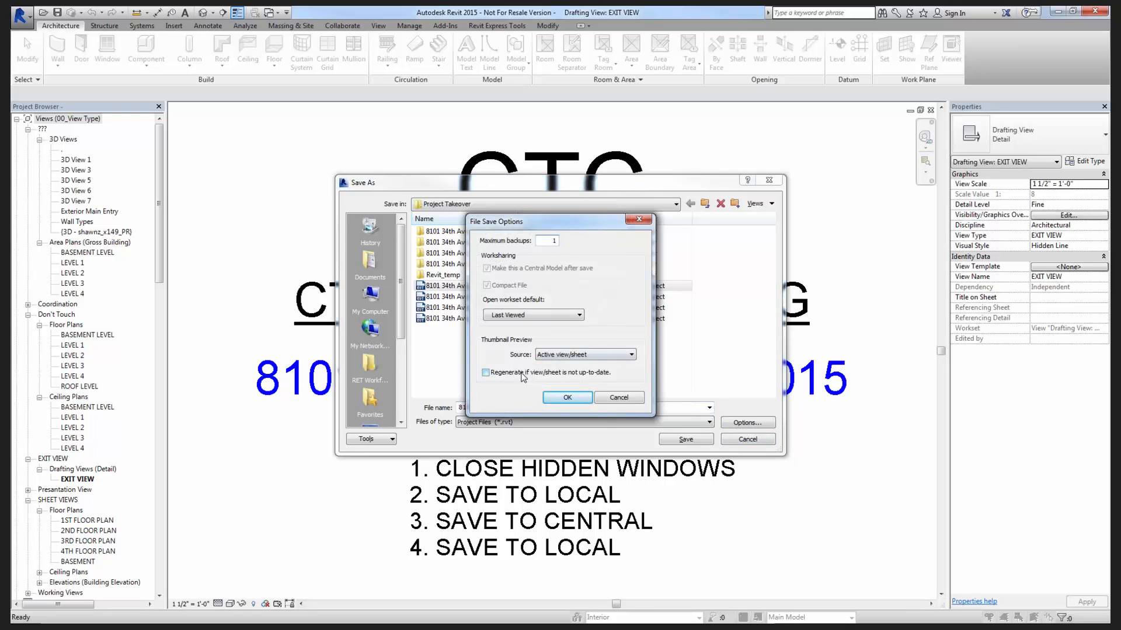
pyautogui.click(541, 372)
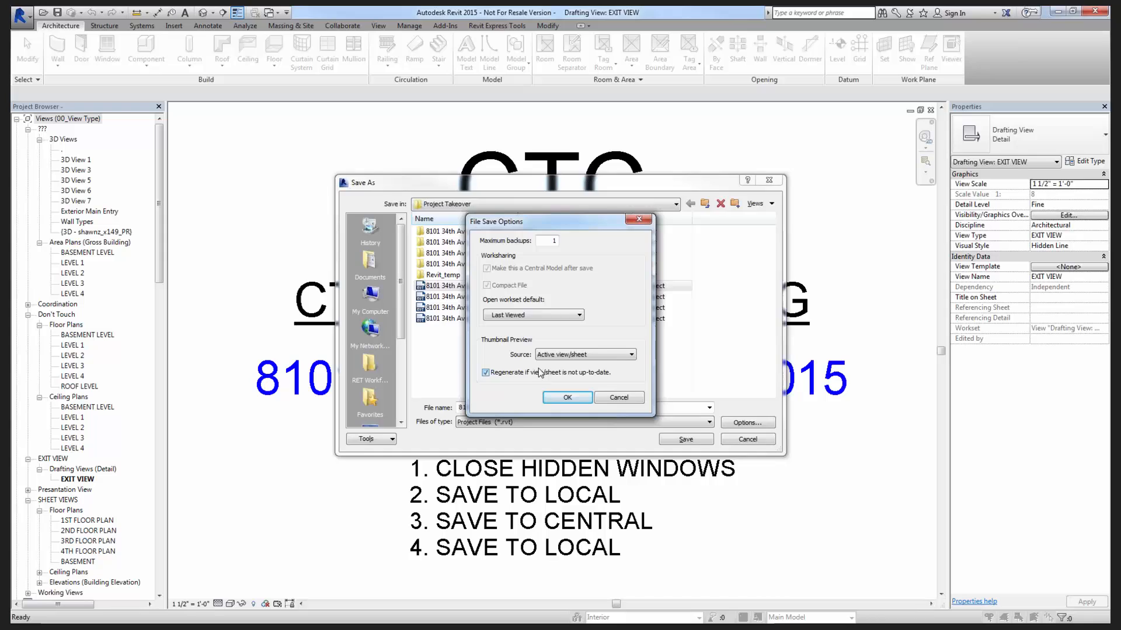
pyautogui.click(527, 315)
pyautogui.click(518, 347)
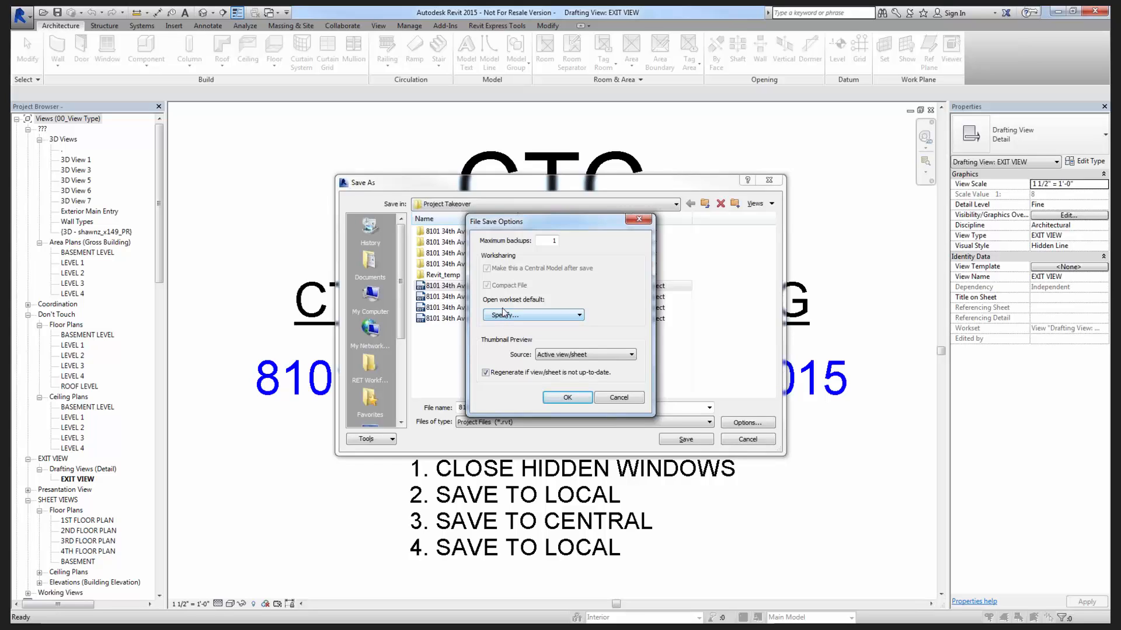
pyautogui.click(561, 399)
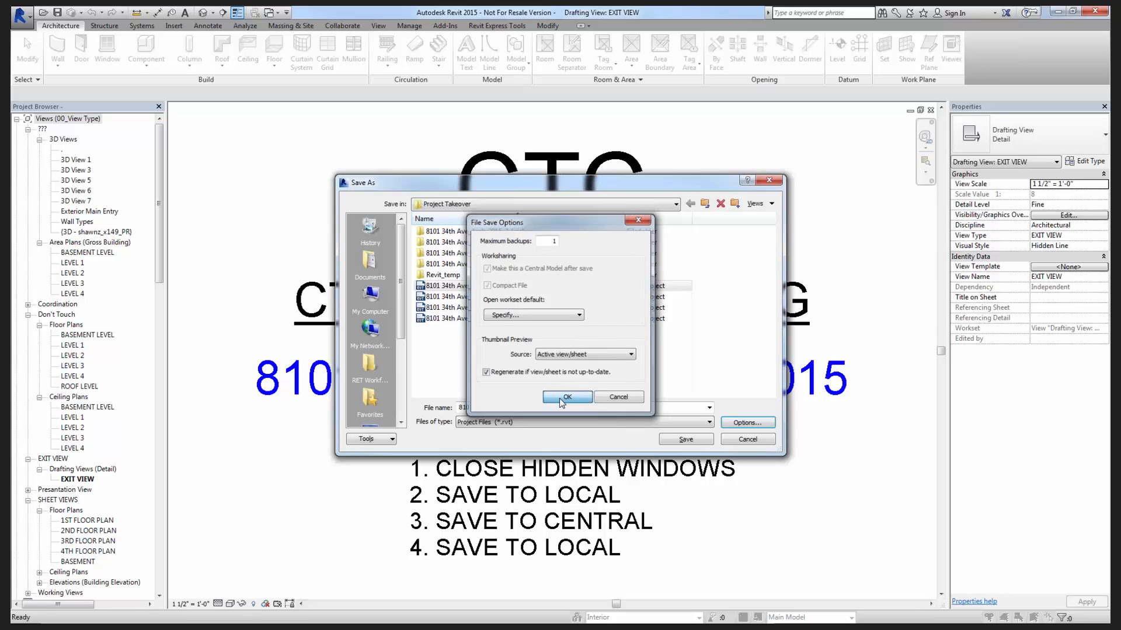
pyautogui.click(700, 440)
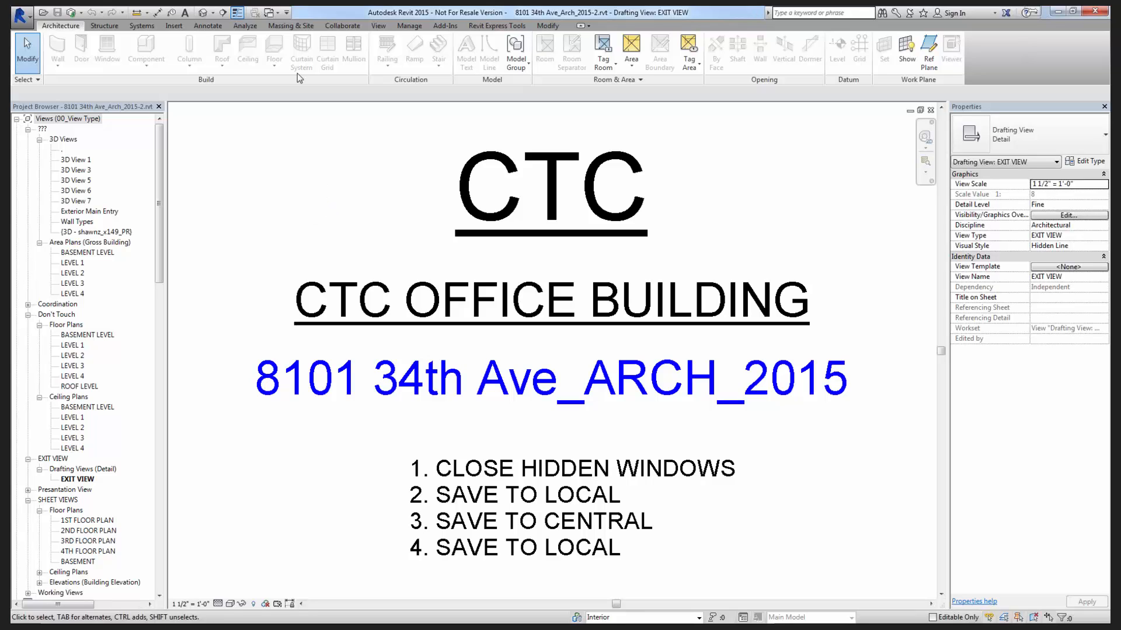
# Open A15_Starter Project_Detach and Saveas.rvt from the View Creator folder in RET Workflows, detached from central with worksets preserved.
pyautogui.click(174, 26)
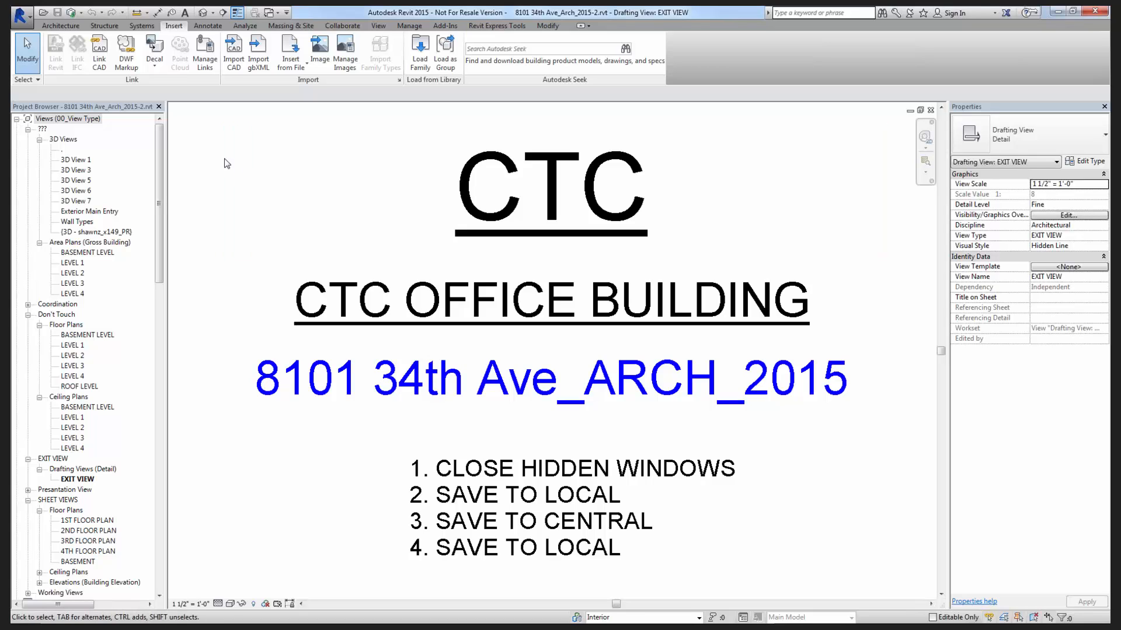
pyautogui.click(44, 13)
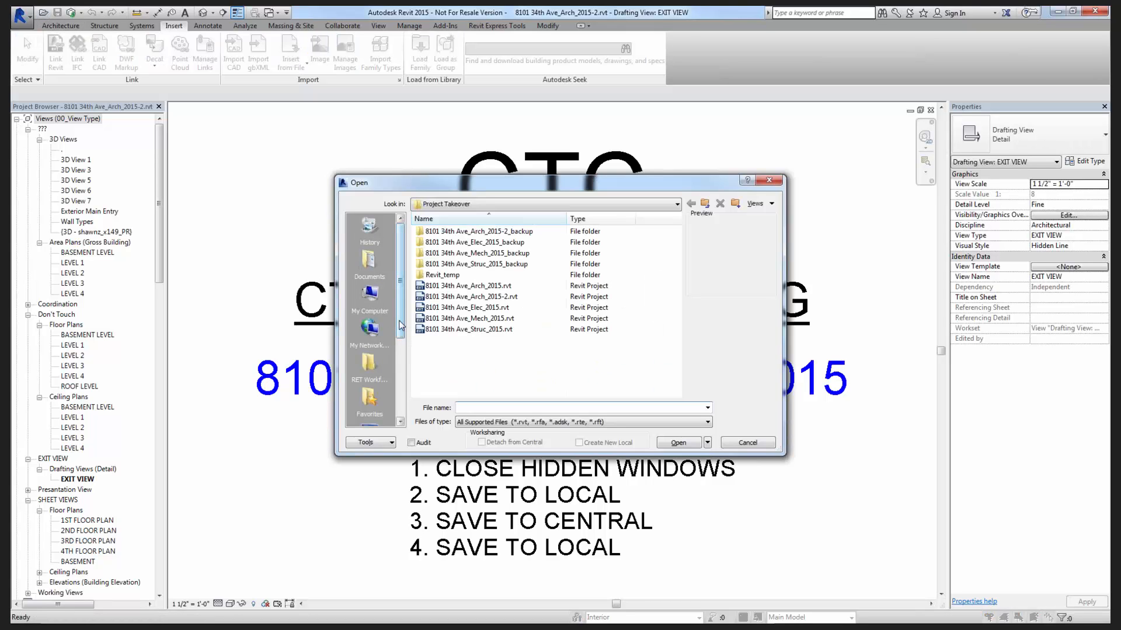
pyautogui.click(369, 365)
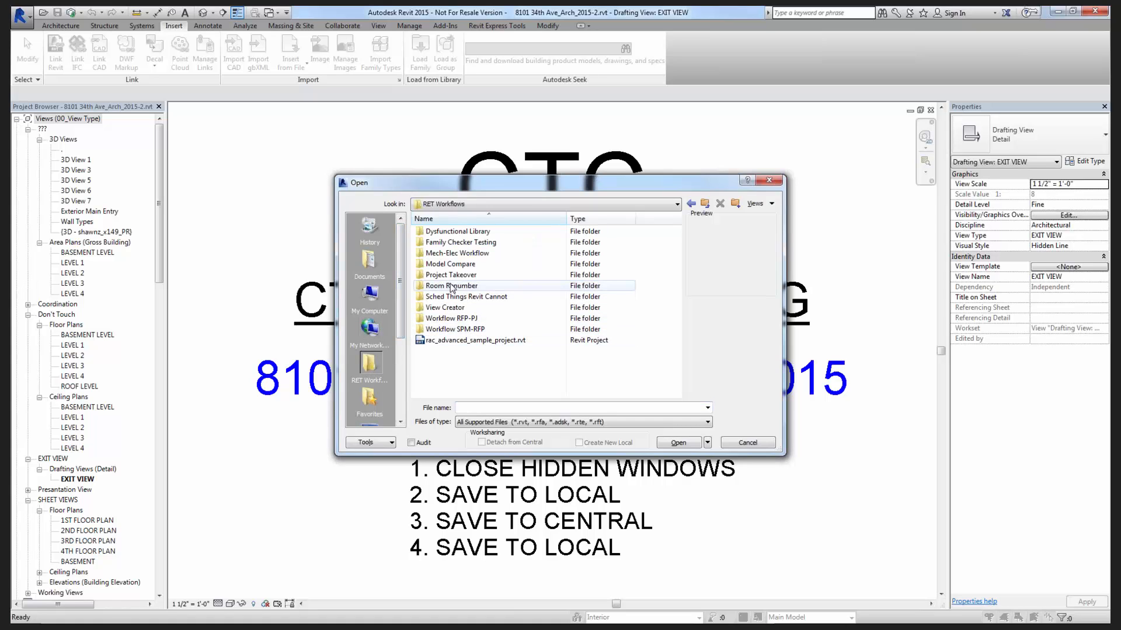
pyautogui.doubleClick(453, 310)
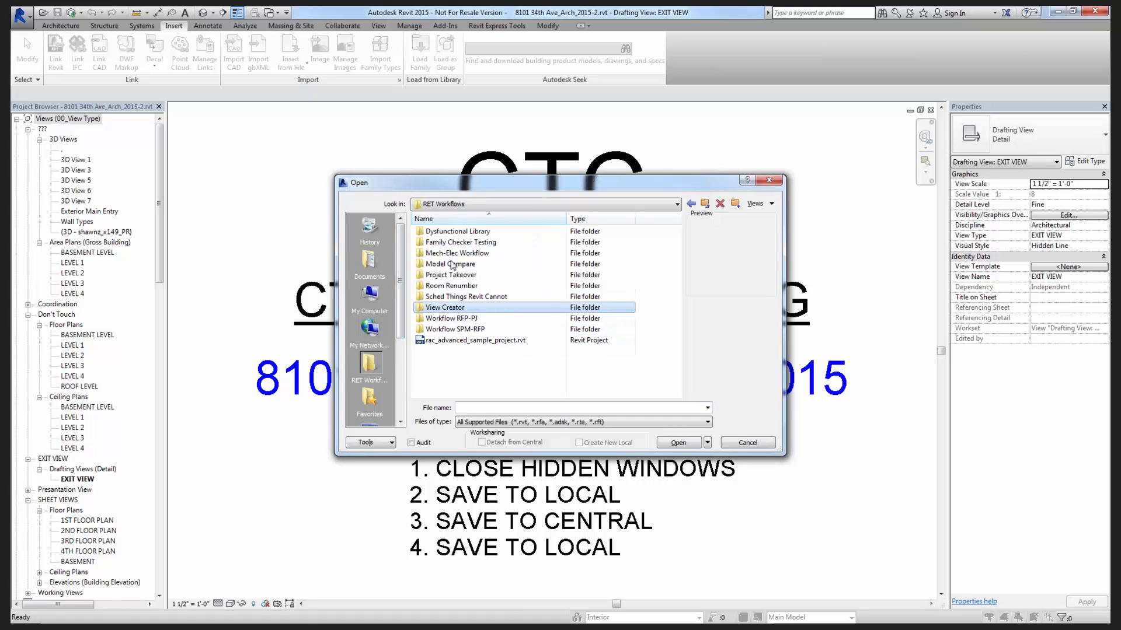
pyautogui.click(453, 254)
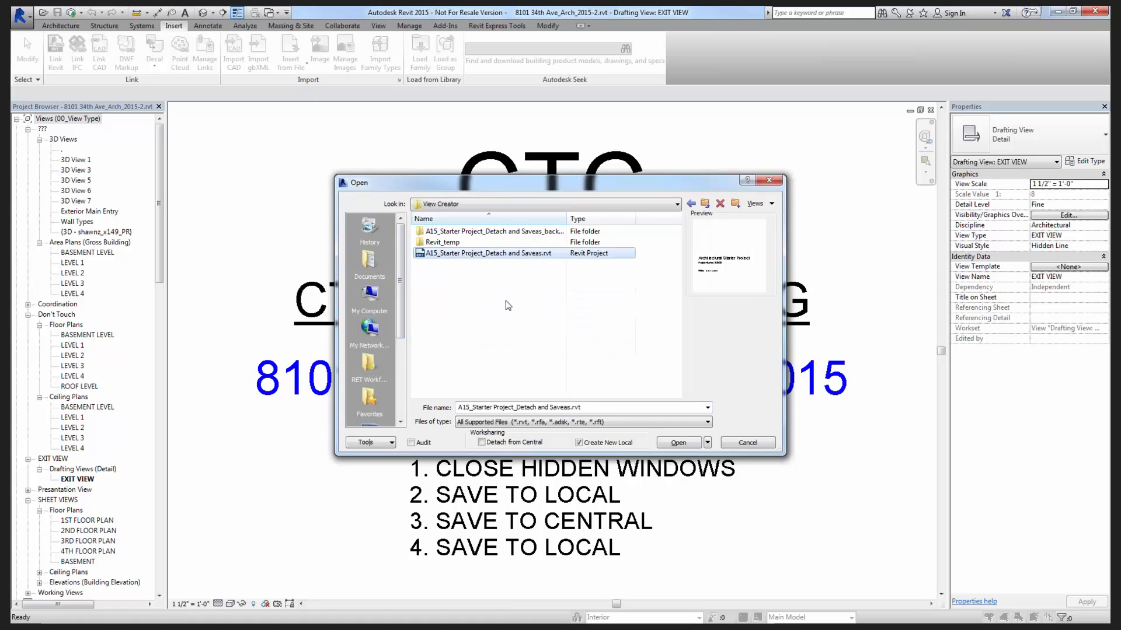
pyautogui.click(481, 442)
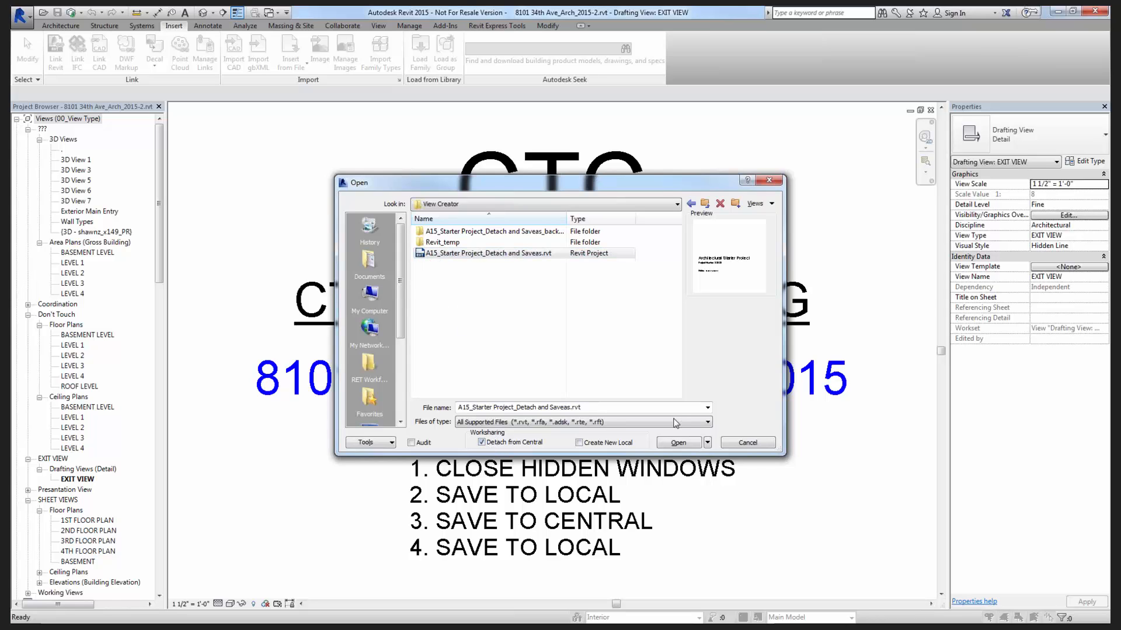
pyautogui.click(677, 443)
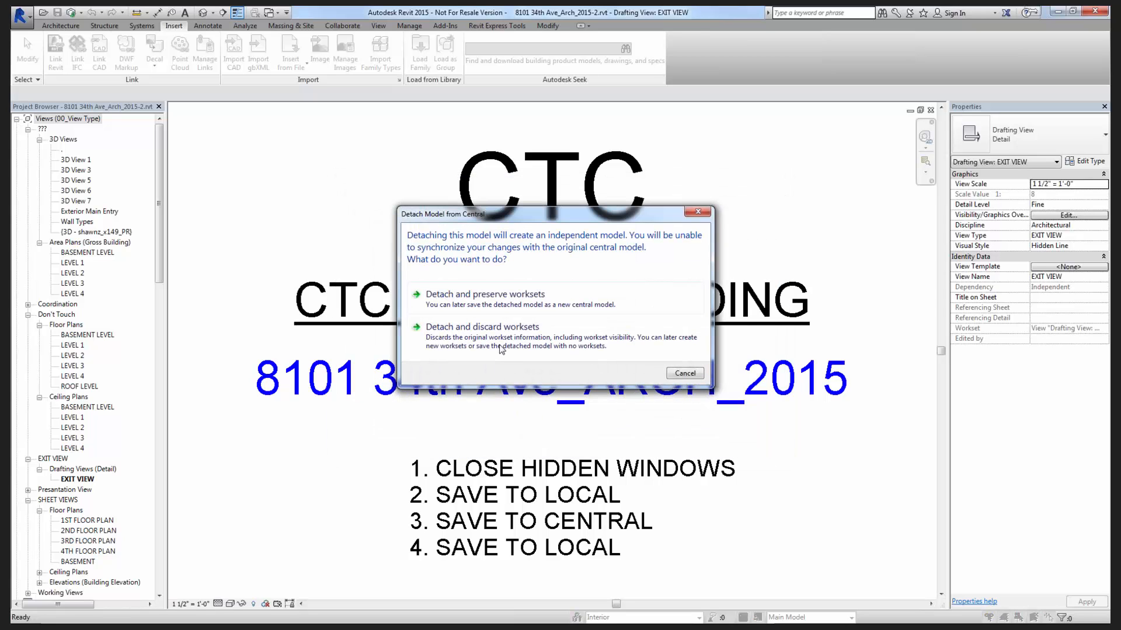
pyautogui.click(475, 302)
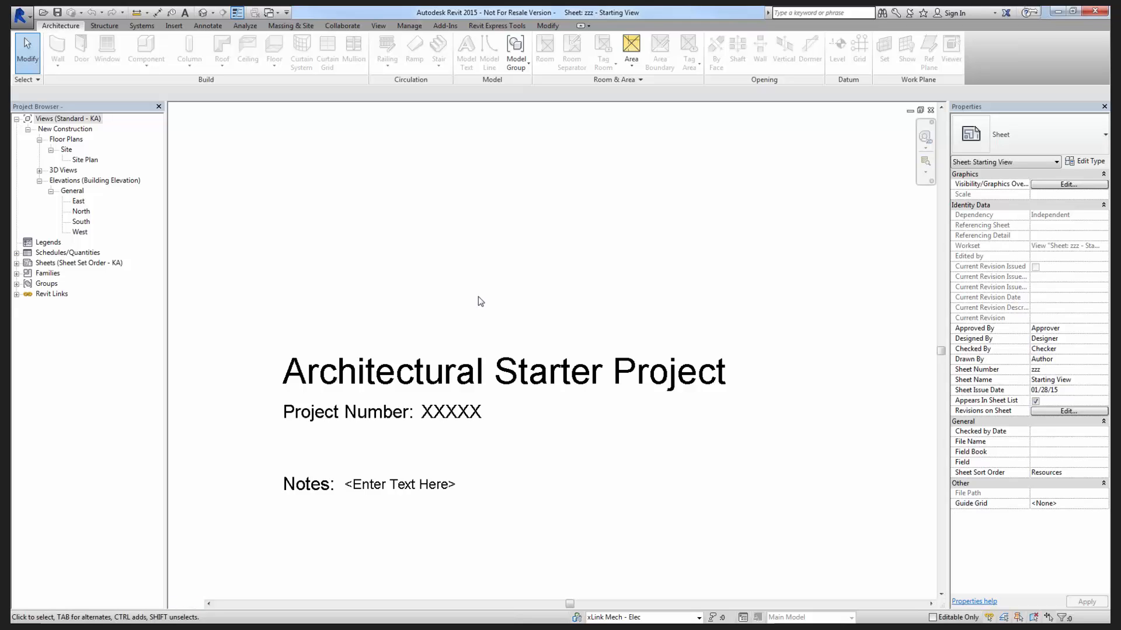
pyautogui.hotkey('alt', 'Tab')
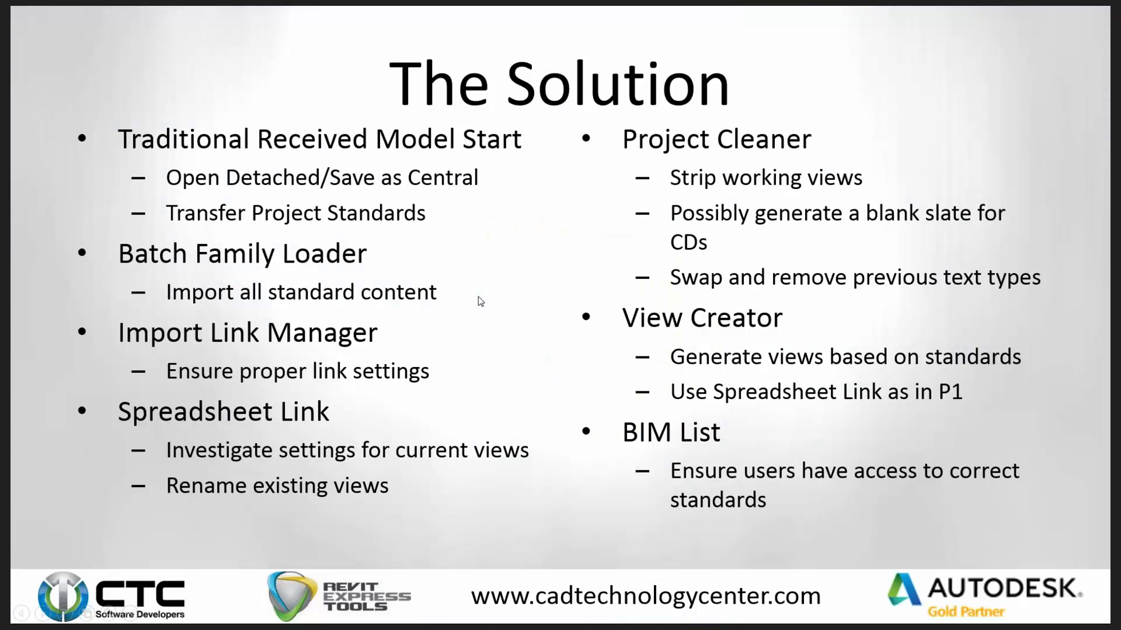
pyautogui.hotkey('alt', 'Tab')
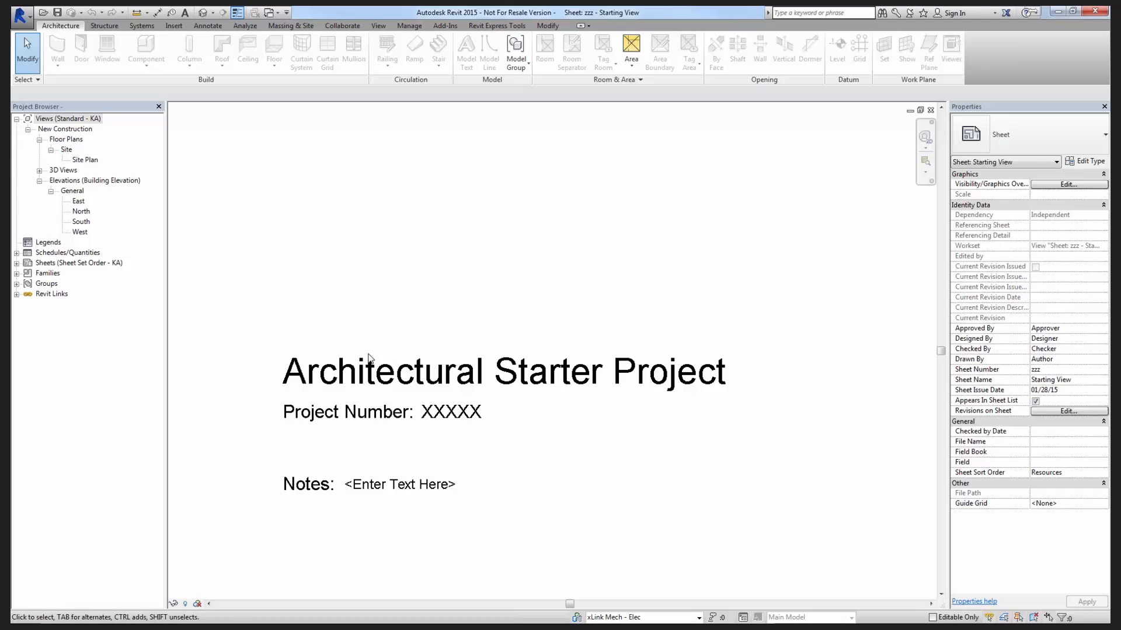
# Start transferring project standards into 8101 34th Ave_Arch_2015-2.rvt with every item in the copy list deselected.
pyautogui.hotkey('ctrl', 'Tab')
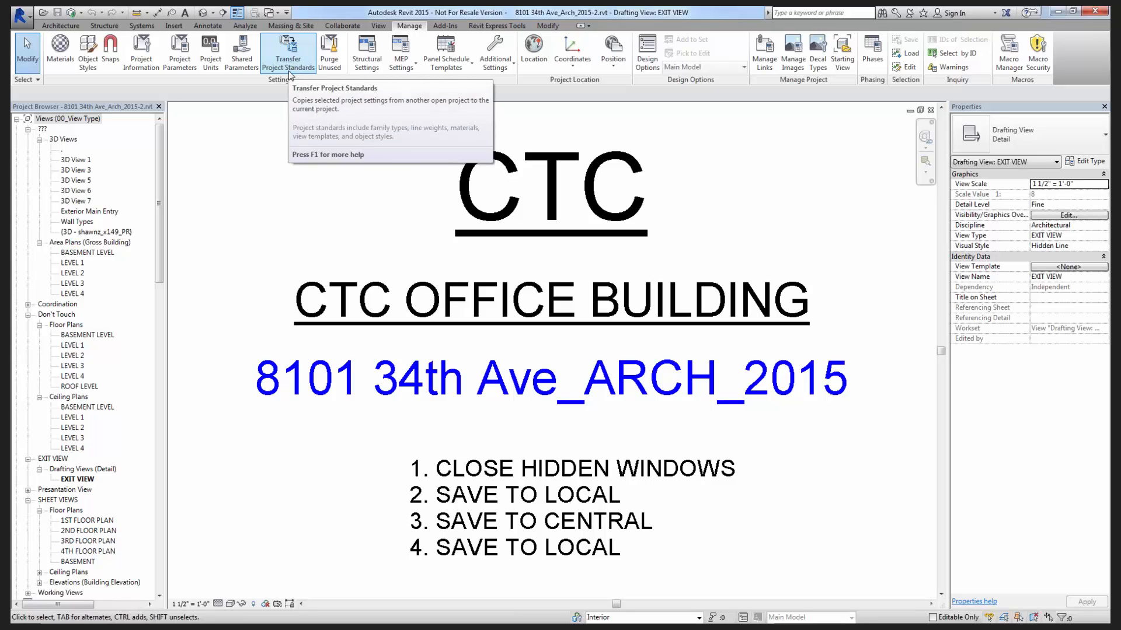
pyautogui.click(288, 71)
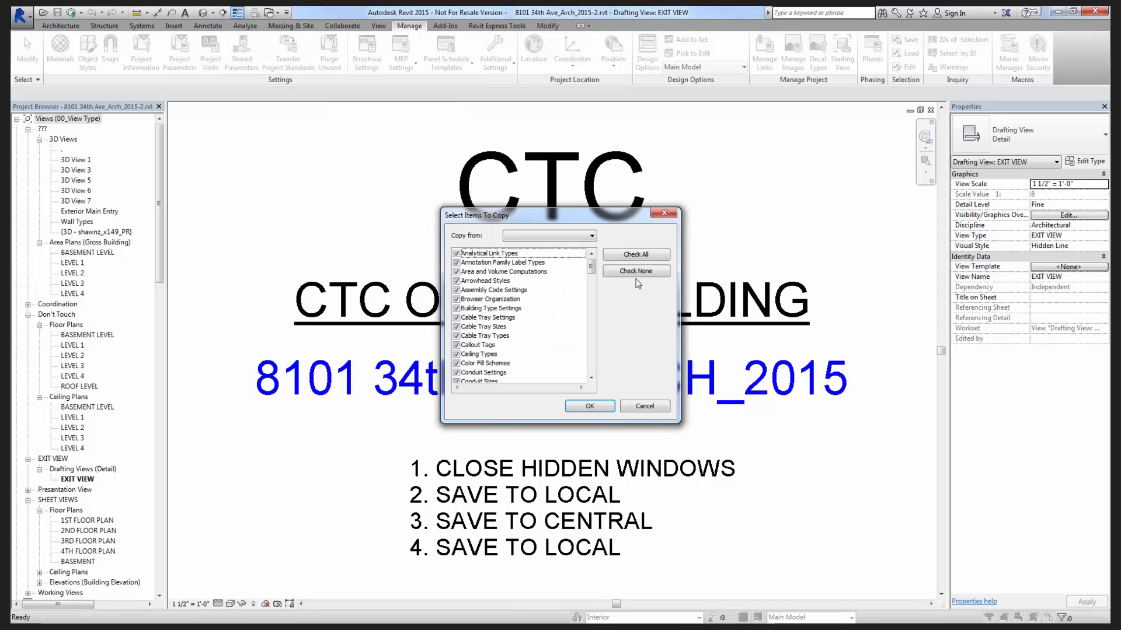
pyautogui.click(592, 236)
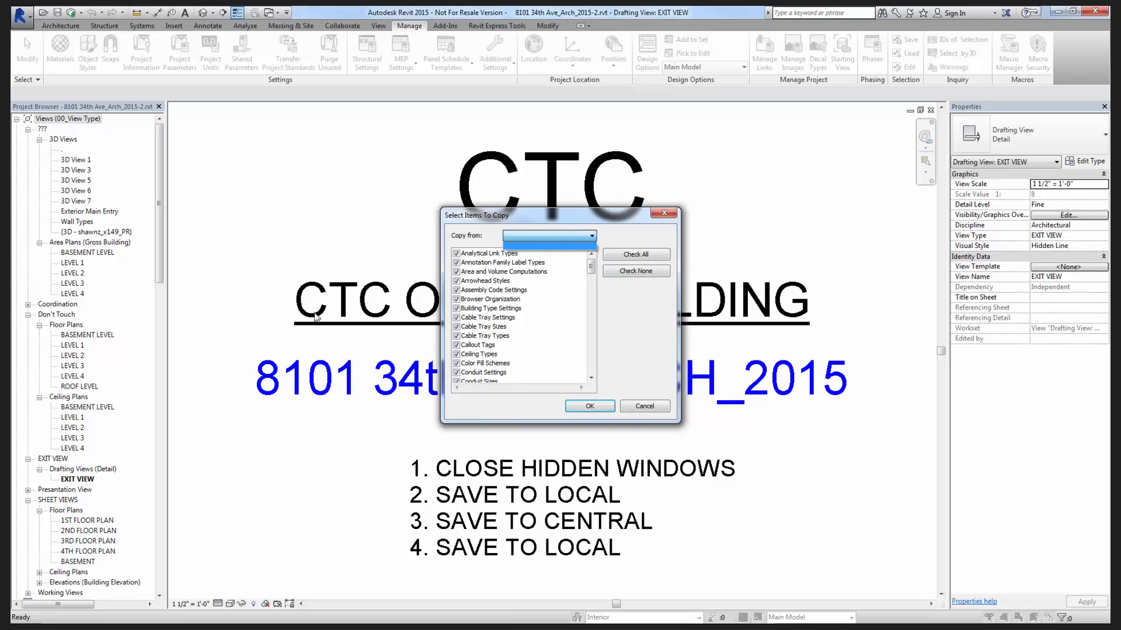
pyautogui.click(527, 247)
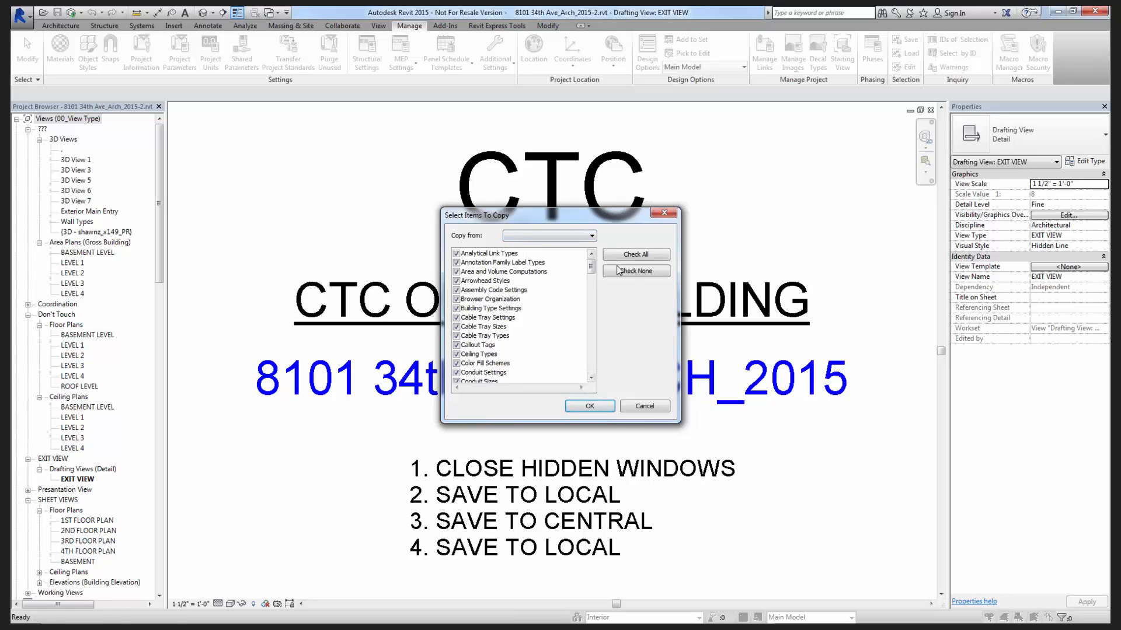
pyautogui.click(640, 272)
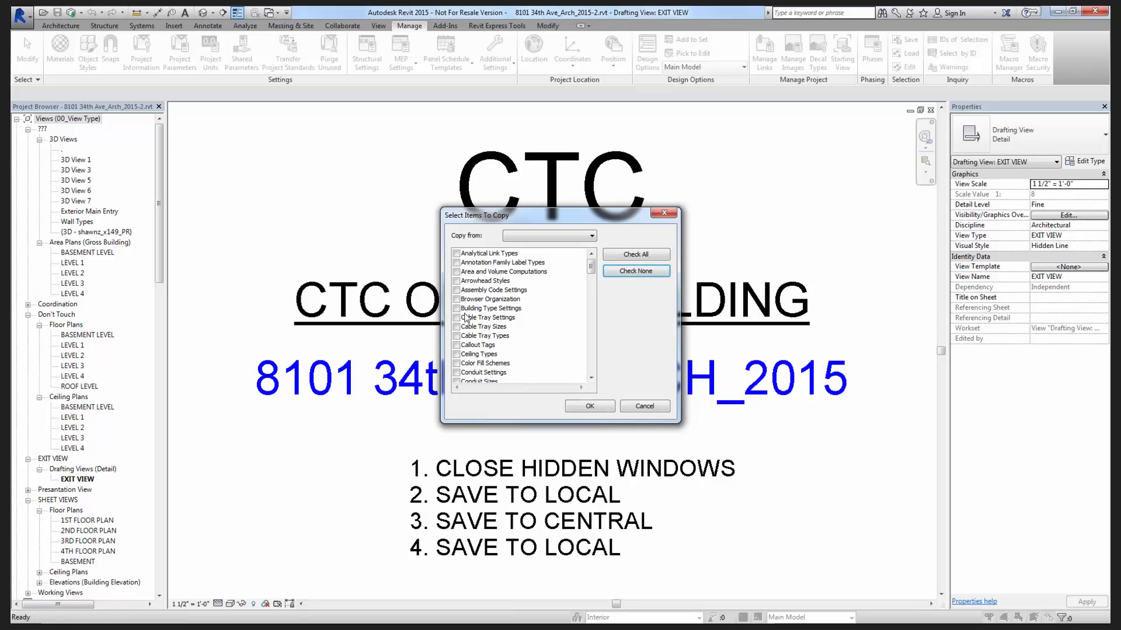
# Include Browser Organization and Dimension Styles in the project standards to copy.
pyautogui.click(456, 299)
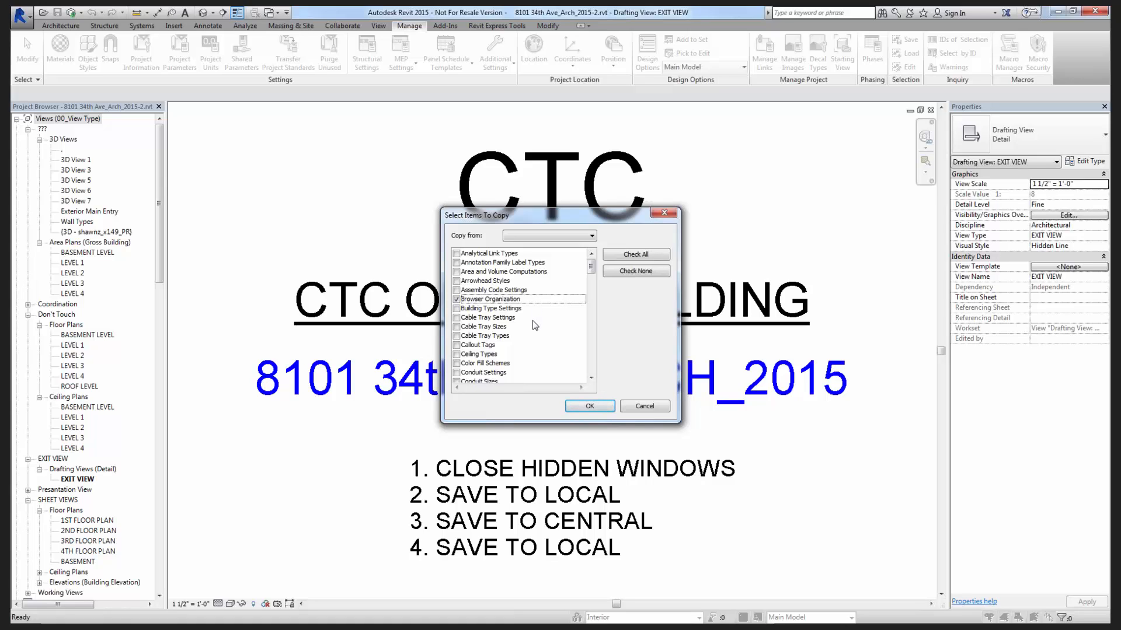
pyautogui.scroll(-1, 532, 321)
pyautogui.scroll(-1, 492, 324)
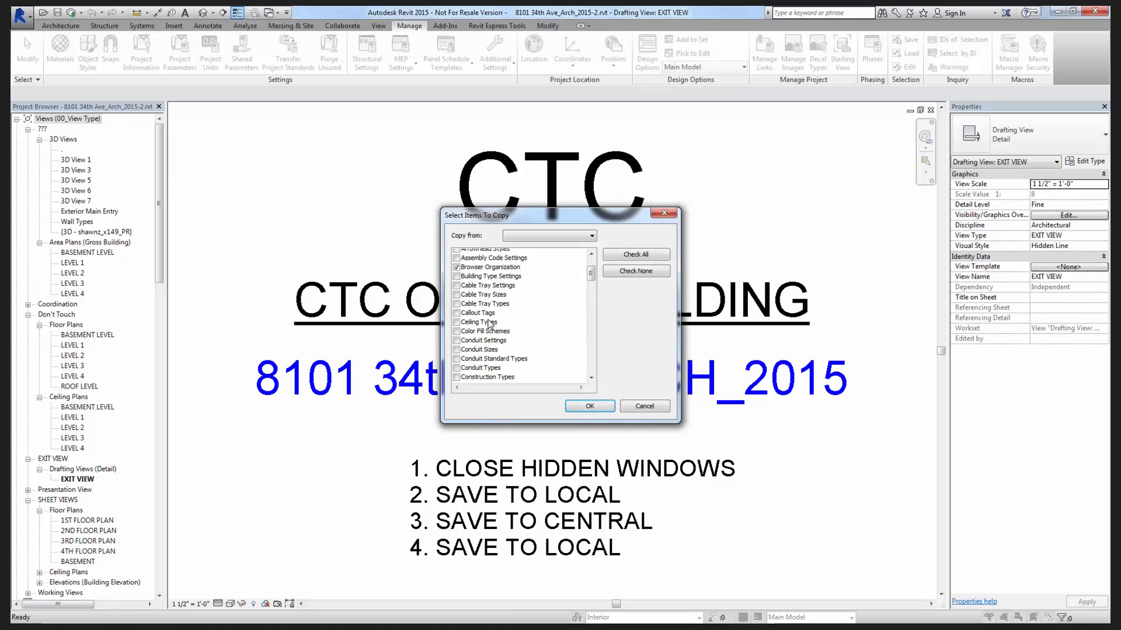
pyautogui.scroll(2, 488, 337)
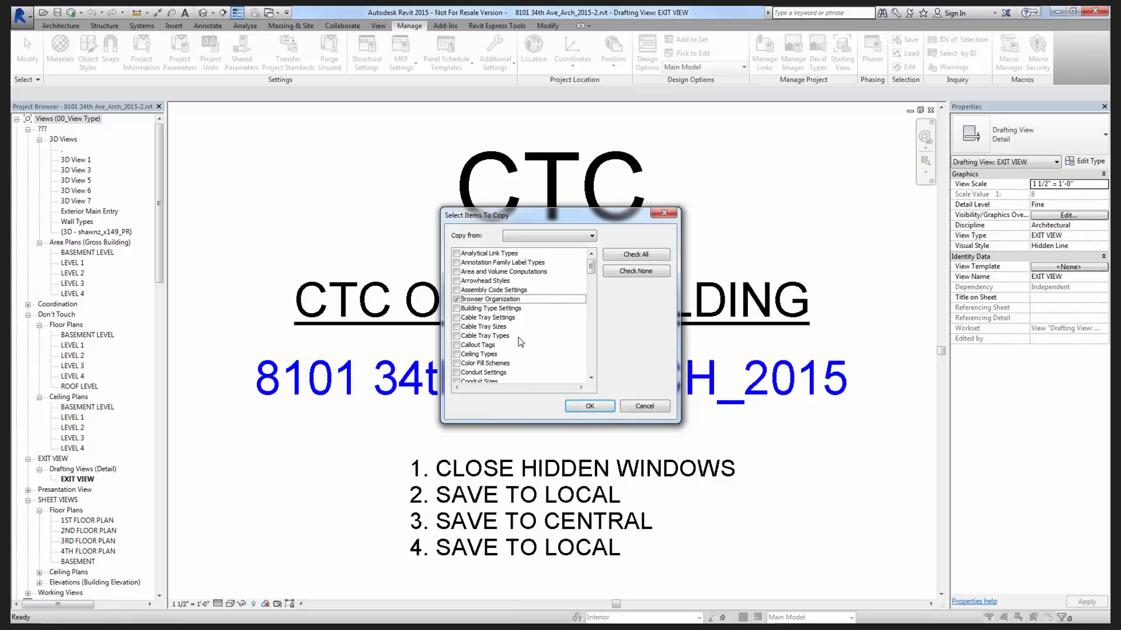
pyautogui.scroll(-3, 519, 342)
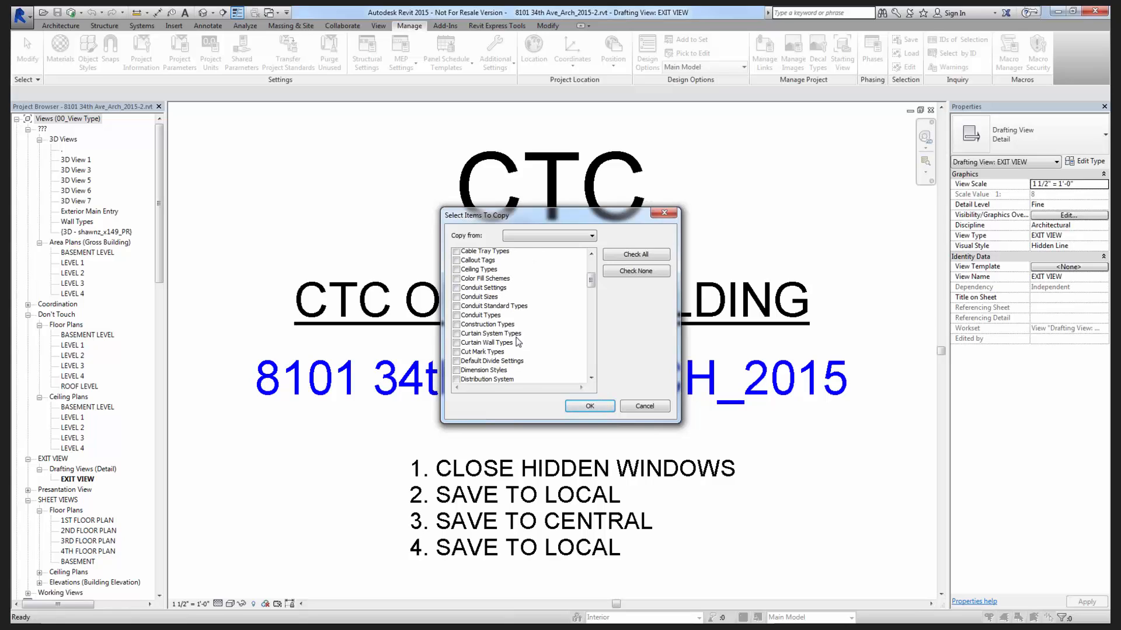
pyautogui.scroll(-2, 518, 342)
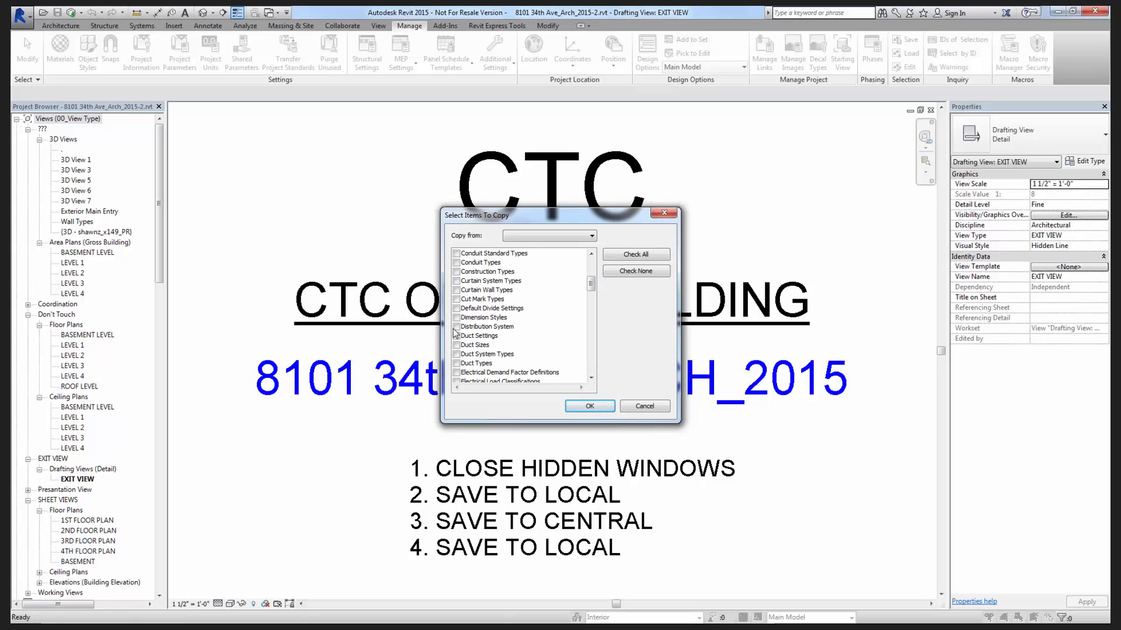
pyautogui.click(457, 318)
# Include Filters in the project standards to copy.
pyautogui.scroll(-3, 480, 320)
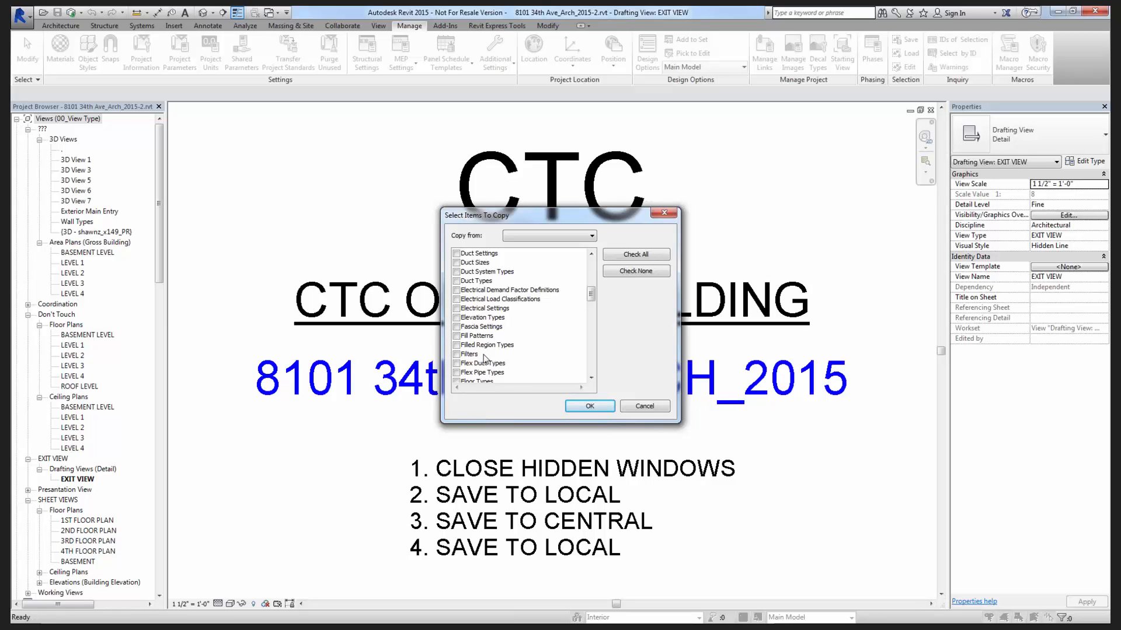
pyautogui.scroll(-1, 485, 359)
pyautogui.scroll(-1, 483, 359)
pyautogui.click(457, 327)
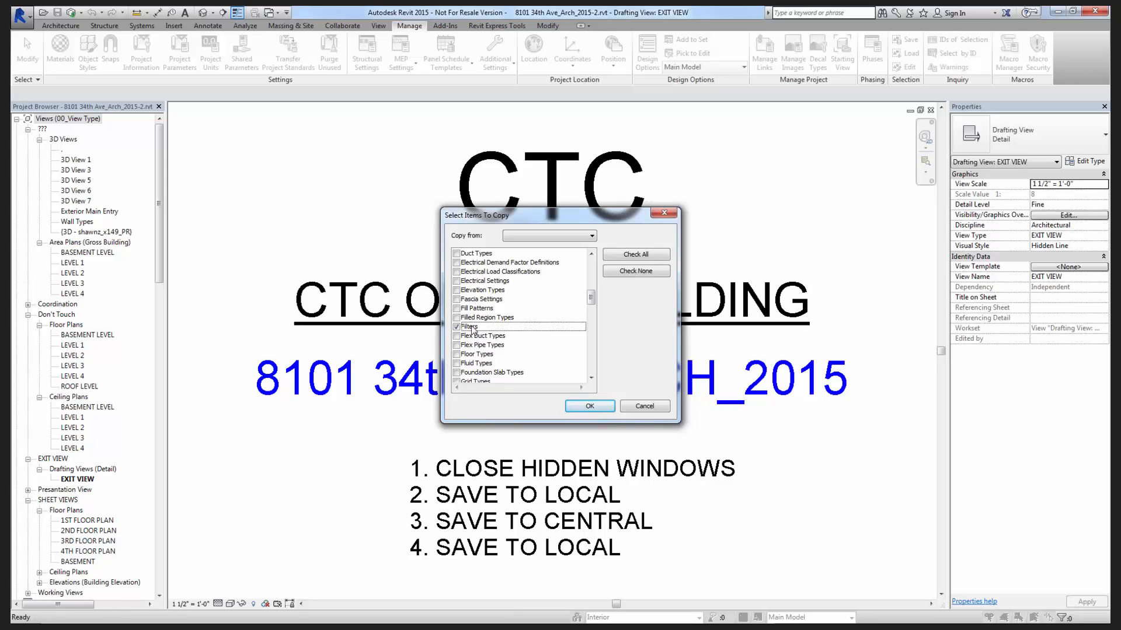
# Include Line Styles, Line Weights and Object Styles in the project standards to copy.
pyautogui.scroll(-3, 472, 329)
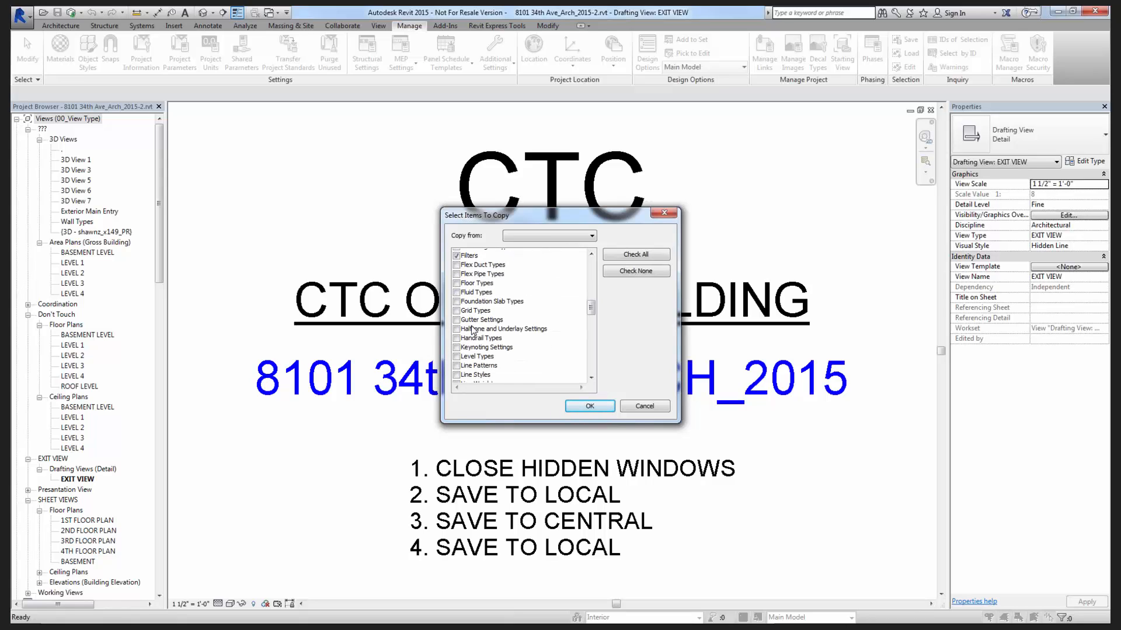
pyautogui.scroll(2, 505, 350)
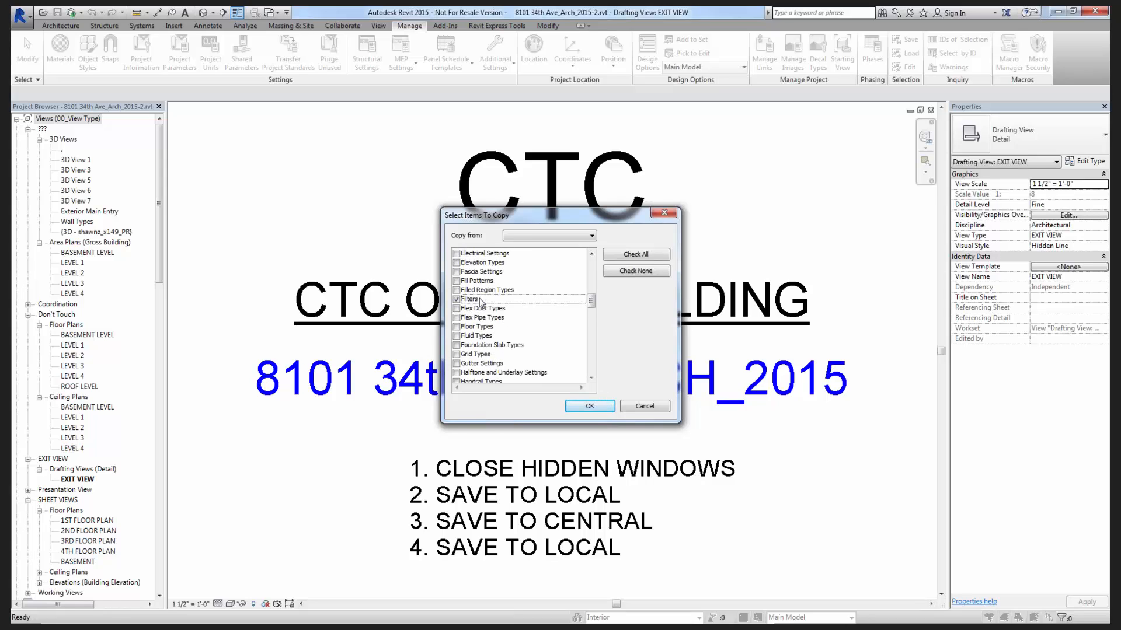
pyautogui.scroll(-2, 500, 375)
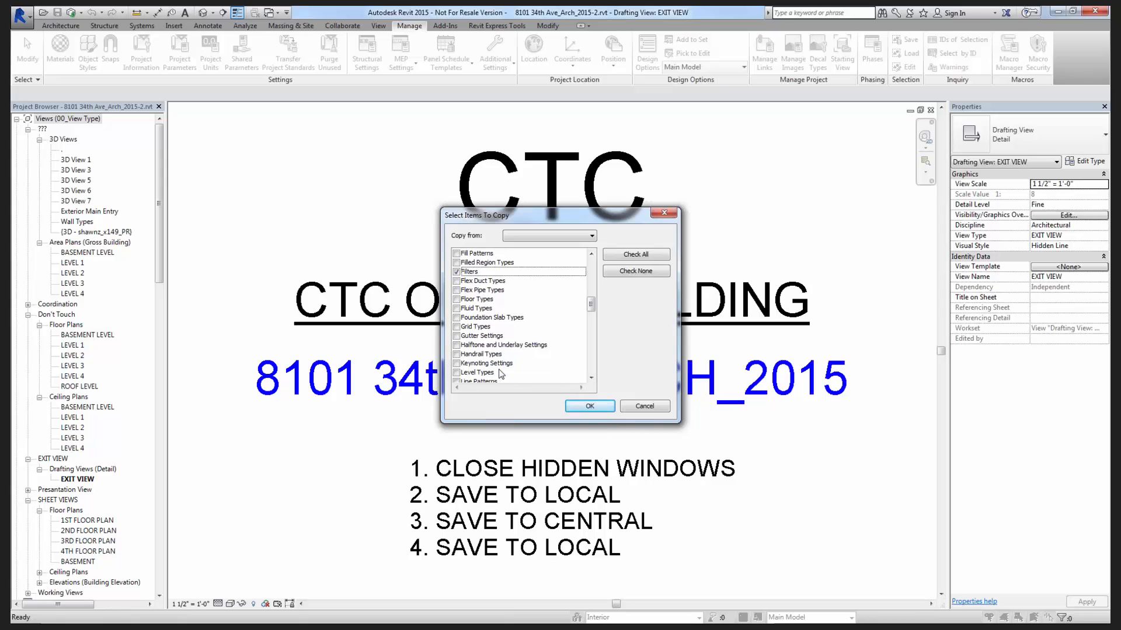
pyautogui.scroll(-1, 500, 374)
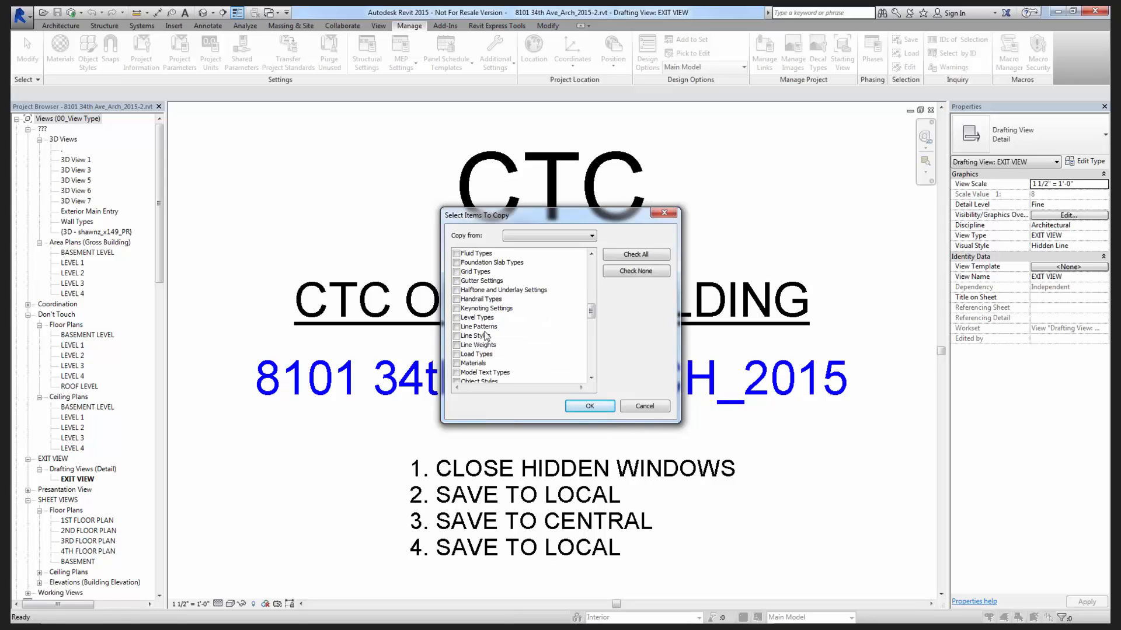
pyautogui.click(456, 311)
pyautogui.click(457, 335)
pyautogui.scroll(-1, 518, 352)
pyautogui.click(456, 318)
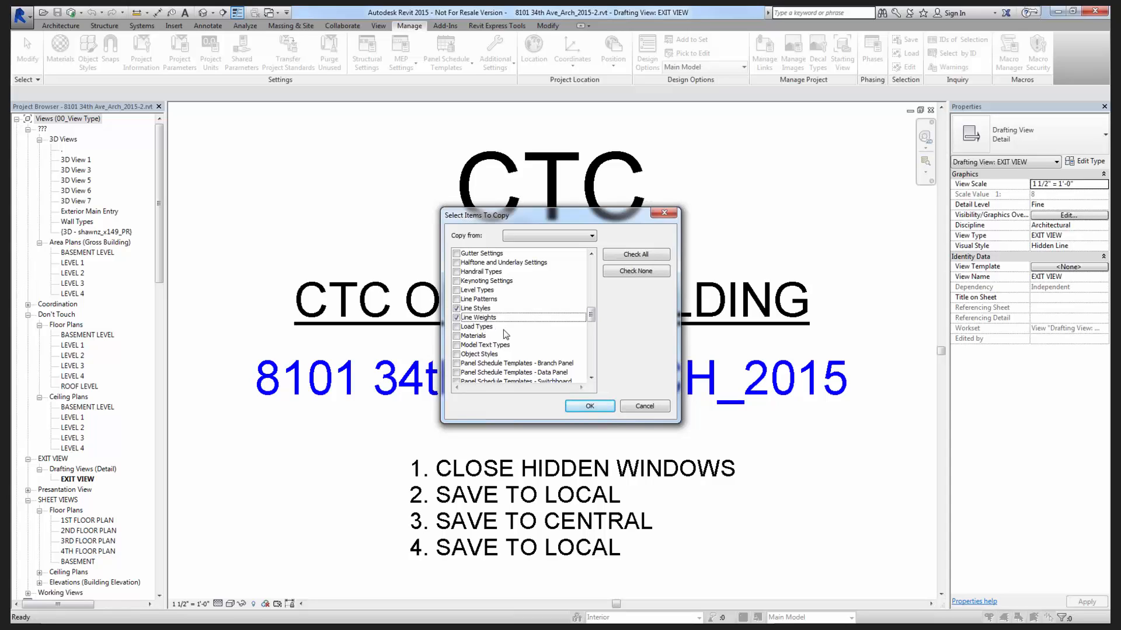
pyautogui.scroll(-1, 506, 334)
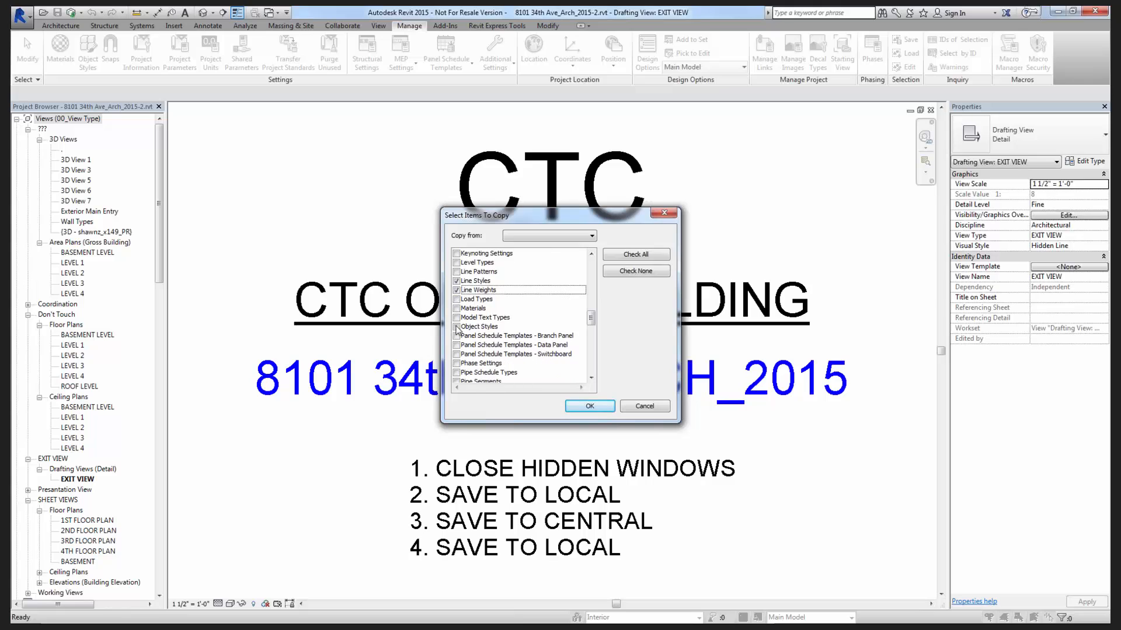
pyautogui.click(479, 327)
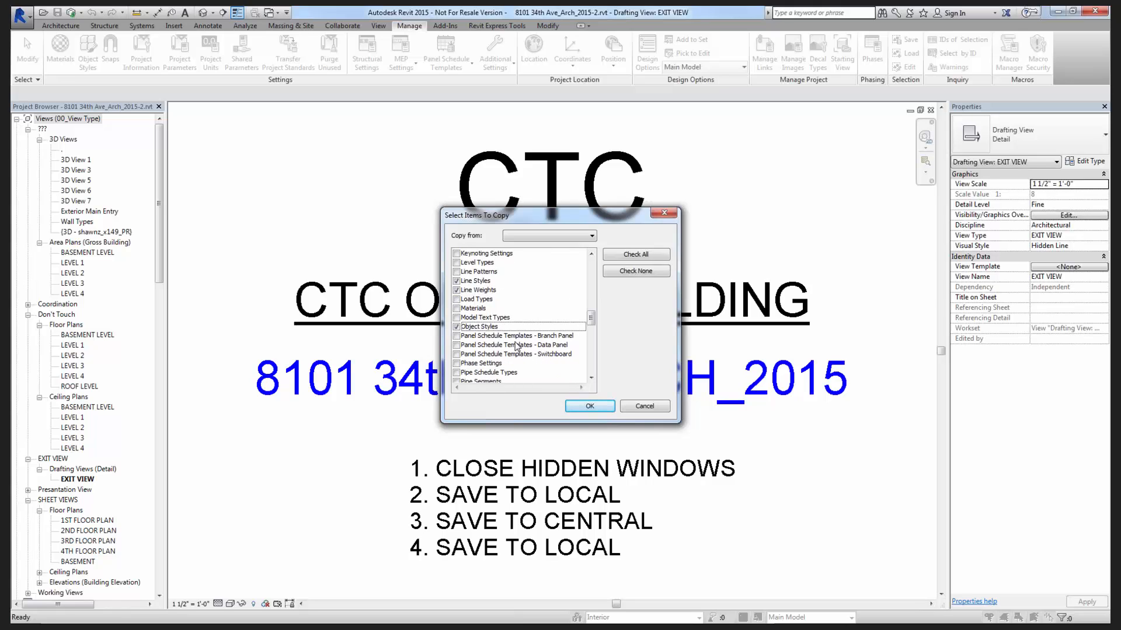
pyautogui.scroll(-1, 490, 348)
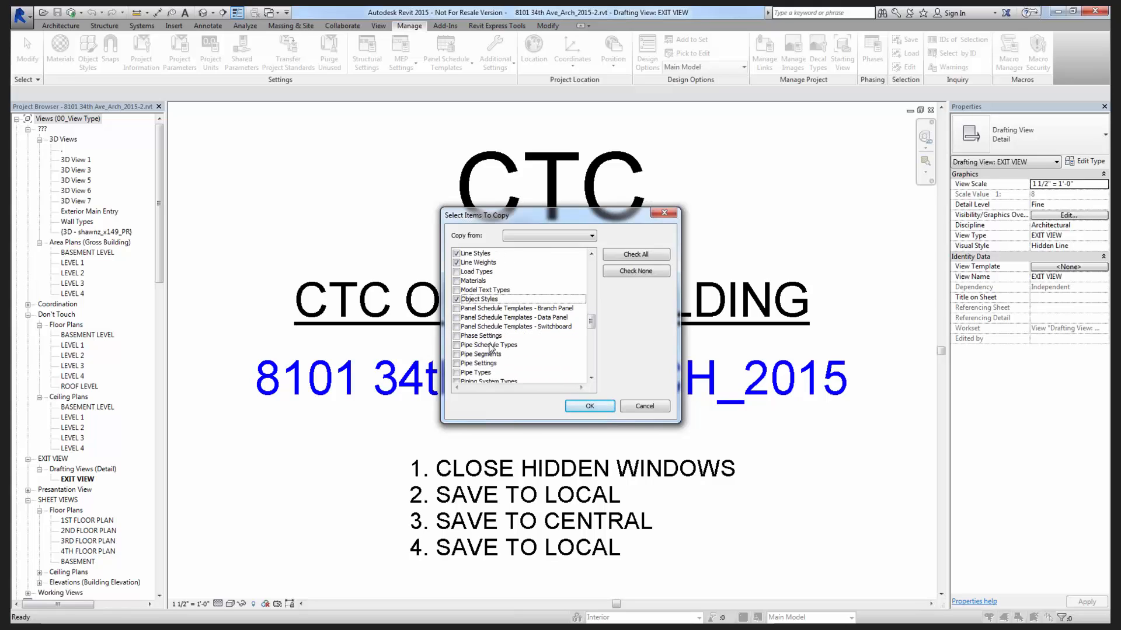
pyautogui.scroll(-1, 490, 348)
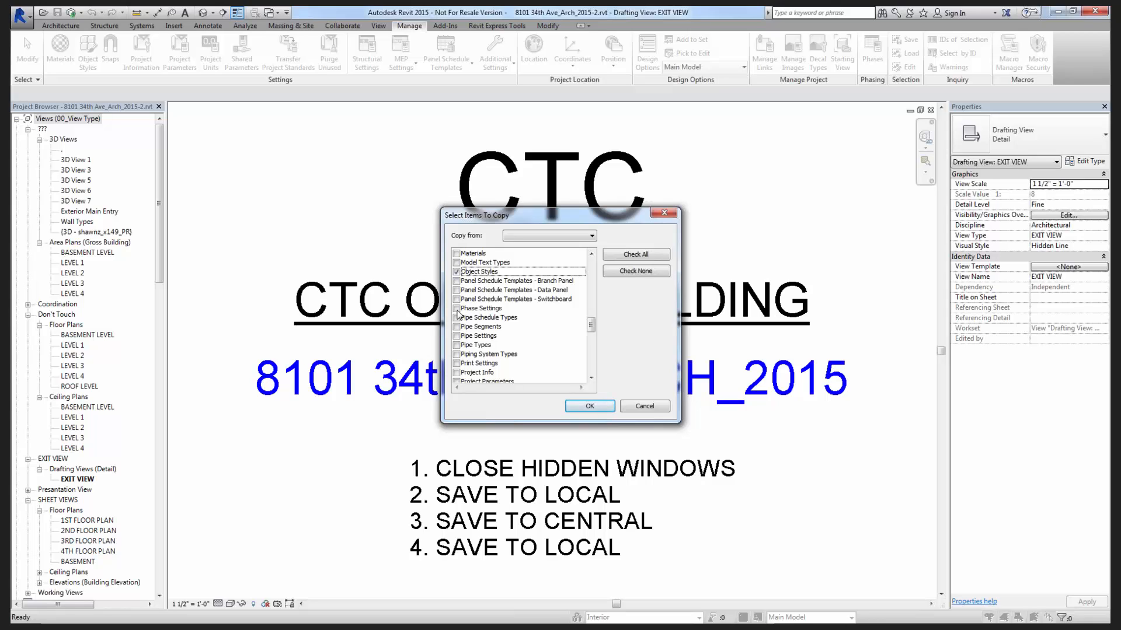
pyautogui.click(457, 309)
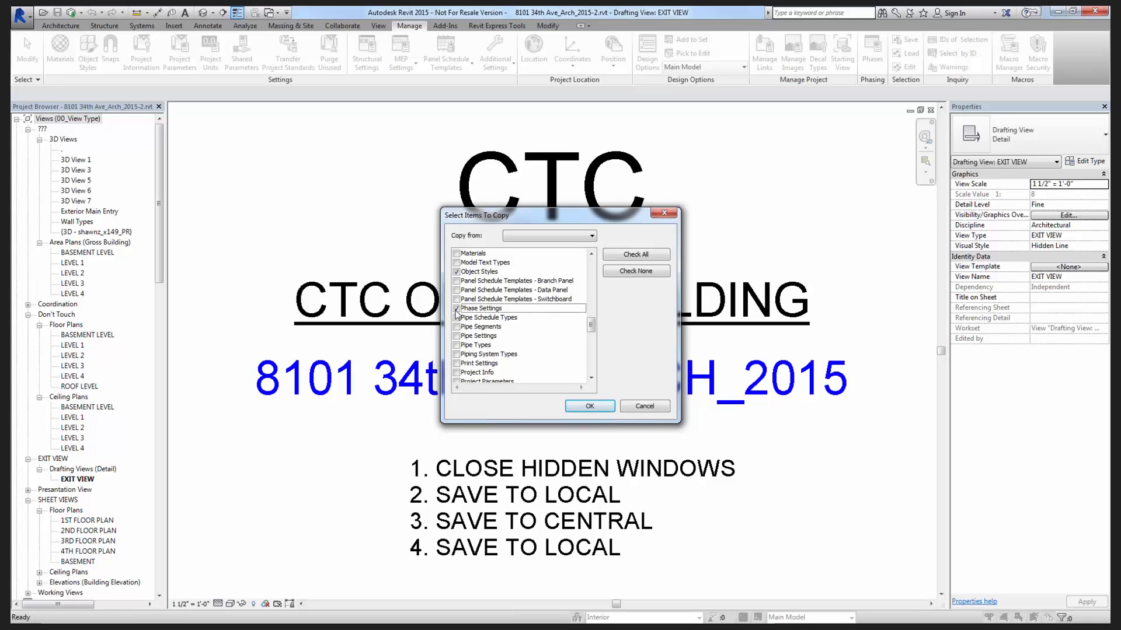
pyautogui.click(459, 314)
pyautogui.click(457, 310)
# Include Project Parameters in the items to copy, leaving Project Info deselected.
pyautogui.scroll(-1, 496, 330)
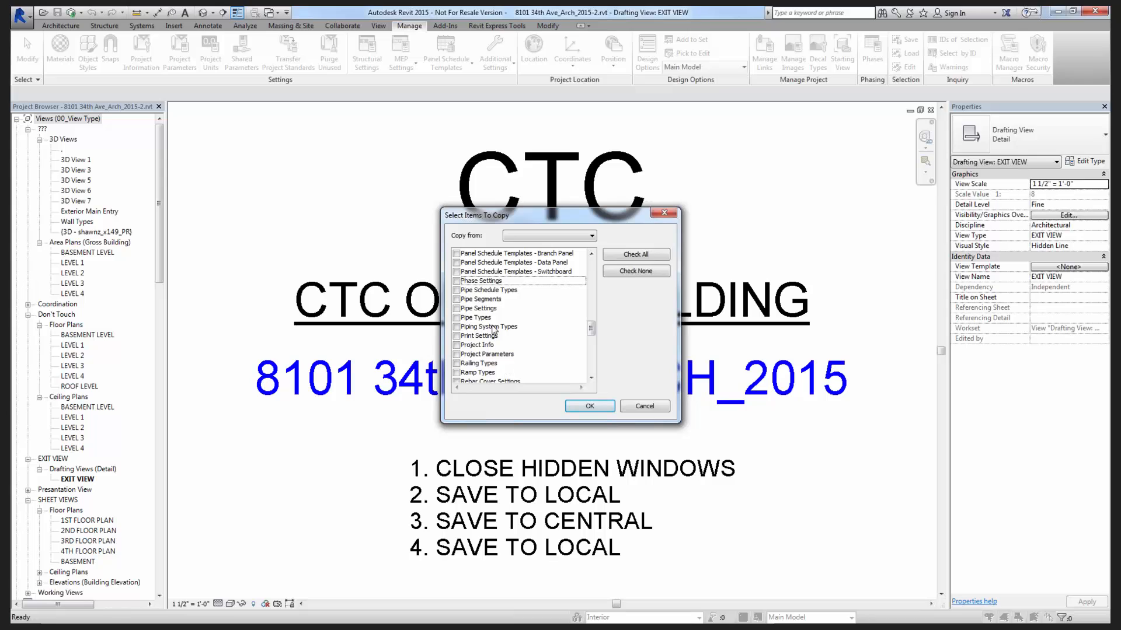
pyautogui.scroll(-1, 493, 329)
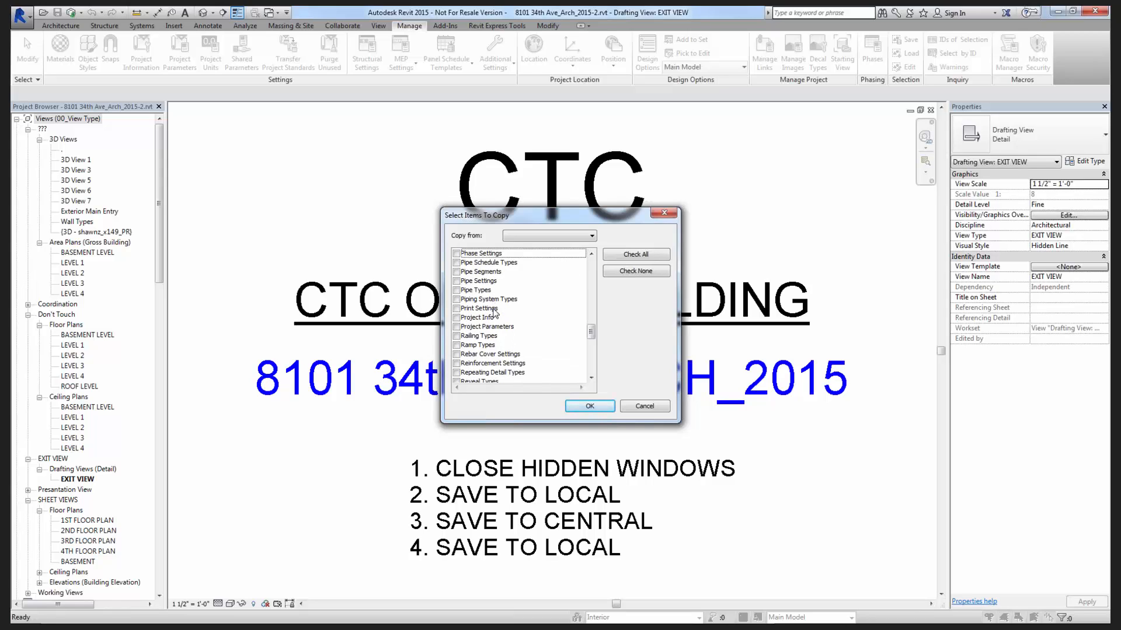
pyautogui.click(457, 327)
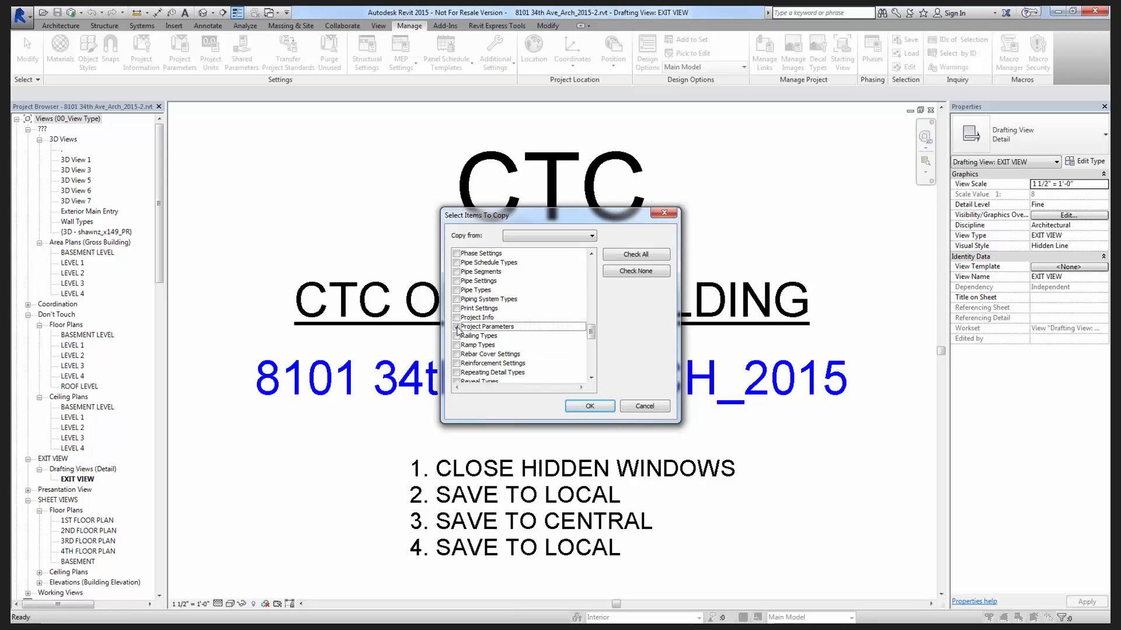
pyautogui.click(472, 321)
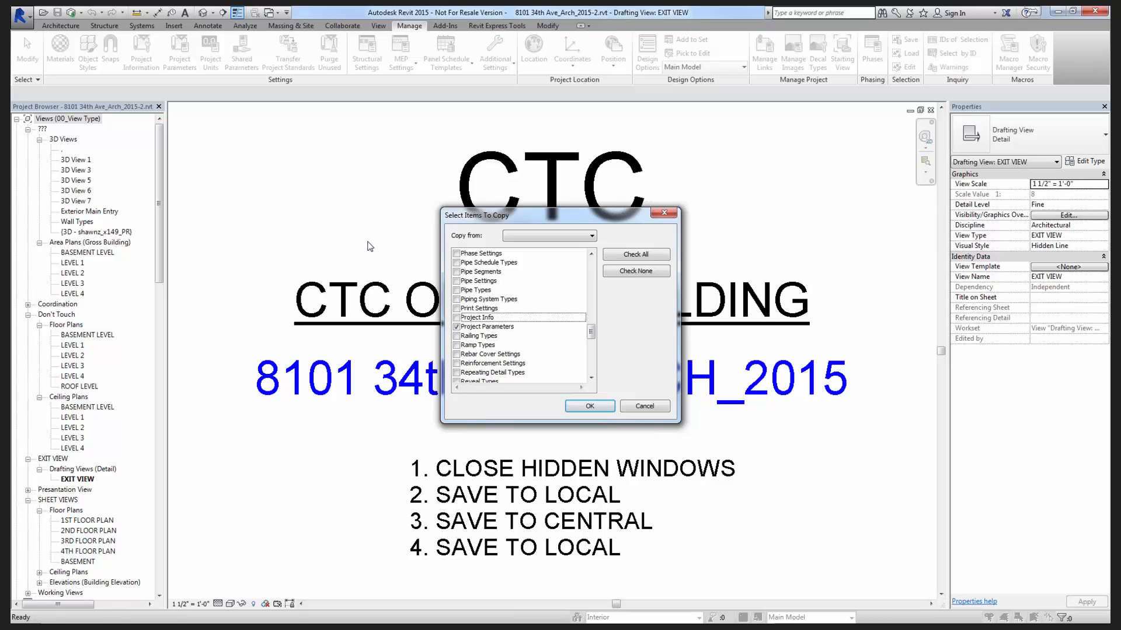
pyautogui.click(477, 328)
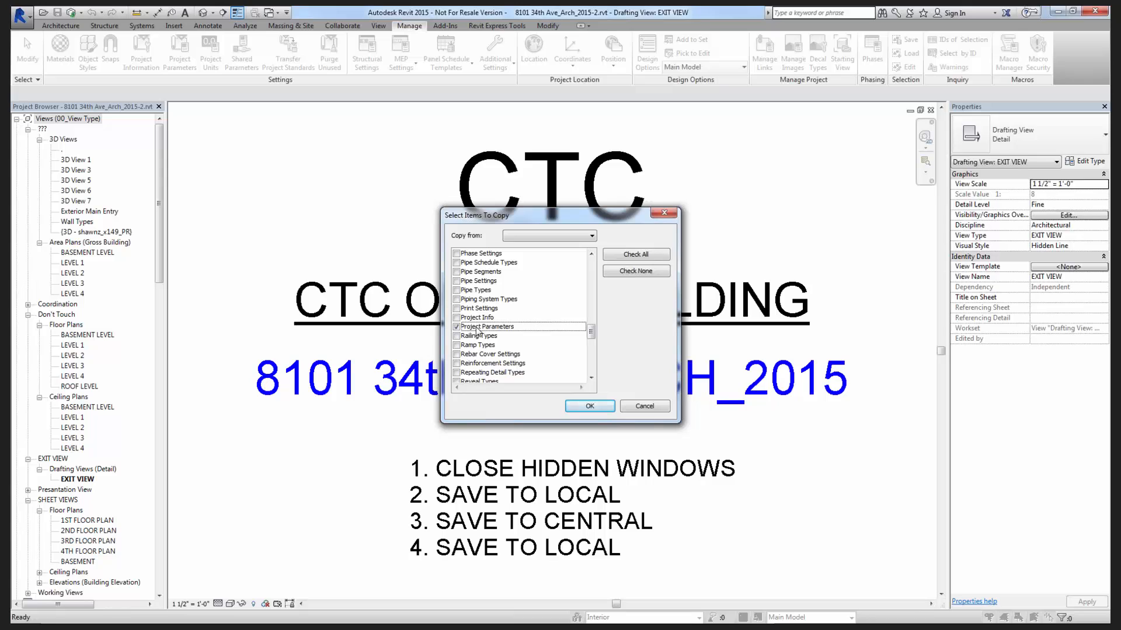
# Include Revision Settings in the project standards to copy.
pyautogui.scroll(-1, 478, 330)
pyautogui.scroll(-2, 479, 331)
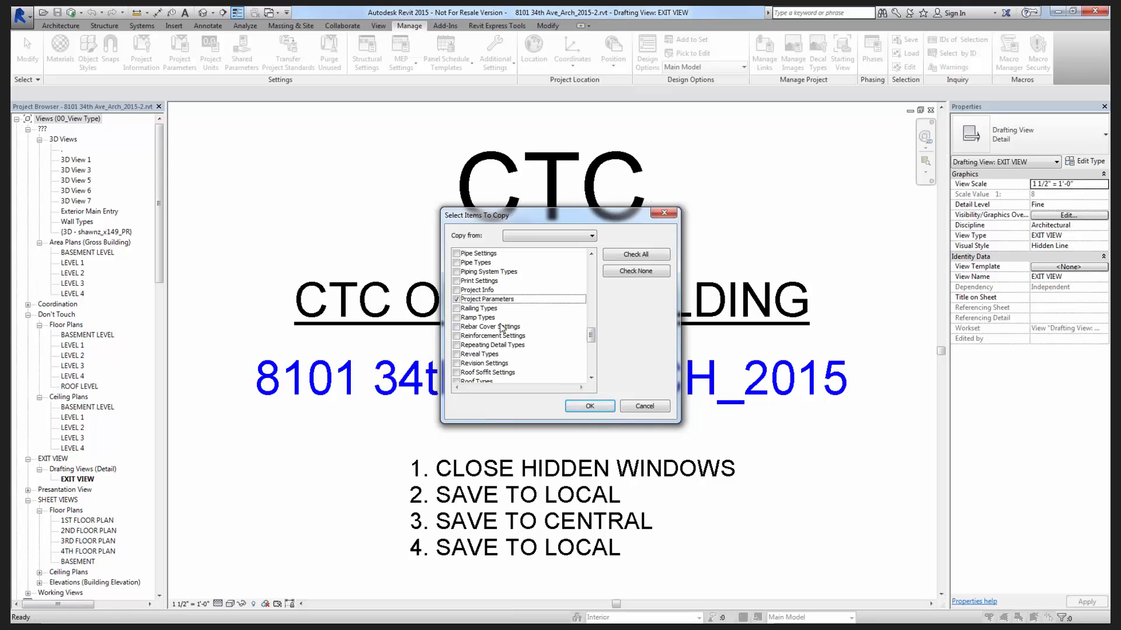
pyautogui.scroll(-2, 492, 326)
pyautogui.scroll(-1, 492, 327)
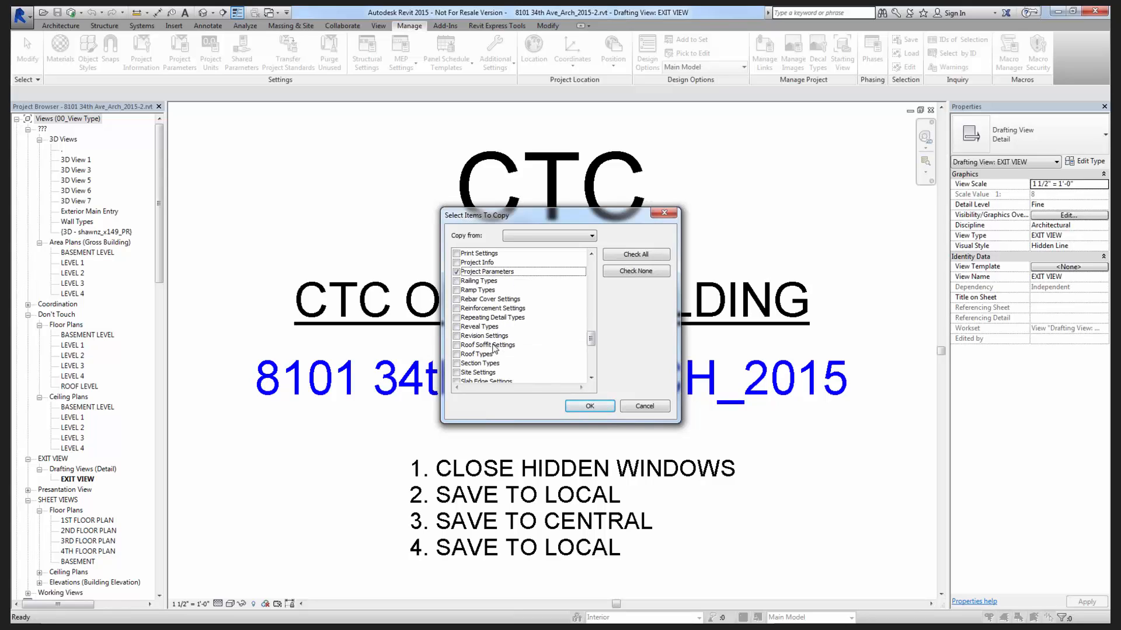
pyautogui.scroll(-2, 488, 357)
pyautogui.scroll(-1, 487, 357)
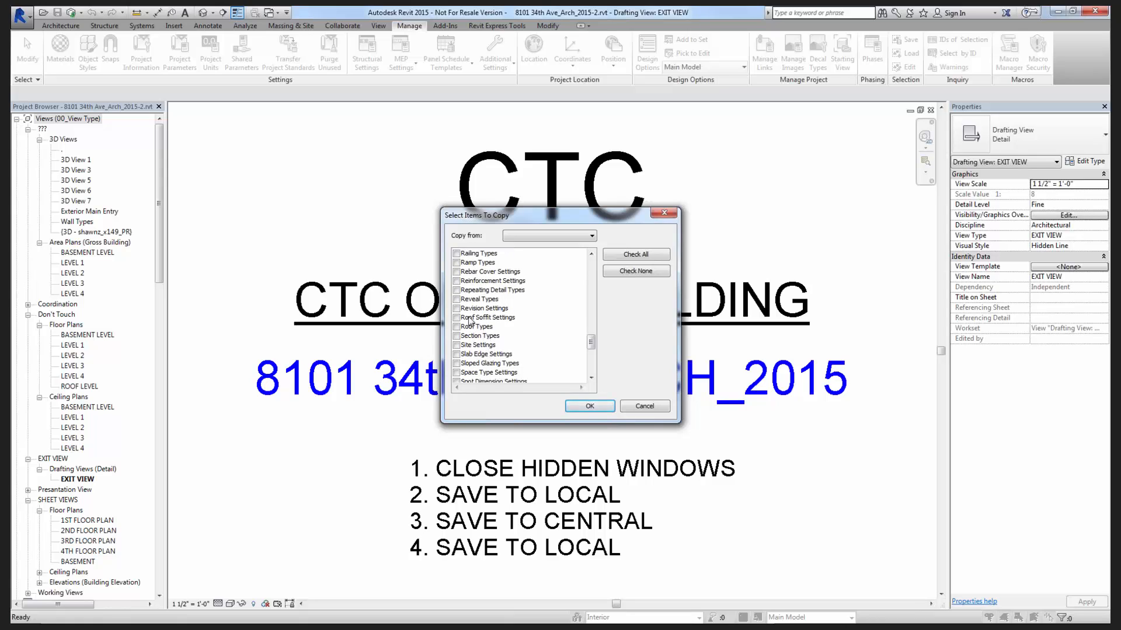
pyautogui.click(465, 309)
# Include Text Types, View Templates and Viewport Types in the project standards to copy.
pyautogui.scroll(-1, 501, 351)
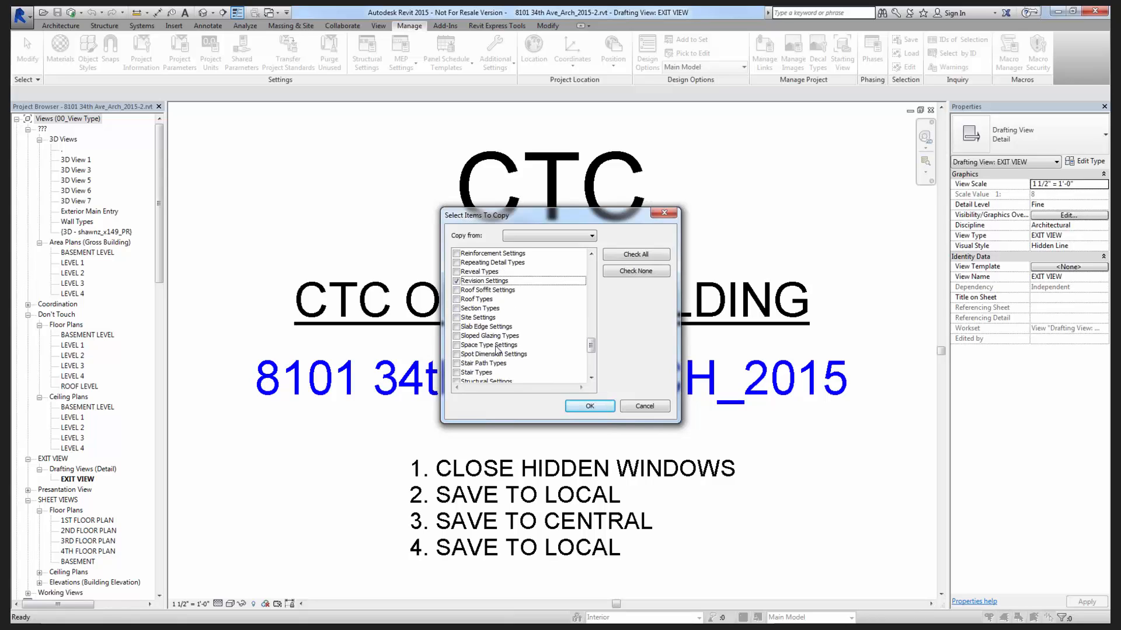
pyautogui.scroll(-2, 497, 351)
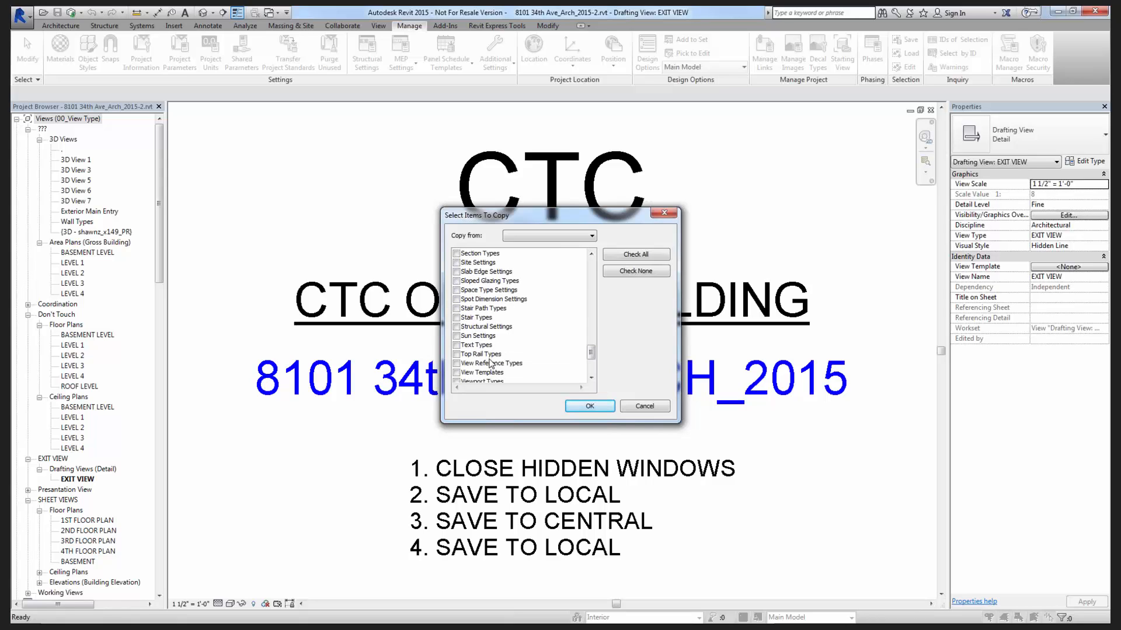
pyautogui.scroll(-1, 491, 362)
pyautogui.click(475, 318)
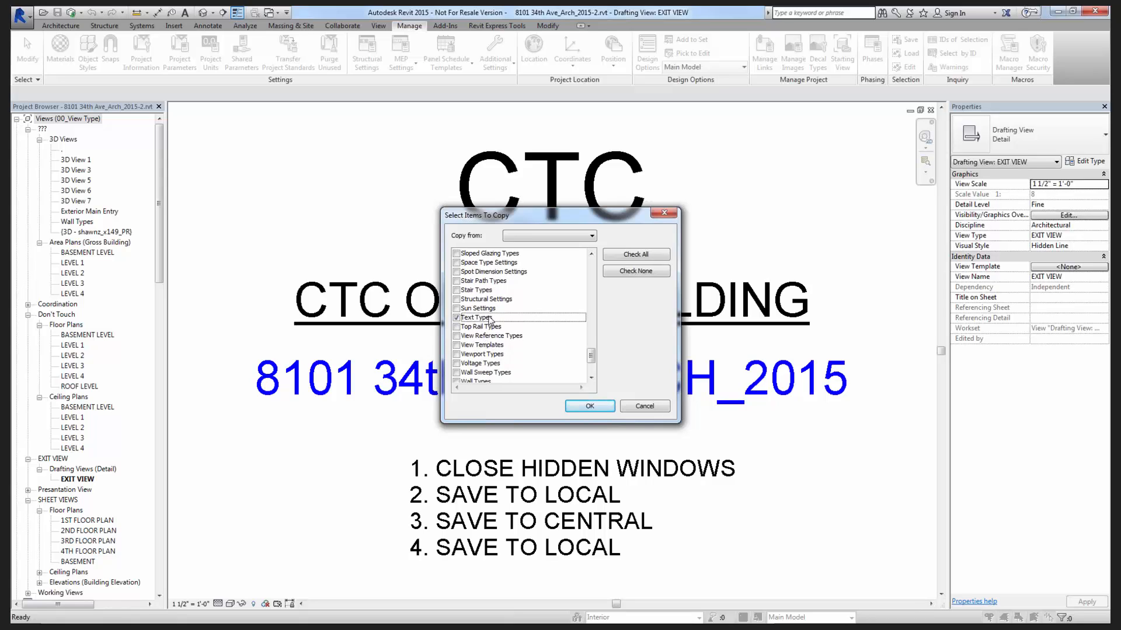
pyautogui.scroll(-1, 490, 320)
pyautogui.click(456, 318)
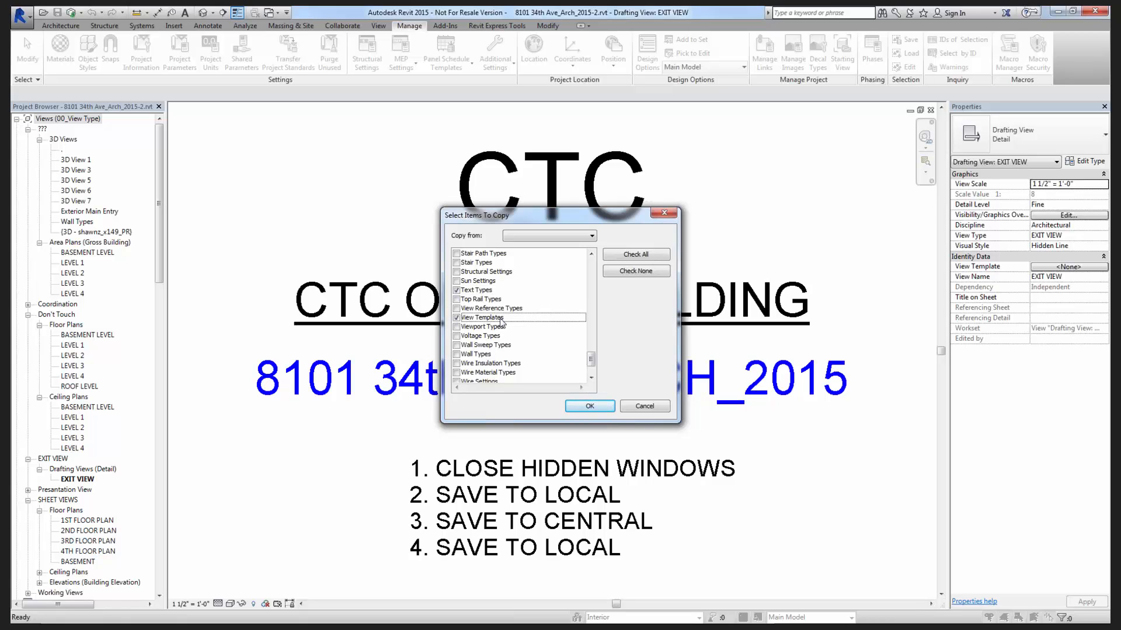
pyautogui.click(457, 327)
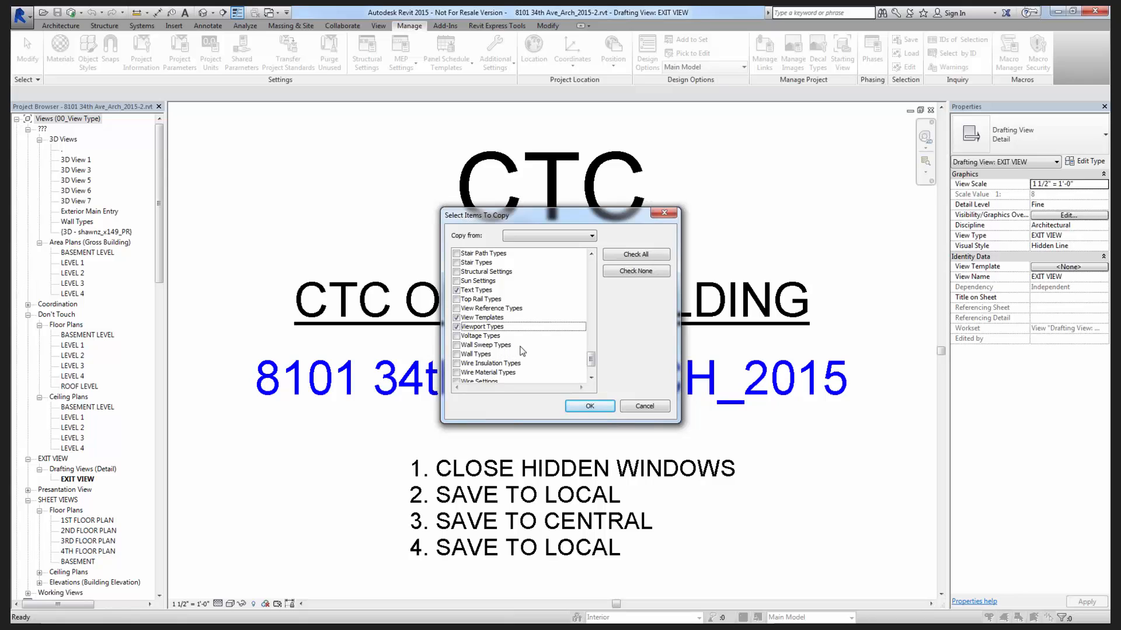
# Include Worksharing Display Settings in the project standards to copy and start the transfer.
pyautogui.scroll(-2, 514, 350)
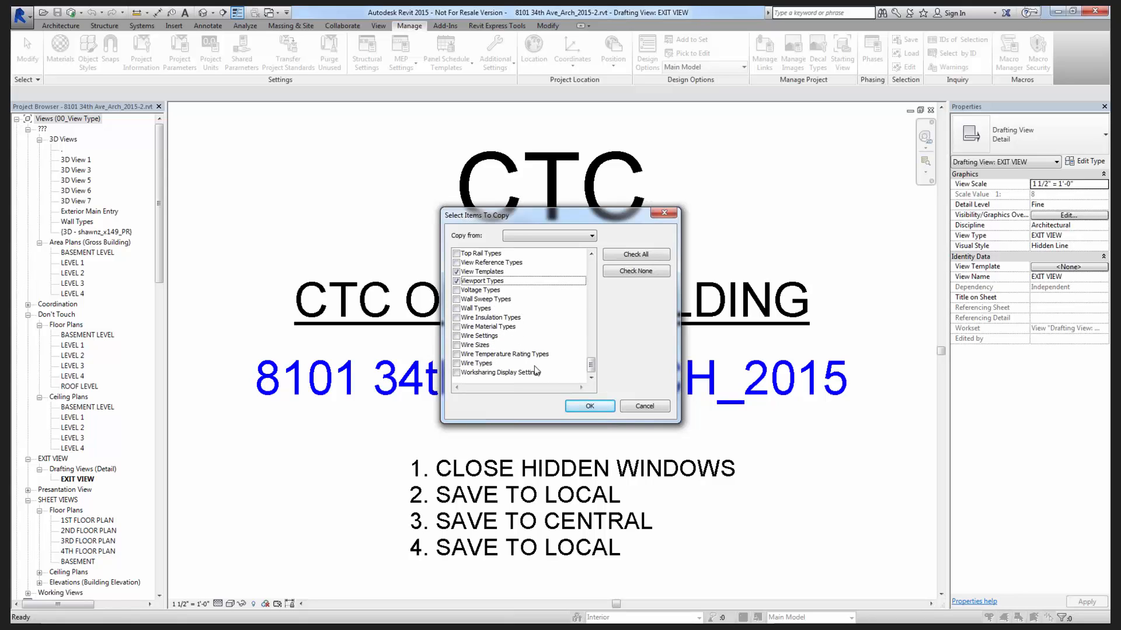
pyautogui.click(457, 373)
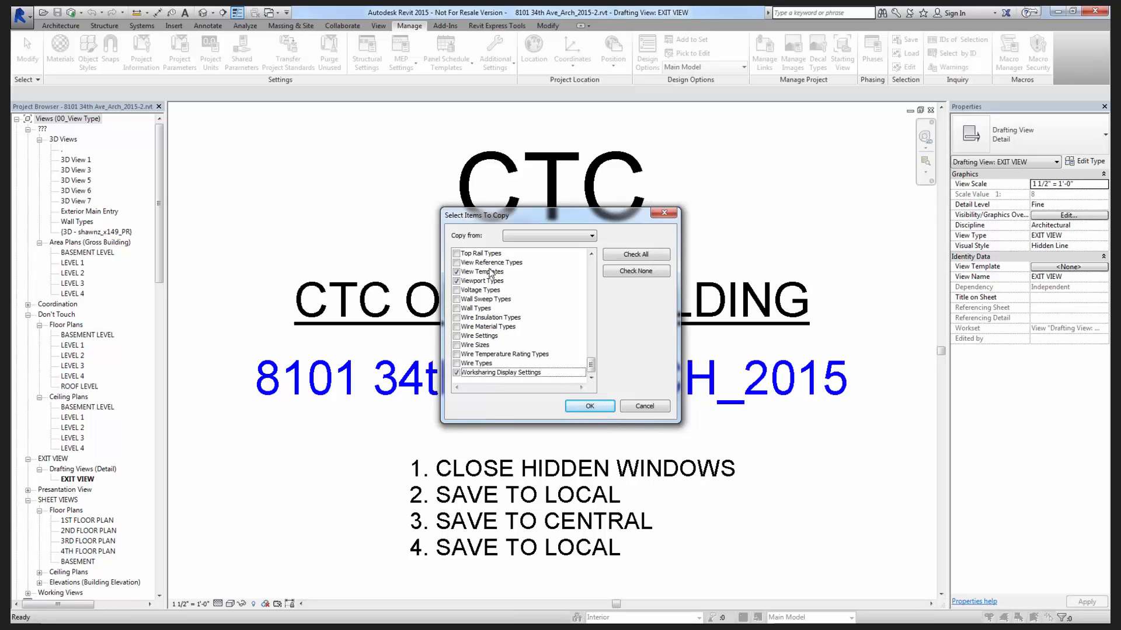
pyautogui.scroll(3, 509, 368)
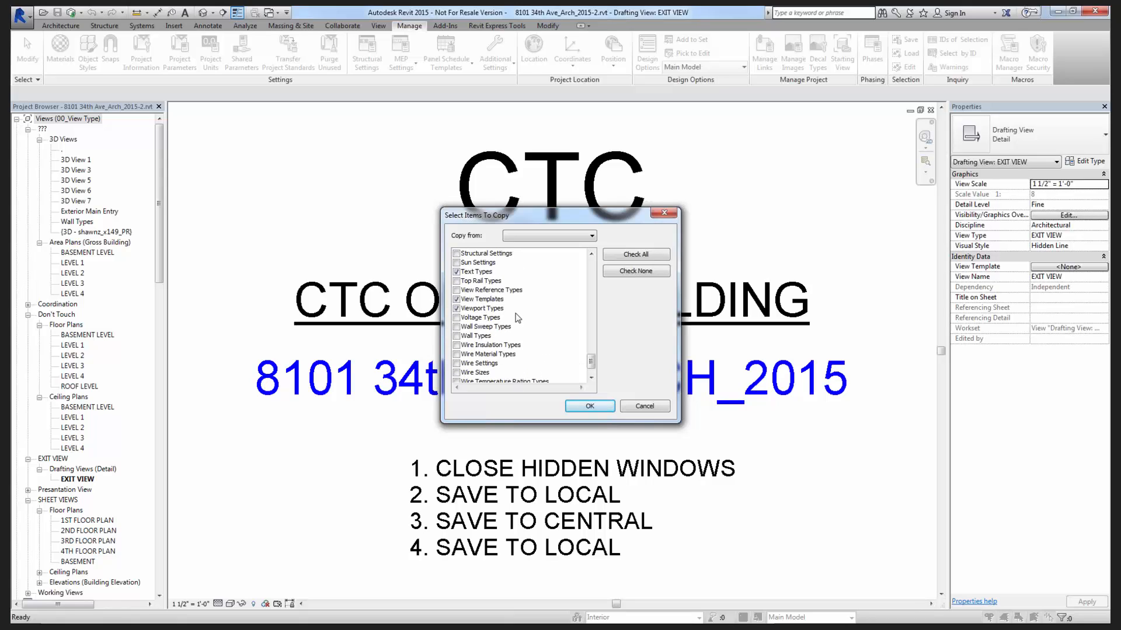
pyautogui.scroll(6, 520, 312)
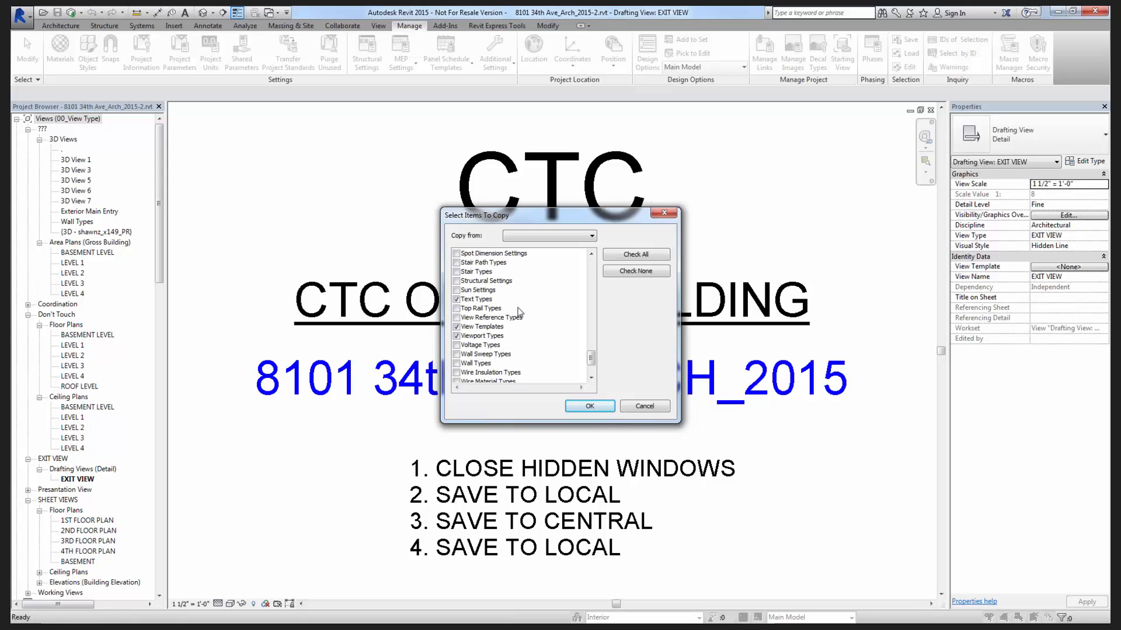
pyautogui.click(590, 406)
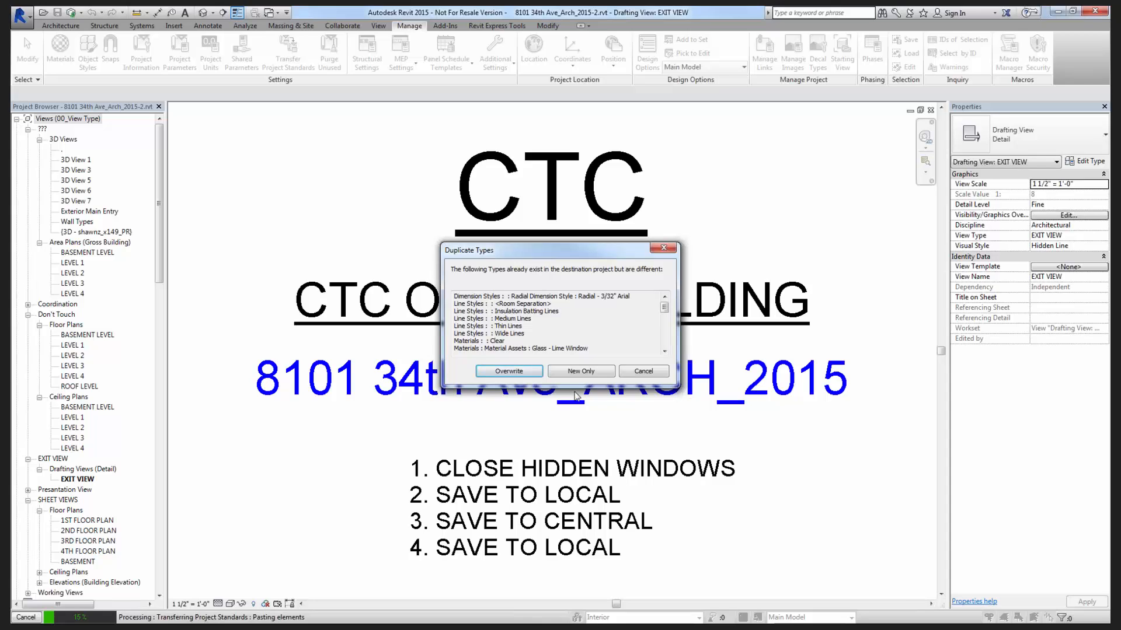
# Review the duplicate types and overwrite them in the destination project with the transferred versions.
pyautogui.moveTo(521, 255); pyautogui.dragTo(489, 189)
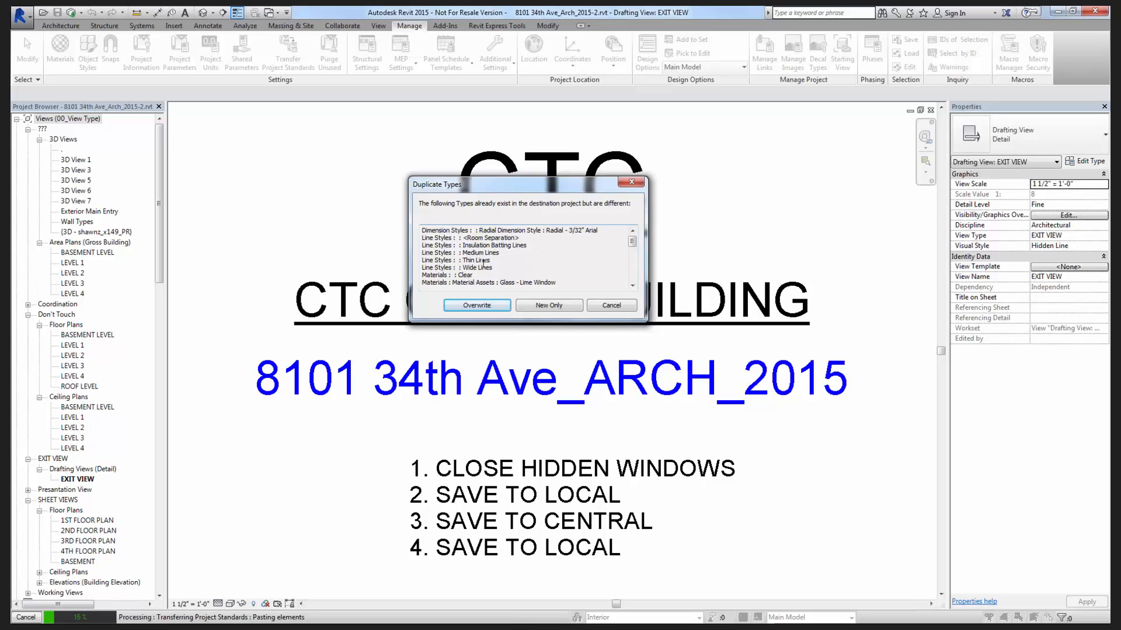
pyautogui.rightClick(510, 281)
pyautogui.click(492, 277)
pyautogui.moveTo(633, 243)
pyautogui.mouseDown()
pyautogui.moveTo(634, 268)
pyautogui.moveTo(634, 244)
pyautogui.mouseUp()
pyautogui.click(475, 305)
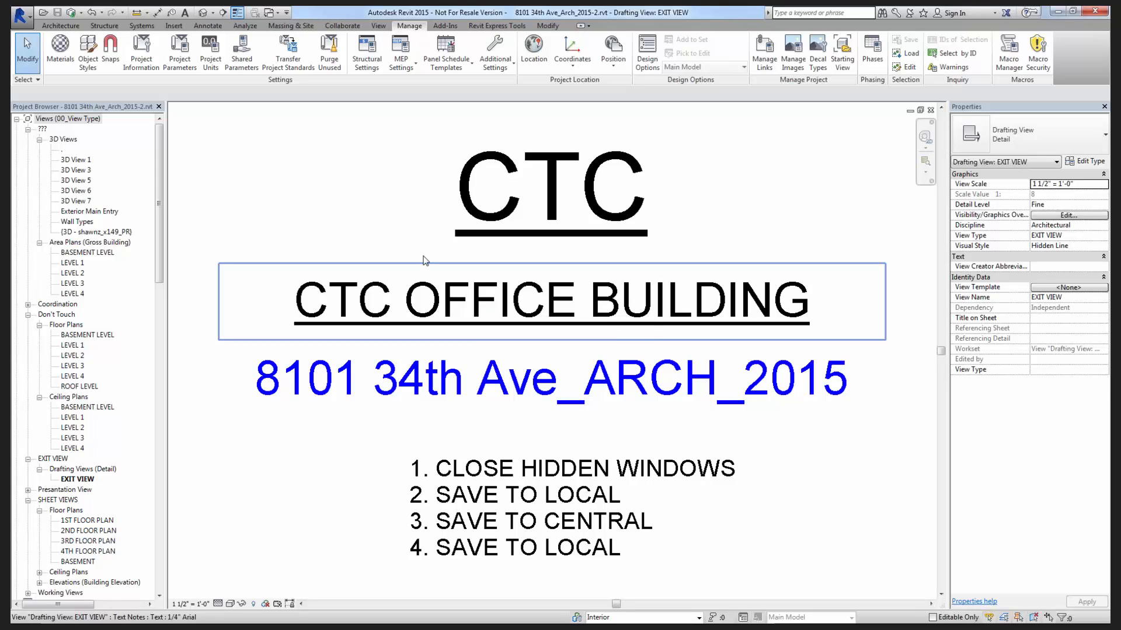
# Start Batch Family Loader and set the parent folder for host projects to D:\Desktop Content\RET Workflows\Project Takeover.
pyautogui.click(482, 28)
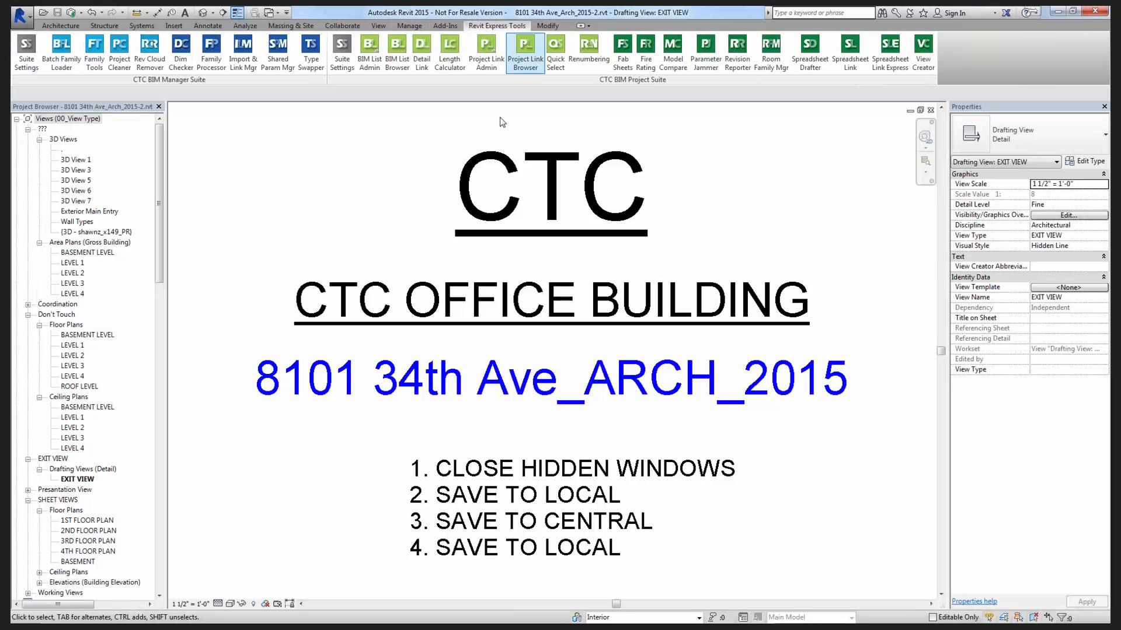
pyautogui.click(65, 70)
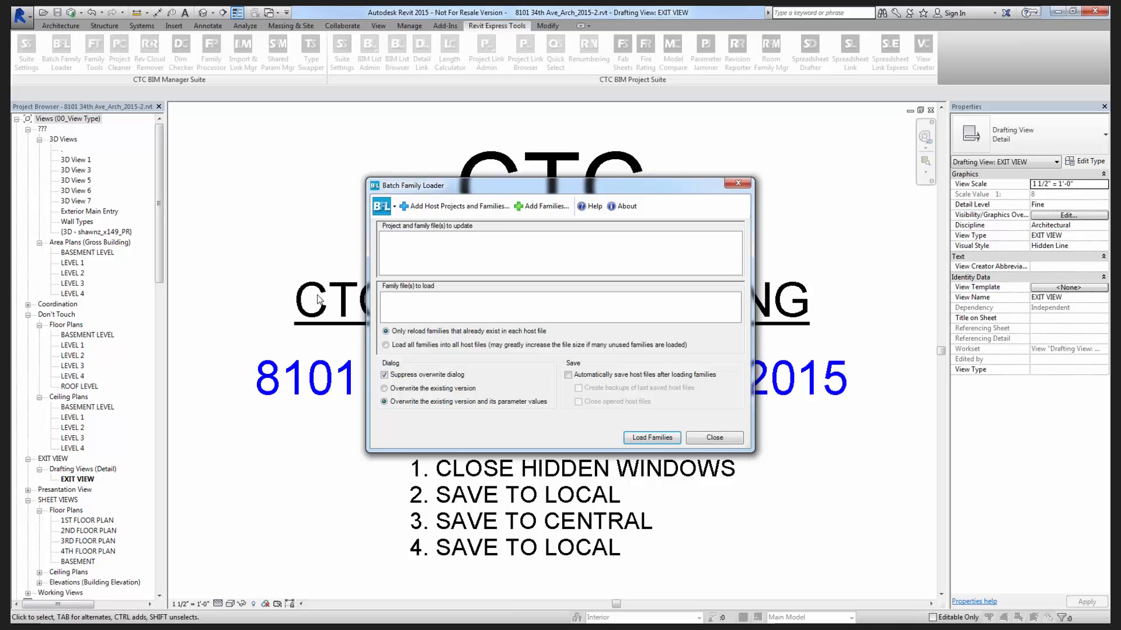
pyautogui.click(449, 210)
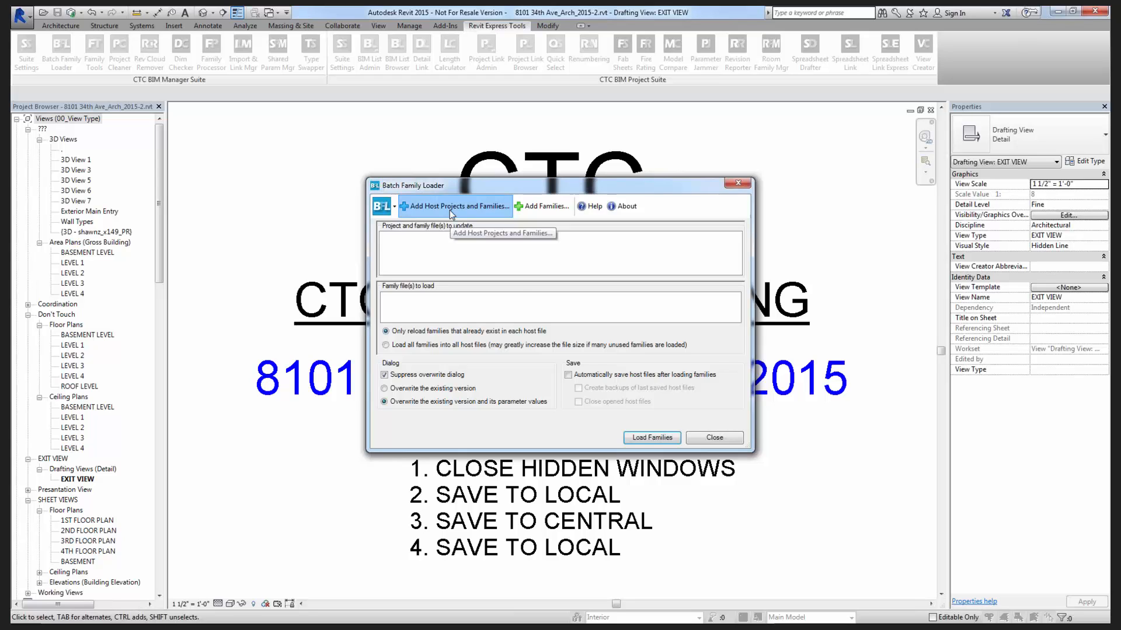
pyautogui.click(642, 203)
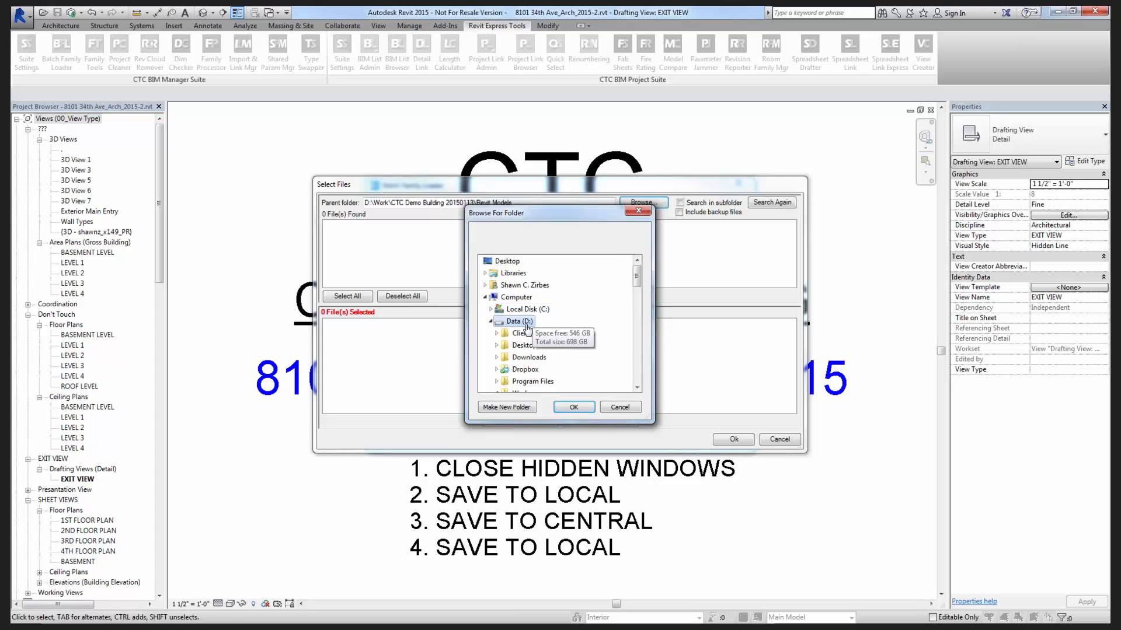
pyautogui.scroll(-2, 530, 315)
pyautogui.scroll(-5, 534, 327)
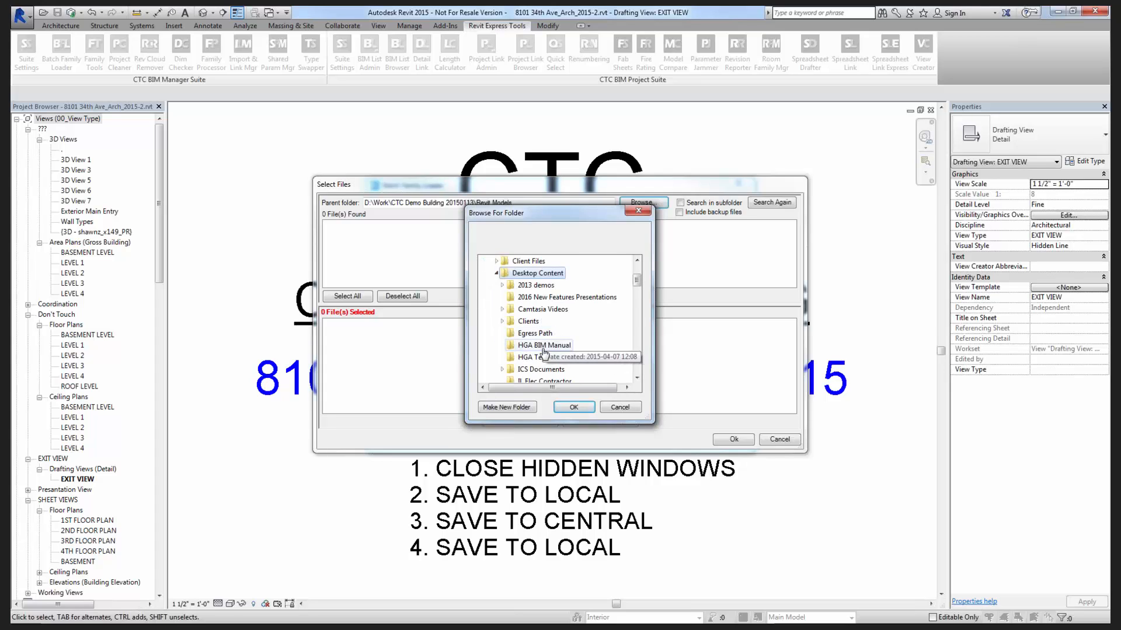
pyautogui.scroll(-3, 548, 350)
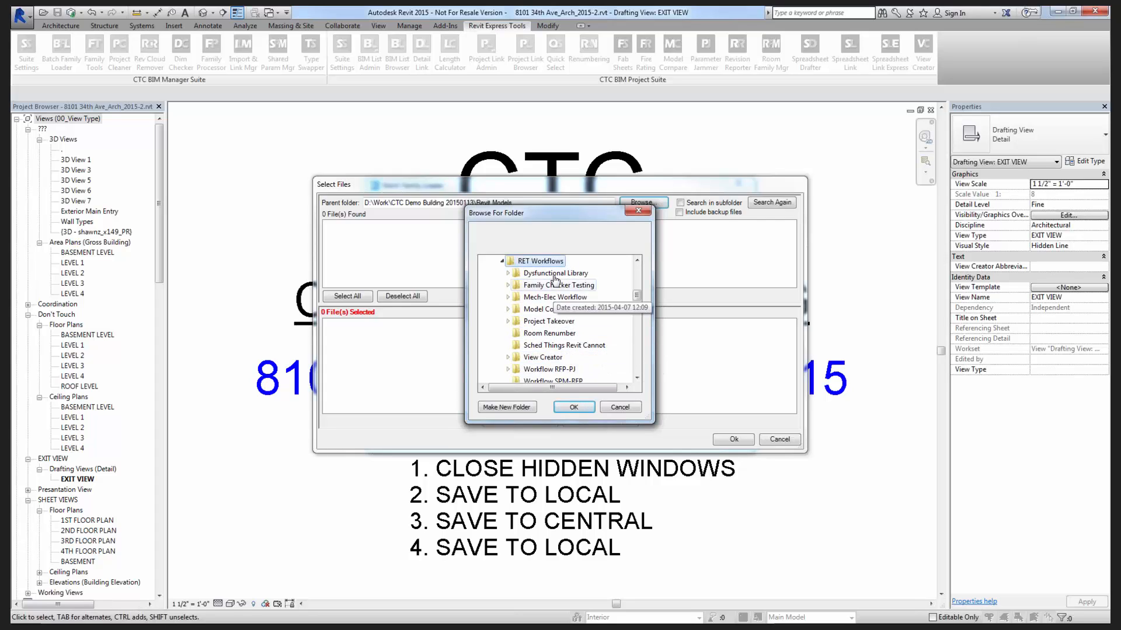
pyautogui.click(549, 322)
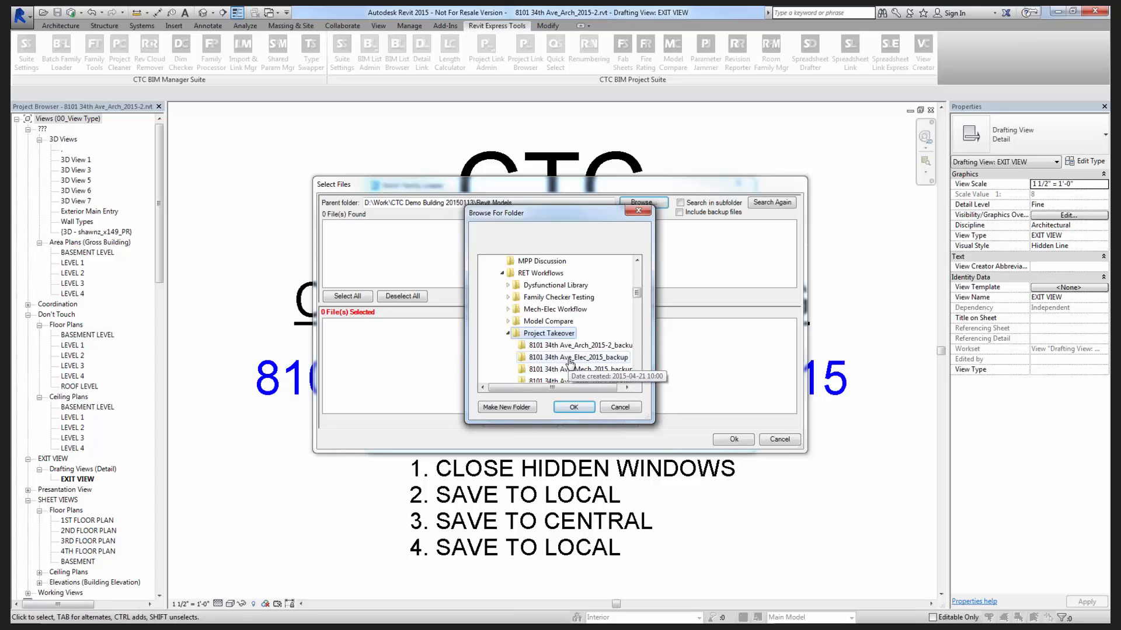
pyautogui.click(571, 407)
# Add 8101 34th Ave_Arch_2015-2.rvt as the host project file to update.
pyautogui.click(508, 225)
pyautogui.click(553, 295)
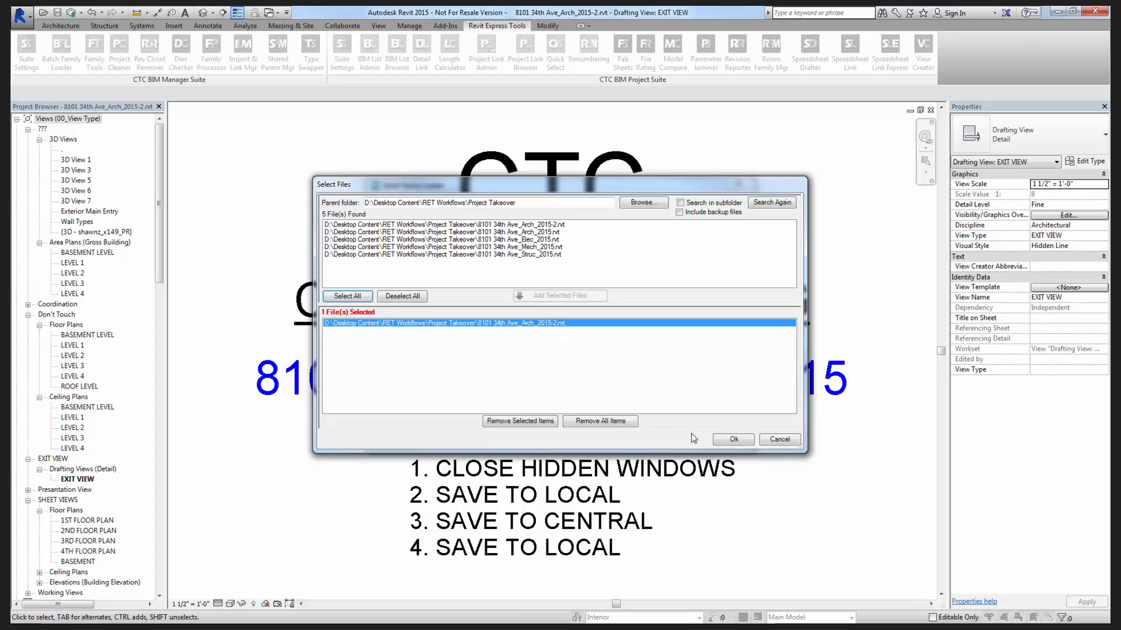
pyautogui.click(723, 439)
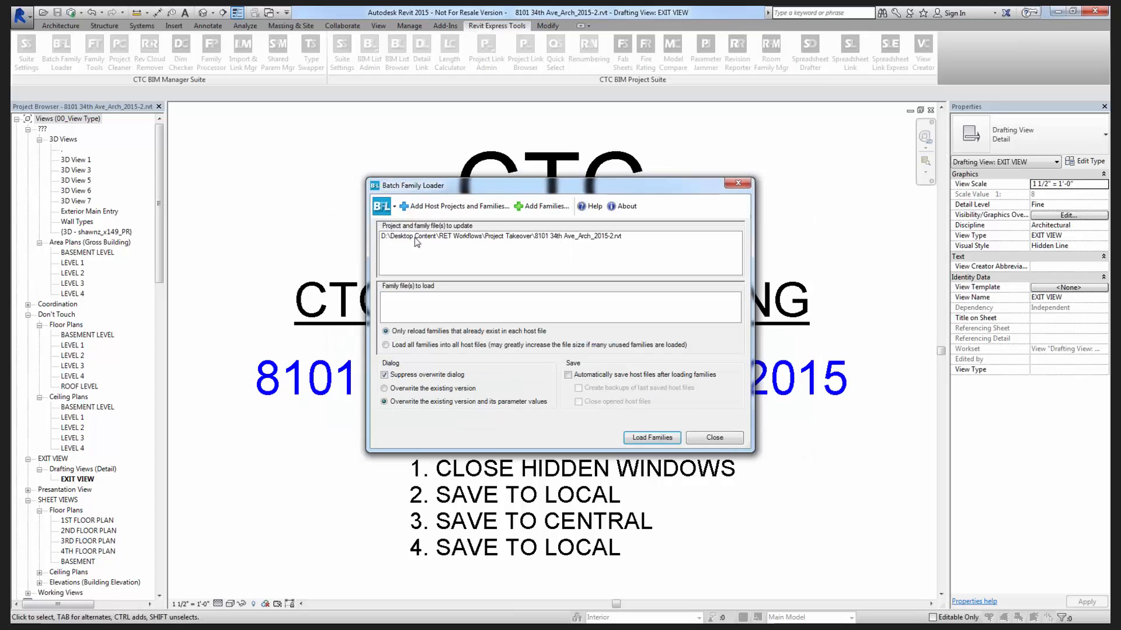
# Search D:\Work\BIMListSampleSource\US Imperial\Annotations and its subfolders for the families to load.
pyautogui.click(537, 211)
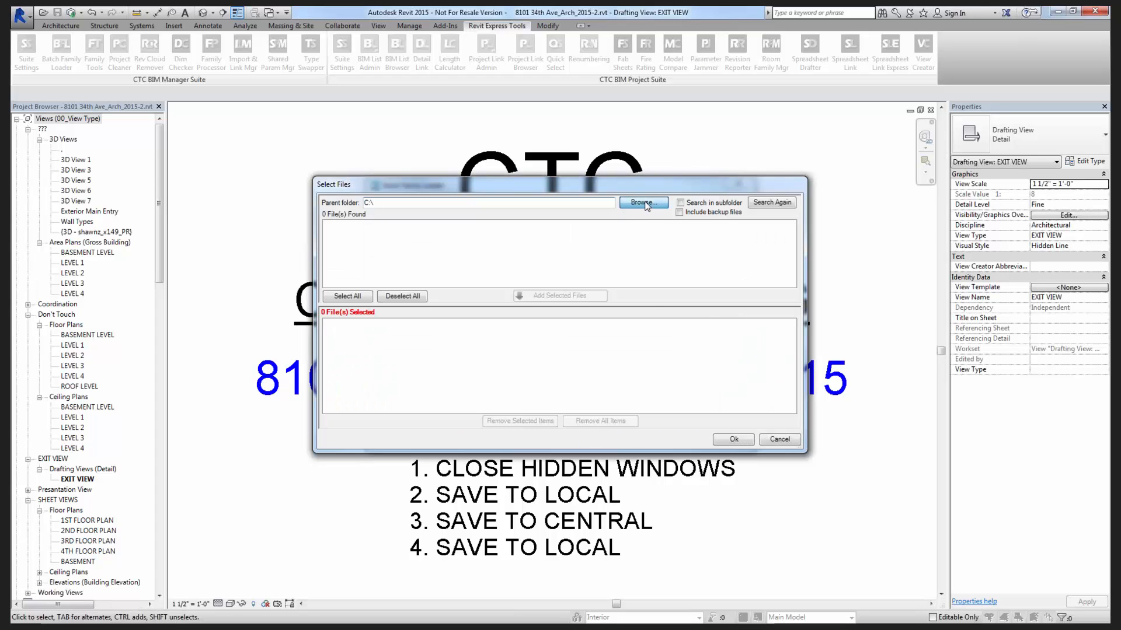
pyautogui.click(642, 202)
pyautogui.click(514, 321)
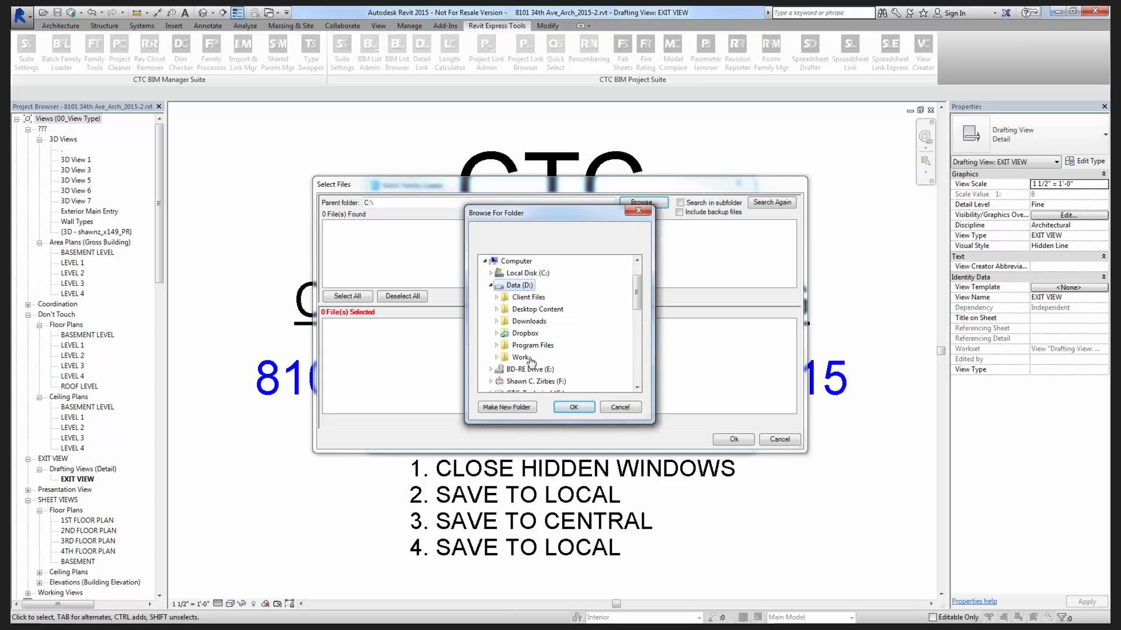
pyautogui.click(530, 358)
pyautogui.scroll(-1, 533, 365)
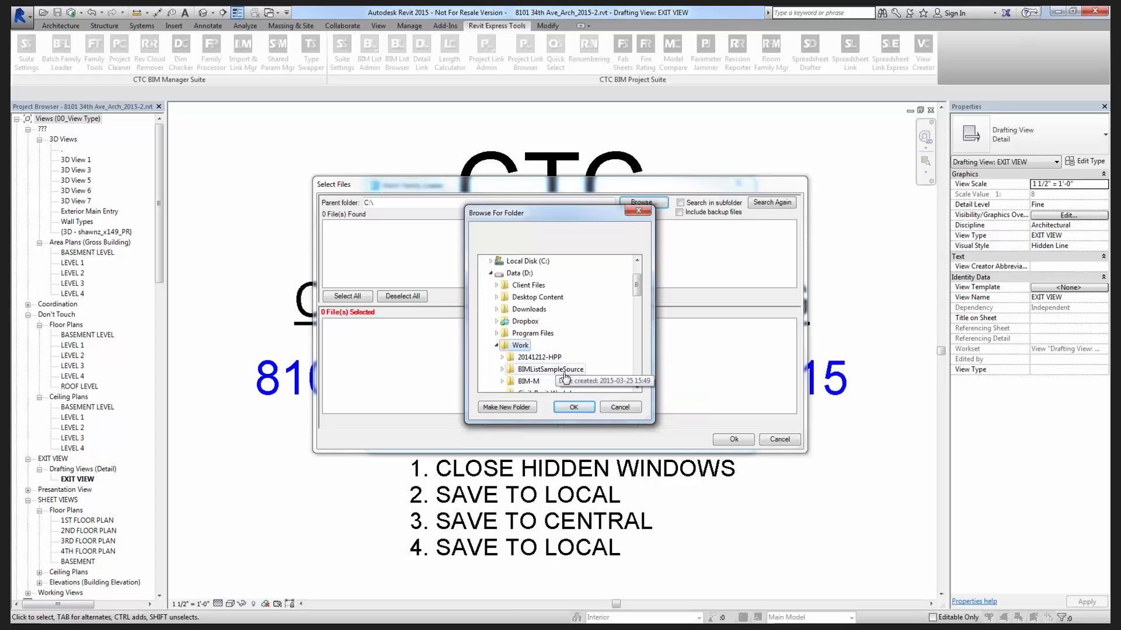
pyautogui.click(564, 372)
pyautogui.click(548, 369)
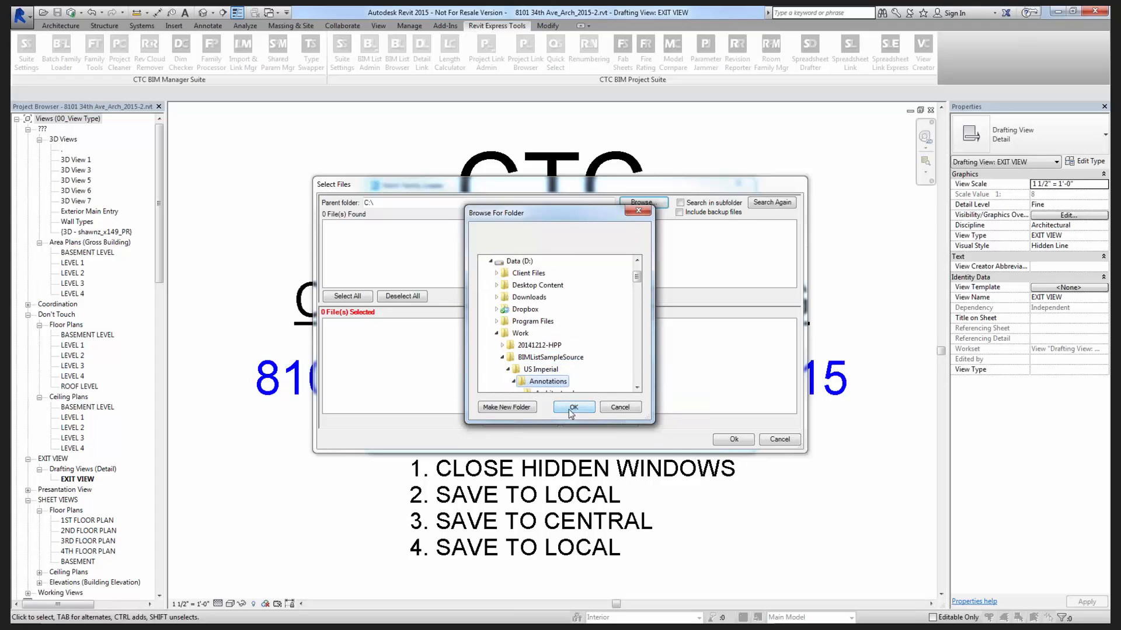
pyautogui.click(572, 408)
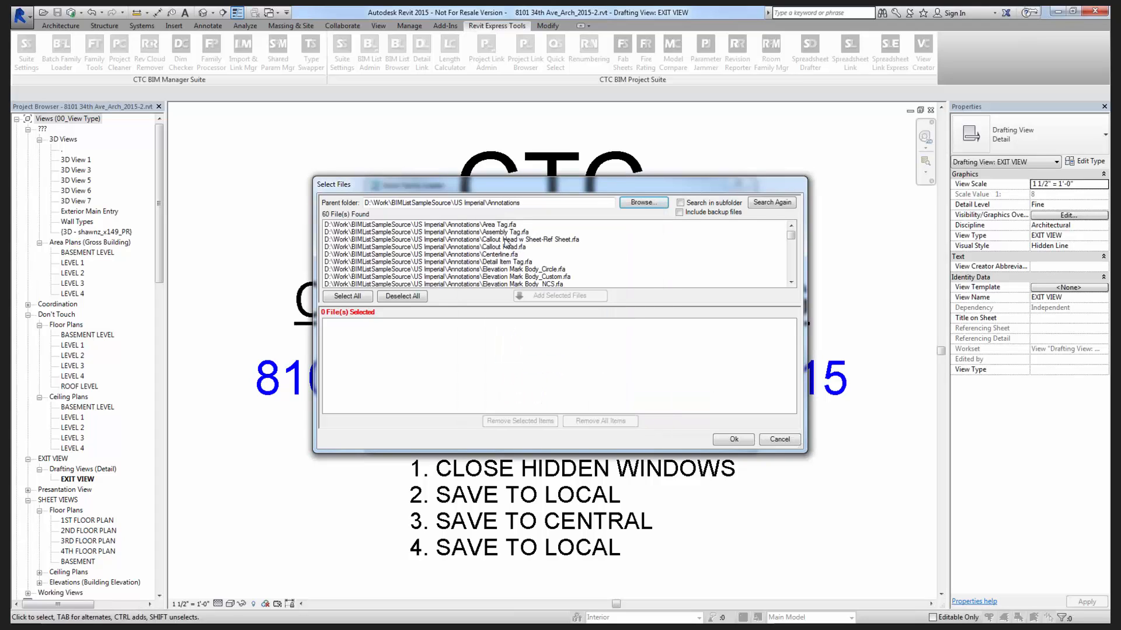
pyautogui.click(505, 227)
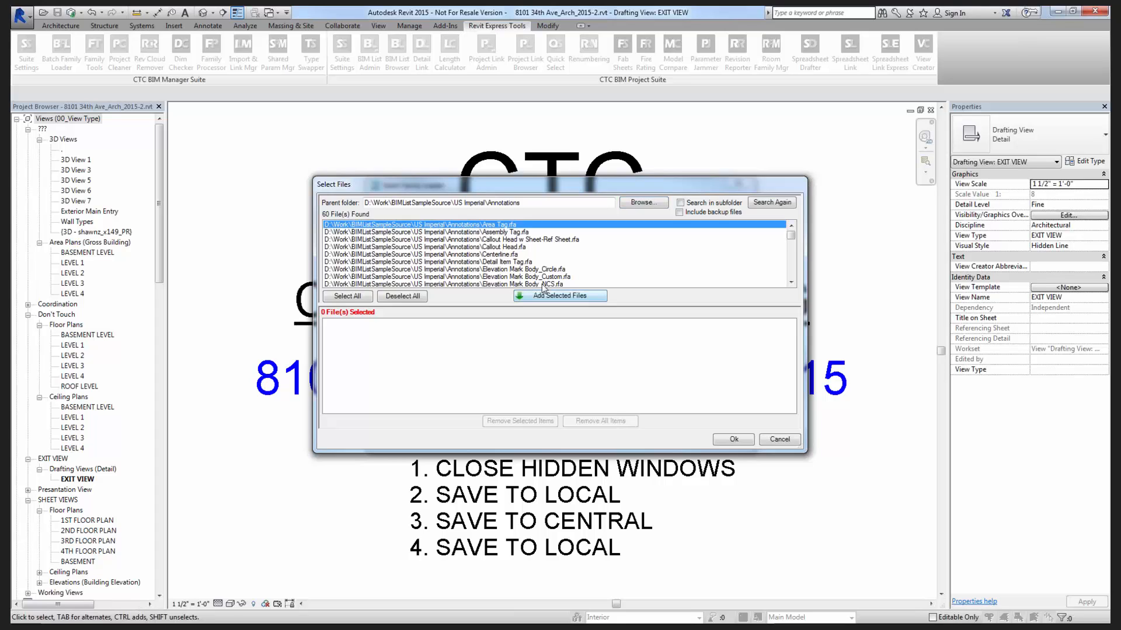
pyautogui.click(680, 203)
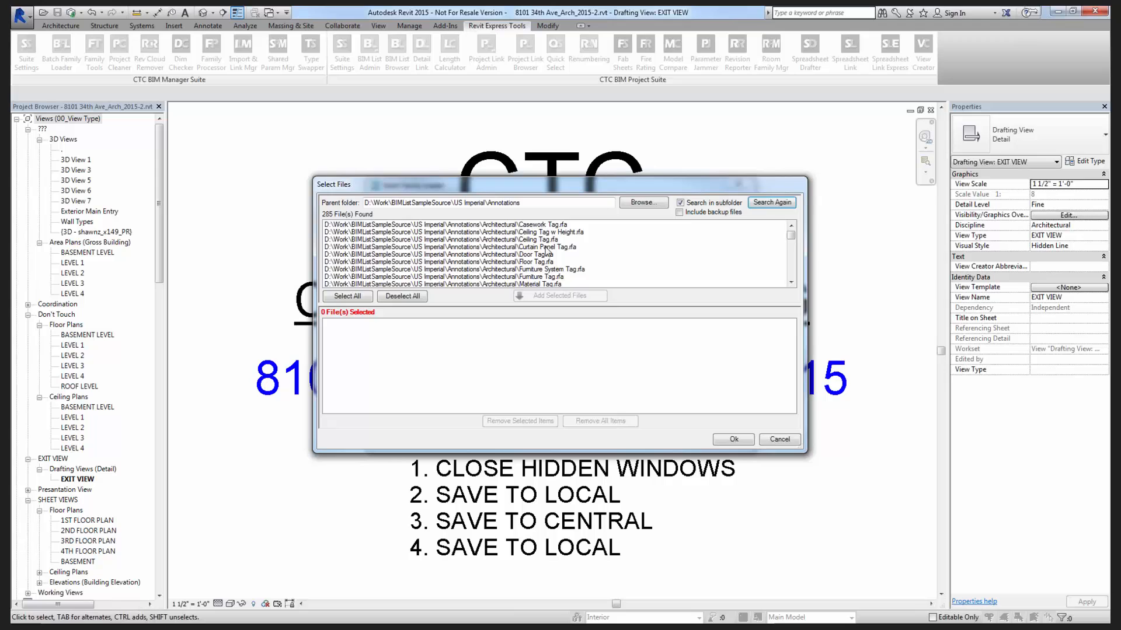
# Select the architectural Door Tag, Material Tag, Casework Tag, Ceiling Tag and Ceiling Tag w Height families together.
pyautogui.click(543, 256)
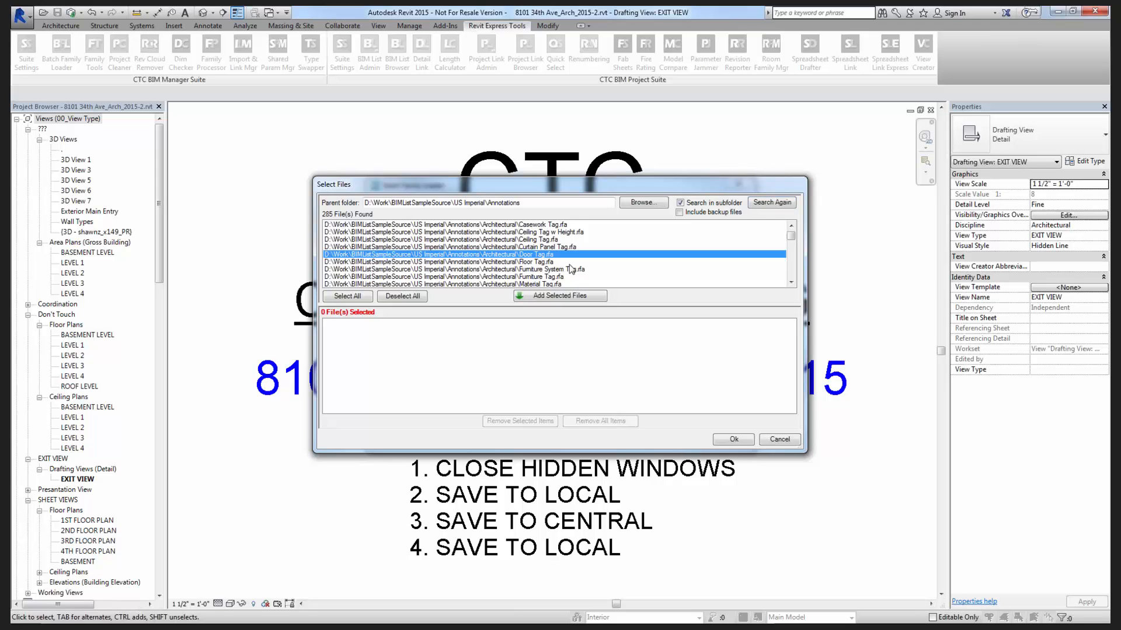
pyautogui.scroll(-1, 552, 264)
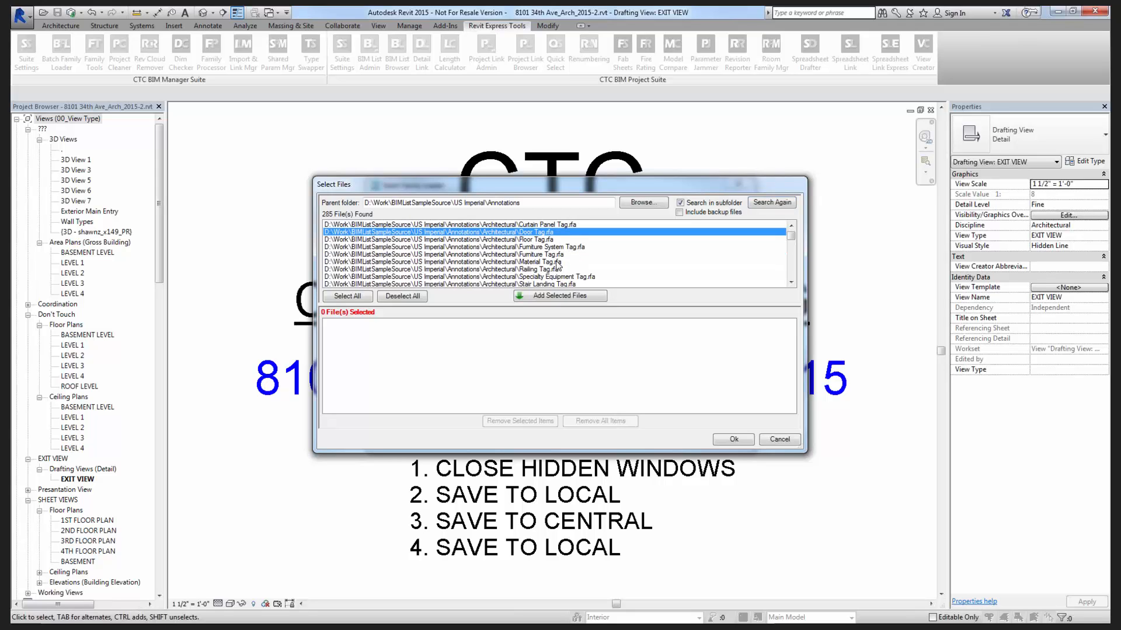
pyautogui.keyDown('ctrl'); pyautogui.click(557, 262); pyautogui.keyUp('ctrl')
pyautogui.scroll(1, 557, 259)
pyautogui.keyDown('ctrl'); pyautogui.click(558, 225); pyautogui.keyUp('ctrl')
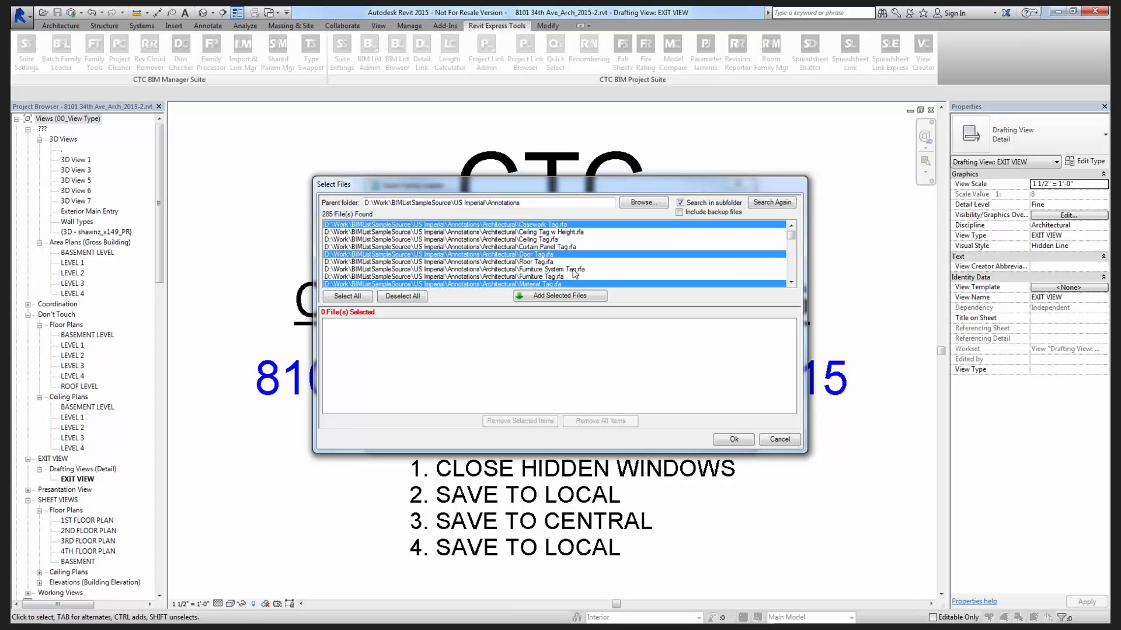
pyautogui.scroll(-1, 573, 269)
pyautogui.scroll(-2, 574, 271)
pyautogui.scroll(2, 564, 251)
pyautogui.keyDown('ctrl'); pyautogui.click(557, 239); pyautogui.keyUp('ctrl')
pyautogui.keyDown('ctrl'); pyautogui.click(574, 233); pyautogui.keyUp('ctrl')
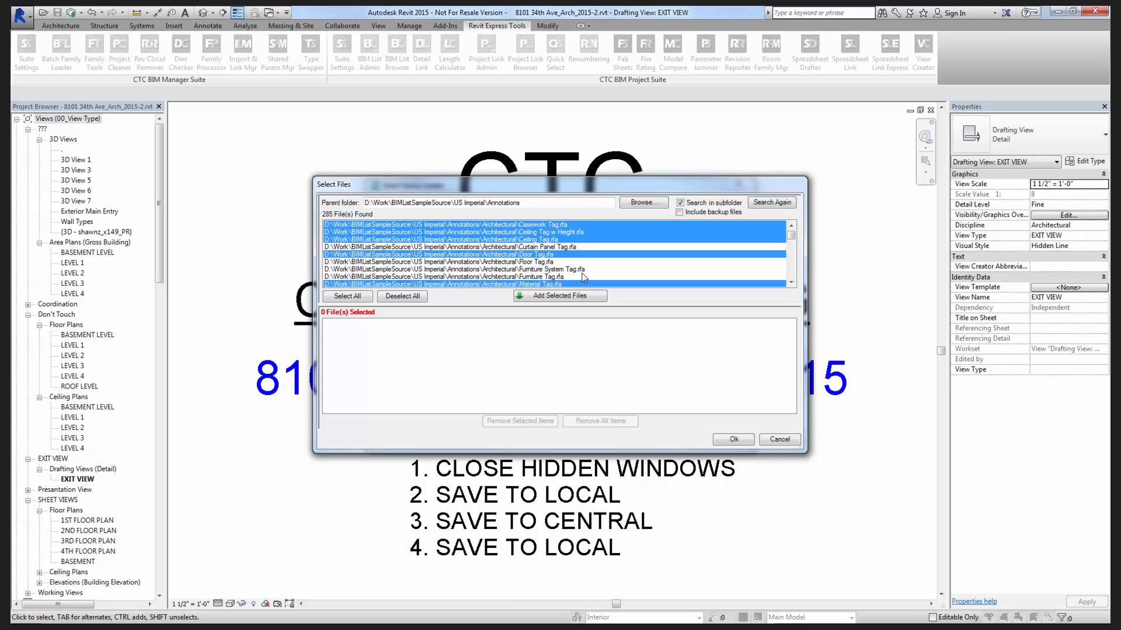
# Include the architectural Wall Tag in the selection and add the selected families to the files to load.
pyautogui.scroll(-2, 575, 266)
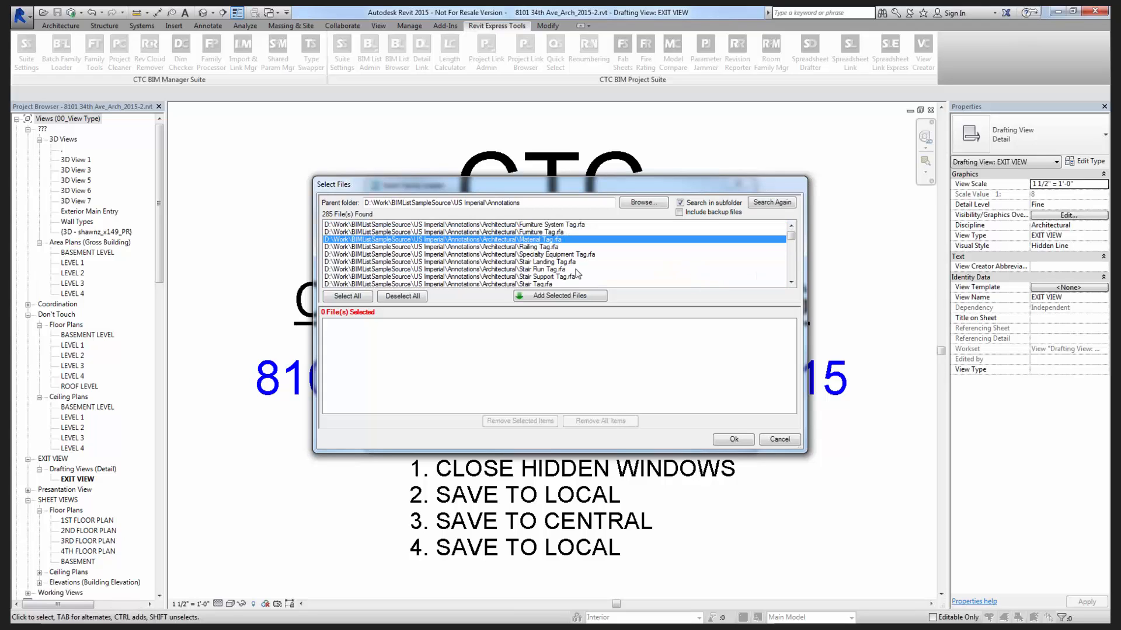
pyautogui.scroll(-2, 576, 273)
pyautogui.keyDown('ctrl'); pyautogui.click(545, 247); pyautogui.keyUp('ctrl')
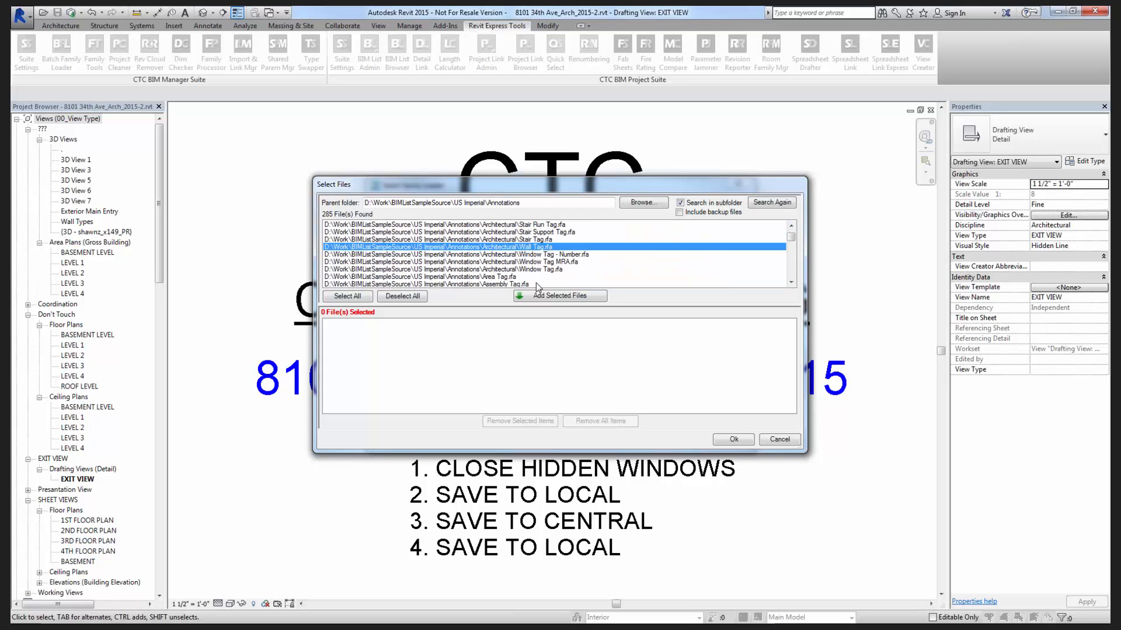
pyautogui.keyDown('ctrl'); pyautogui.click(563, 277); pyautogui.keyUp('ctrl')
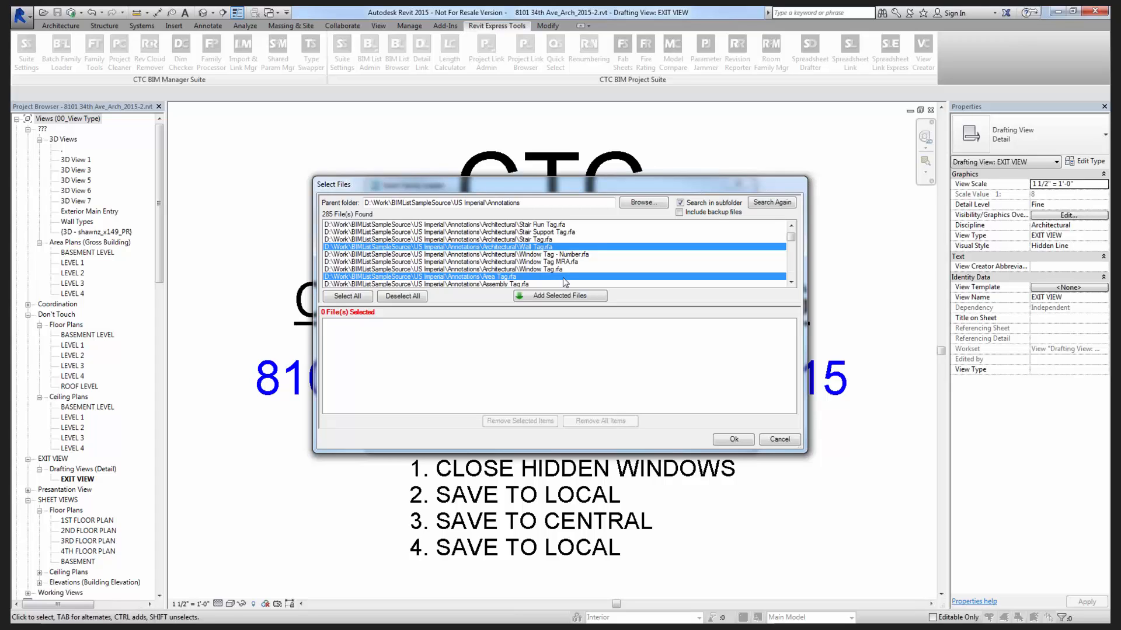
pyautogui.scroll(-1, 564, 279)
pyautogui.scroll(-1, 565, 283)
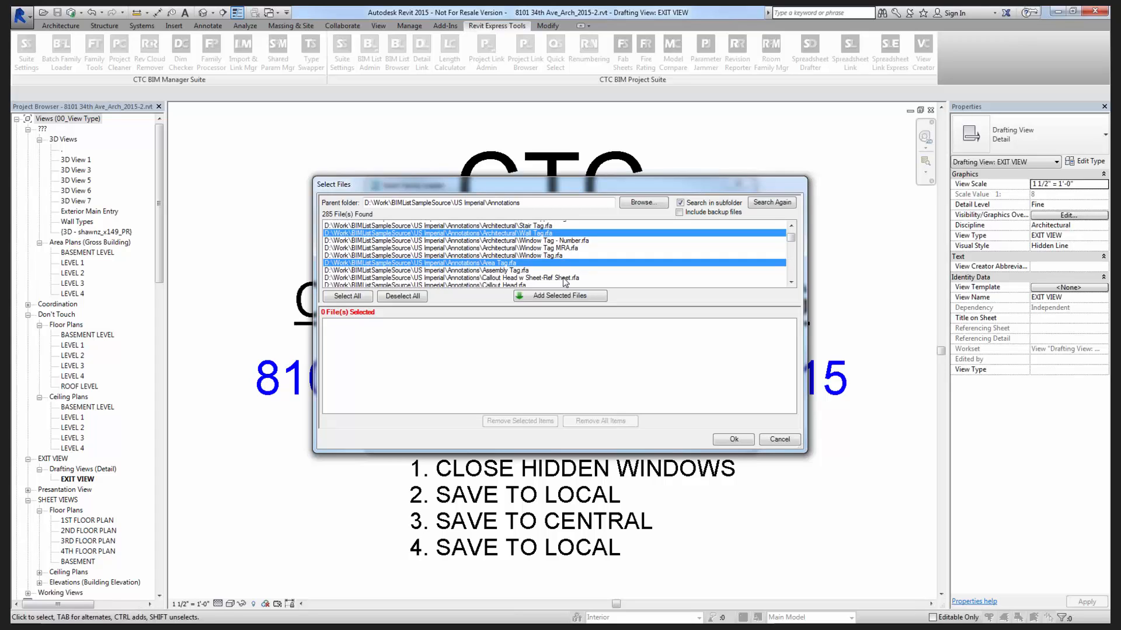
pyautogui.click(564, 296)
pyautogui.click(733, 439)
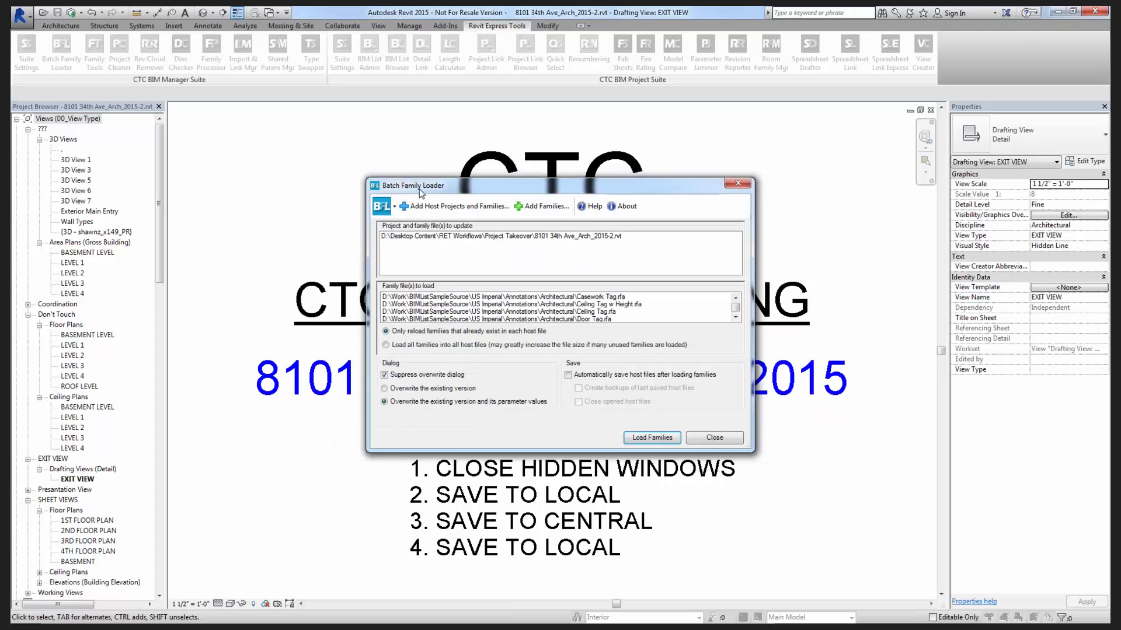
# Load all families into all host files, with automatic saving and closing of the opened host files enabled.
pyautogui.moveTo(420, 193); pyautogui.dragTo(412, 151)
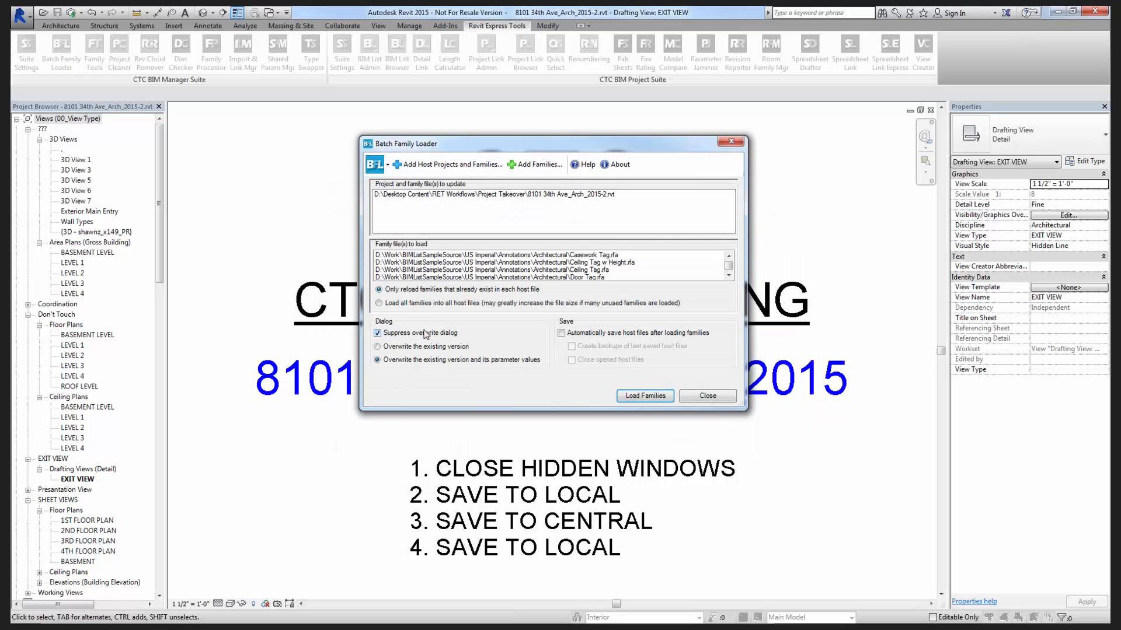
pyautogui.click(386, 304)
pyautogui.click(413, 303)
pyautogui.click(581, 334)
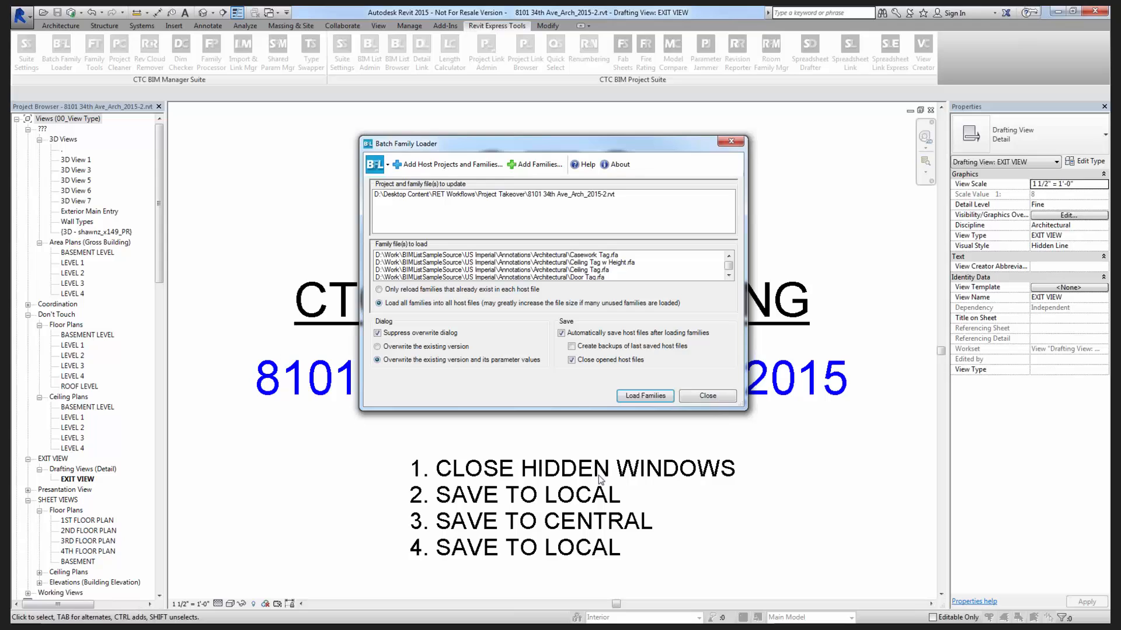
pyautogui.click(645, 396)
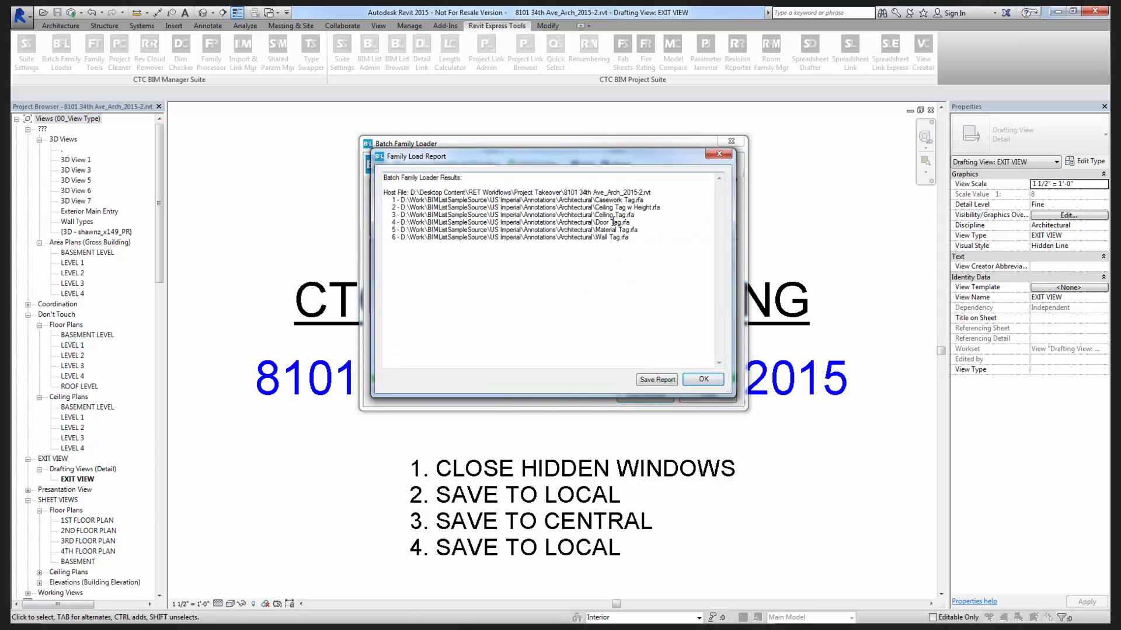
# Dismiss the family load report, exit the Batch Family Loader, and close the 8101 34th Ave_Arch_2015-2 project.
pyautogui.click(703, 379)
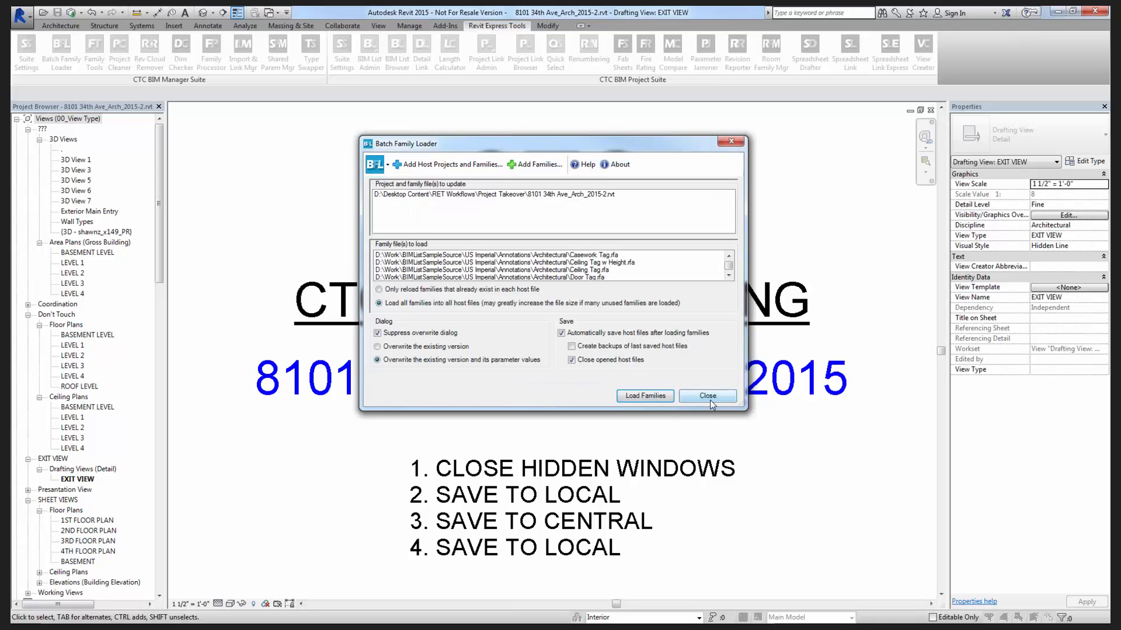
pyautogui.click(712, 397)
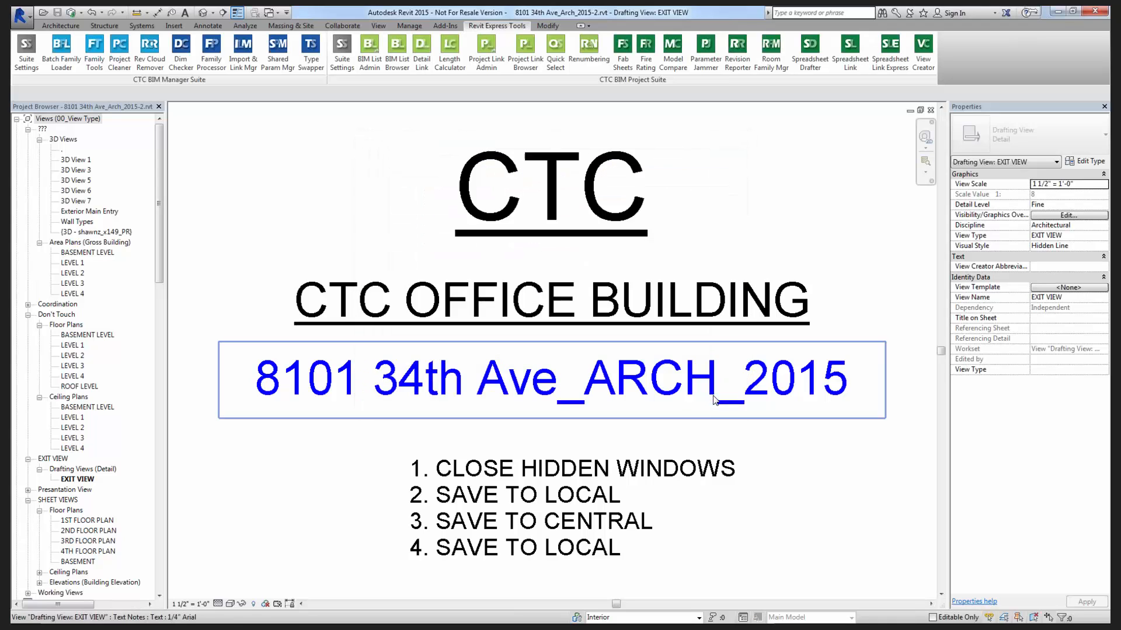
pyautogui.click(915, 112)
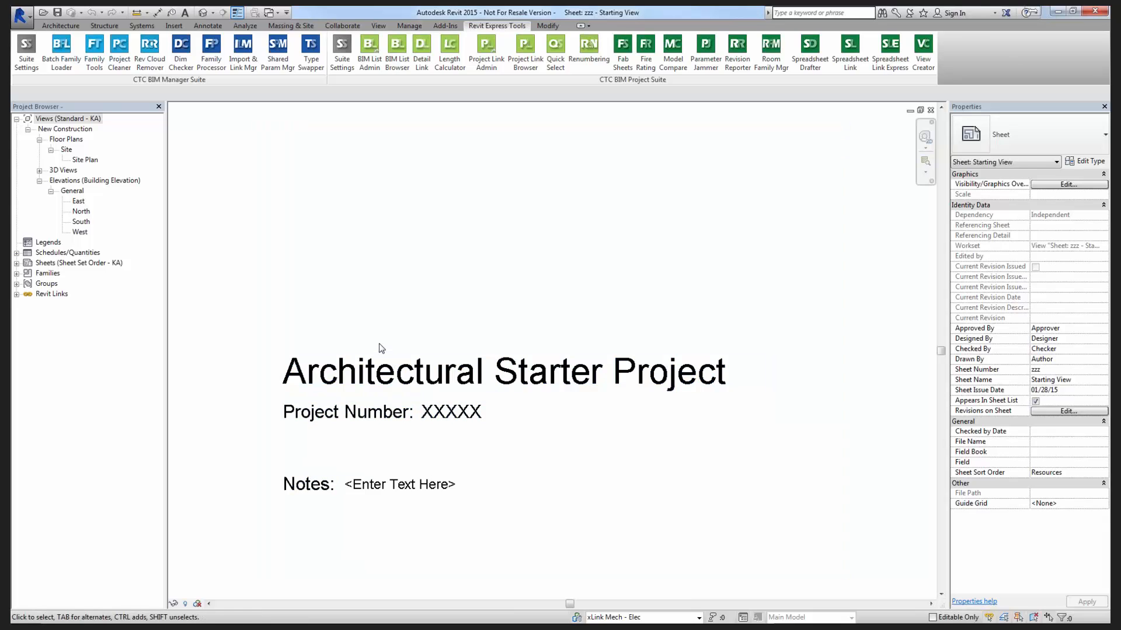
# Open 8101 34th Ave_Arch_2015-2.rvt from the Project Takeover folder in the Import and Link Manager's Load/Unload Files tool.
pyautogui.click(242, 66)
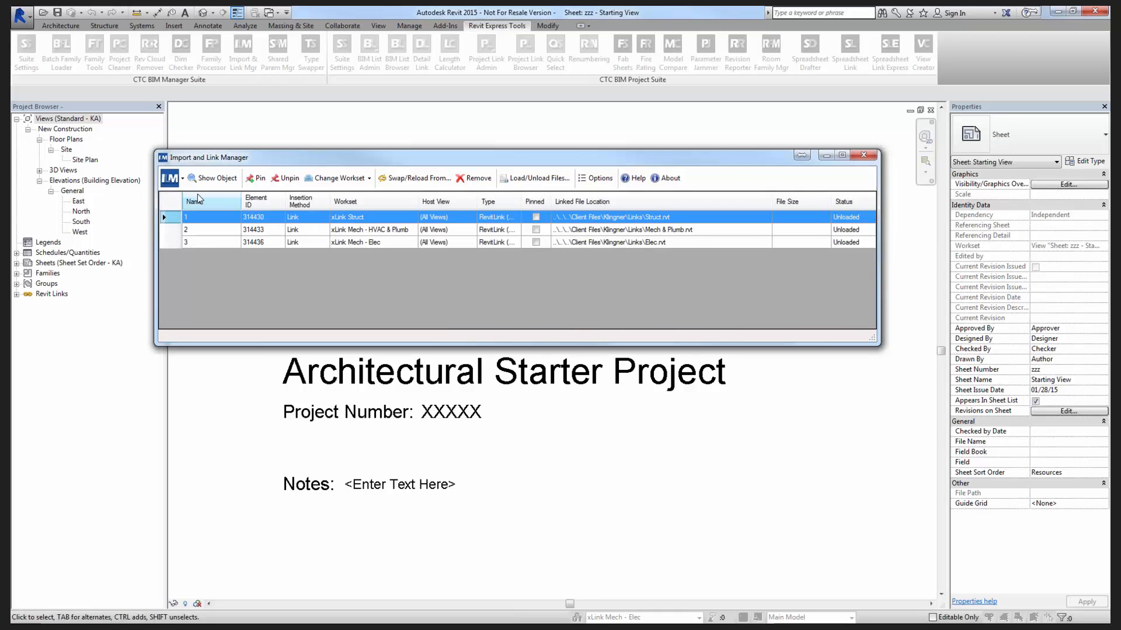
pyautogui.click(537, 179)
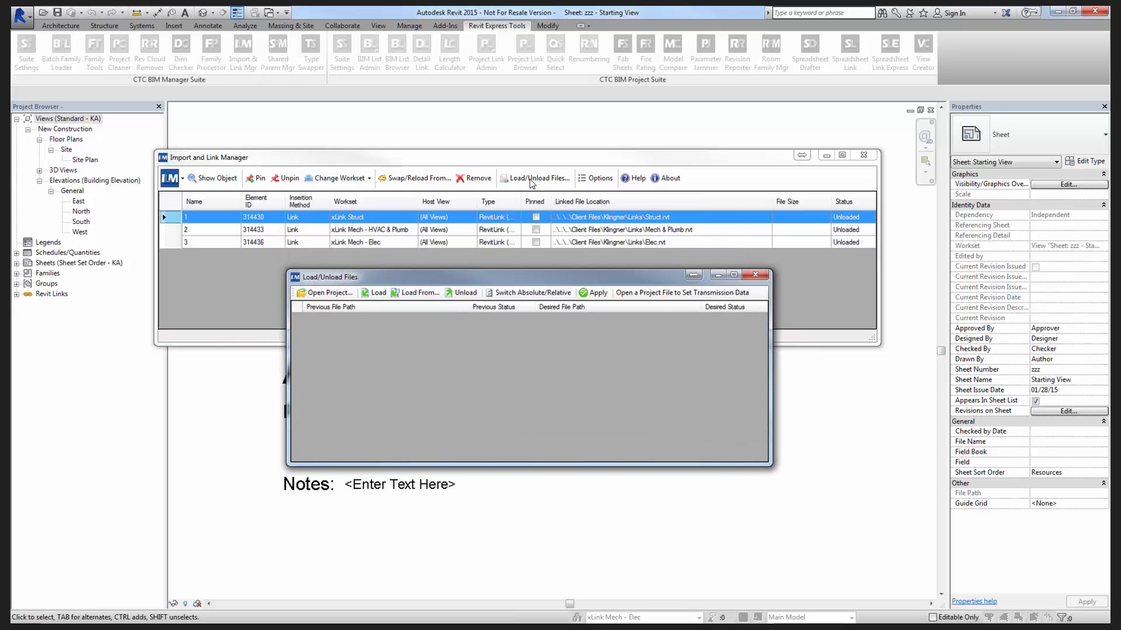
pyautogui.moveTo(530, 277); pyautogui.dragTo(530, 267)
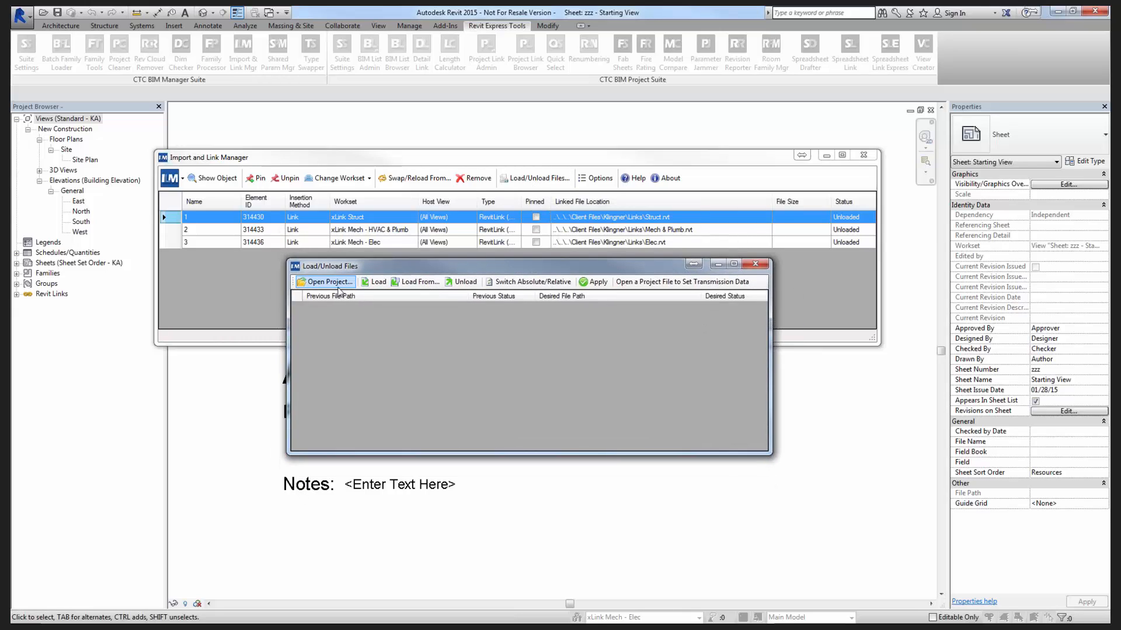
pyautogui.click(324, 282)
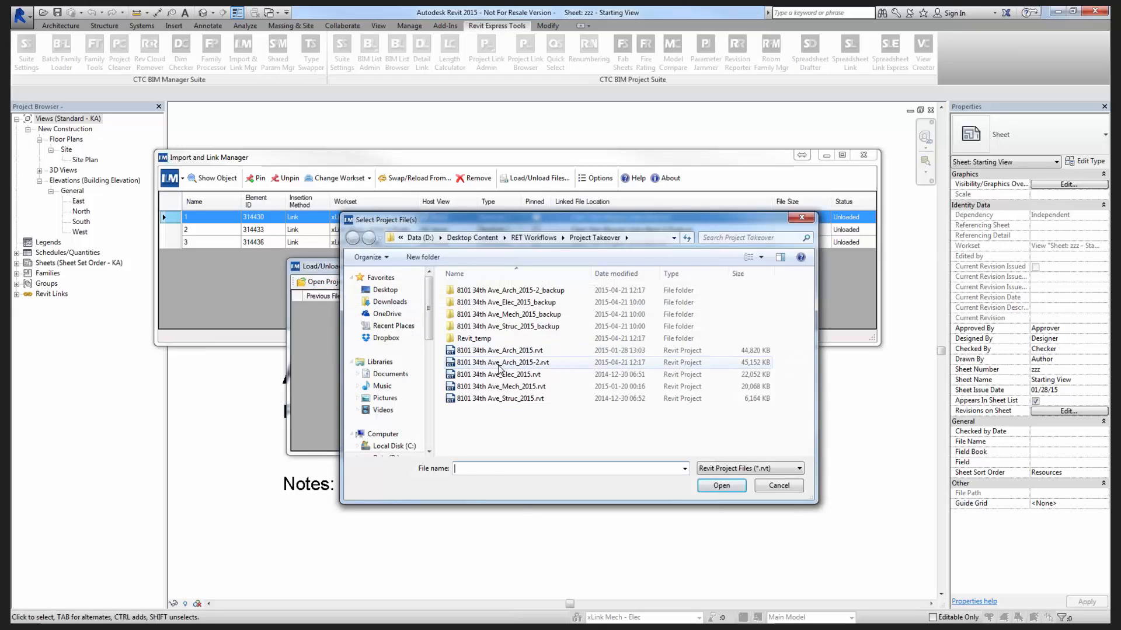
pyautogui.click(502, 363)
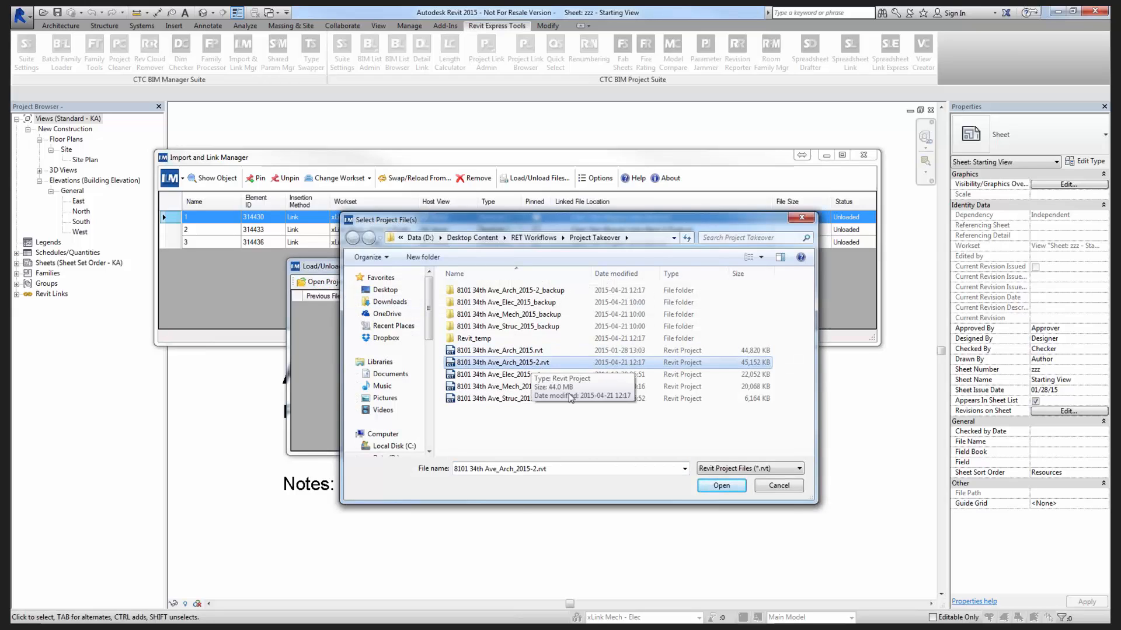
pyautogui.click(724, 487)
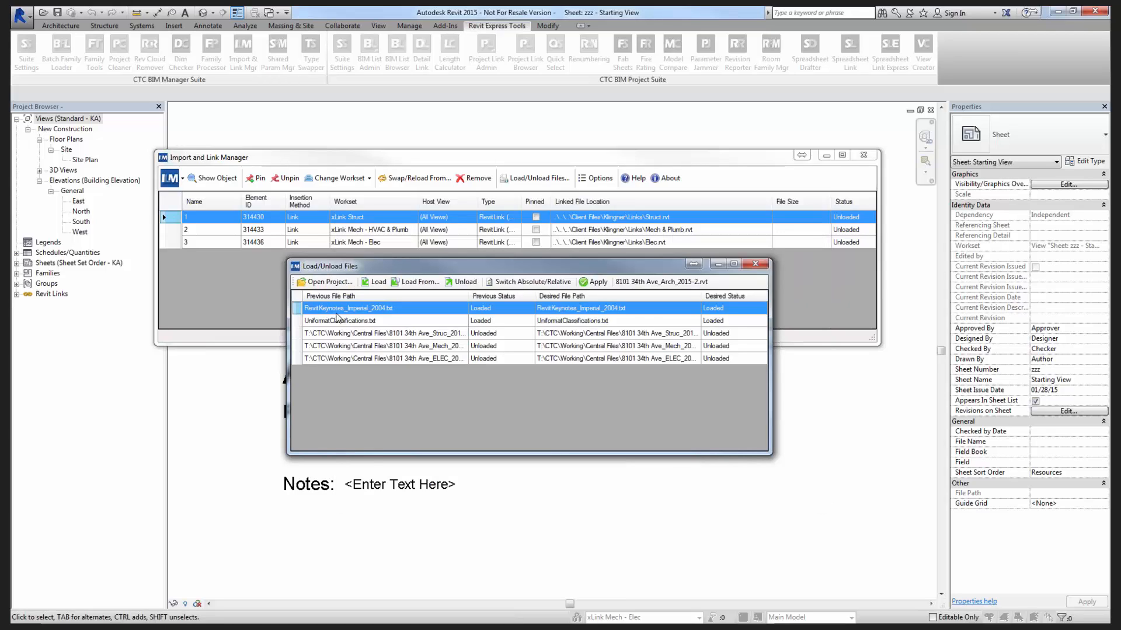
# Set the structural link to load from 8101 34th Ave_Struc_2015.rvt in the Project Takeover folder, using a relative path.
pyautogui.click(334, 323)
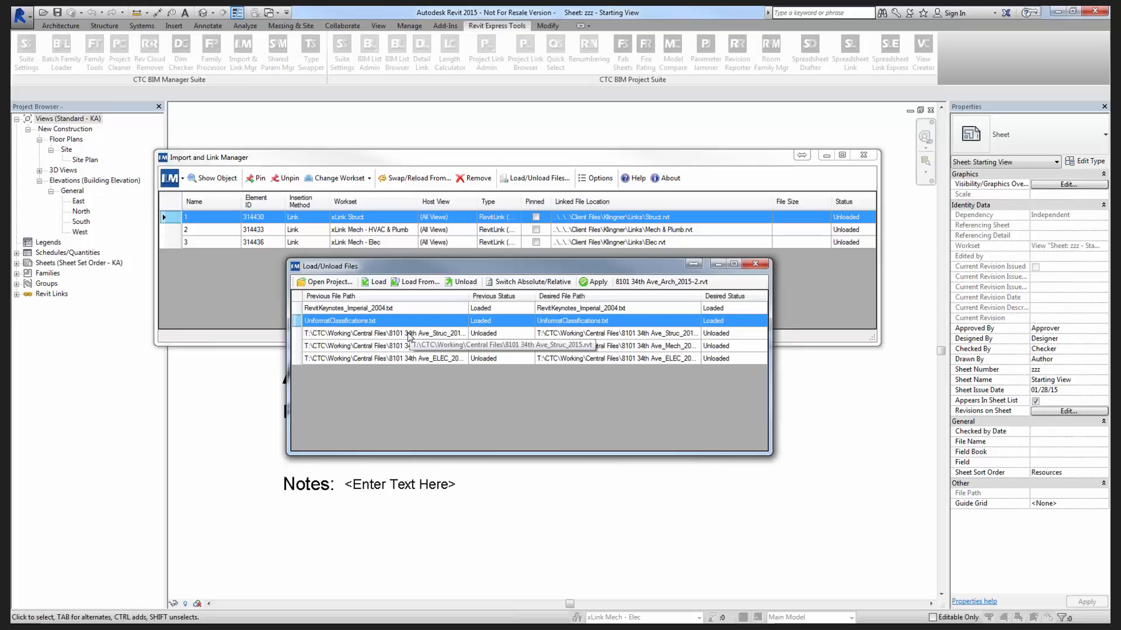
pyautogui.click(411, 334)
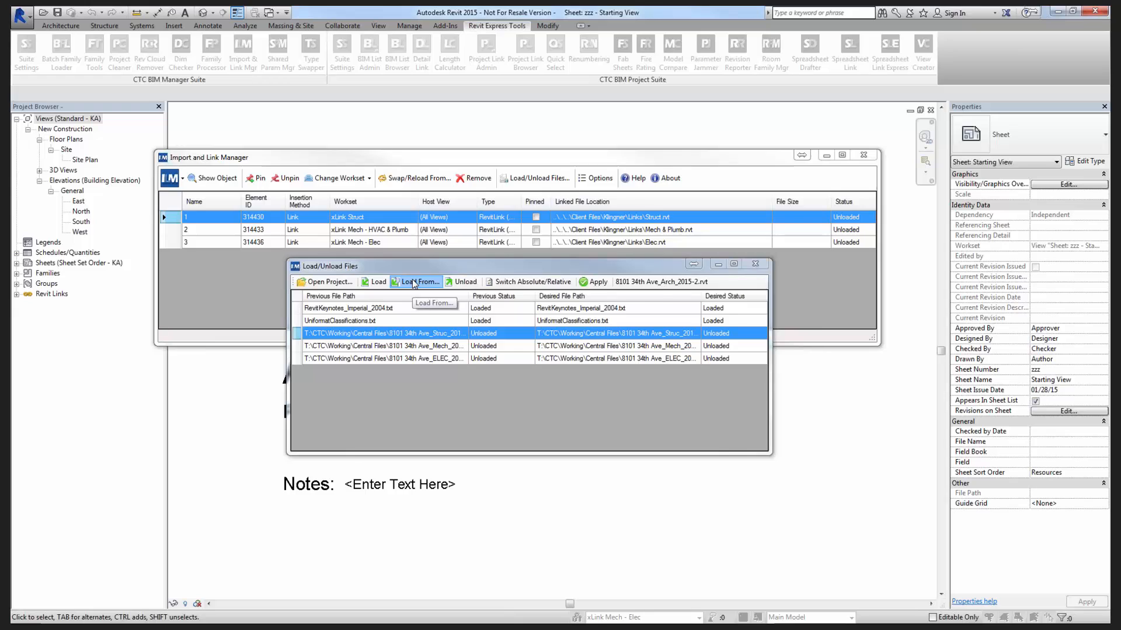
pyautogui.click(413, 283)
pyautogui.click(513, 398)
pyautogui.click(722, 485)
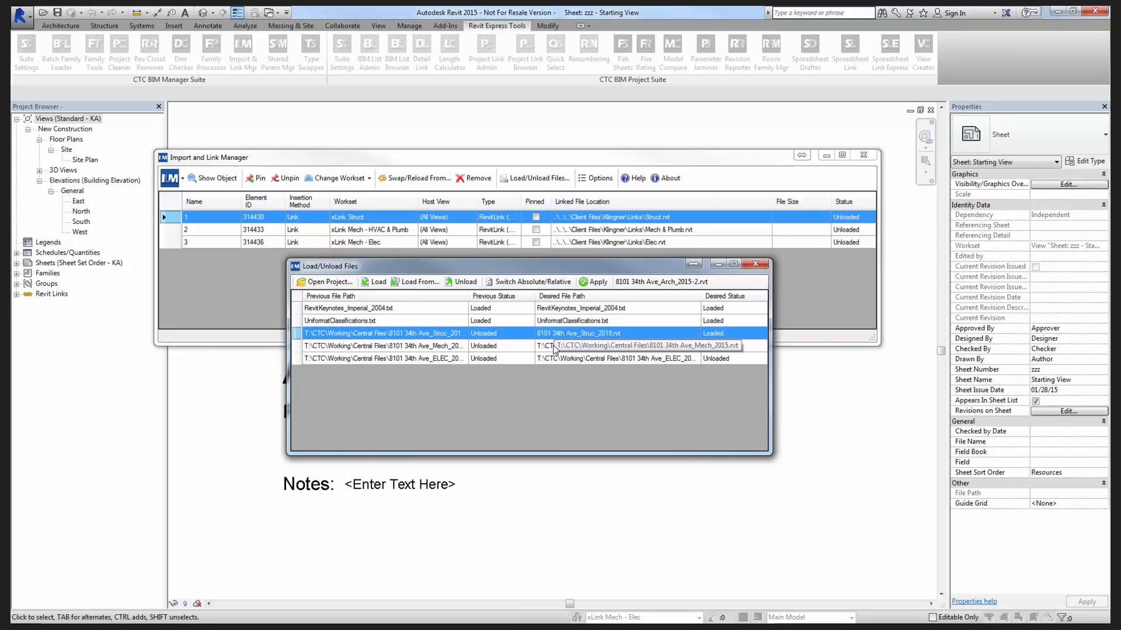
pyautogui.click(535, 282)
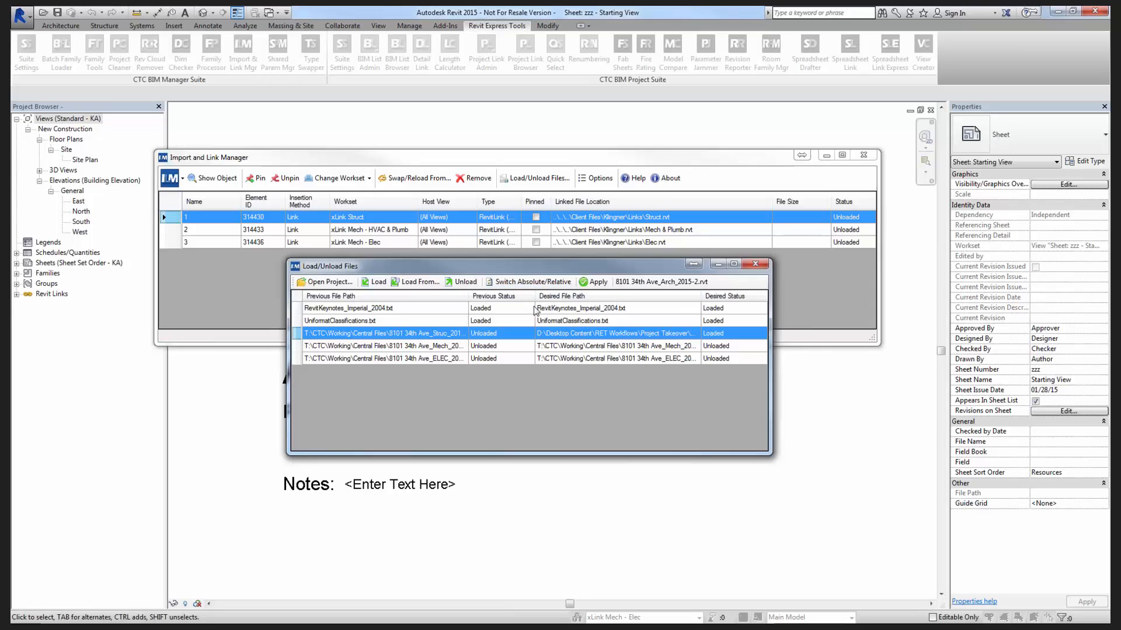
pyautogui.click(533, 283)
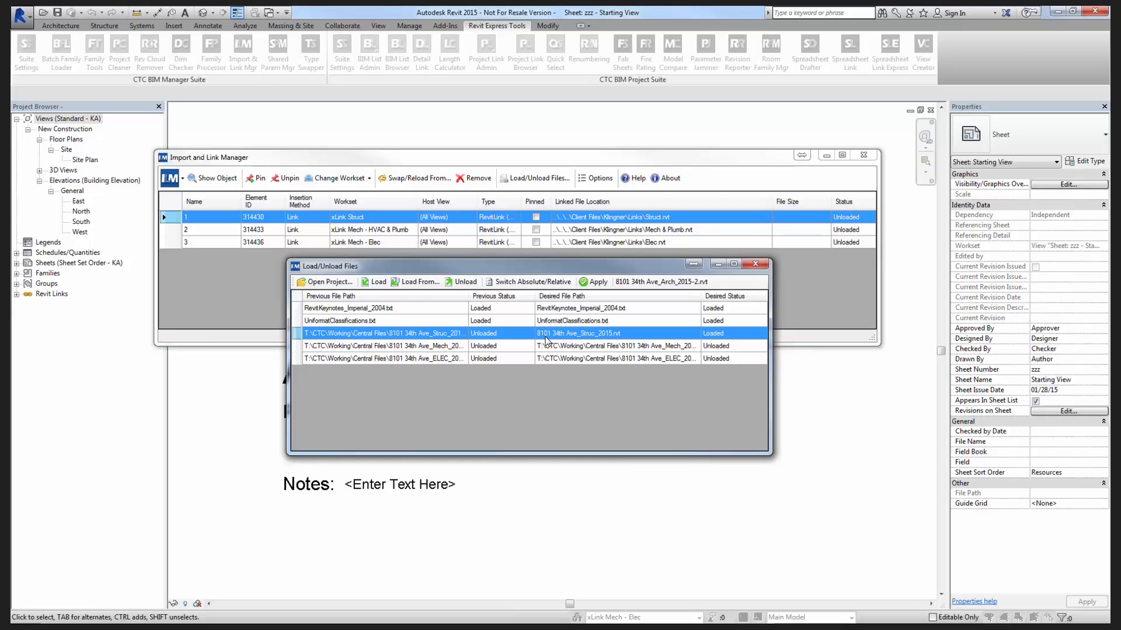
# Set the mechanical and electrical links to load from 8101 34th Ave_Mech_2015.rvt and 8101 34th Ave_Elec_2015.rvt.
pyautogui.click(556, 348)
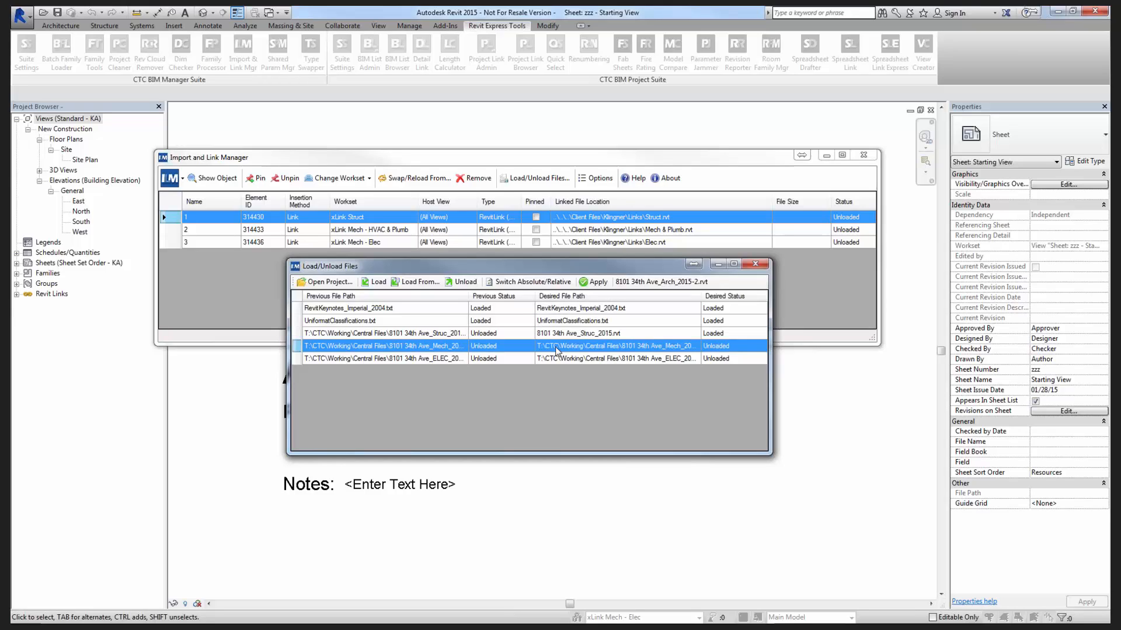
pyautogui.click(412, 282)
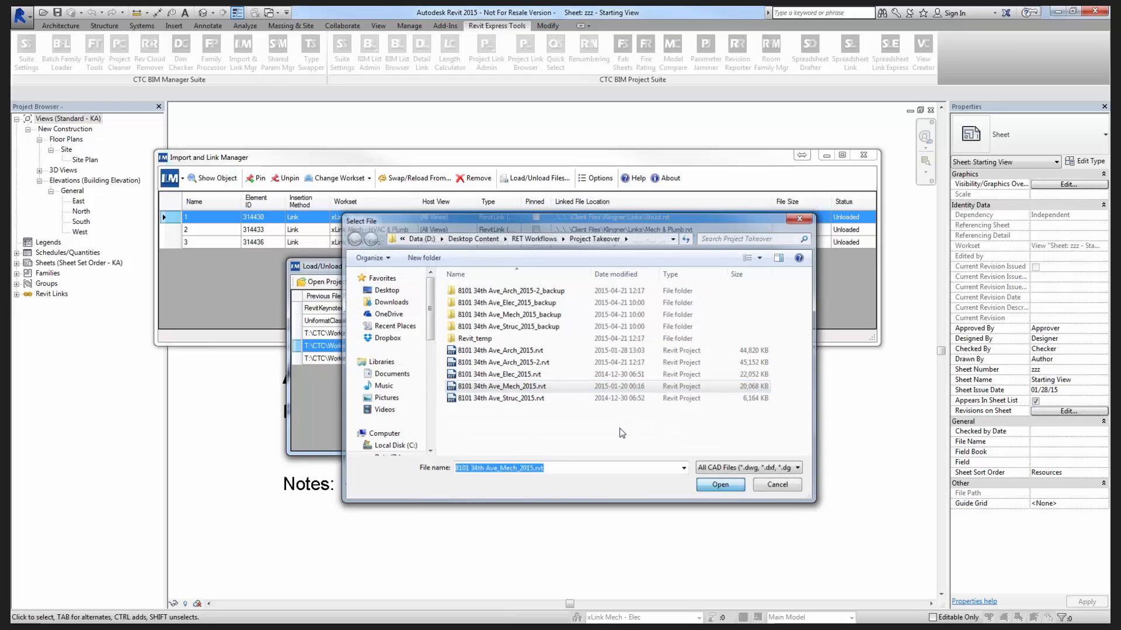
pyautogui.press('Return')
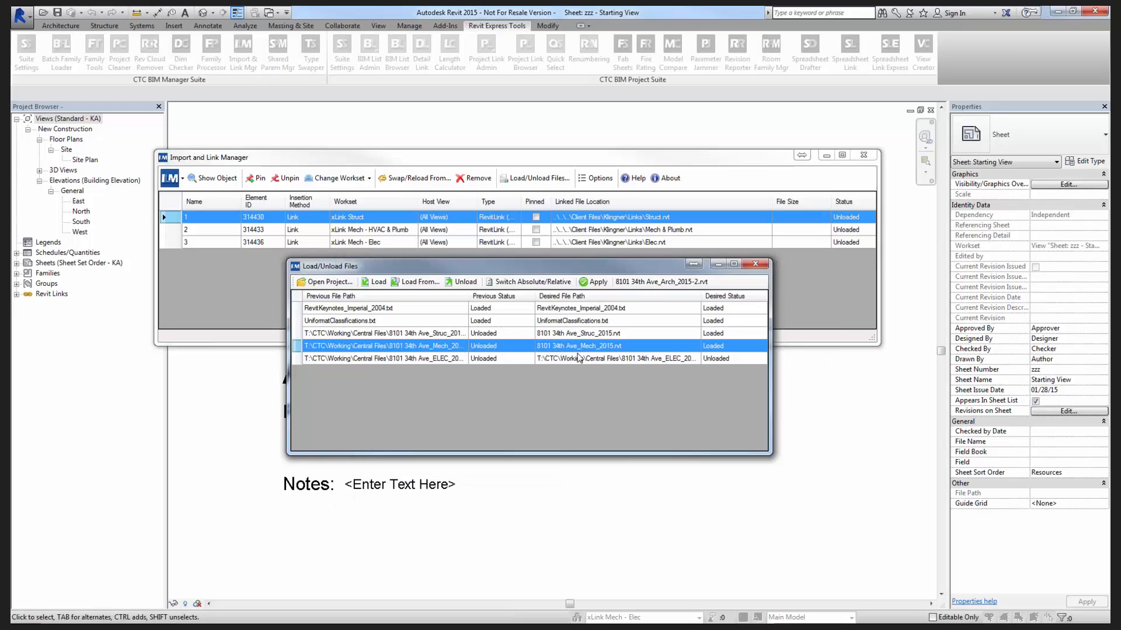
pyautogui.click(459, 366)
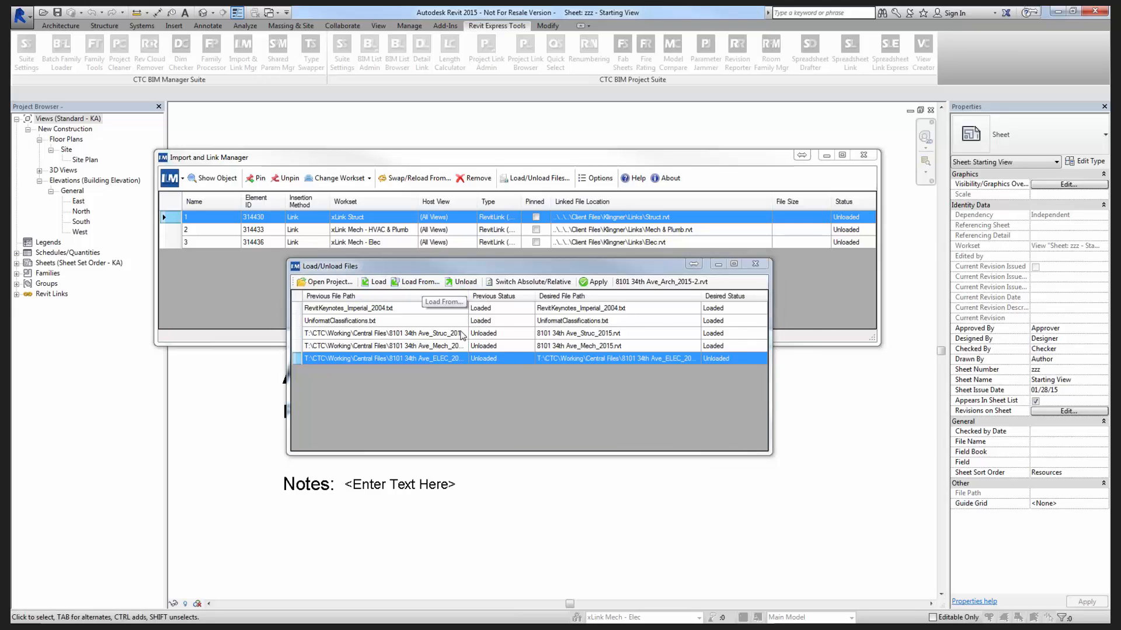
pyautogui.click(514, 377)
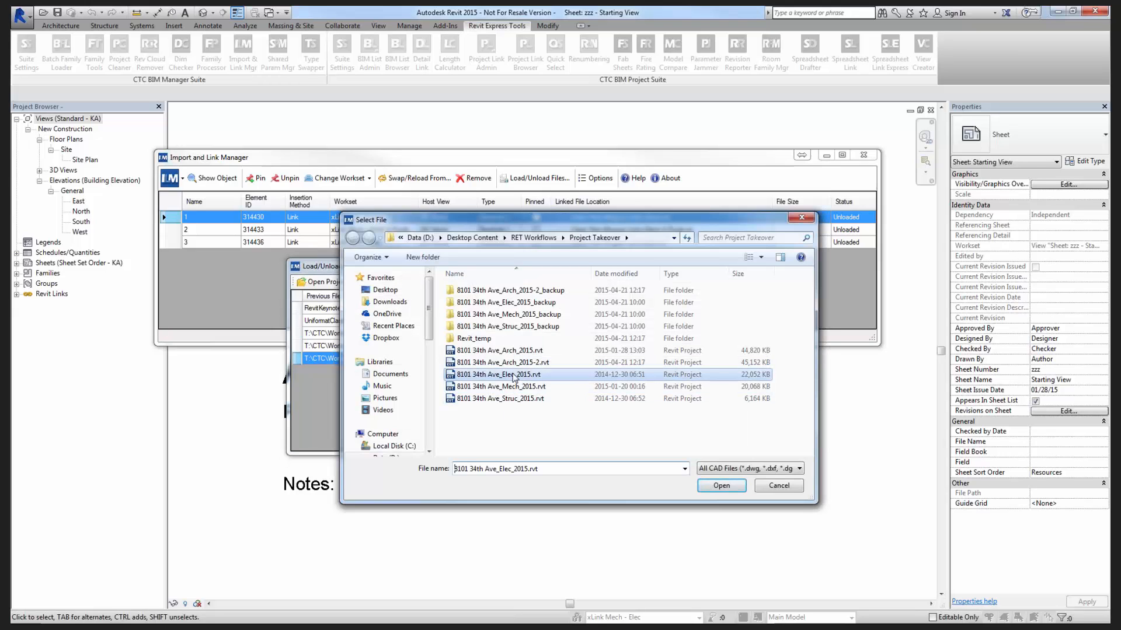
pyautogui.doubleClick(513, 376)
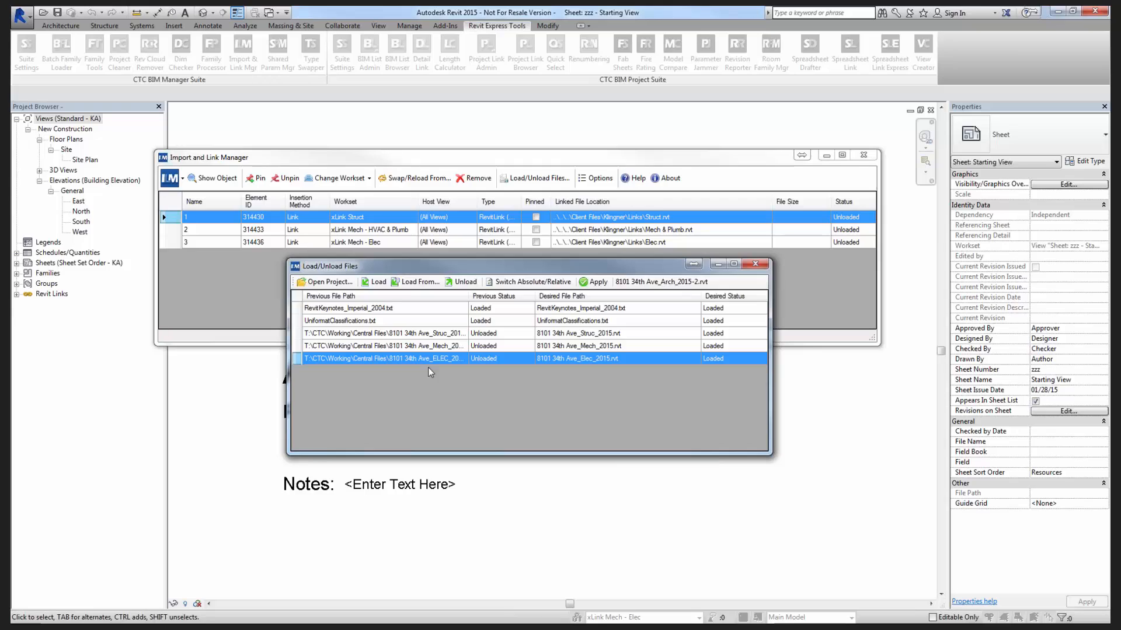
# Apply the link path changes to the project file and close the Load/Unload Files and Import and Link Manager windows.
pyautogui.click(593, 283)
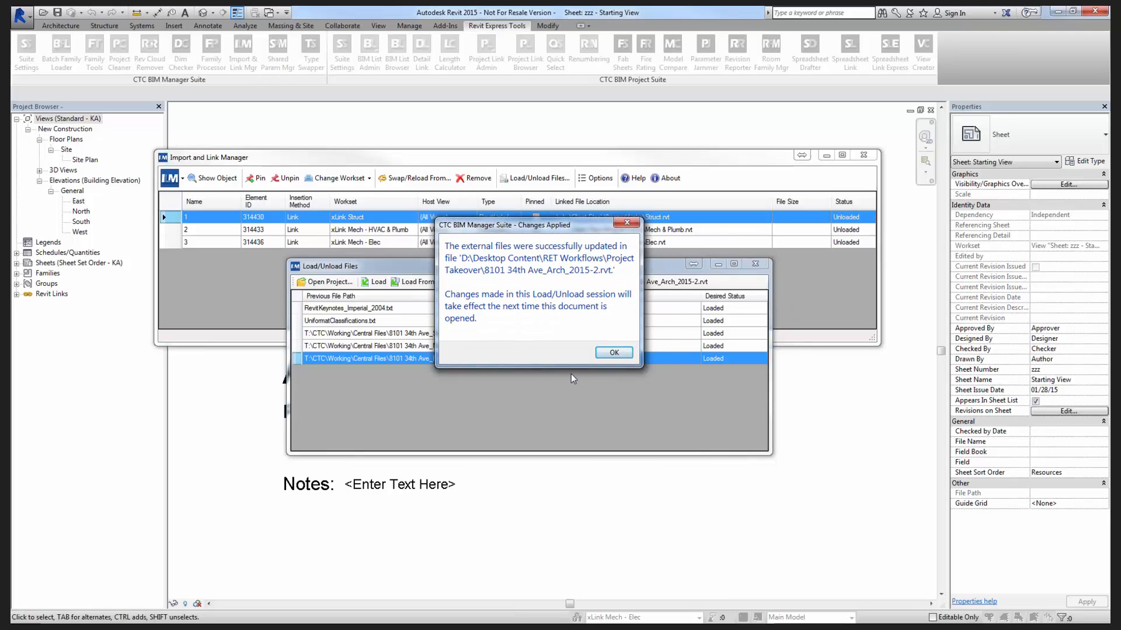
pyautogui.click(614, 352)
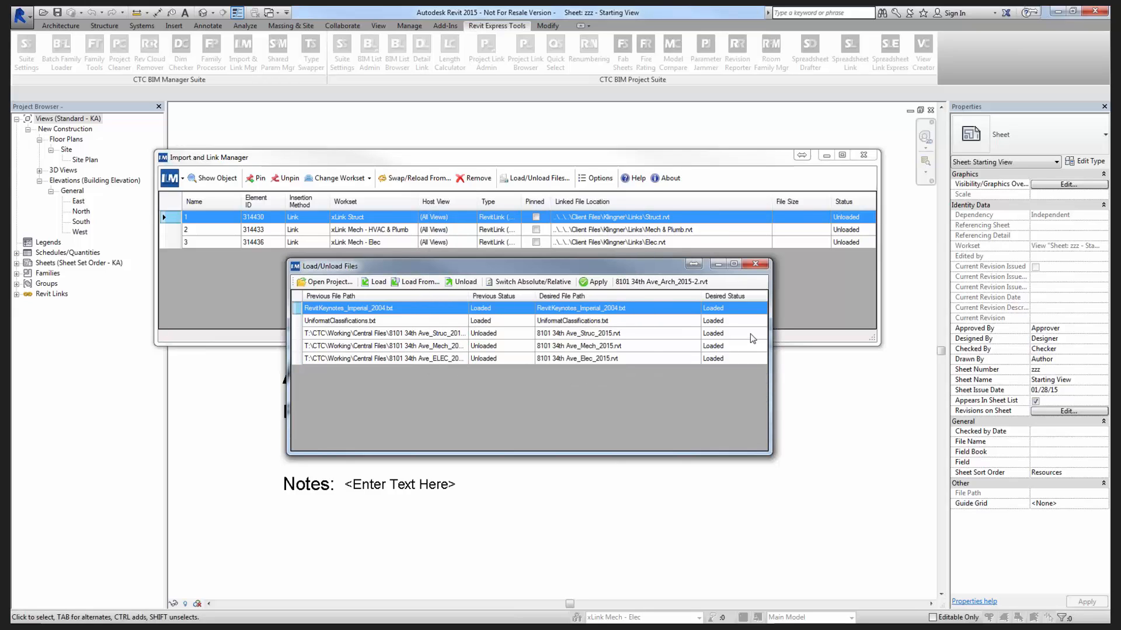
pyautogui.click(755, 263)
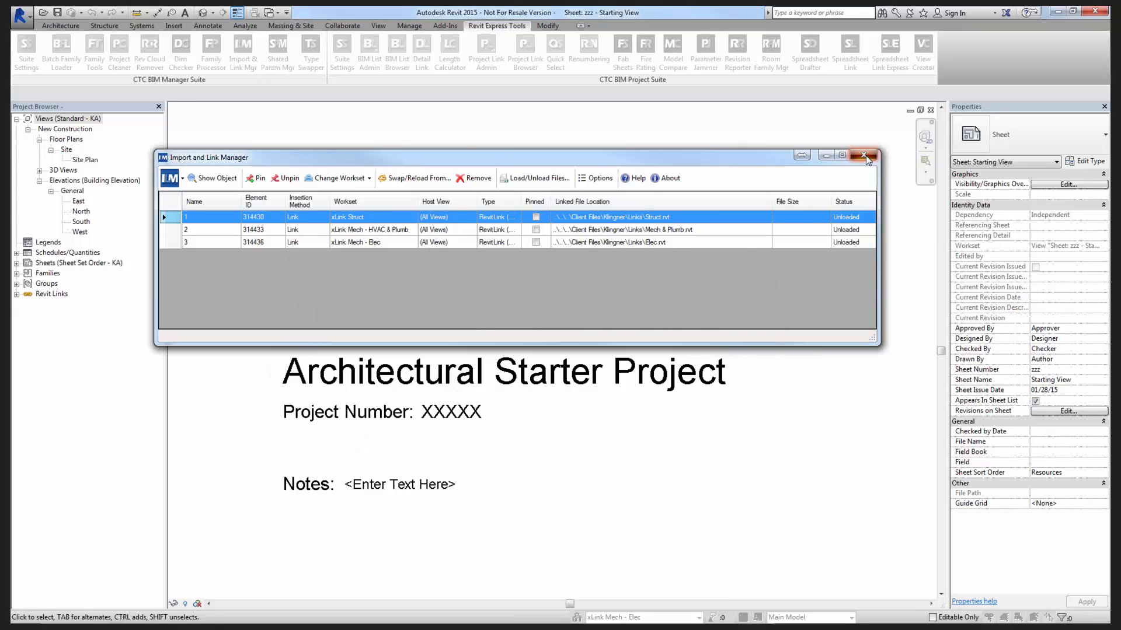
pyautogui.click(864, 155)
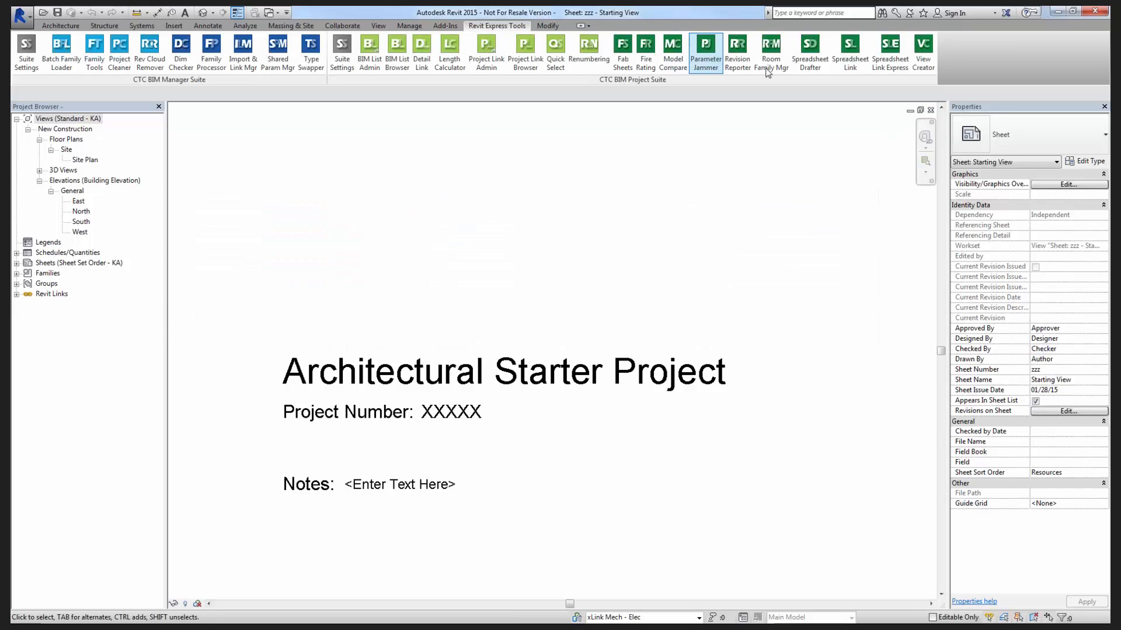
# Close the untitled starter project without saving and open 8101 34th Ave_Arch_2015-2.rvt from RET Workflows\Project Takeover.
pyautogui.click(930, 110)
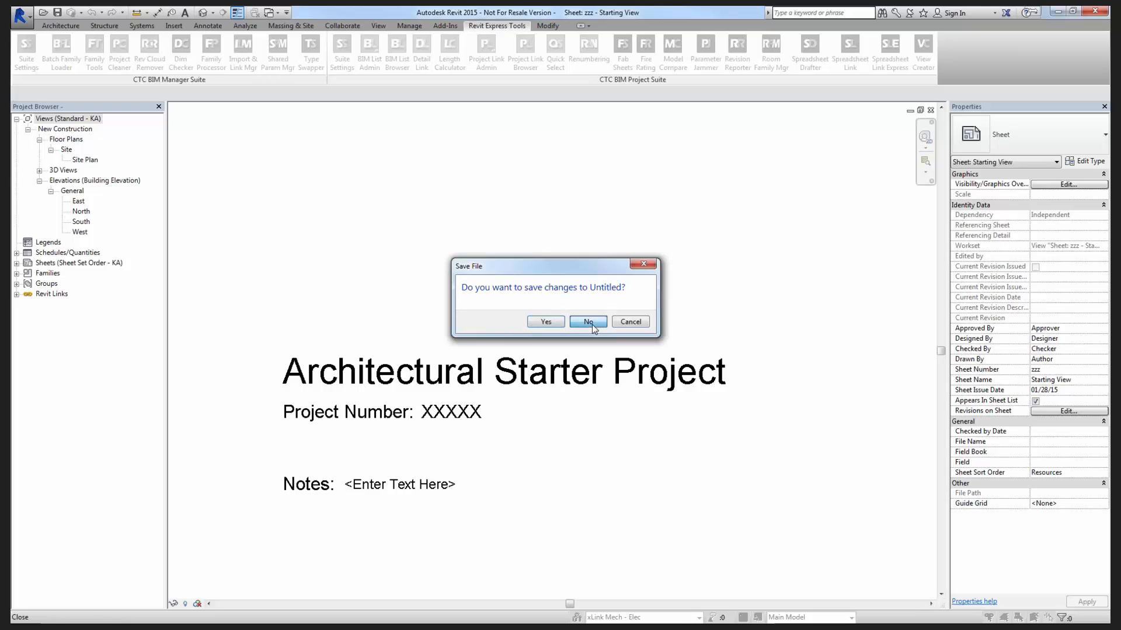
pyautogui.click(592, 325)
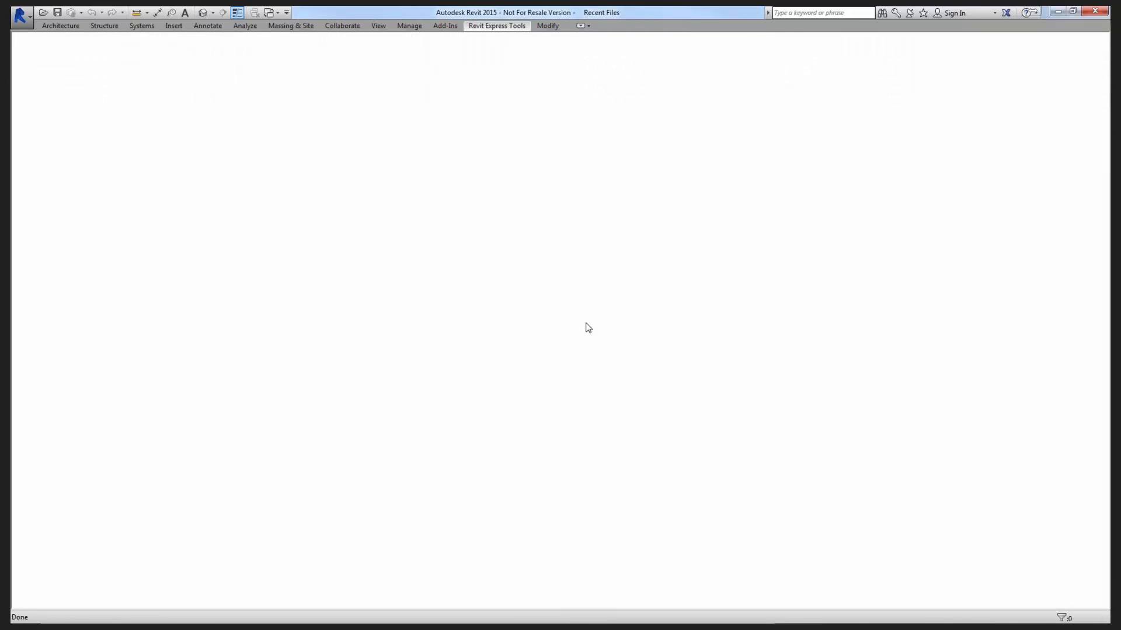
pyautogui.click(163, 87)
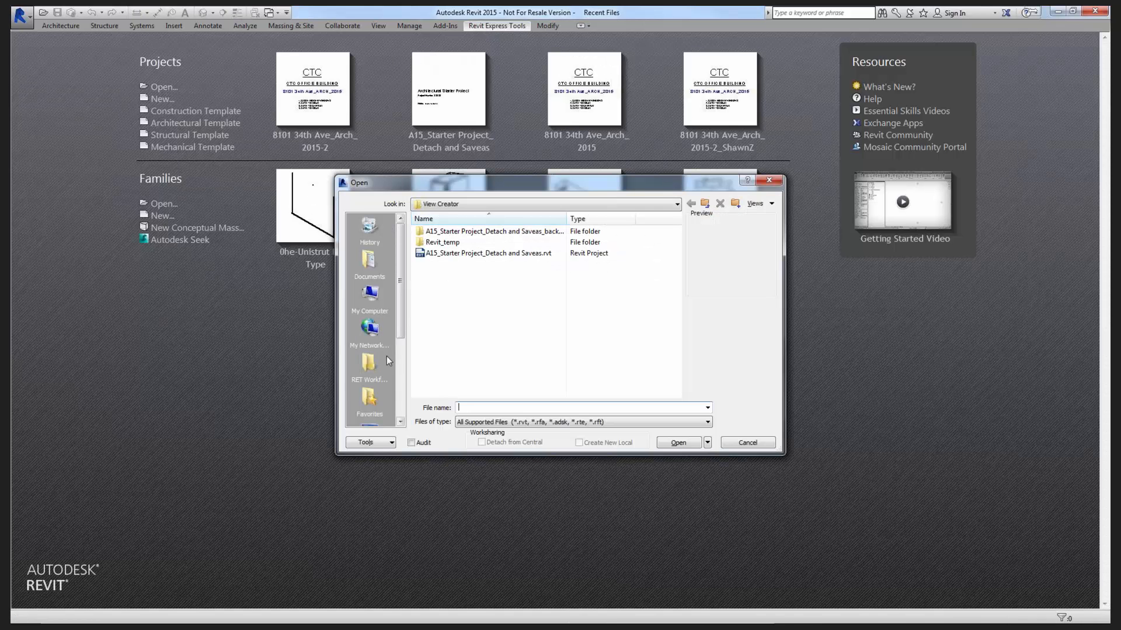
pyautogui.click(369, 365)
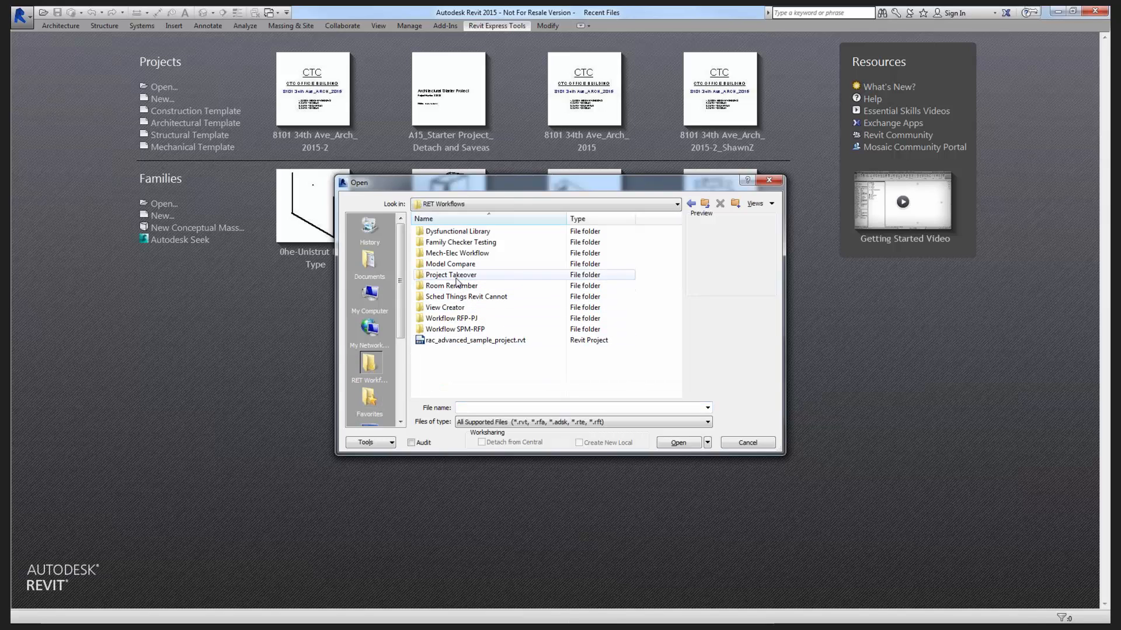
pyautogui.doubleClick(456, 277)
pyautogui.click(476, 298)
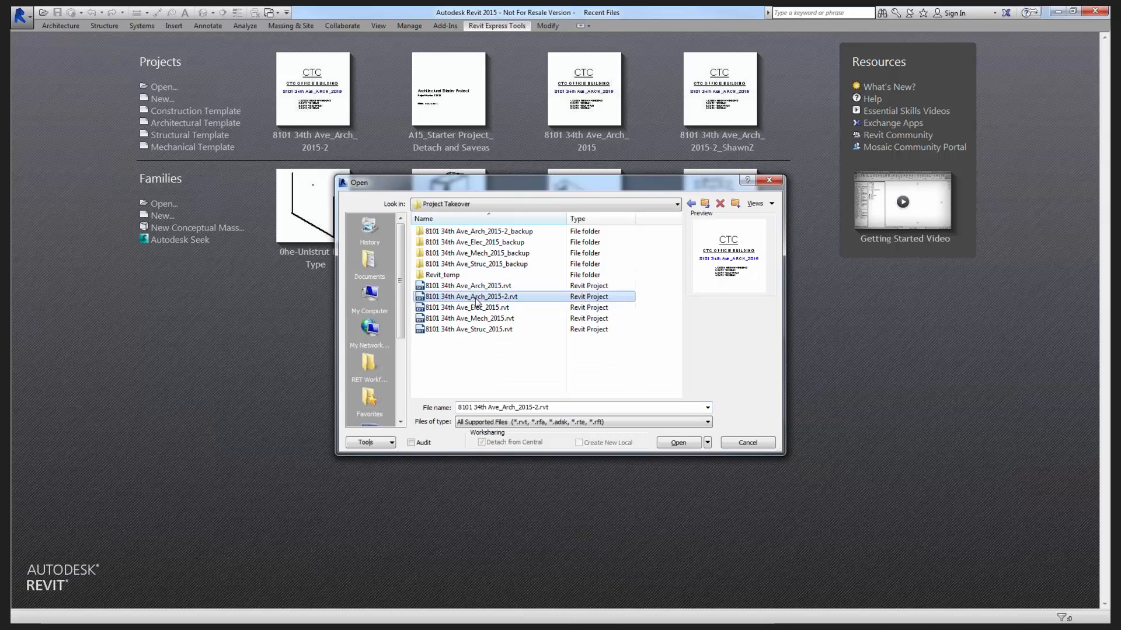
pyautogui.click(678, 443)
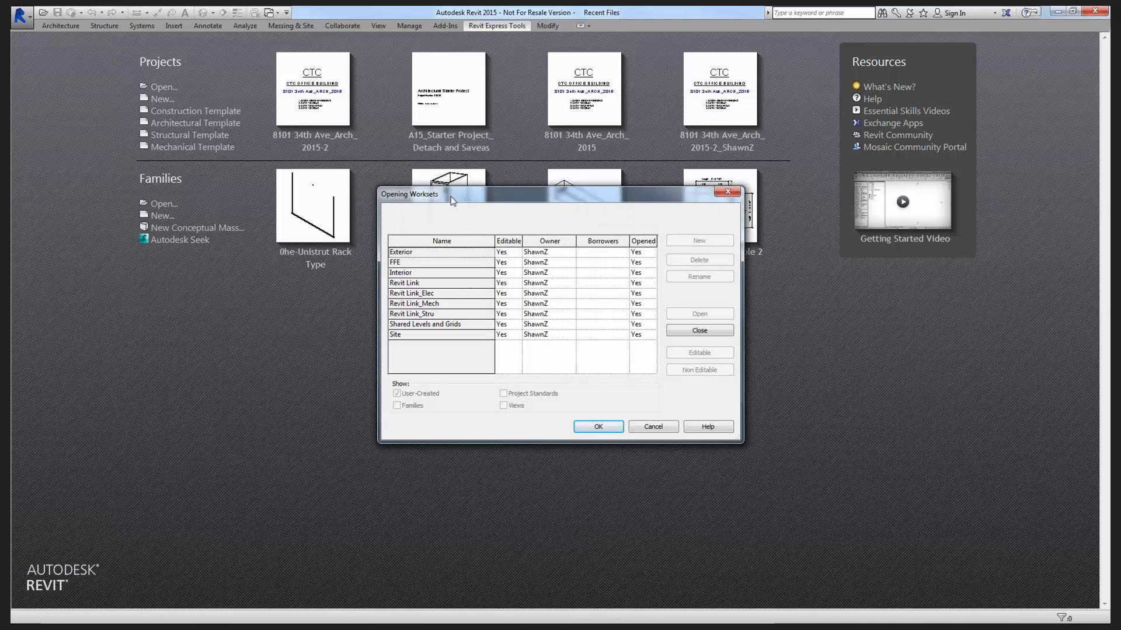
# Review the listed worksets and finish opening the project with all user-created worksets, including the Revit Link ones, opened.
pyautogui.moveTo(459, 201); pyautogui.dragTo(448, 176)
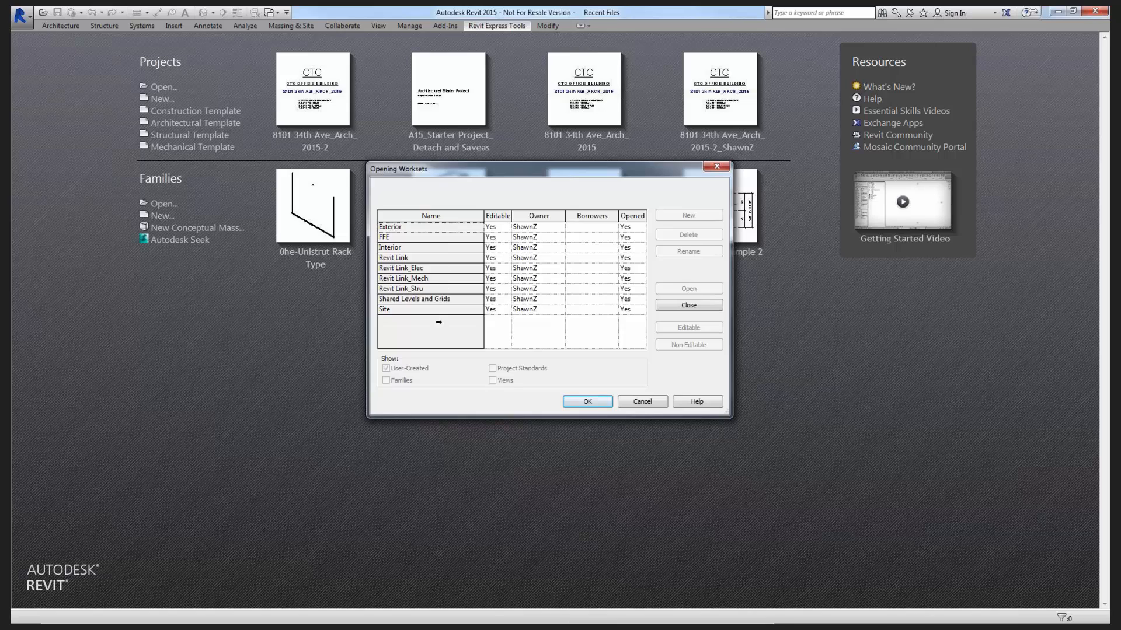
pyautogui.moveTo(425, 269)
pyautogui.mouseDown()
pyautogui.moveTo(425, 283)
pyautogui.moveTo(428, 268)
pyautogui.mouseUp()
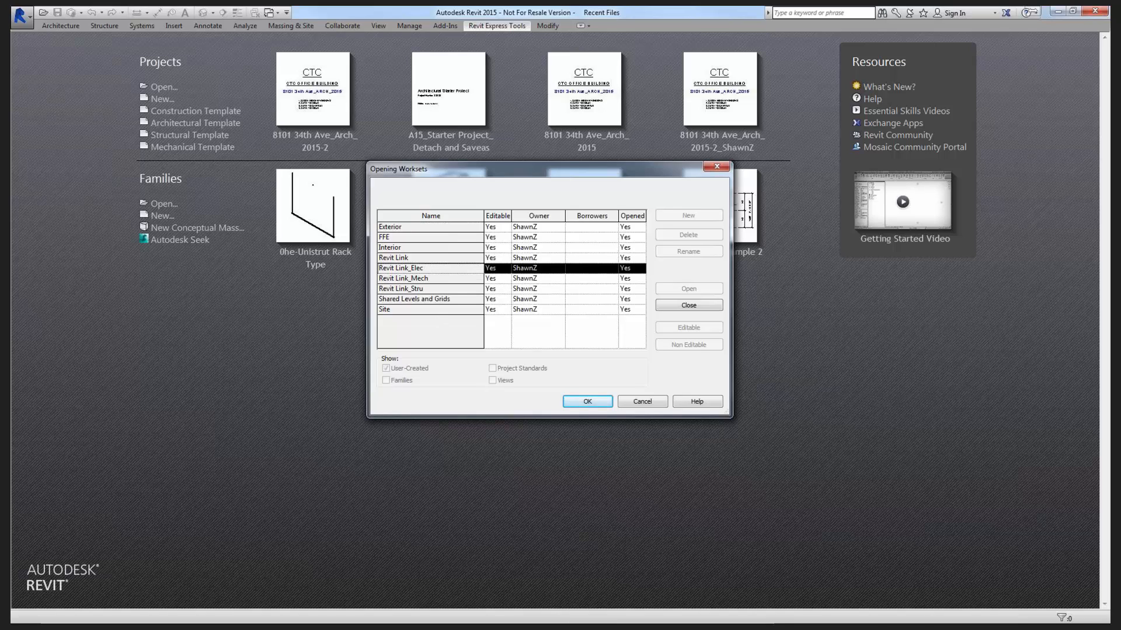
pyautogui.click(427, 227)
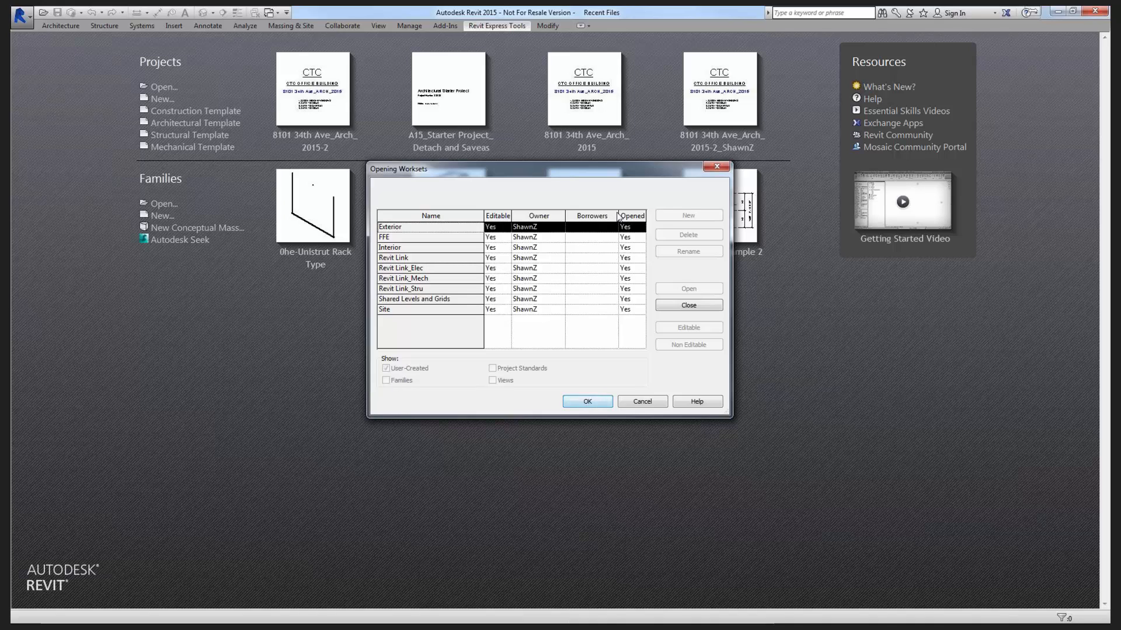
pyautogui.click(587, 401)
pyautogui.click(506, 300)
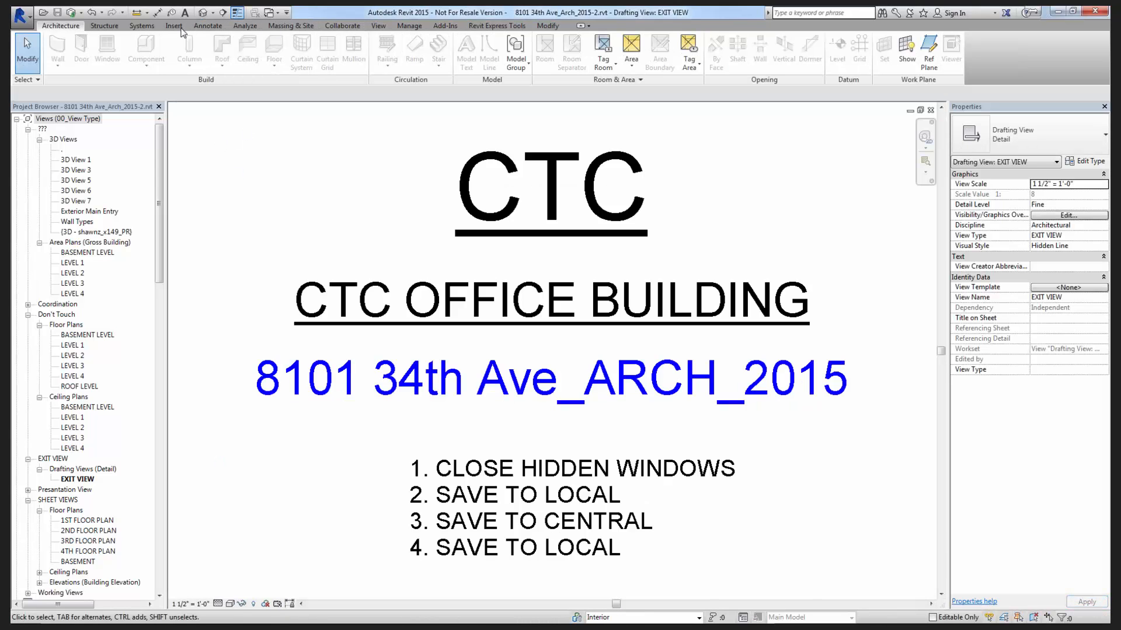
# Review the status and saved paths of the linked Revit models in Manage Links, then leave without changes.
pyautogui.click(173, 27)
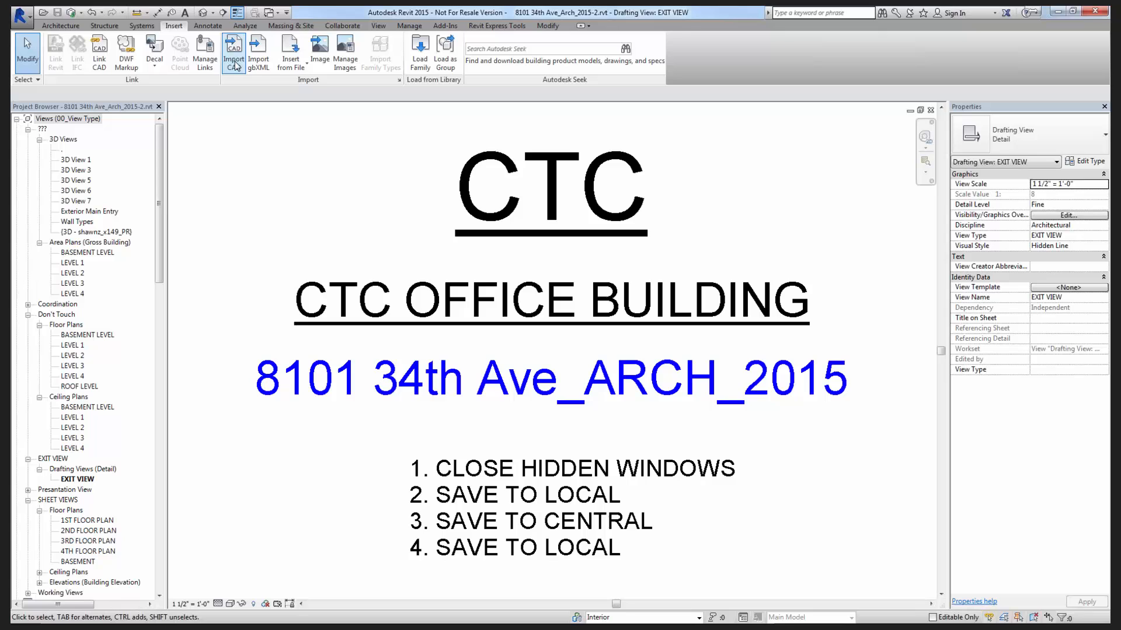
pyautogui.click(206, 59)
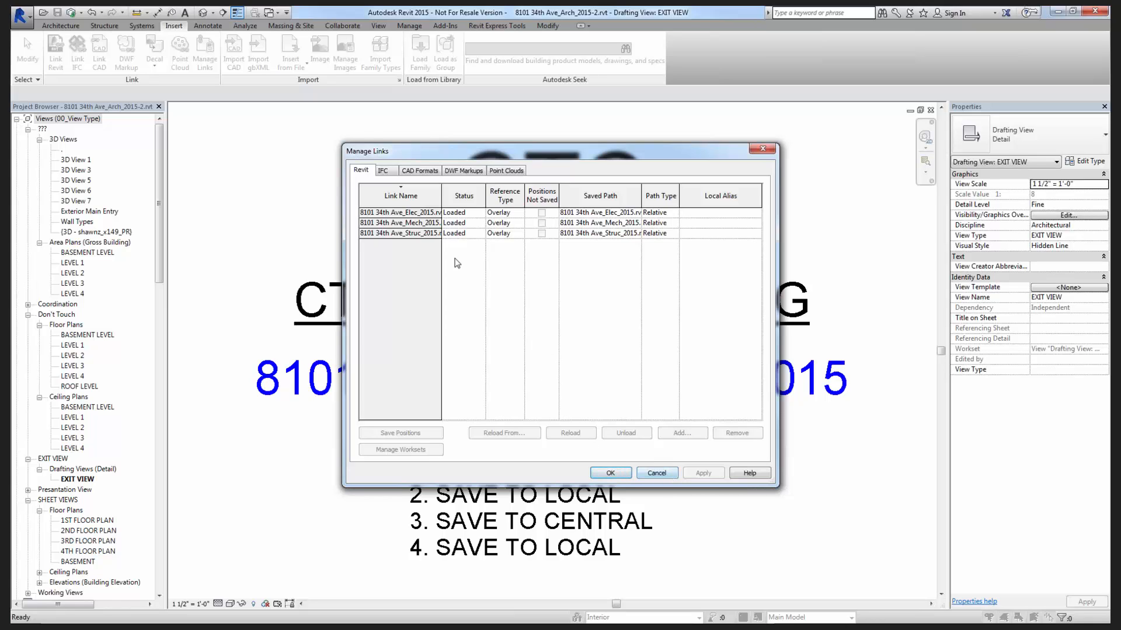
pyautogui.click(664, 472)
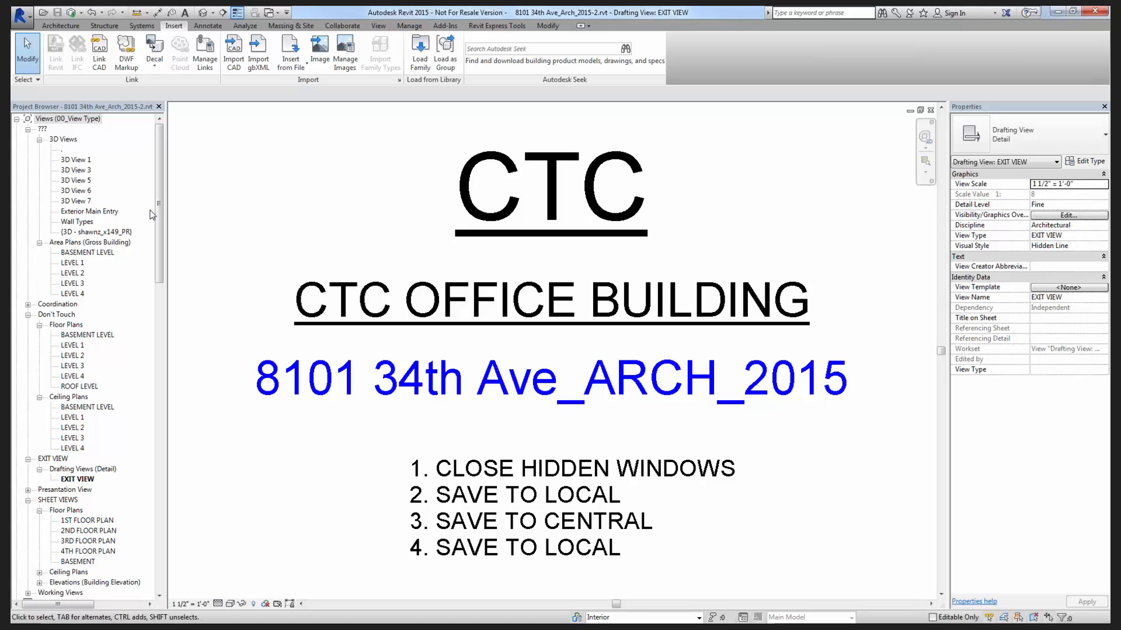
# Try the Standard - KA browser organization for views, then switch back to 00_View Type and accept it.
pyautogui.click(62, 121)
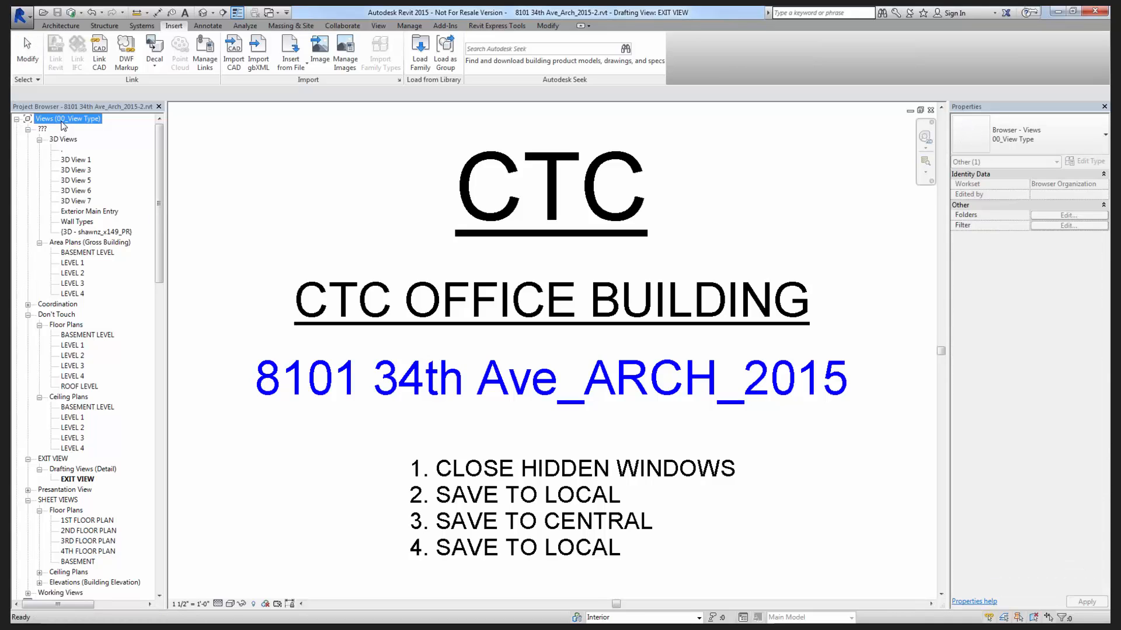
pyautogui.rightClick(69, 122)
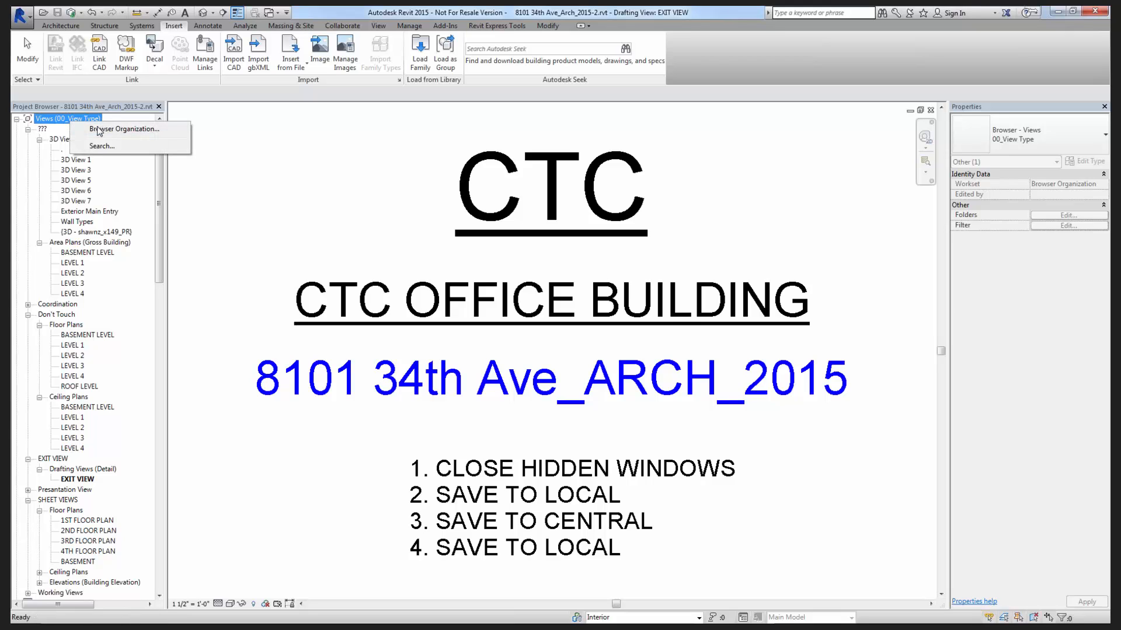
pyautogui.click(98, 129)
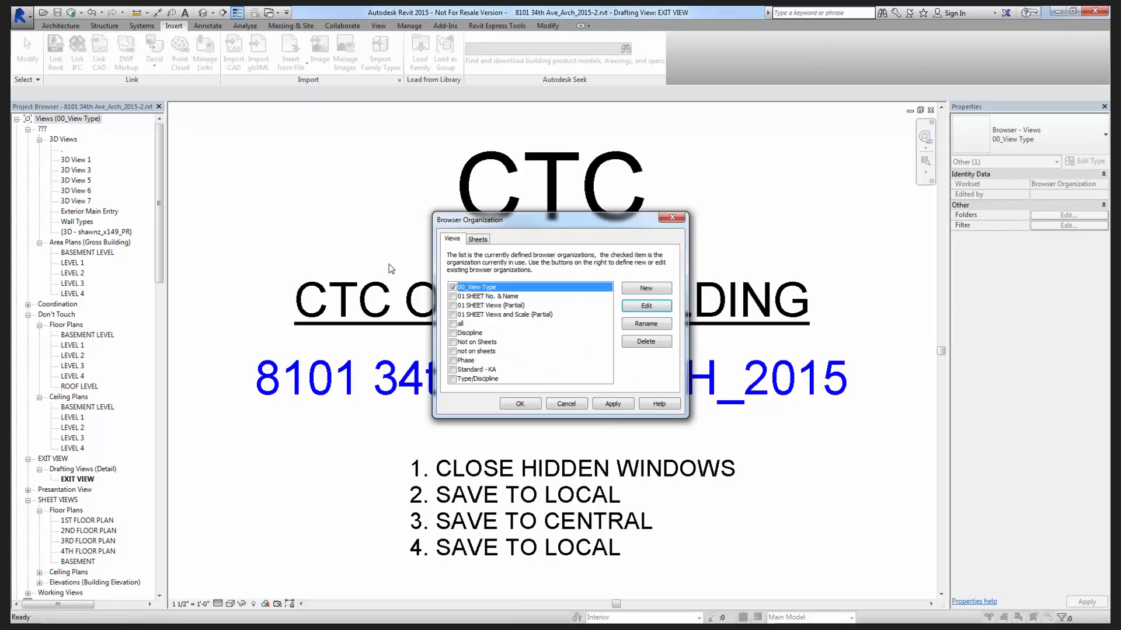
pyautogui.click(454, 370)
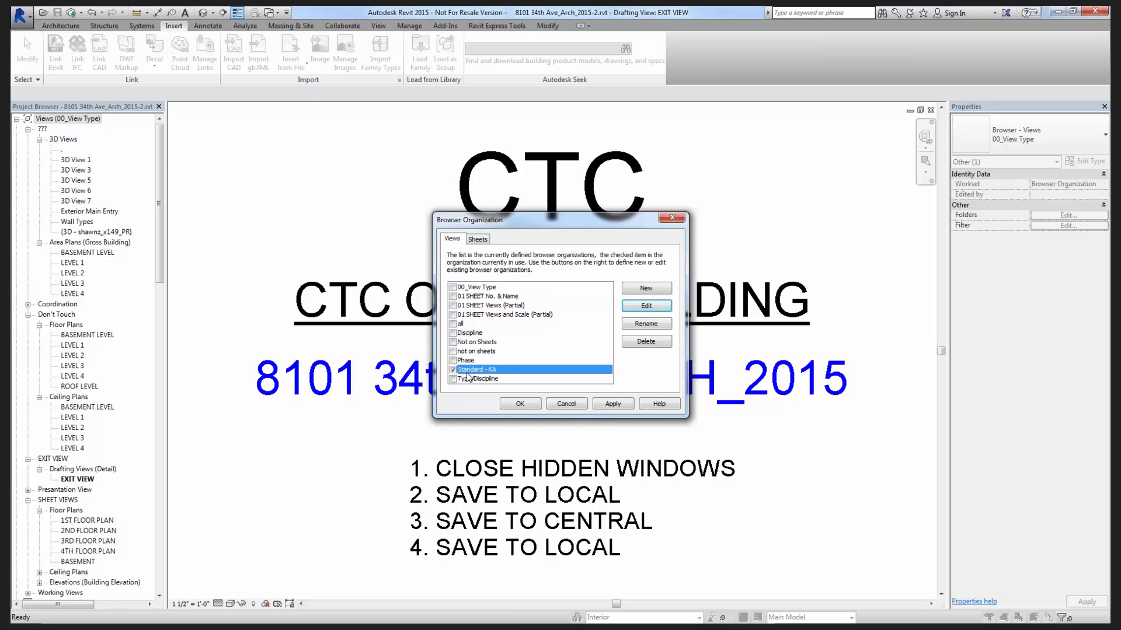
pyautogui.click(453, 287)
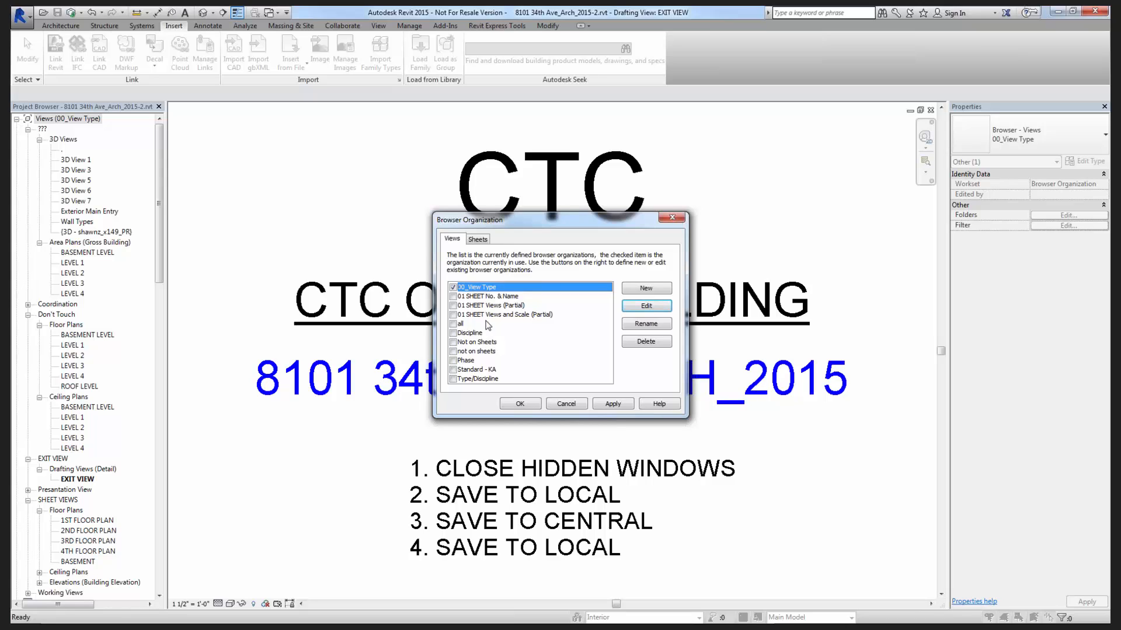
pyautogui.click(454, 370)
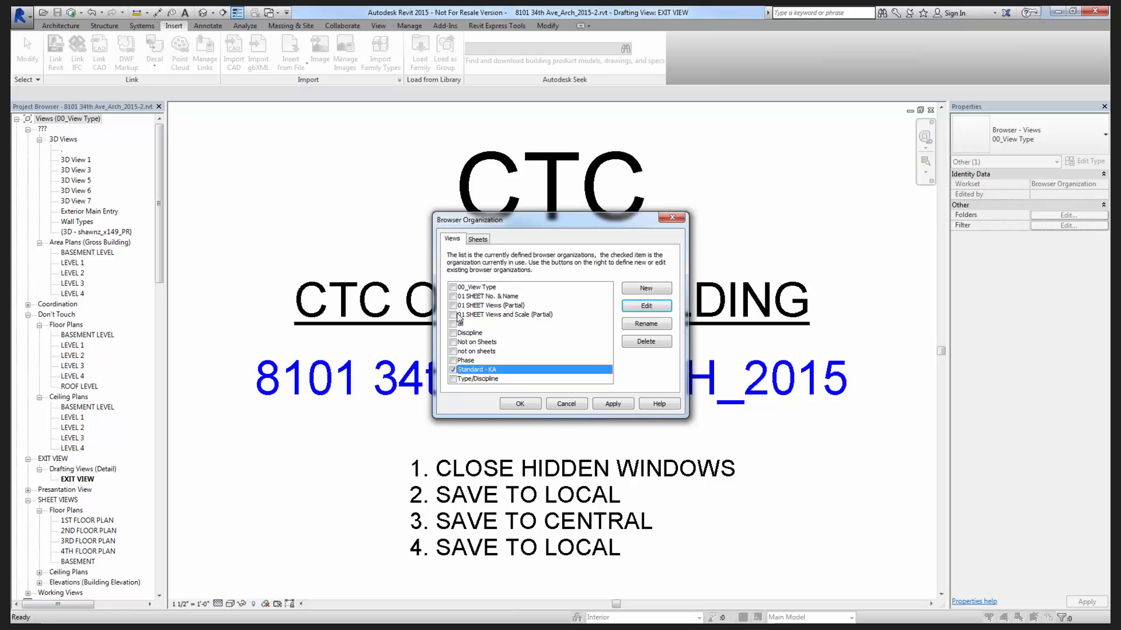
pyautogui.click(454, 288)
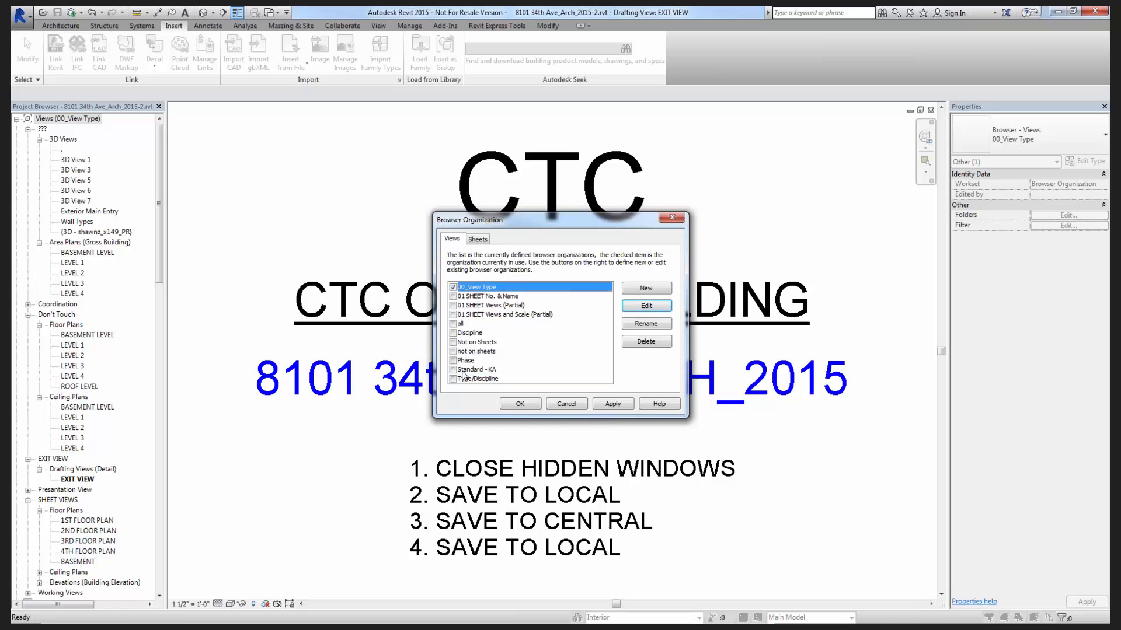
pyautogui.click(520, 404)
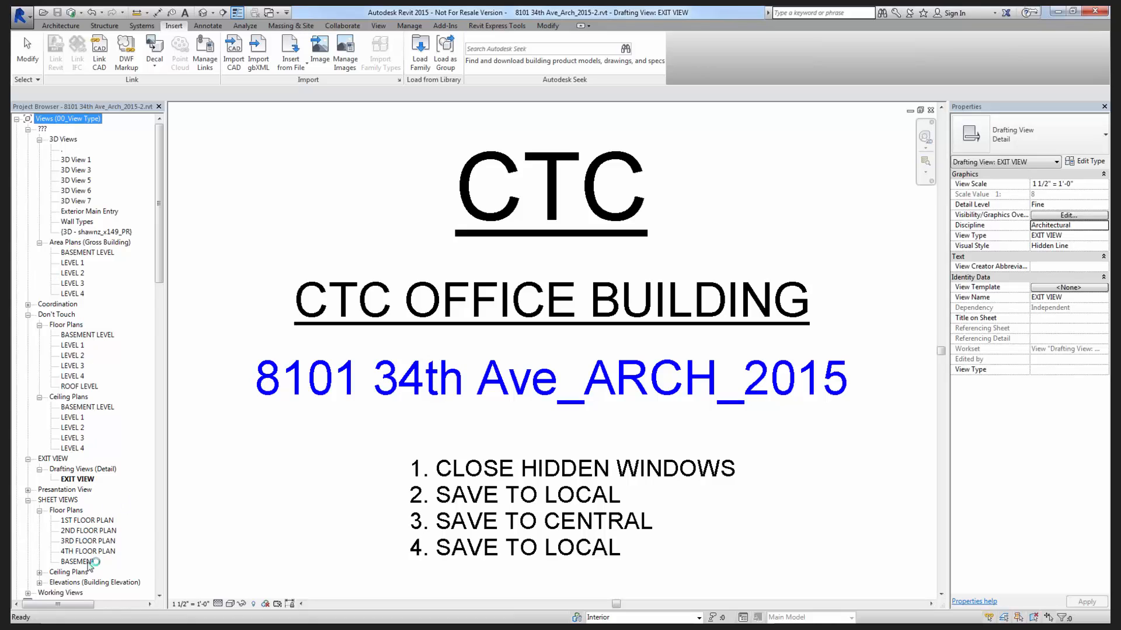
# Look through the views, schedules and families listed in the Project Browser.
pyautogui.scroll(-1, 88, 564)
pyautogui.scroll(-1, 90, 566)
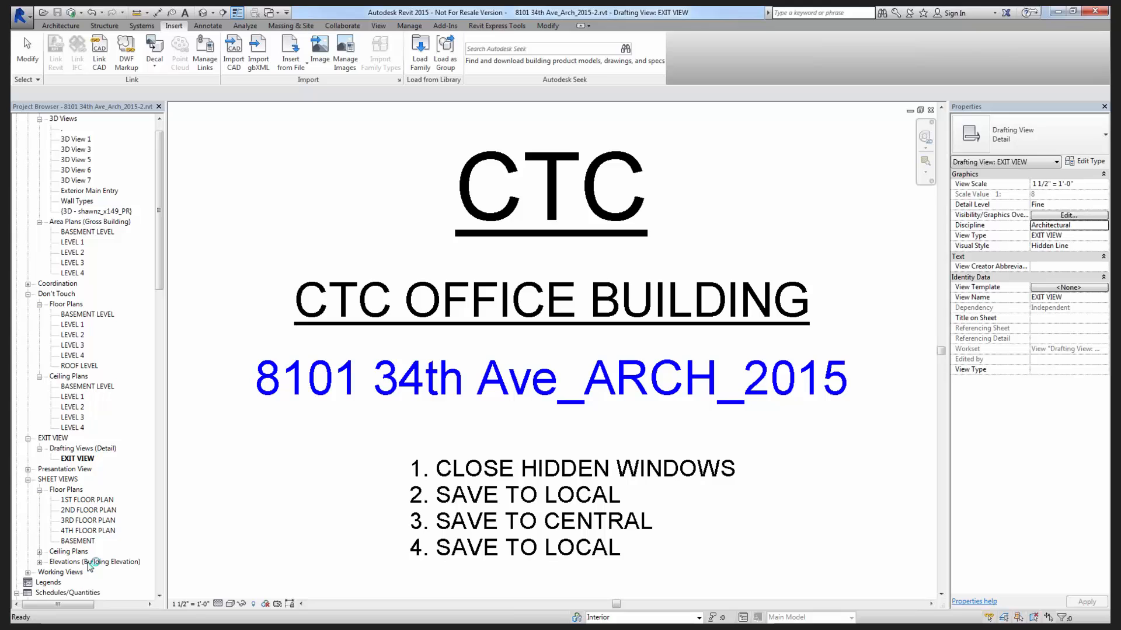
pyautogui.scroll(-5, 90, 566)
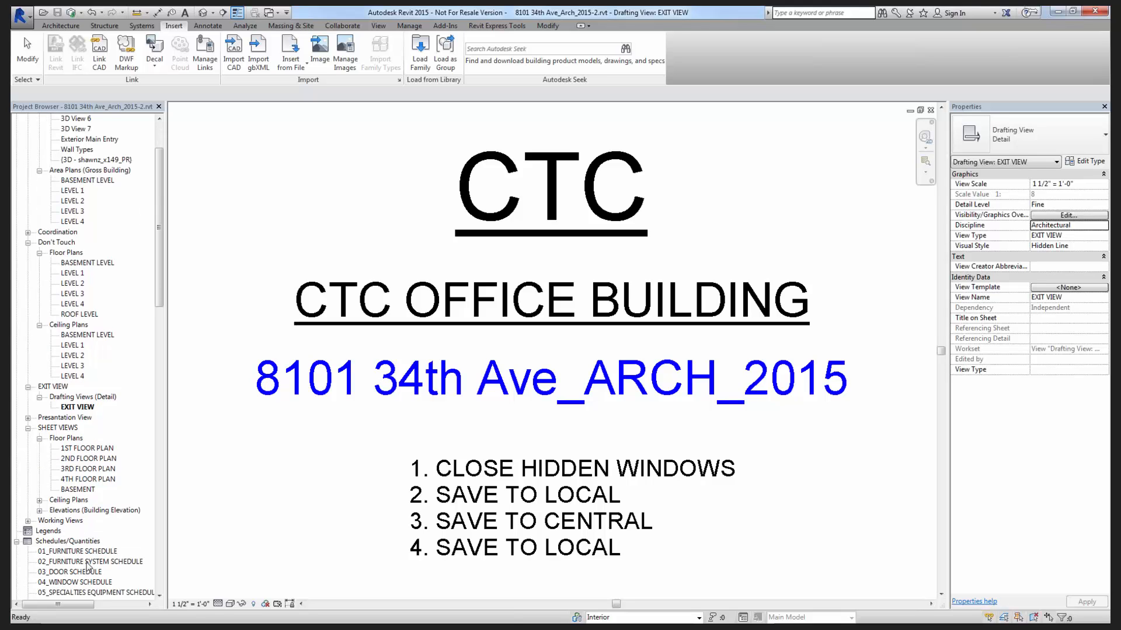
pyautogui.scroll(-15, 87, 566)
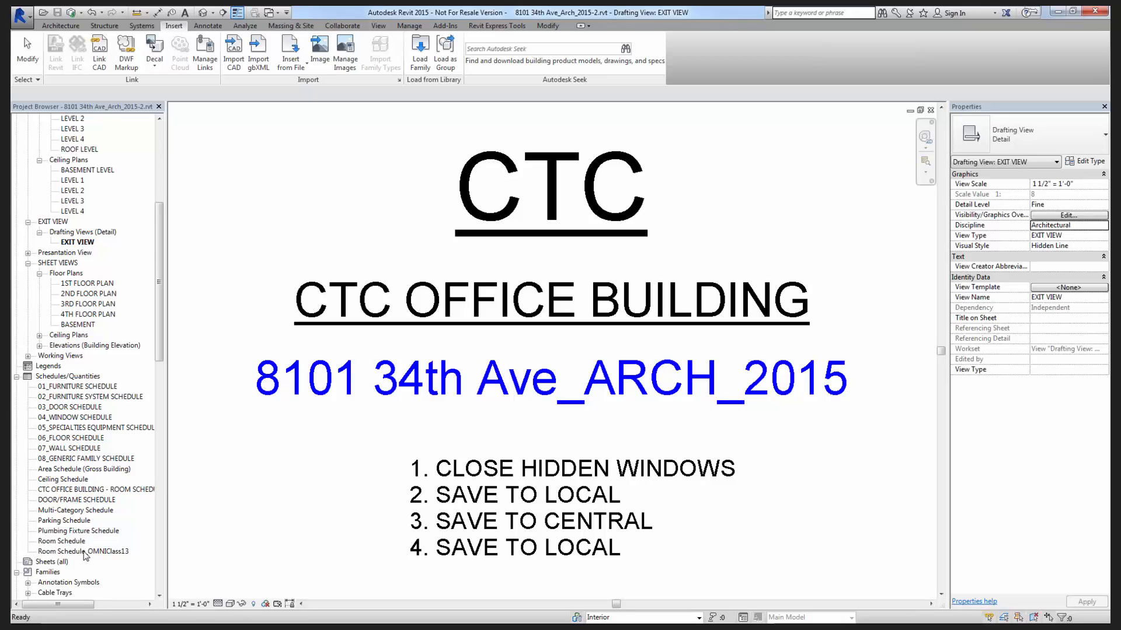
pyautogui.scroll(20, 88, 548)
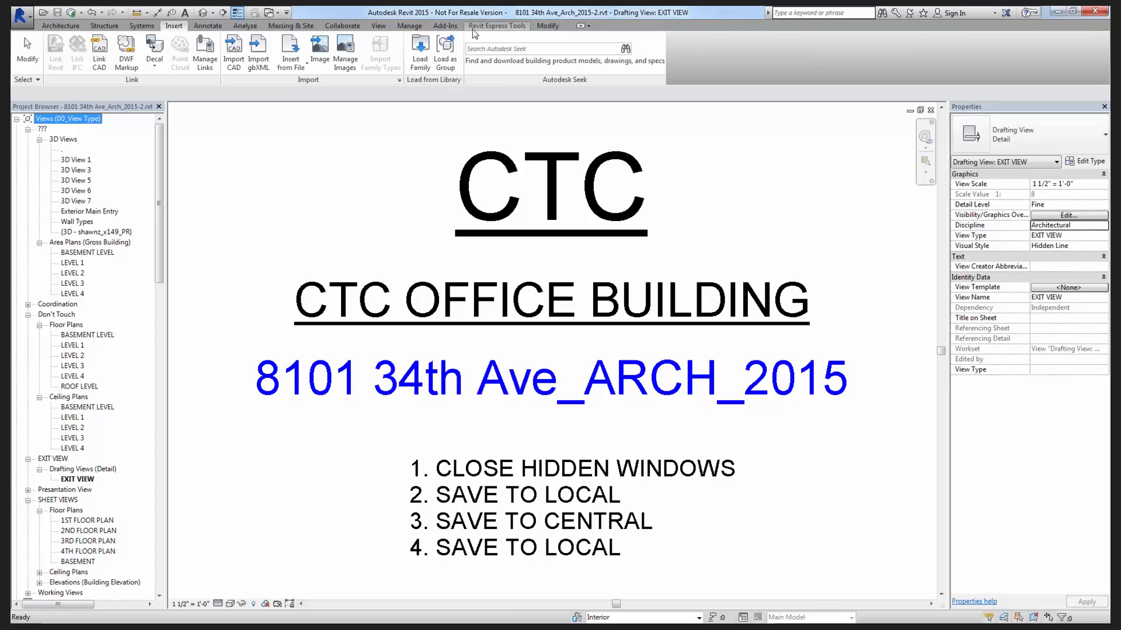
pyautogui.click(497, 26)
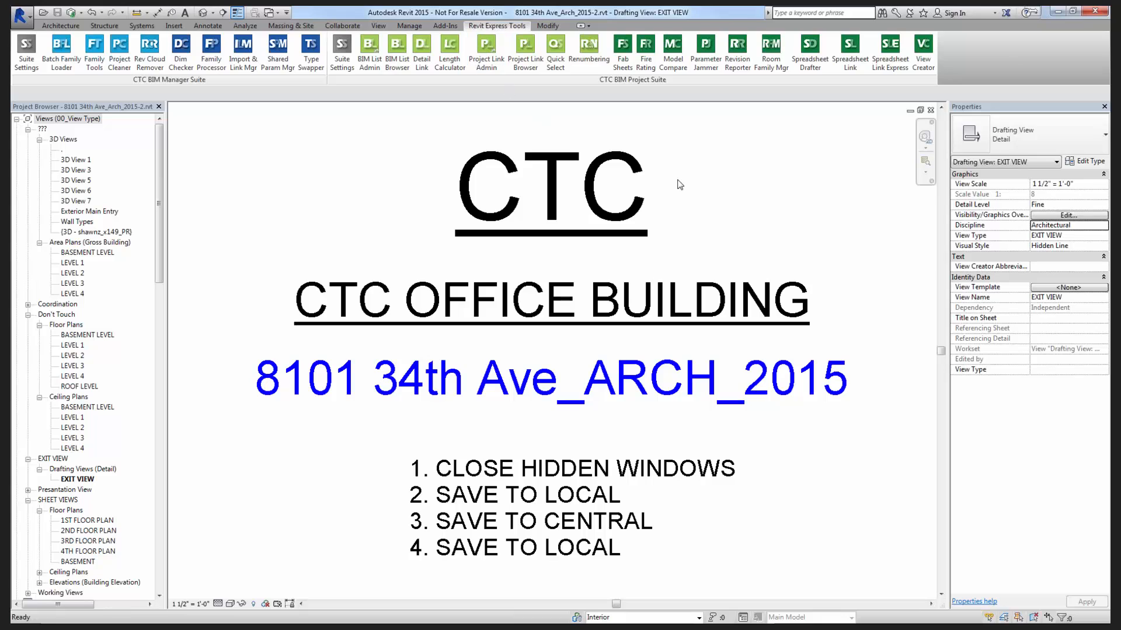
pyautogui.click(852, 71)
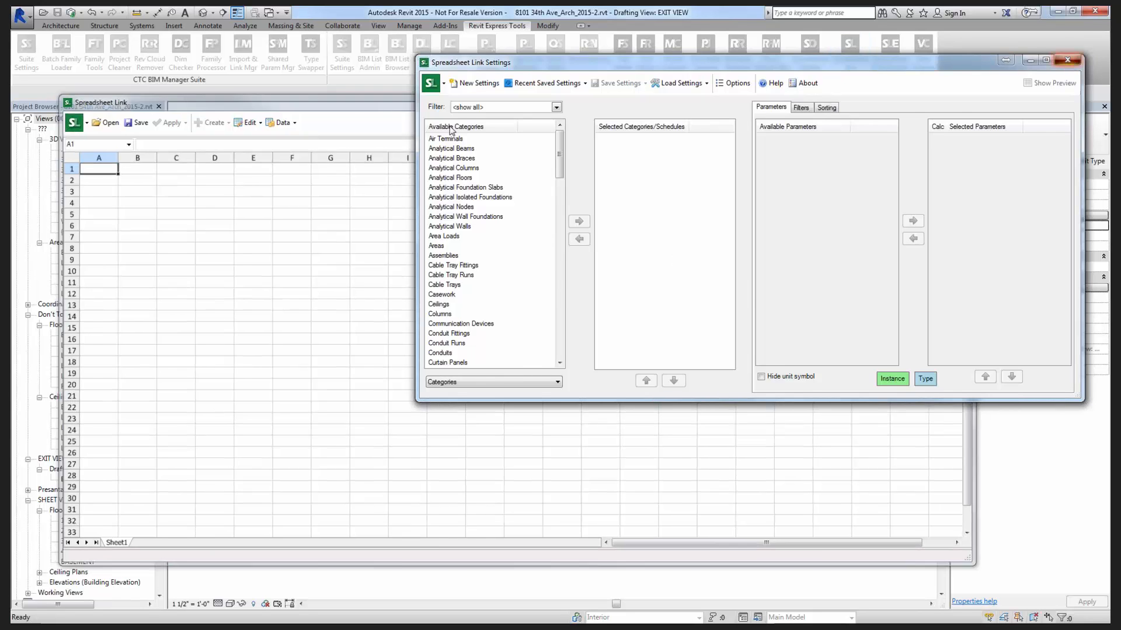
pyautogui.click(1070, 62)
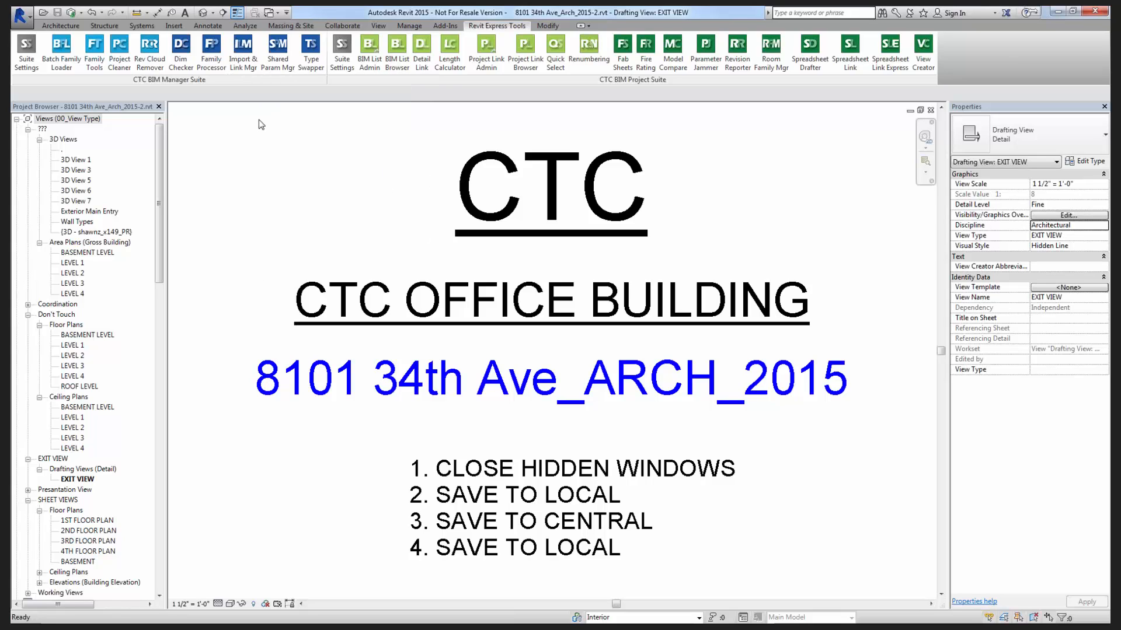
# Pin the structural, mechanical and electrical links together in the Import and Link Manager and close it.
pyautogui.click(243, 52)
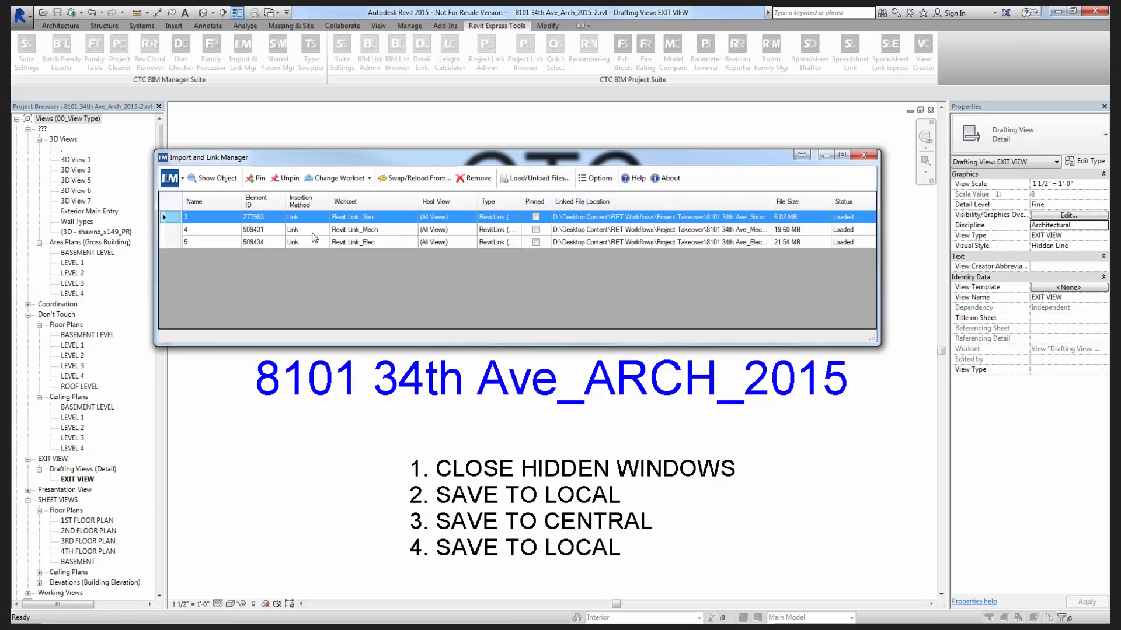
pyautogui.moveTo(466, 158); pyautogui.dragTo(467, 126)
pyautogui.moveTo(676, 313); pyautogui.dragTo(674, 377)
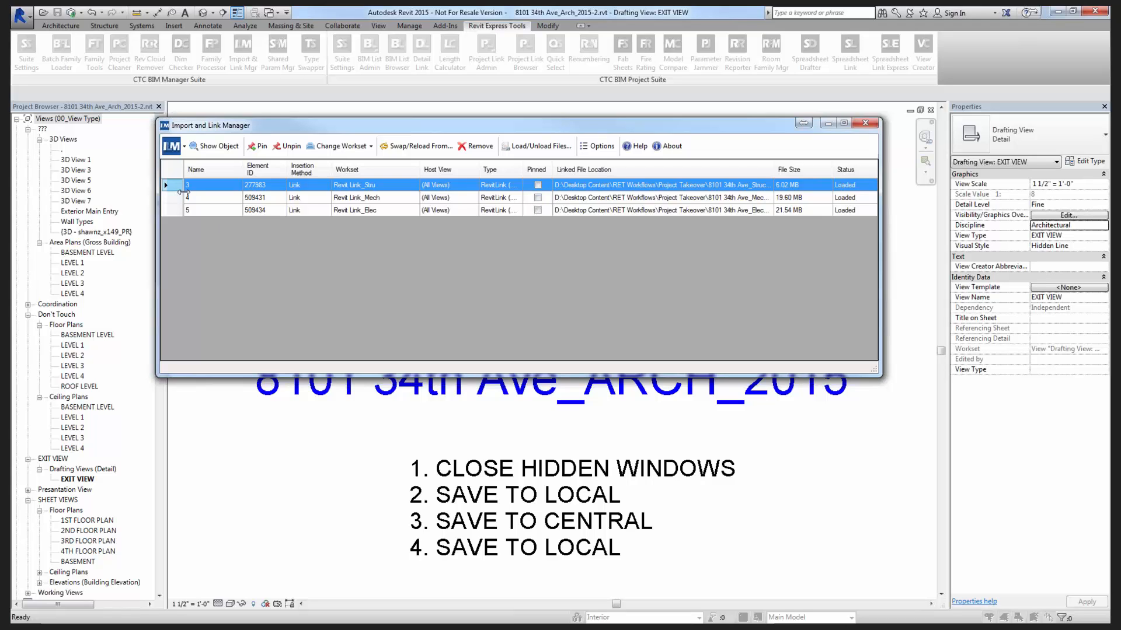
pyautogui.keyDown('shift'); pyautogui.click(174, 210); pyautogui.keyUp('shift')
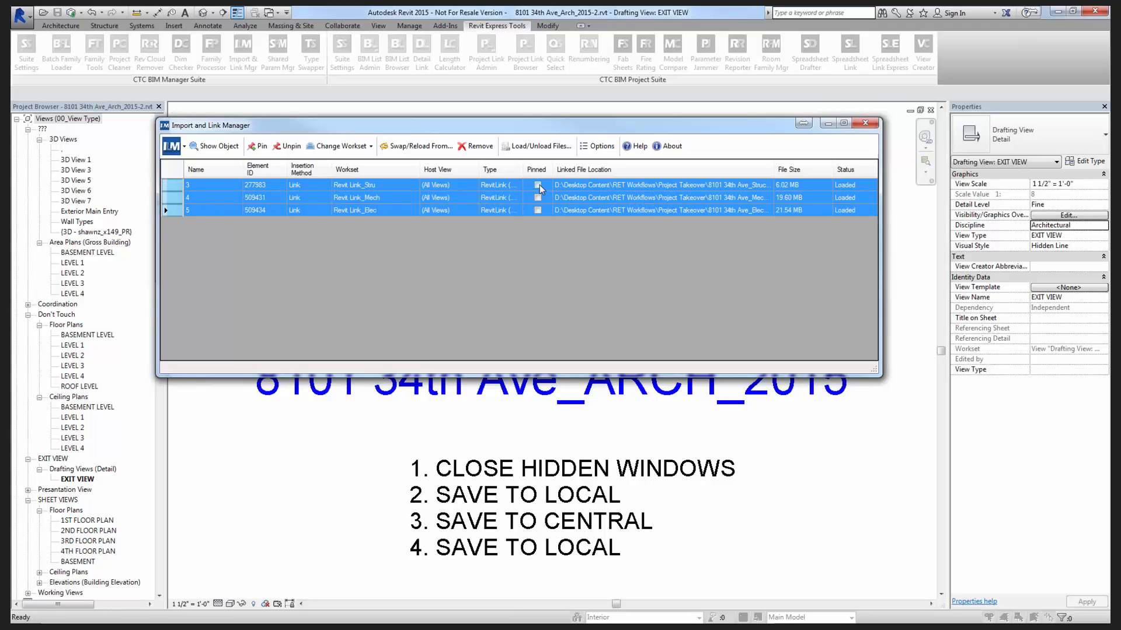
pyautogui.click(257, 146)
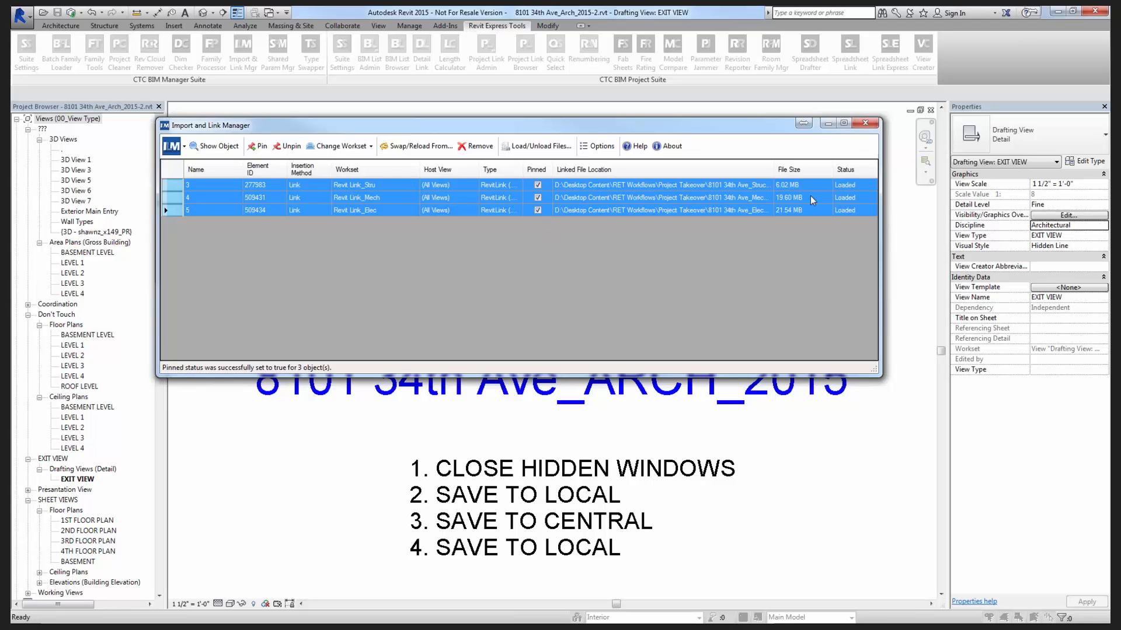
pyautogui.click(865, 124)
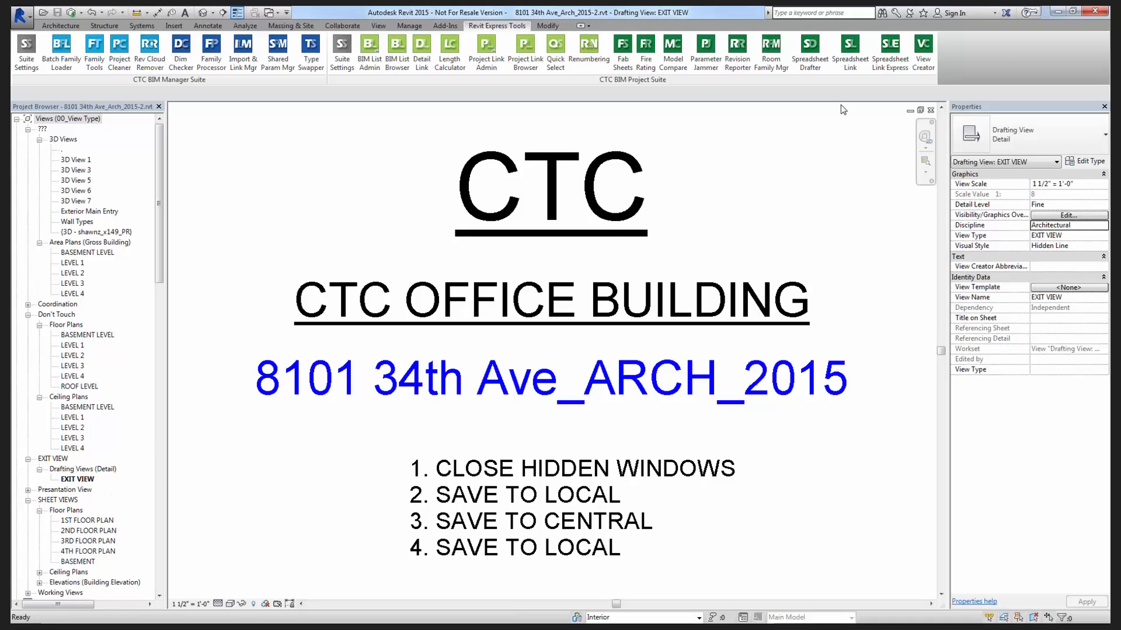
# Start Spreadsheet Link and add the Views category to the selected categories.
pyautogui.click(850, 64)
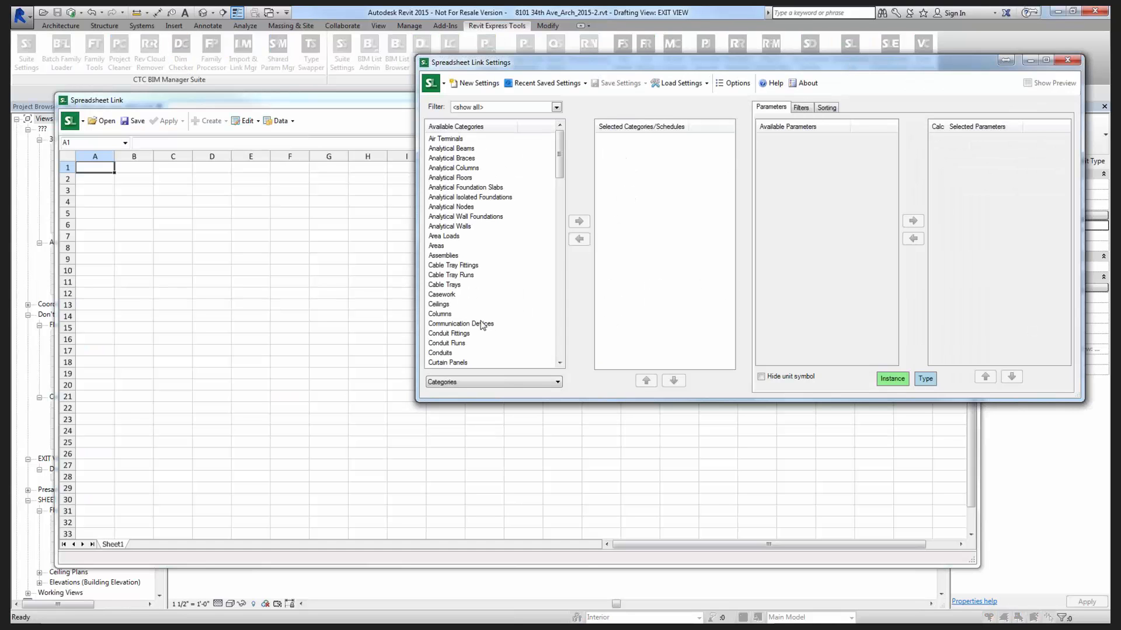
pyautogui.click(482, 325)
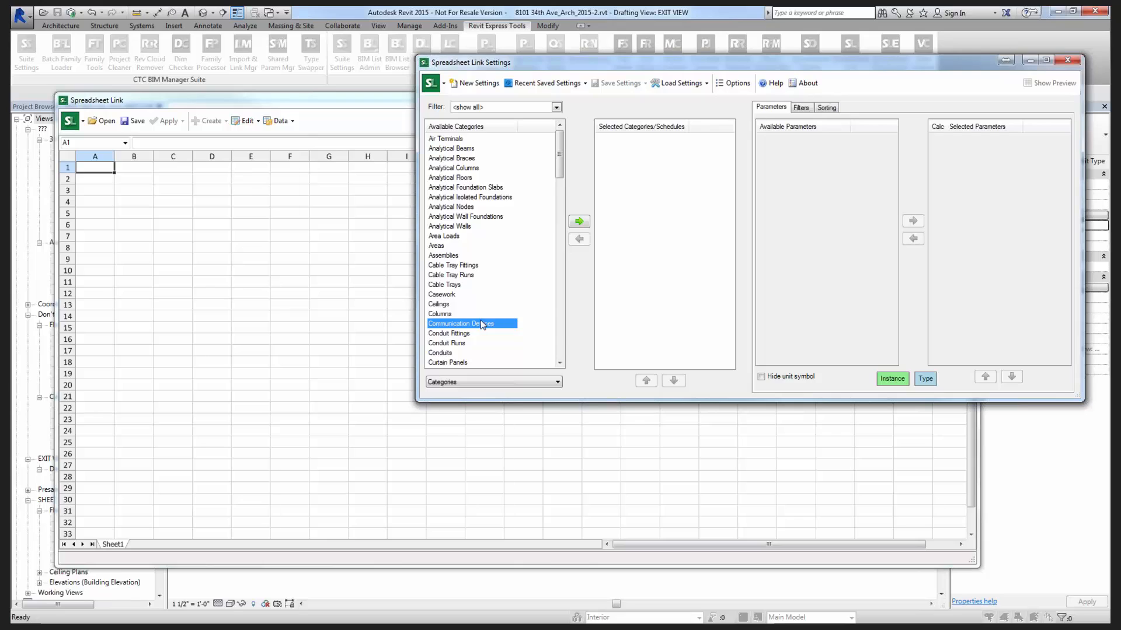
pyautogui.press('v')
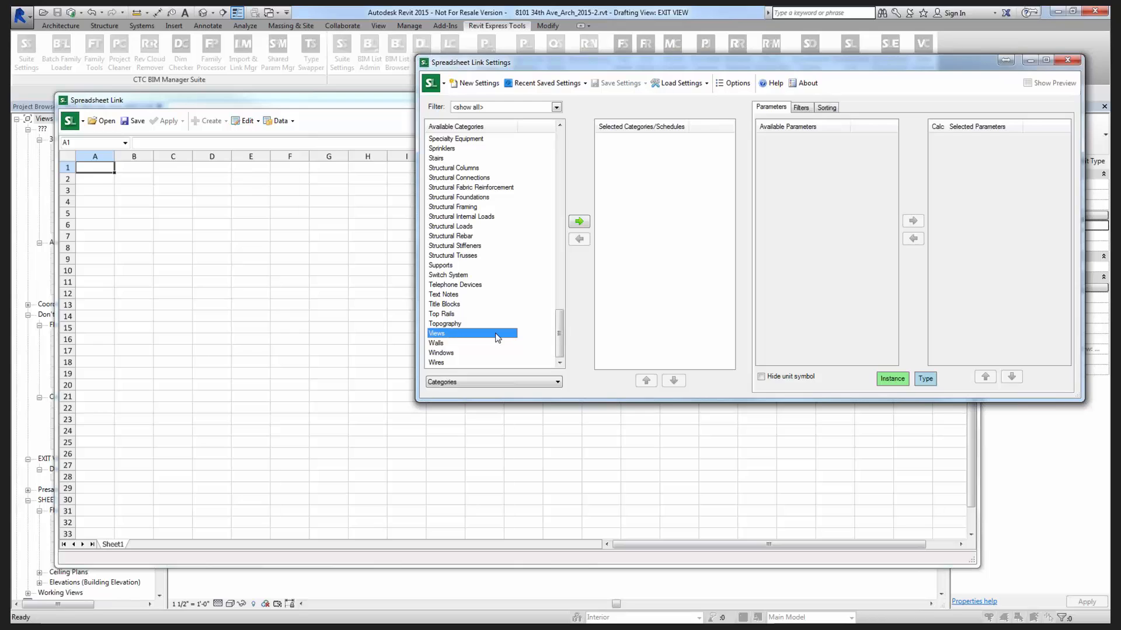
pyautogui.click(578, 221)
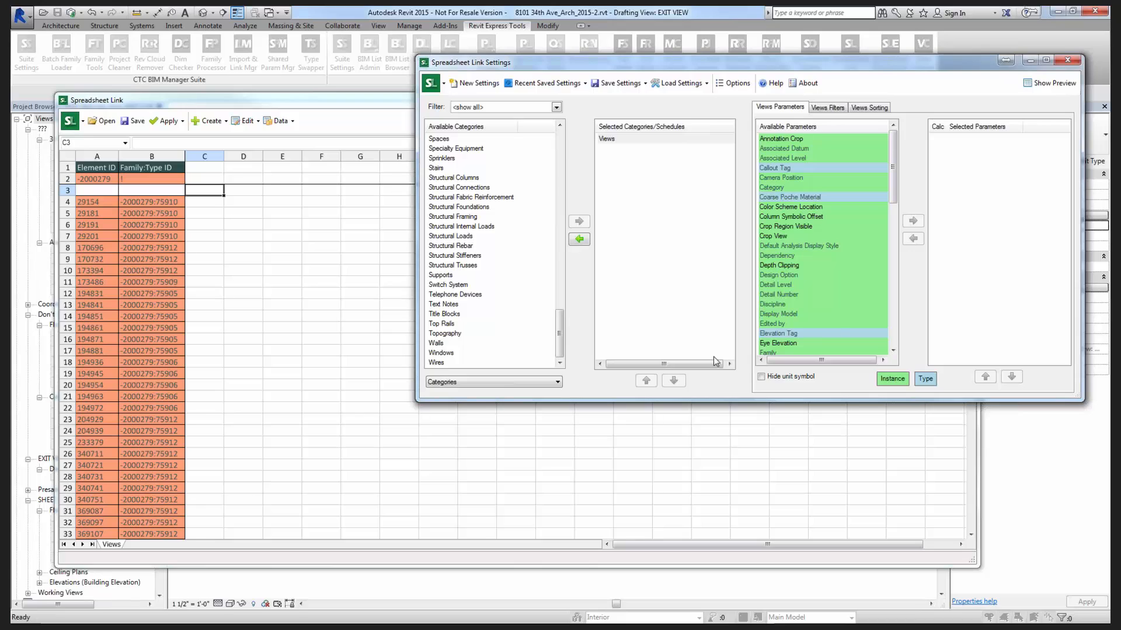
# Add the View Type and Type parameters as columns to the Views spreadsheet, keeping the spreadsheet visible beside the settings window.
pyautogui.click(810, 268)
pyautogui.press('v')
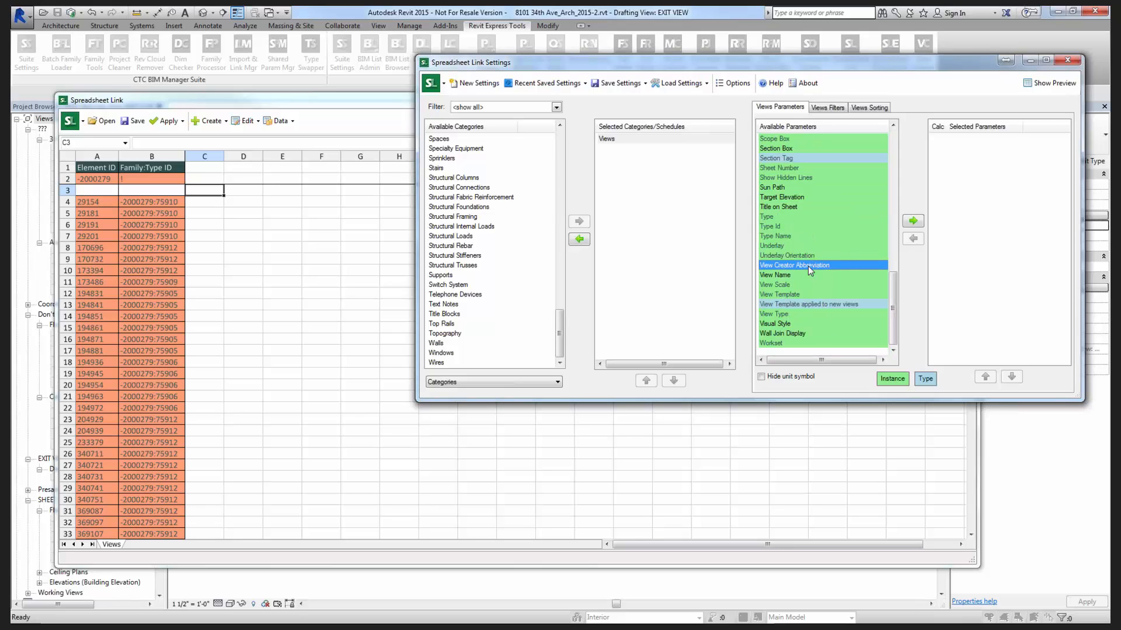
pyautogui.doubleClick(786, 315)
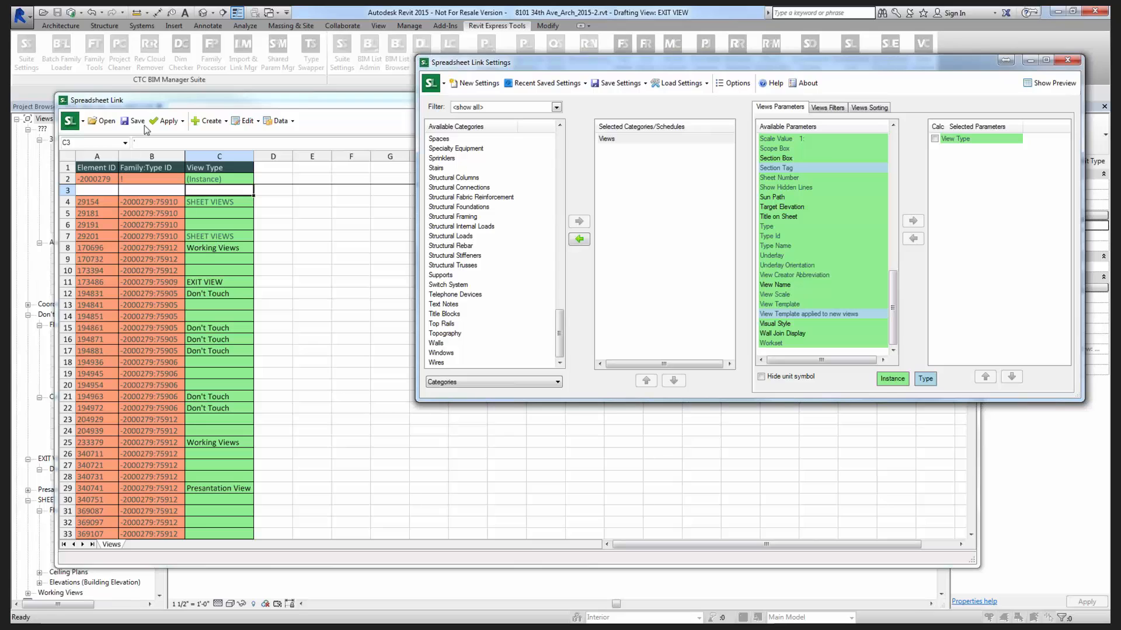
pyautogui.moveTo(171, 101); pyautogui.dragTo(209, 113)
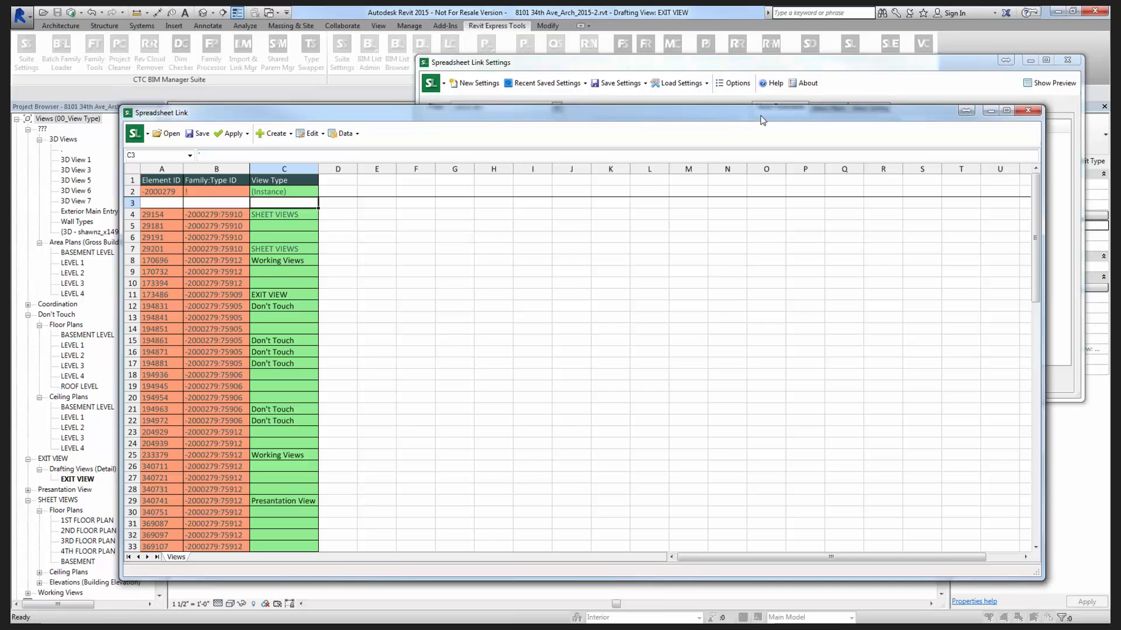
pyautogui.moveTo(766, 120); pyautogui.dragTo(719, 120)
pyautogui.click(730, 65)
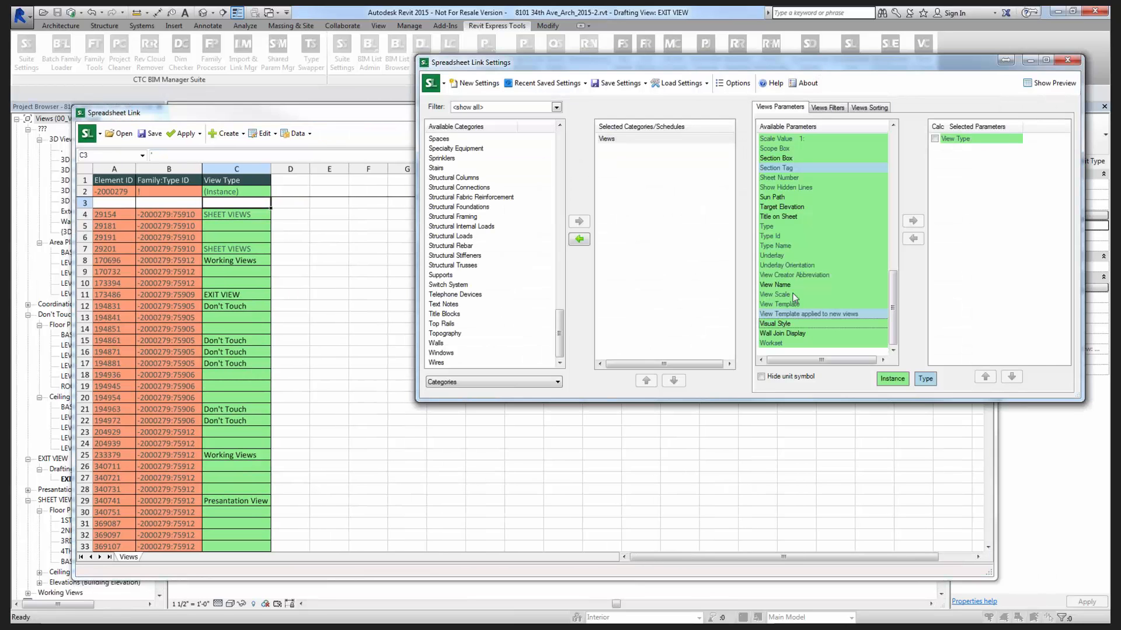
pyautogui.click(766, 226)
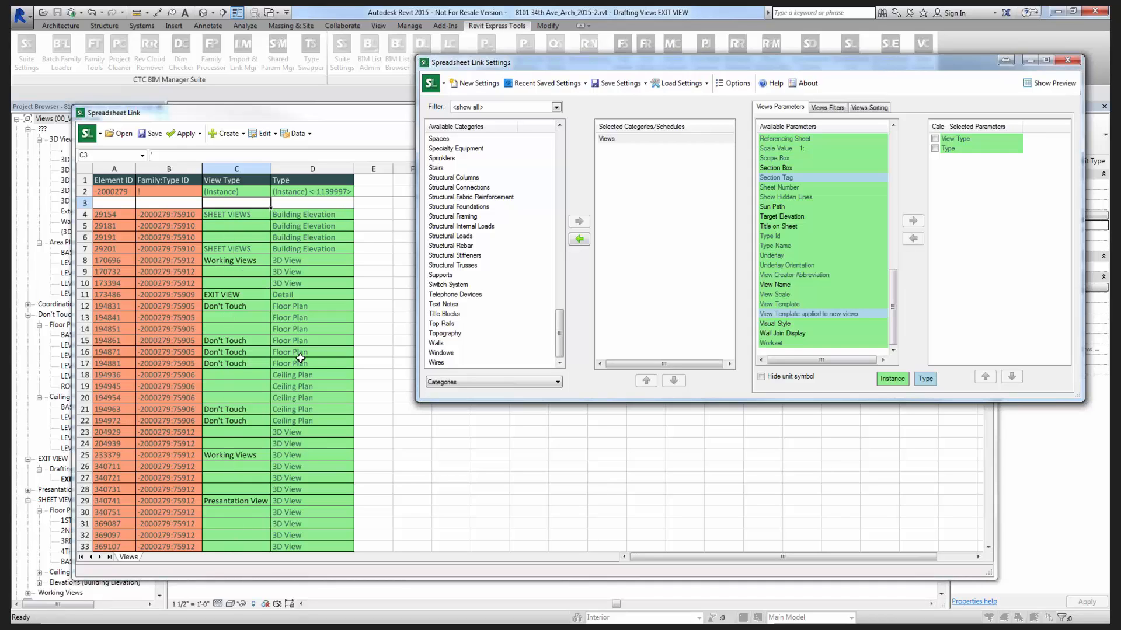
# Check the View Type values of the building elevation and 3D view rows, then return to the Views parameter list.
pyautogui.click(241, 212)
pyautogui.click(243, 261)
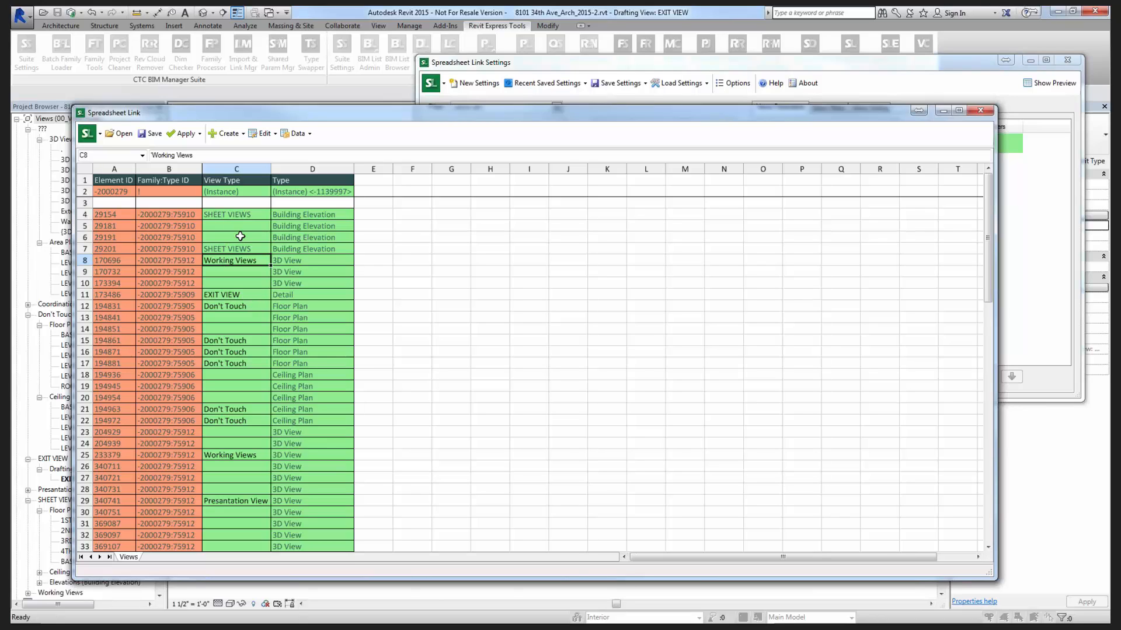
pyautogui.click(235, 215)
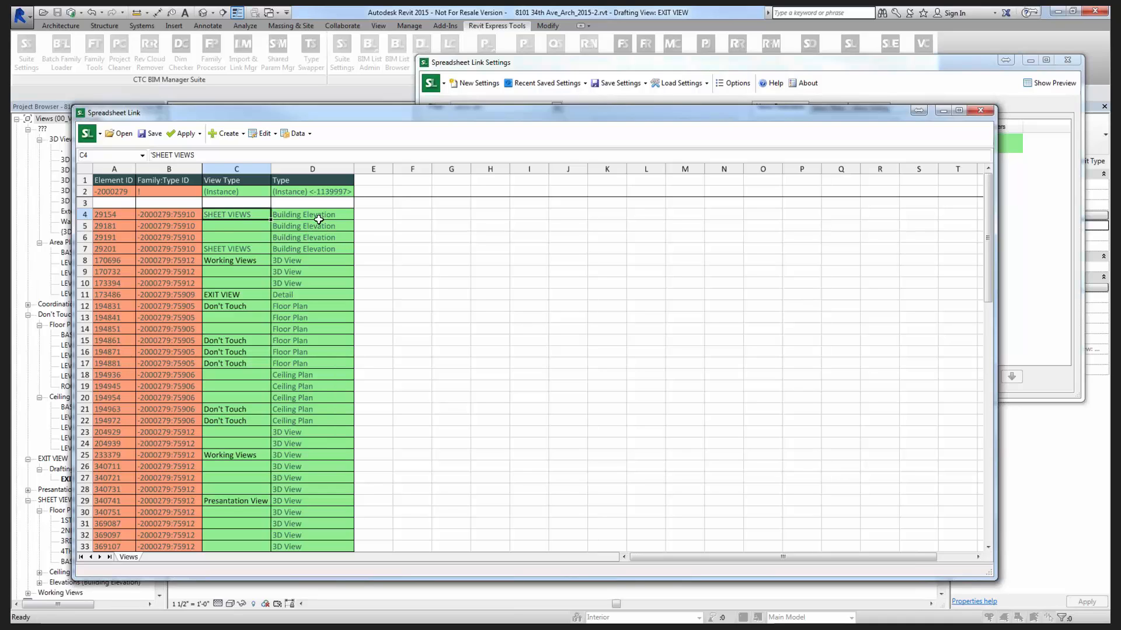
pyautogui.click(745, 64)
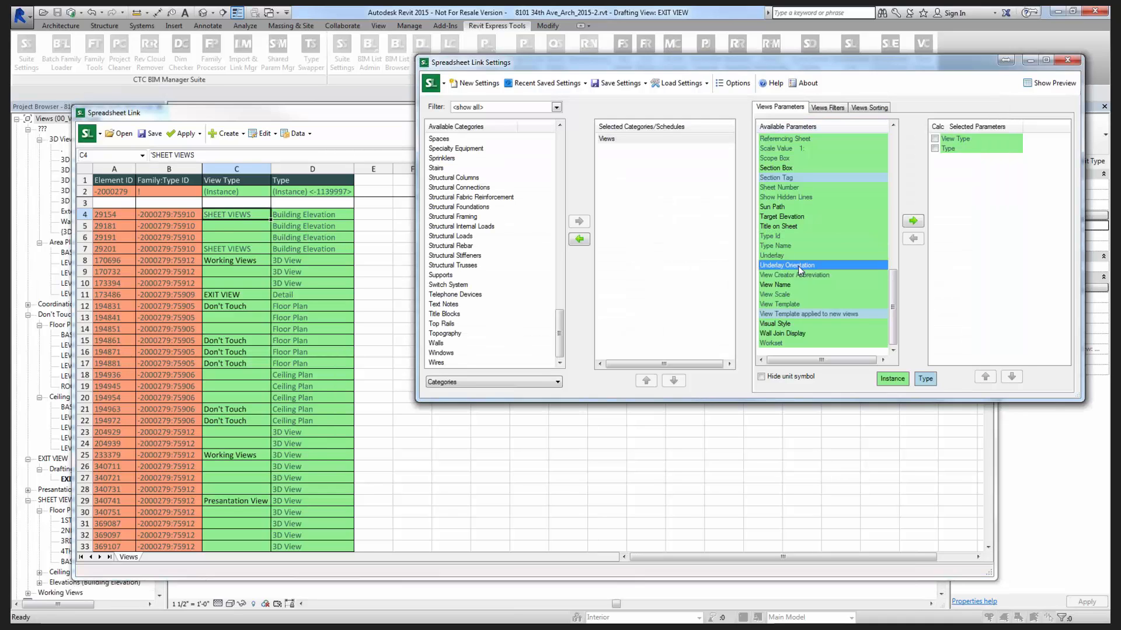
# Add the View Template parameter as a column to the Views spreadsheet and review the View Type and View Template values down the rows.
pyautogui.click(785, 303)
pyautogui.doubleClick(785, 304)
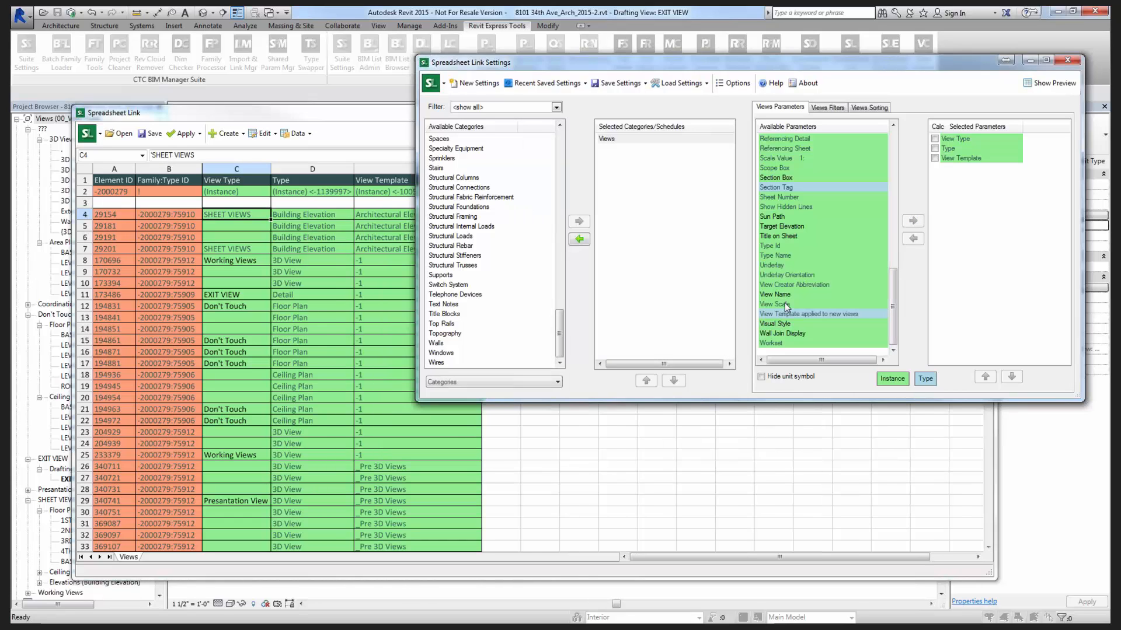
pyautogui.moveTo(577, 69); pyautogui.dragTo(640, 74)
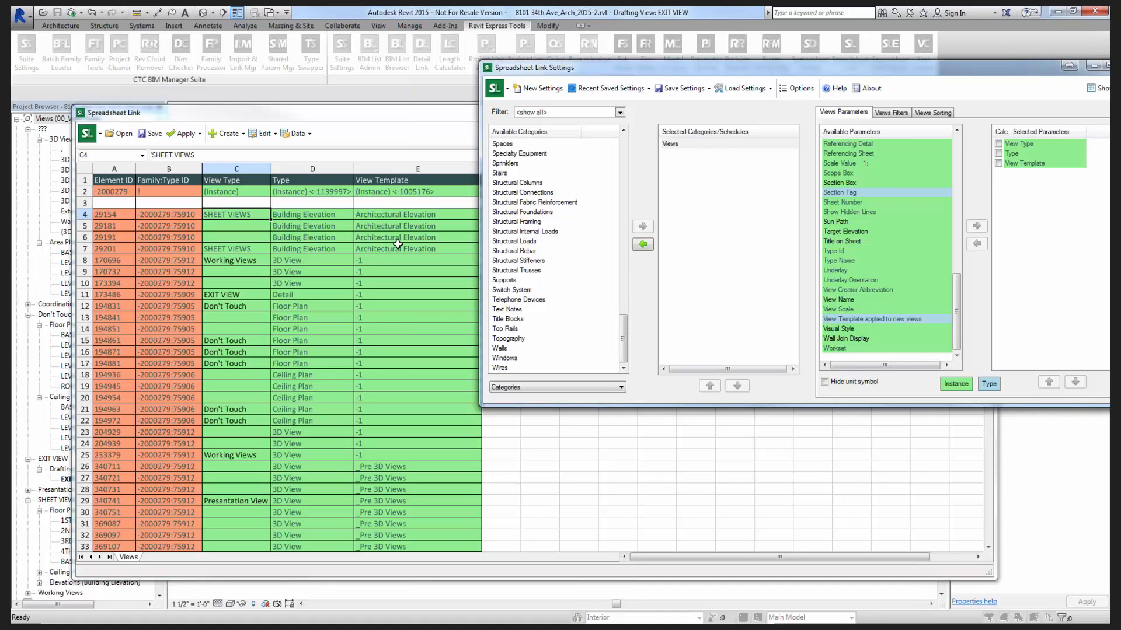
pyautogui.click(249, 228)
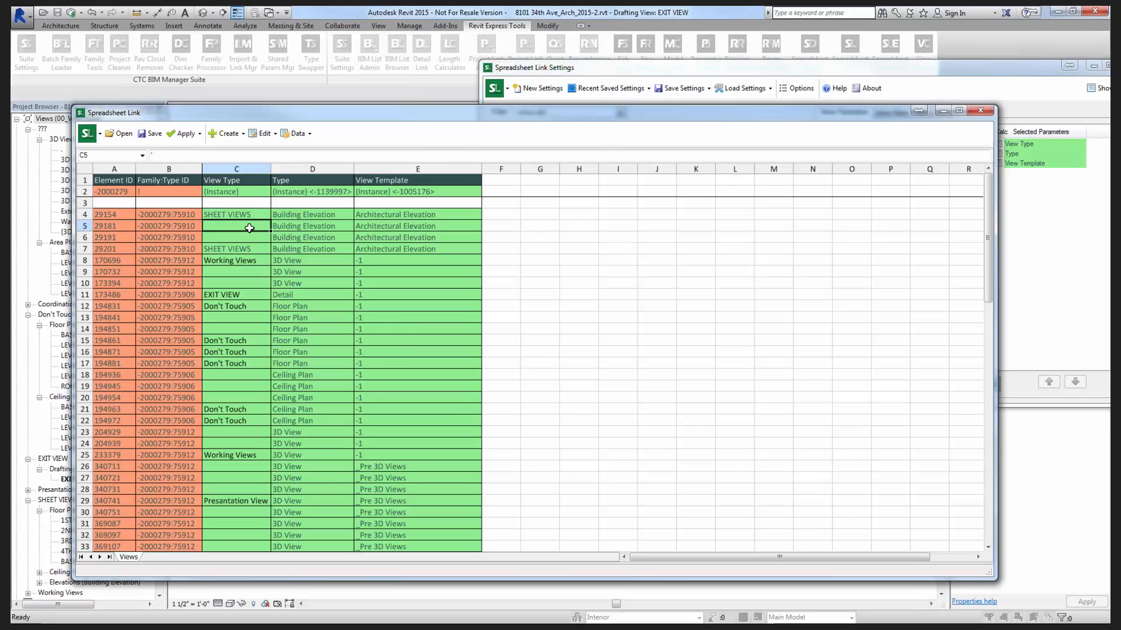
pyautogui.click(249, 239)
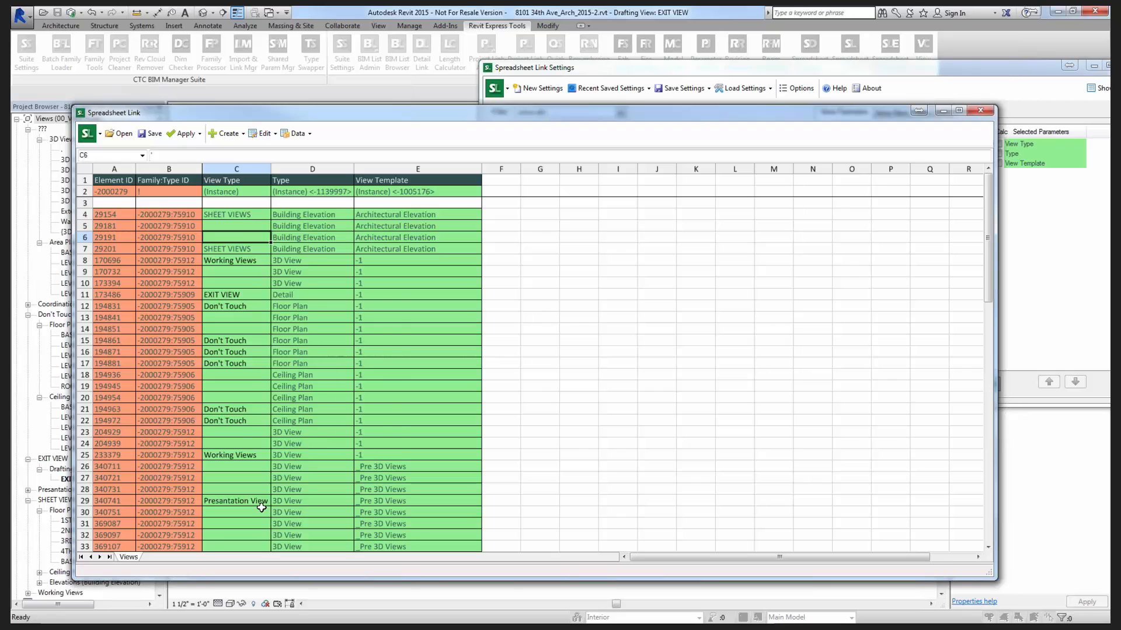
pyautogui.scroll(-5, 261, 507)
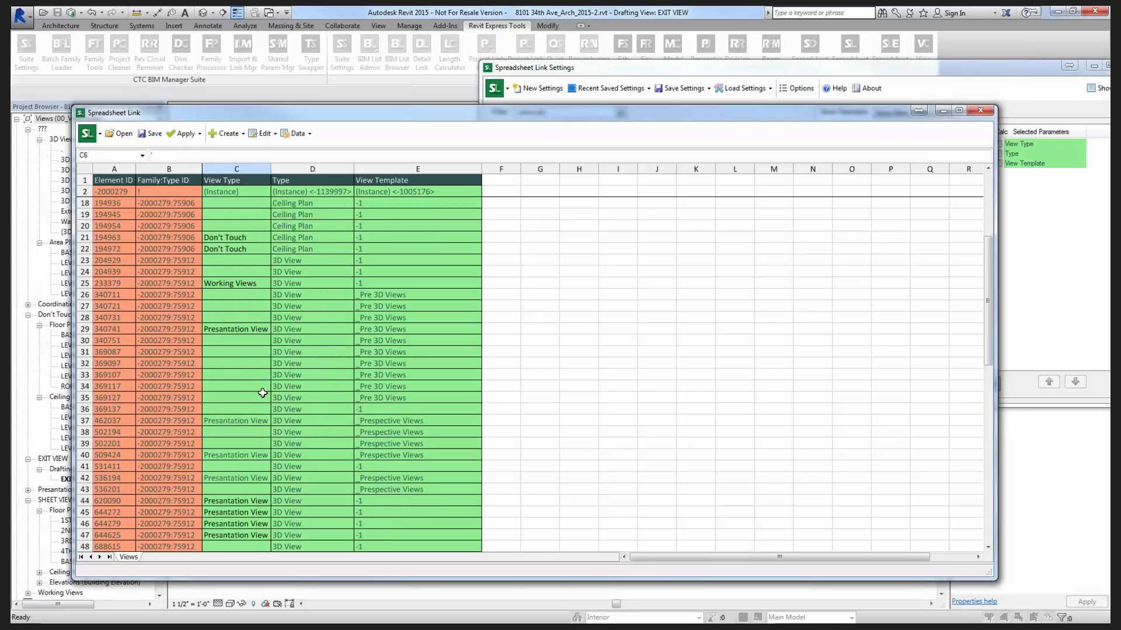
pyautogui.scroll(-5, 322, 461)
pyautogui.scroll(-10, 324, 465)
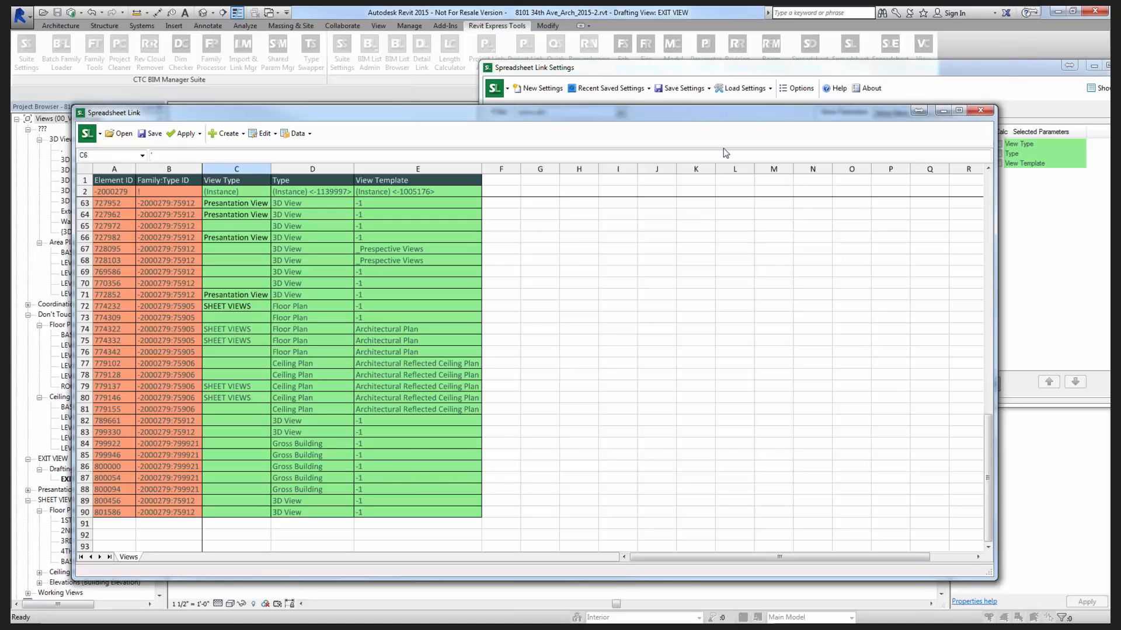
# Add the View Scale parameter as a column to the Views spreadsheet, keeping the new column visible beside the settings window.
pyautogui.click(825, 71)
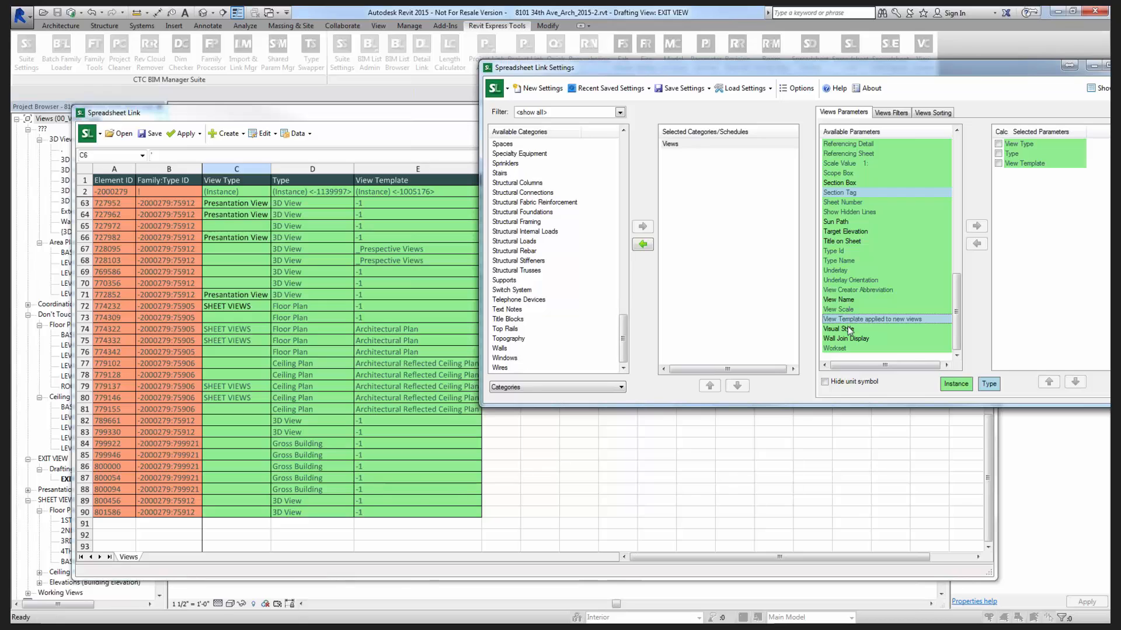
pyautogui.click(849, 174)
pyautogui.scroll(3, 850, 204)
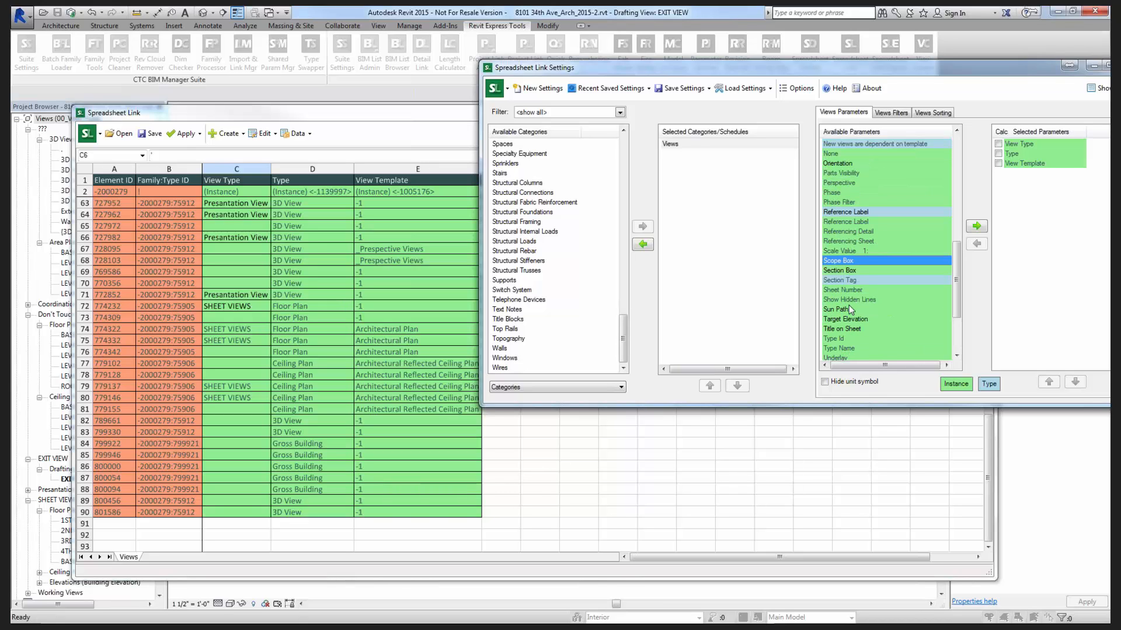
pyautogui.scroll(-3, 857, 245)
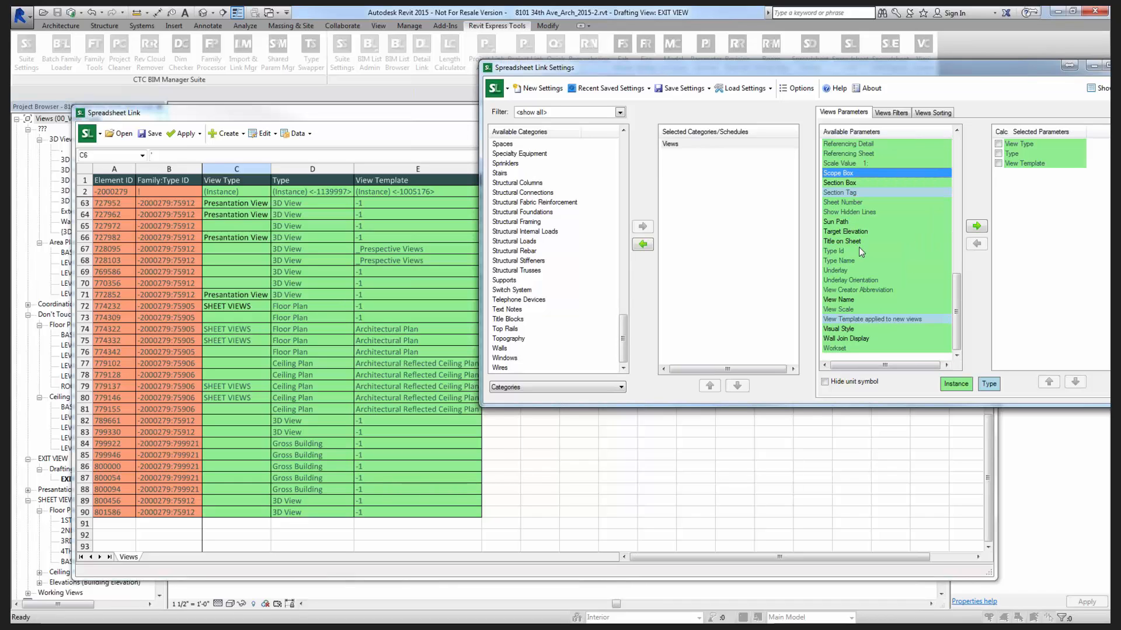
pyautogui.click(840, 309)
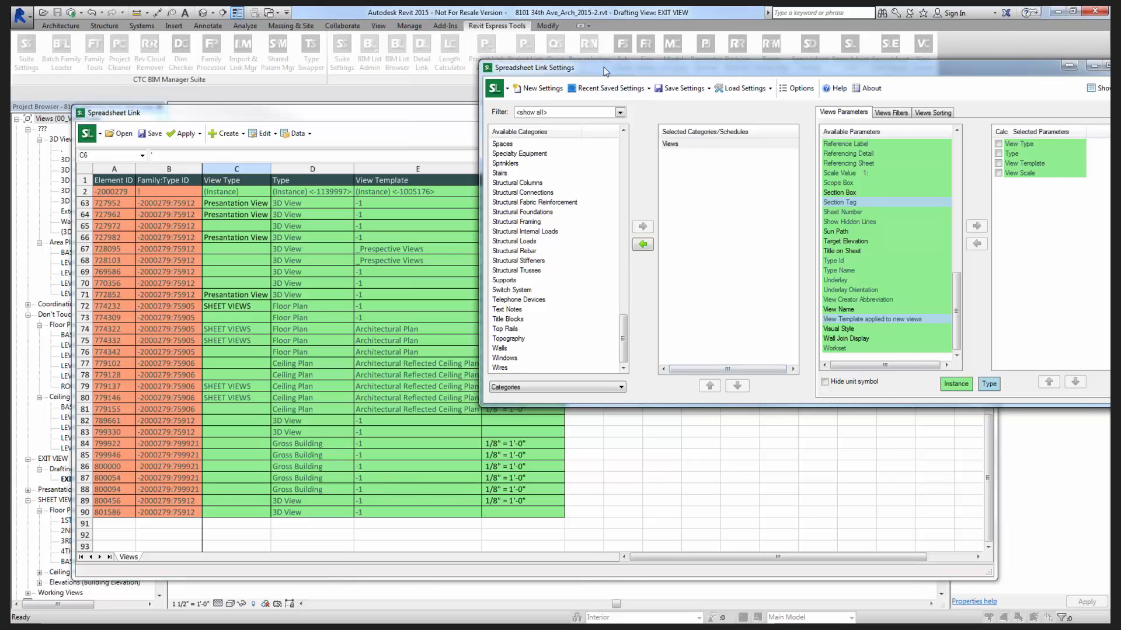
pyautogui.moveTo(606, 67); pyautogui.dragTo(723, 73)
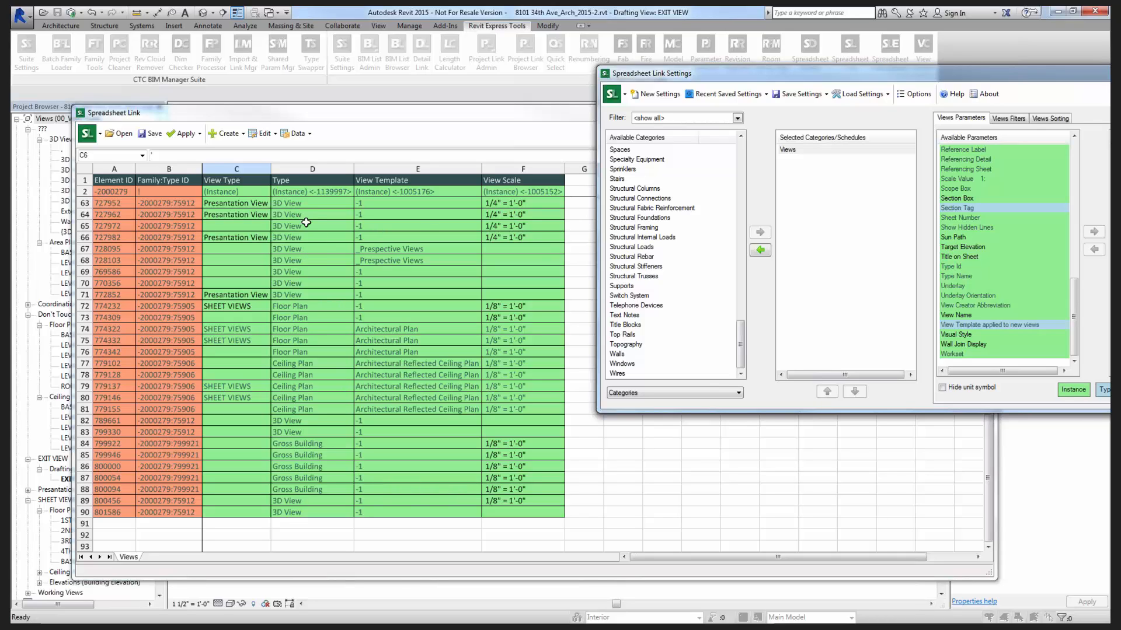
# Sort the Views spreadsheet by View Type (Instance) in ascending order and review the grouped rows.
pyautogui.click(1050, 118)
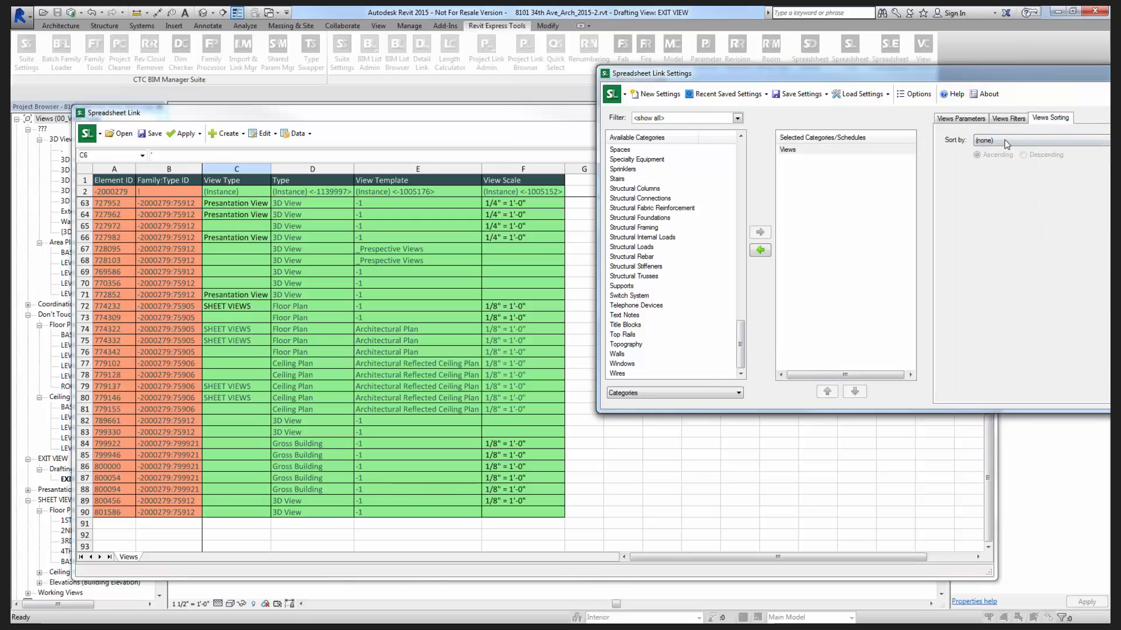
pyautogui.click(1001, 141)
pyautogui.click(1001, 158)
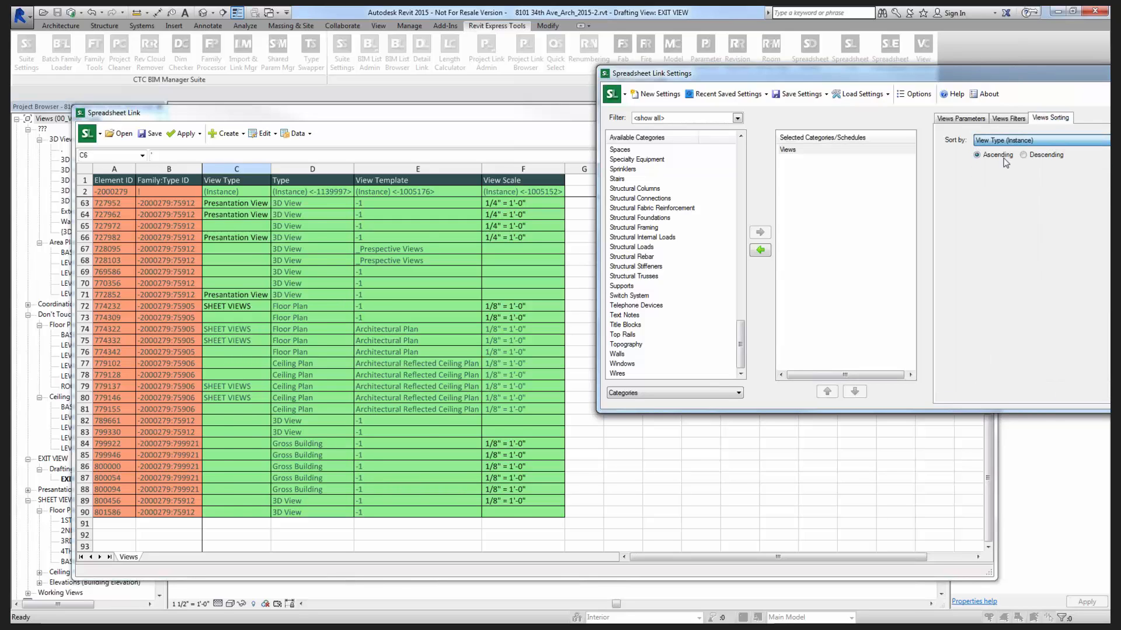
pyautogui.click(340, 318)
pyautogui.scroll(12, 333, 310)
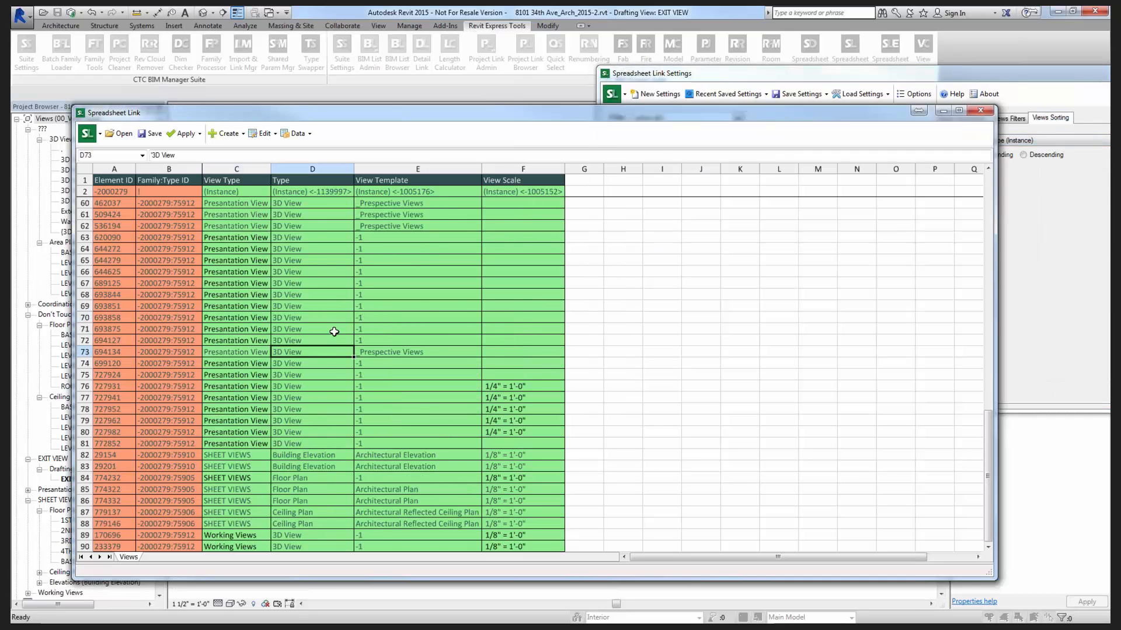
pyautogui.scroll(8, 325, 291)
pyautogui.scroll(-9, 321, 315)
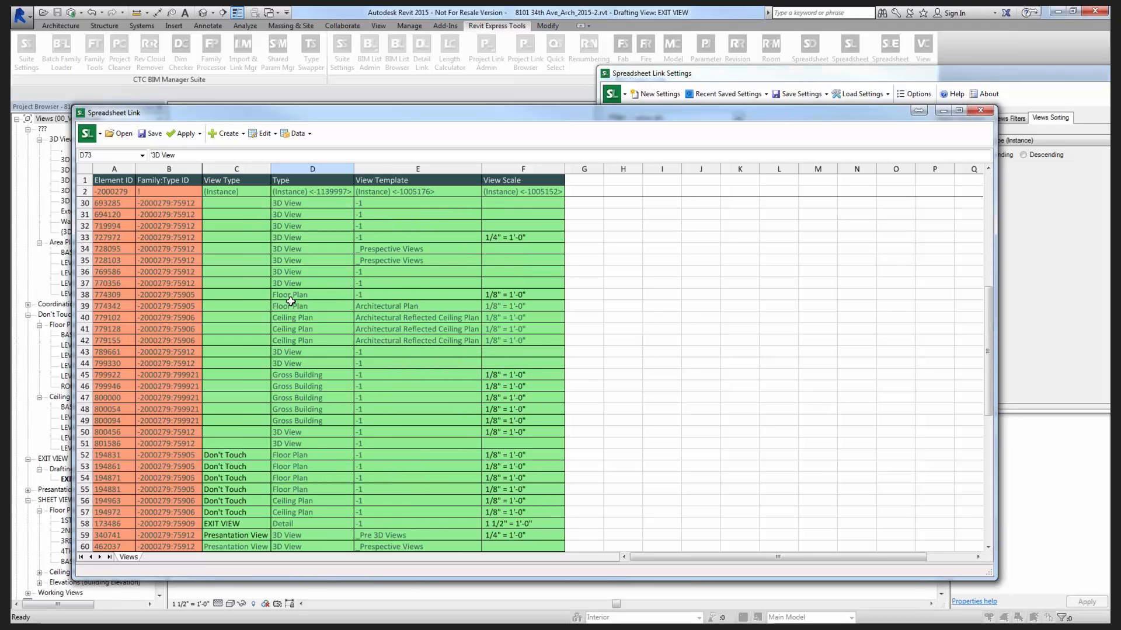
# Change the Views sorting to Type (Instance) and examine the group of Floor Plan rows in the spreadsheet.
pyautogui.click(1000, 187)
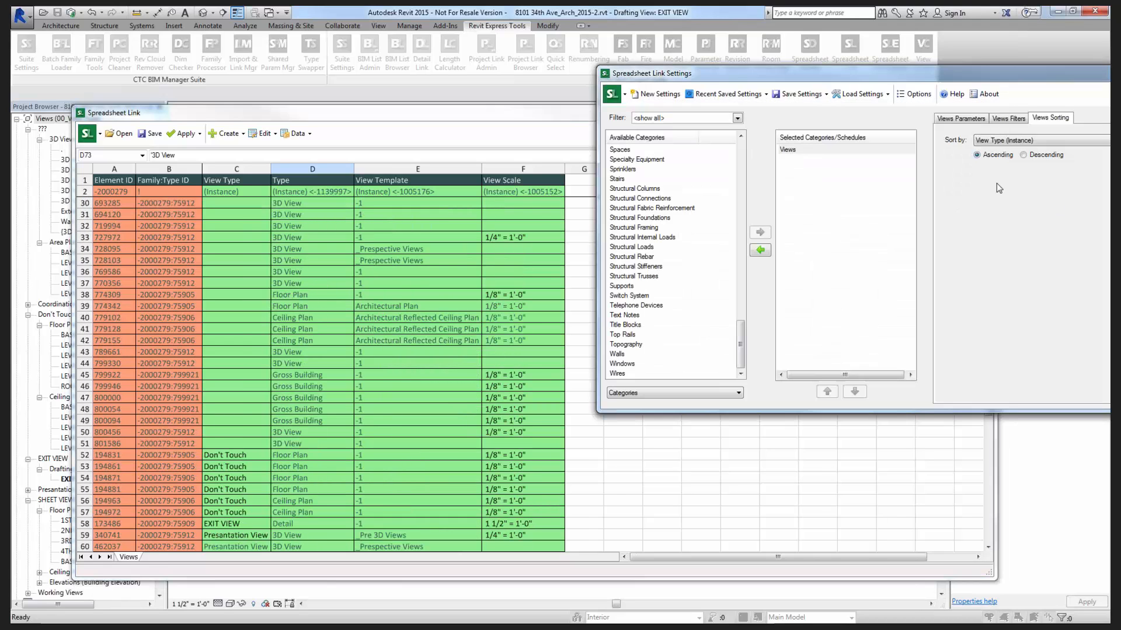
pyautogui.click(788, 149)
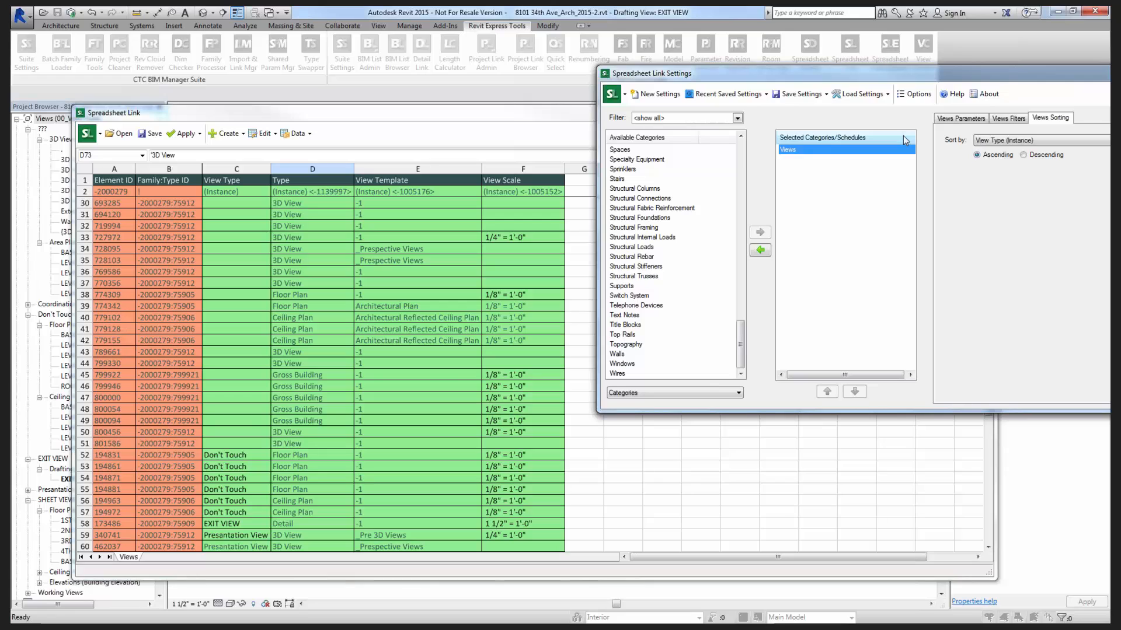
pyautogui.click(1046, 119)
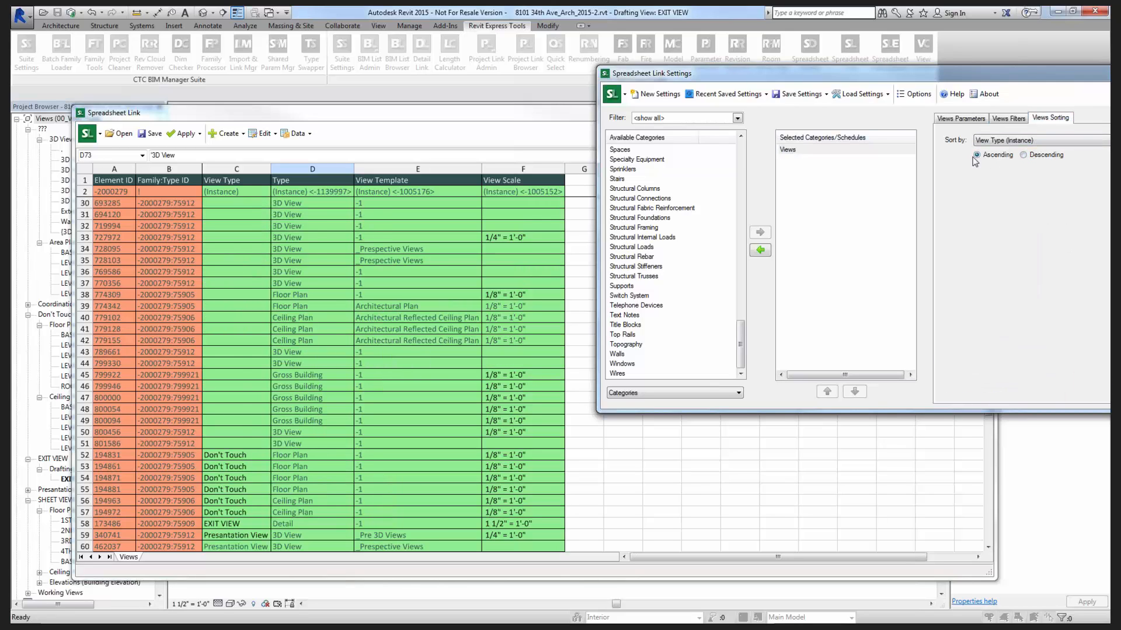
pyautogui.click(1016, 140)
pyautogui.click(1009, 171)
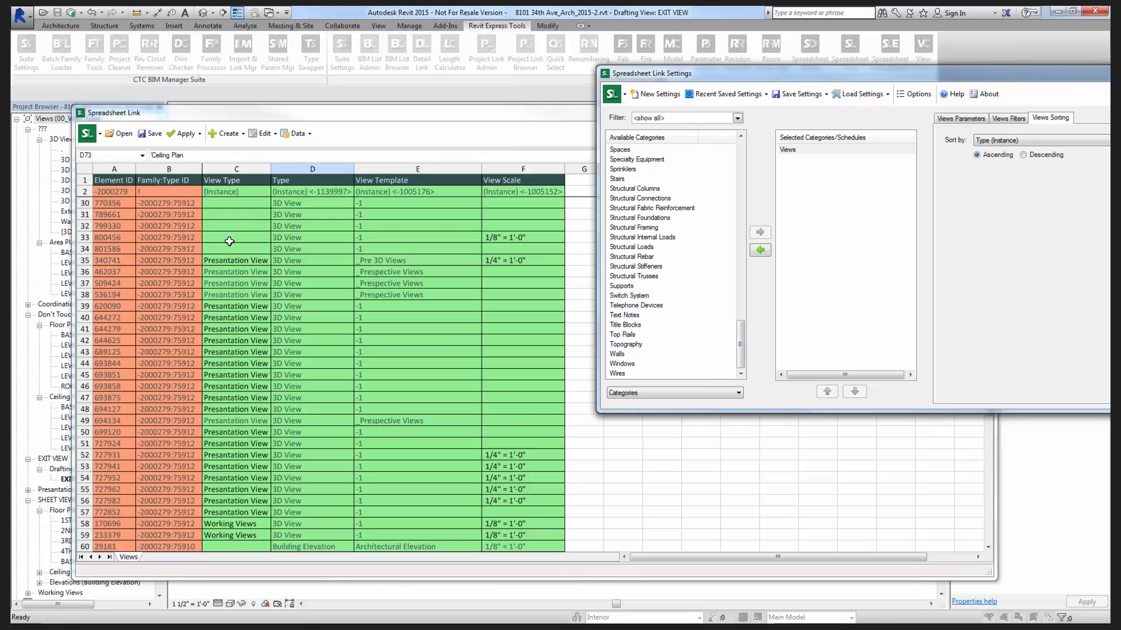
pyautogui.click(235, 340)
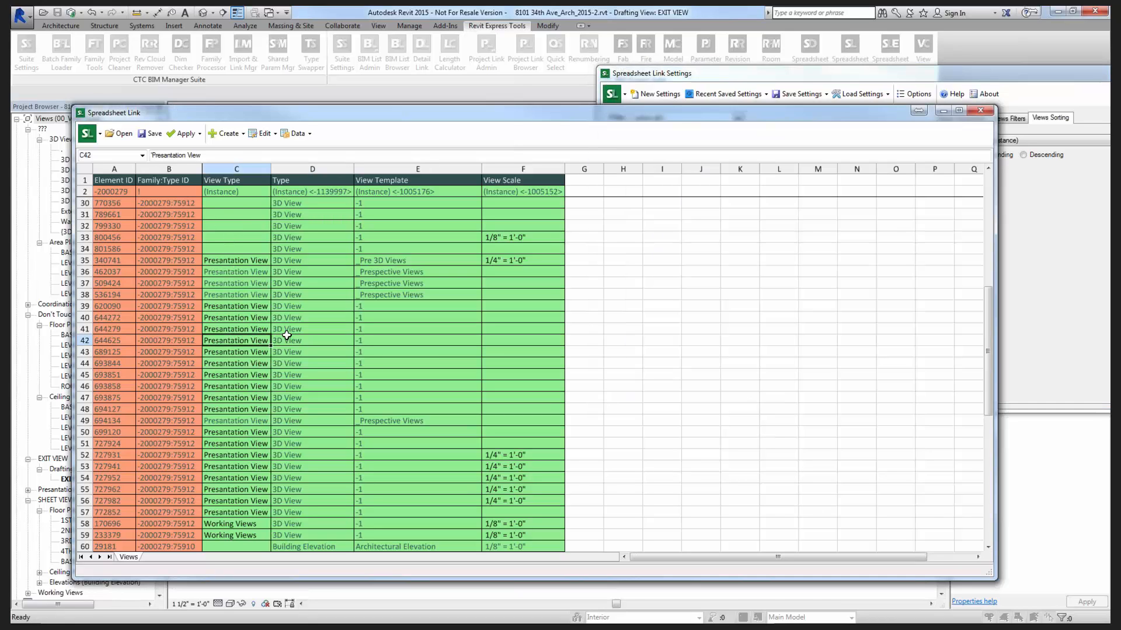
pyautogui.scroll(-13, 289, 338)
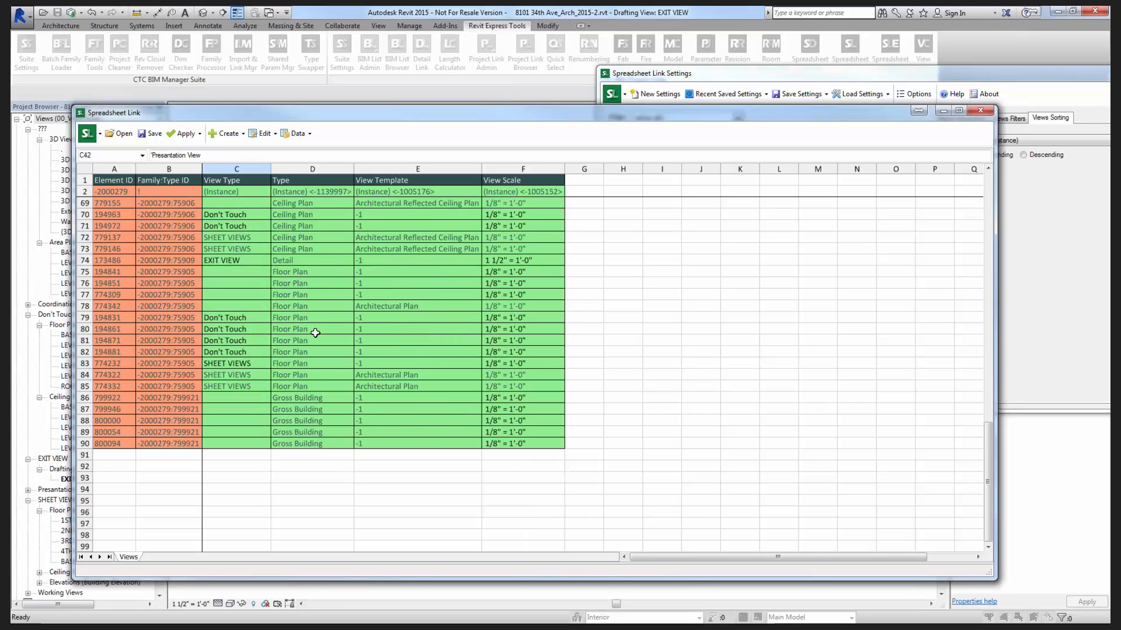
pyautogui.moveTo(300, 276); pyautogui.dragTo(297, 390)
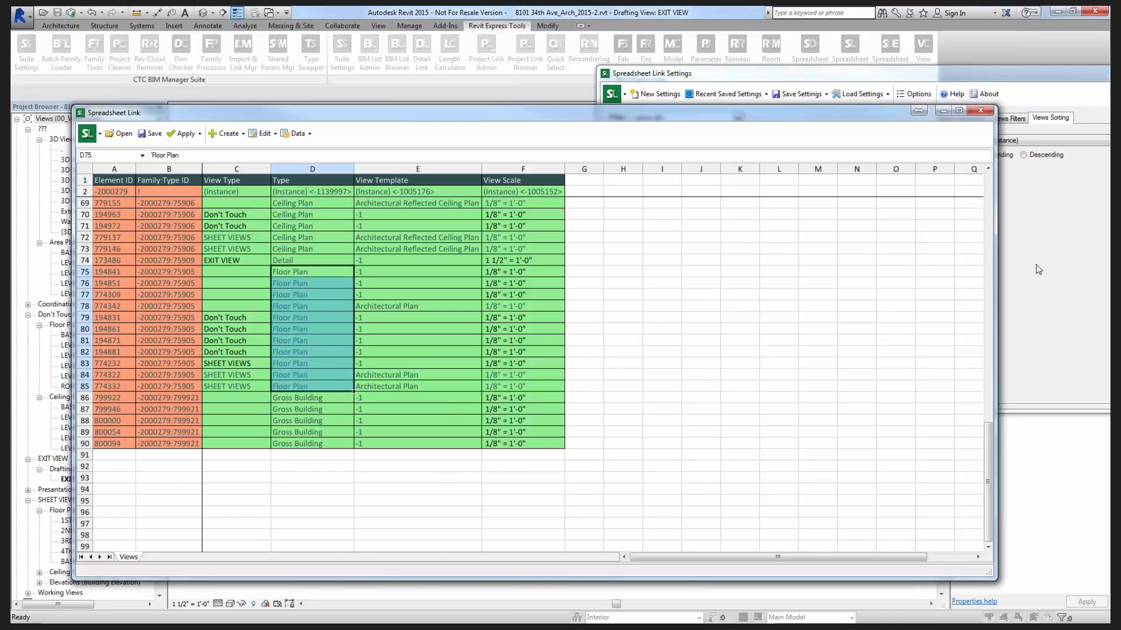
# Add the View Name parameter as a column to the Views spreadsheet, keeping the new column visible beside the settings window.
pyautogui.click(1010, 241)
pyautogui.click(981, 119)
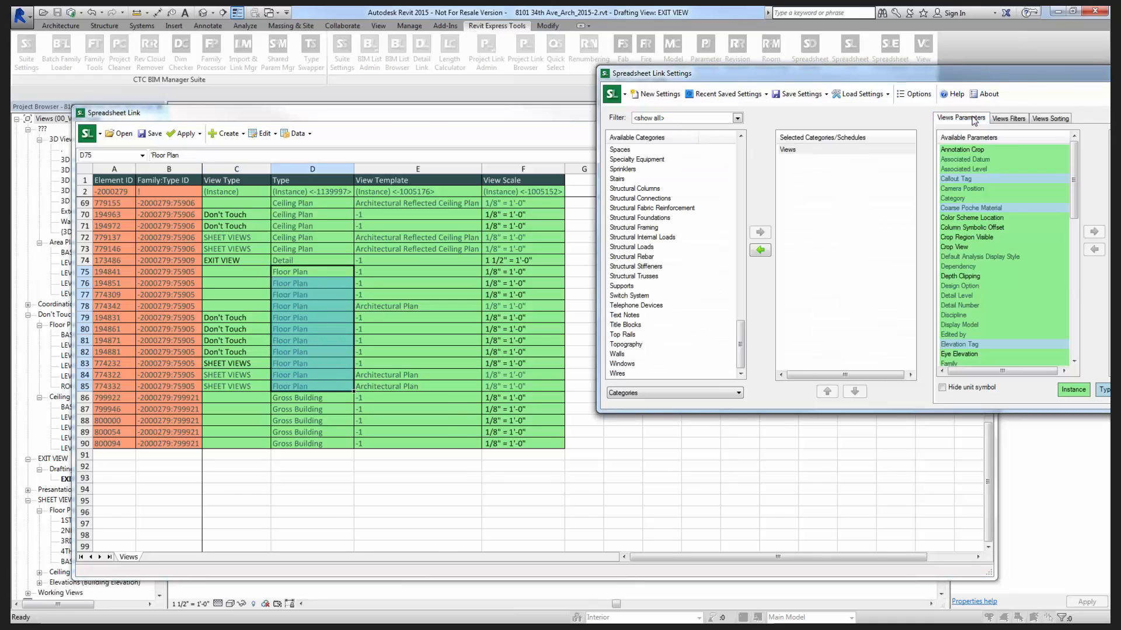
pyautogui.click(969, 305)
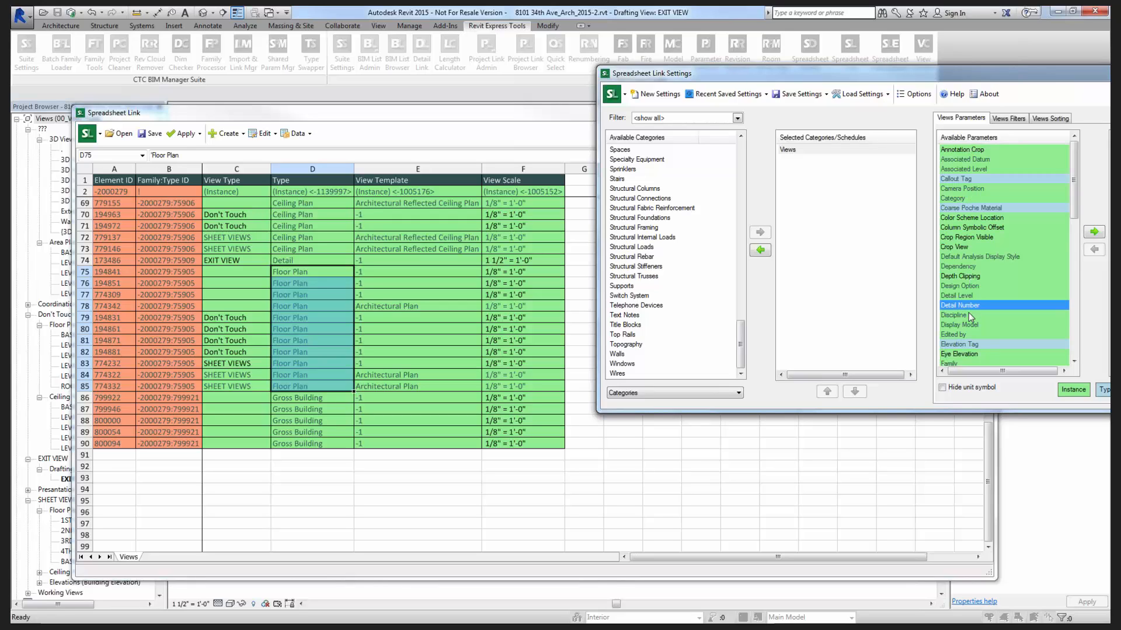
pyautogui.scroll(-7, 971, 317)
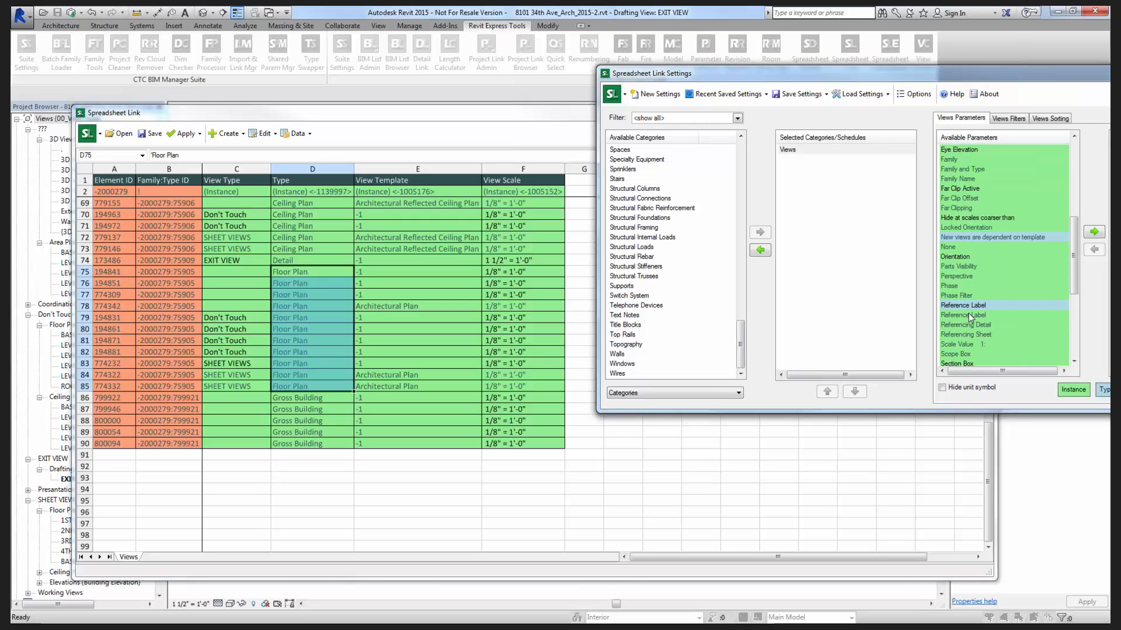
pyautogui.scroll(-3, 970, 292)
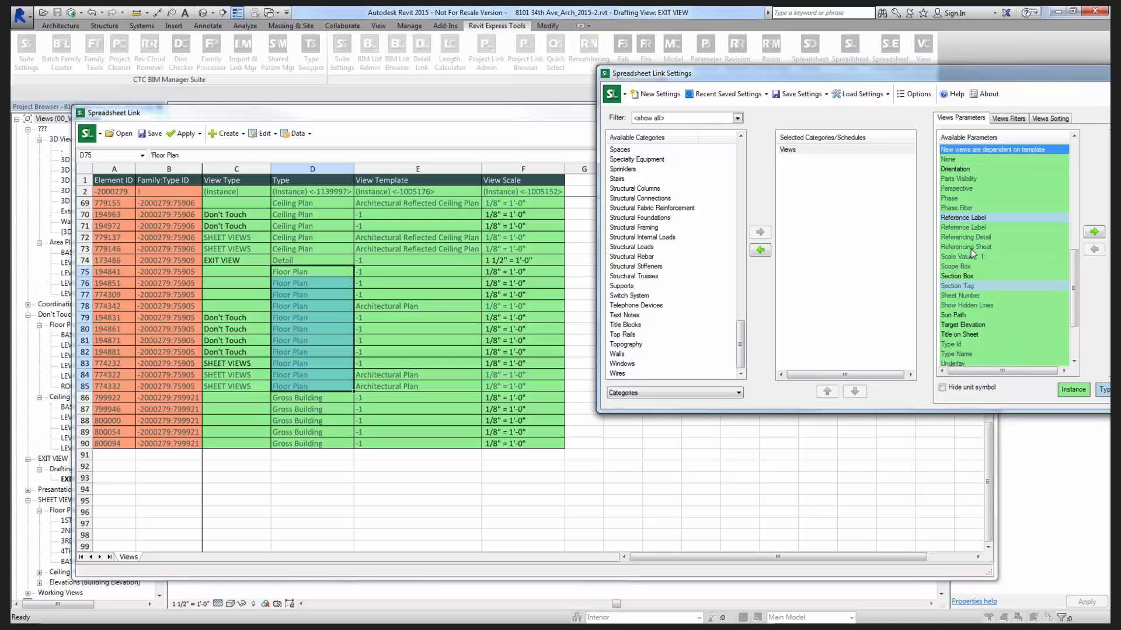
pyautogui.scroll(-1, 966, 192)
pyautogui.scroll(-2, 973, 332)
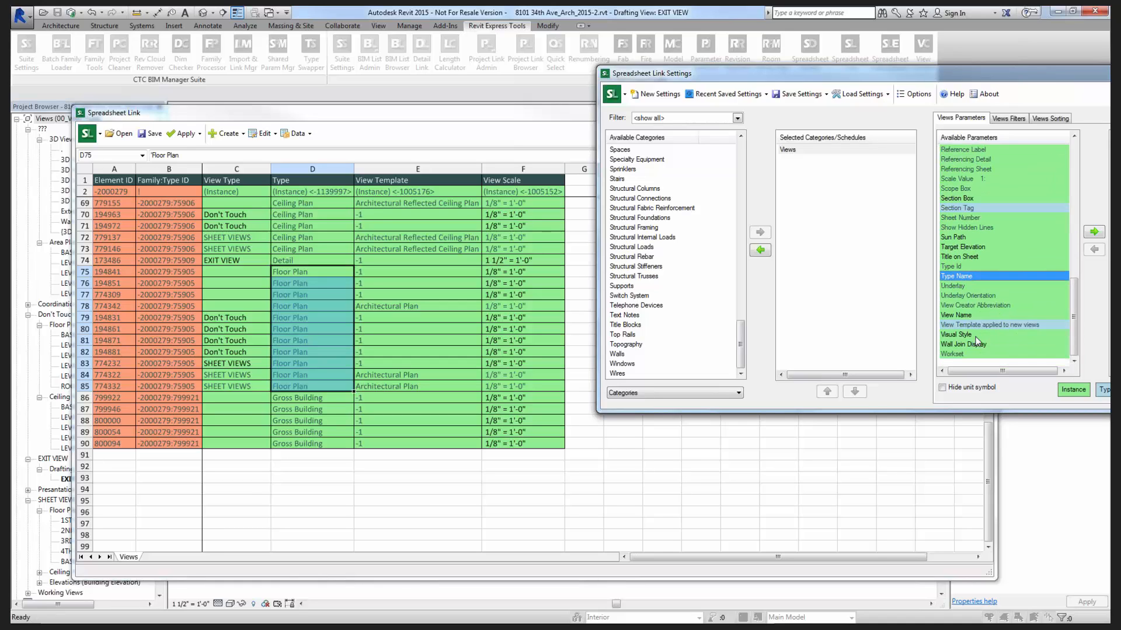
pyautogui.click(967, 315)
pyautogui.click(1093, 232)
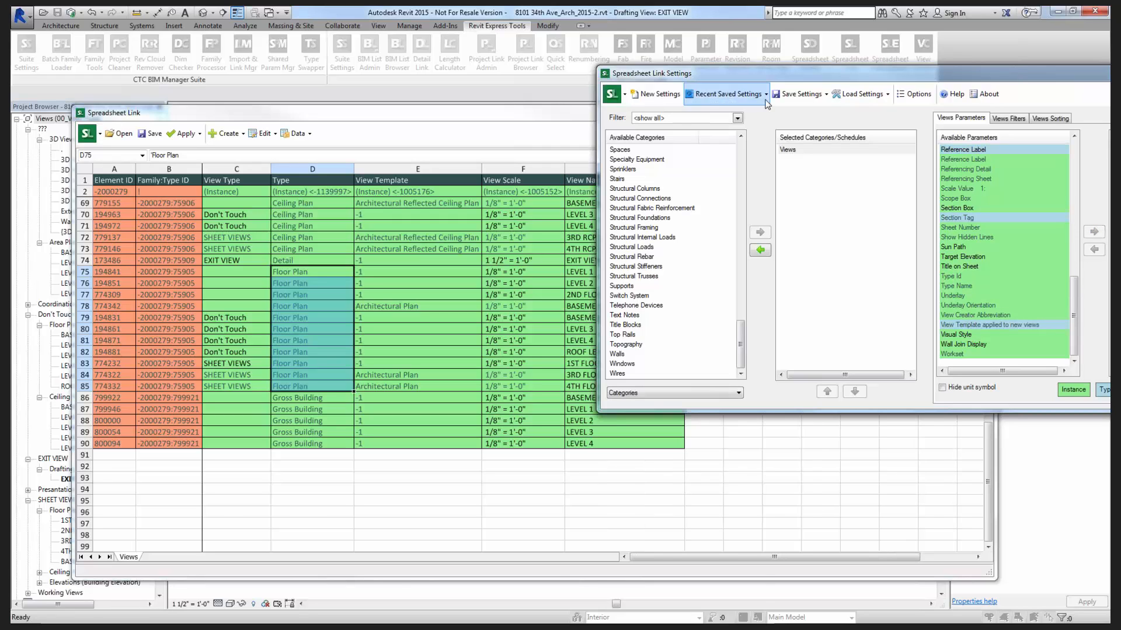
pyautogui.moveTo(819, 80); pyautogui.dragTo(932, 87)
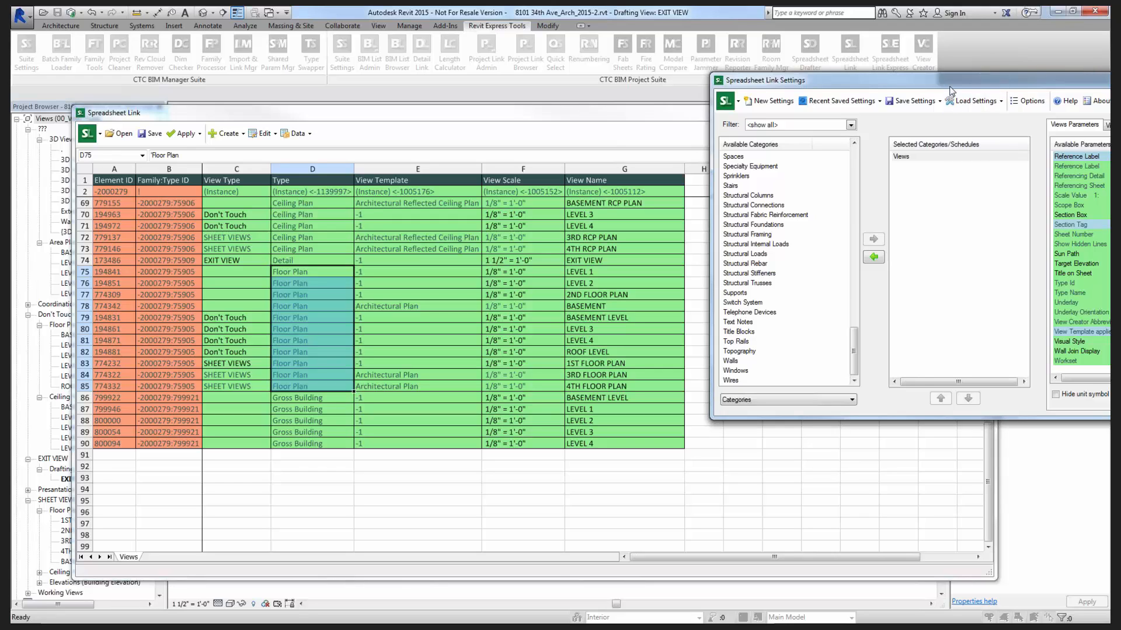
# Replace the current spreadsheet settings with those from the file View Renaming.slsettings, keeping the spreadsheet visible beside the settings window.
pyautogui.moveTo(950, 87); pyautogui.dragTo(665, 82)
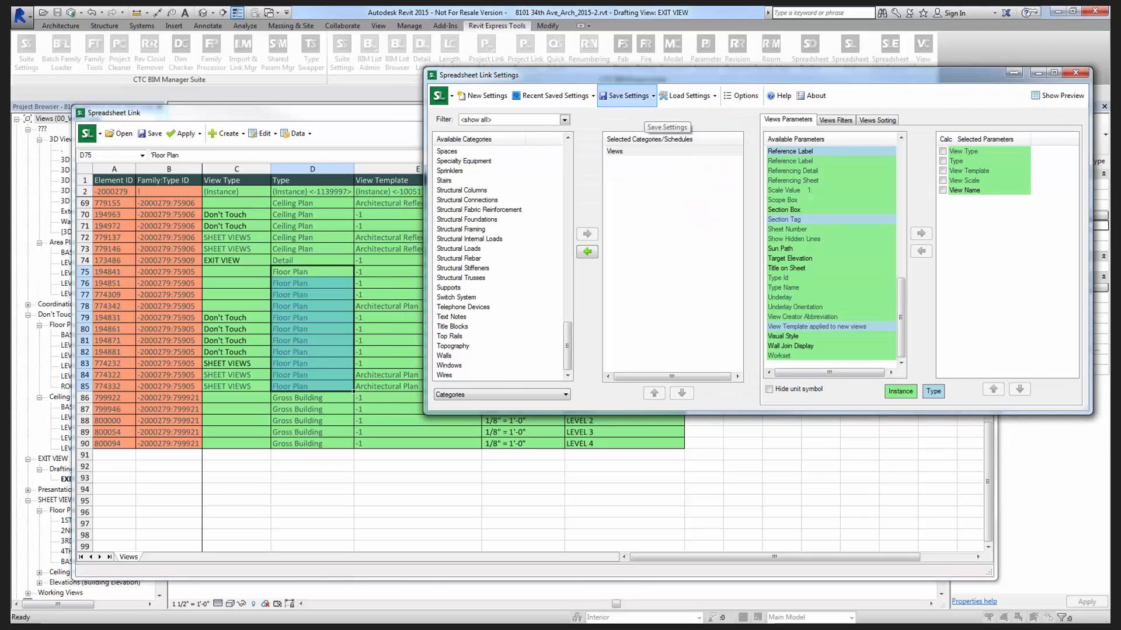
pyautogui.click(706, 98)
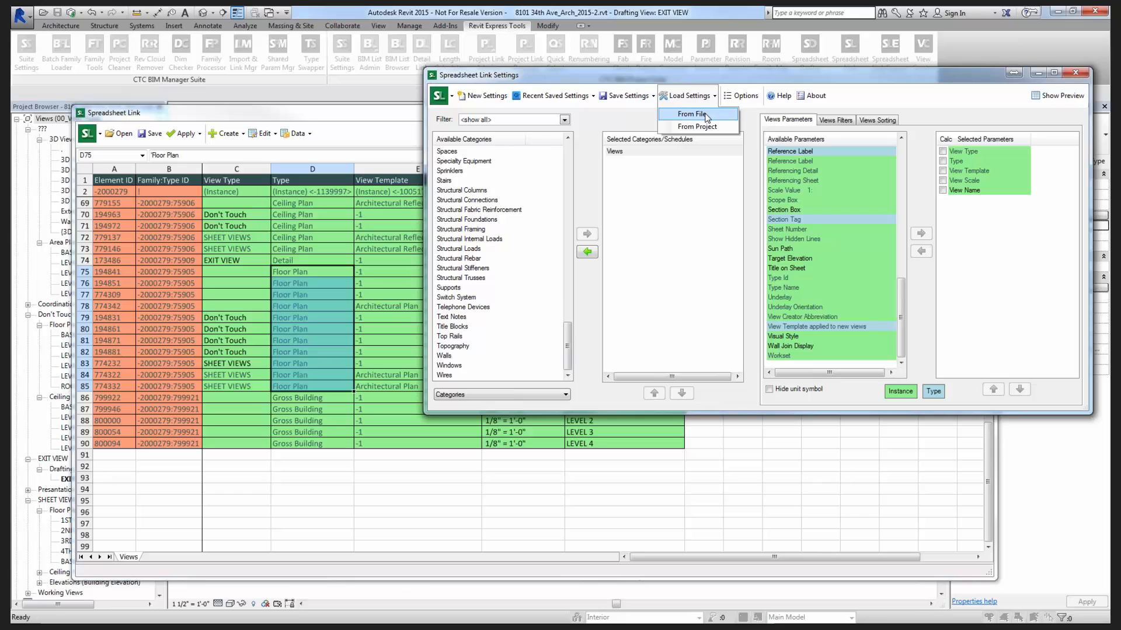
pyautogui.click(712, 116)
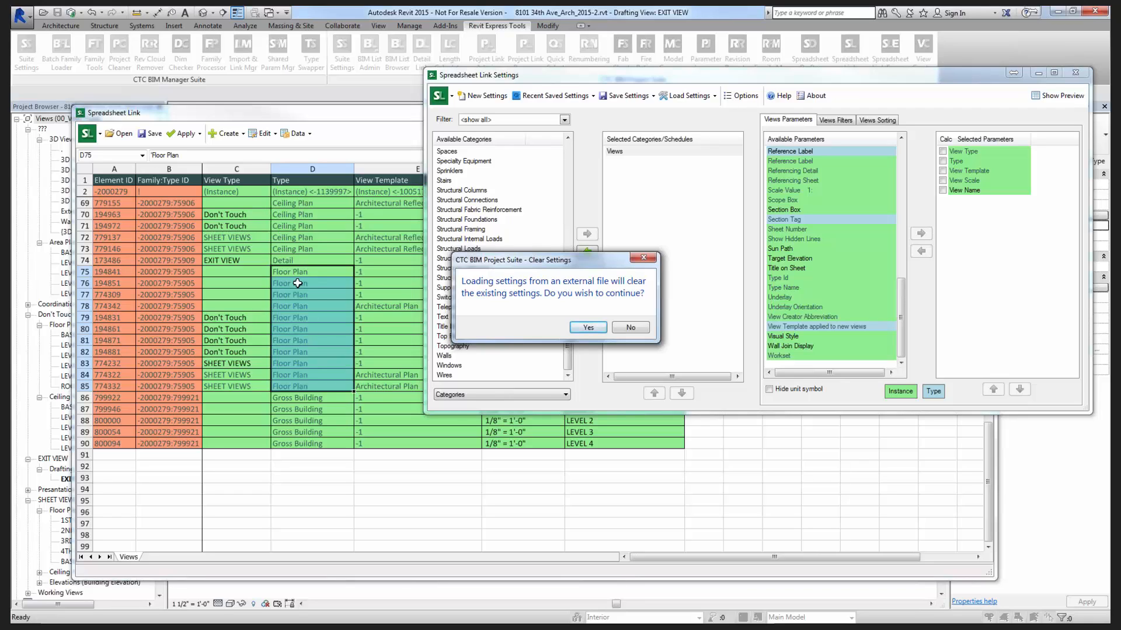
pyautogui.click(589, 327)
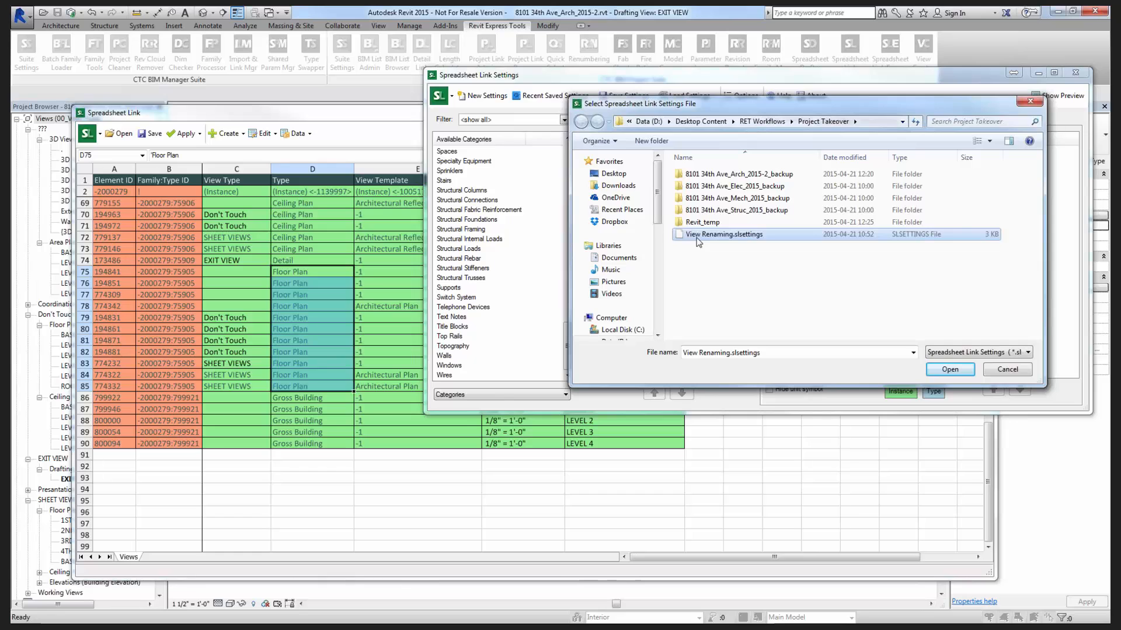
pyautogui.doubleClick(695, 237)
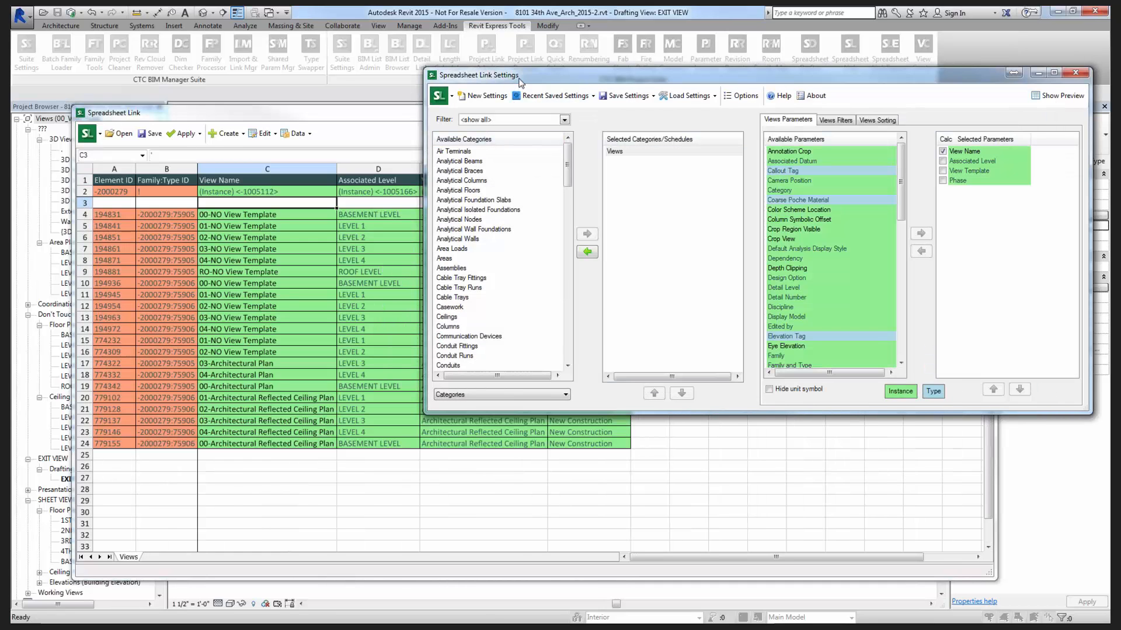
pyautogui.moveTo(532, 83); pyautogui.dragTo(572, 83)
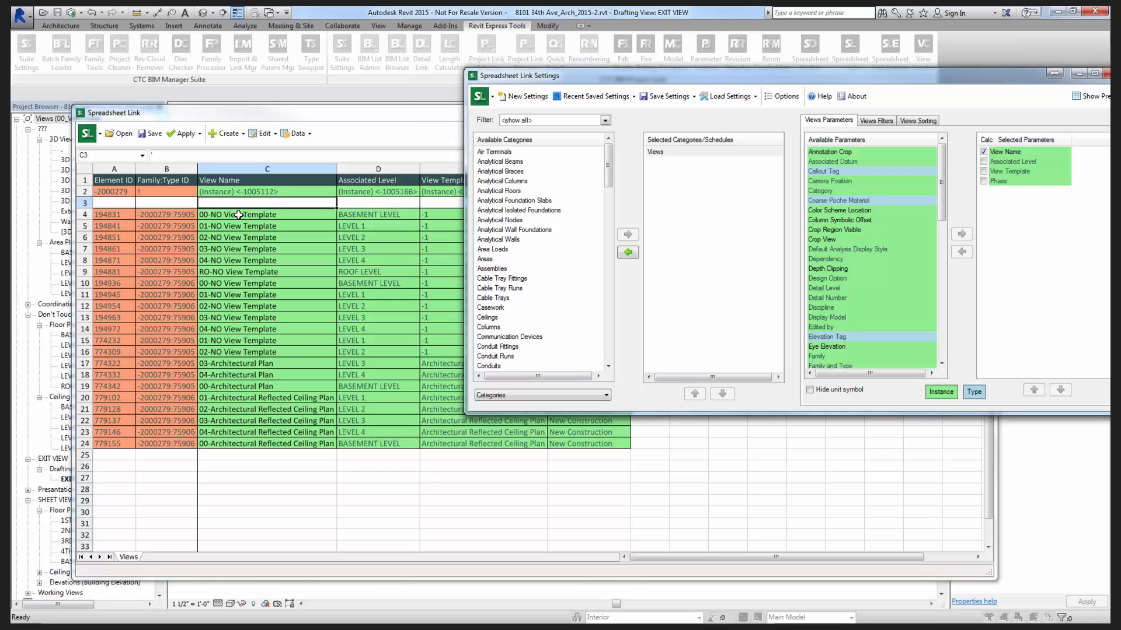
# Inspect the renaming formula in cell C4 and add the View Type parameter as a column to the Views spreadsheet.
pyautogui.click(239, 215)
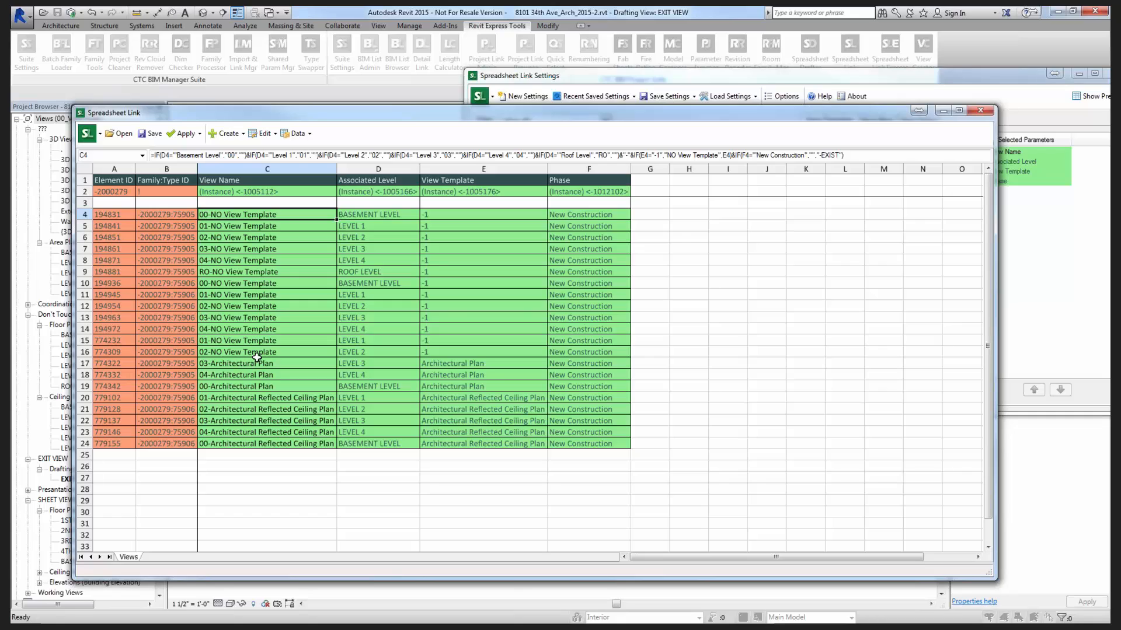
pyautogui.click(1039, 278)
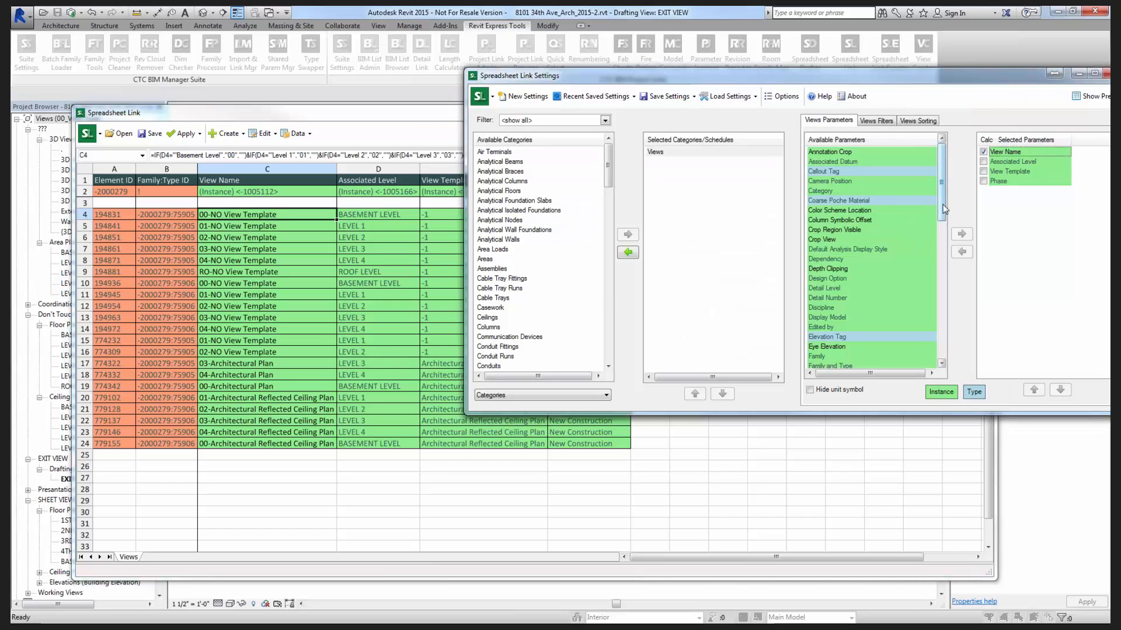
pyautogui.moveTo(943, 204); pyautogui.dragTo(944, 327)
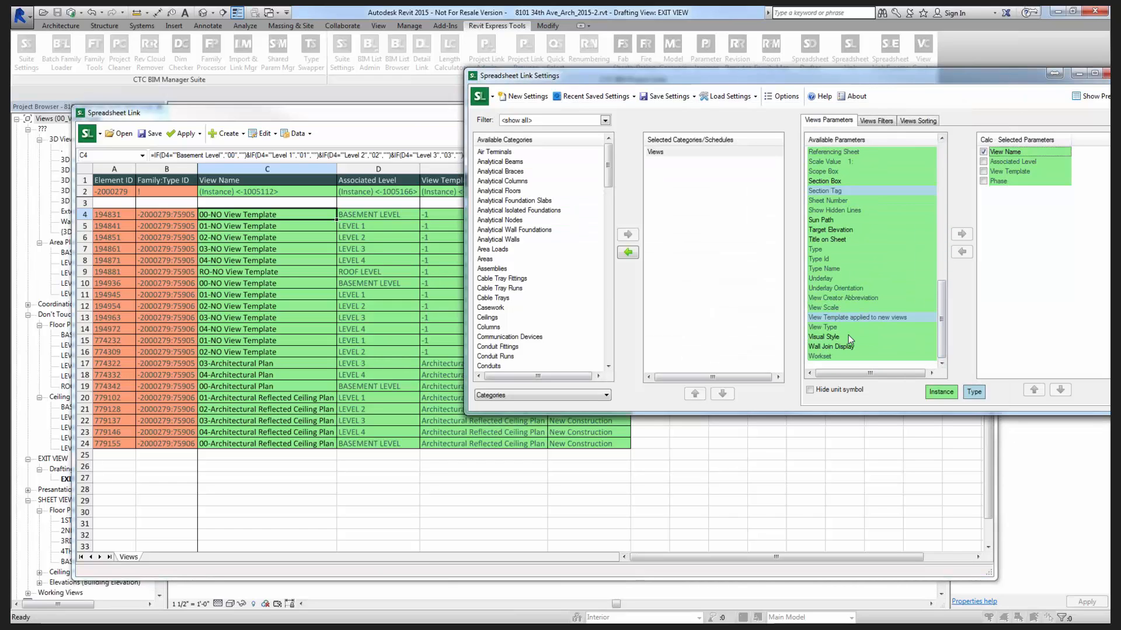
pyautogui.click(830, 329)
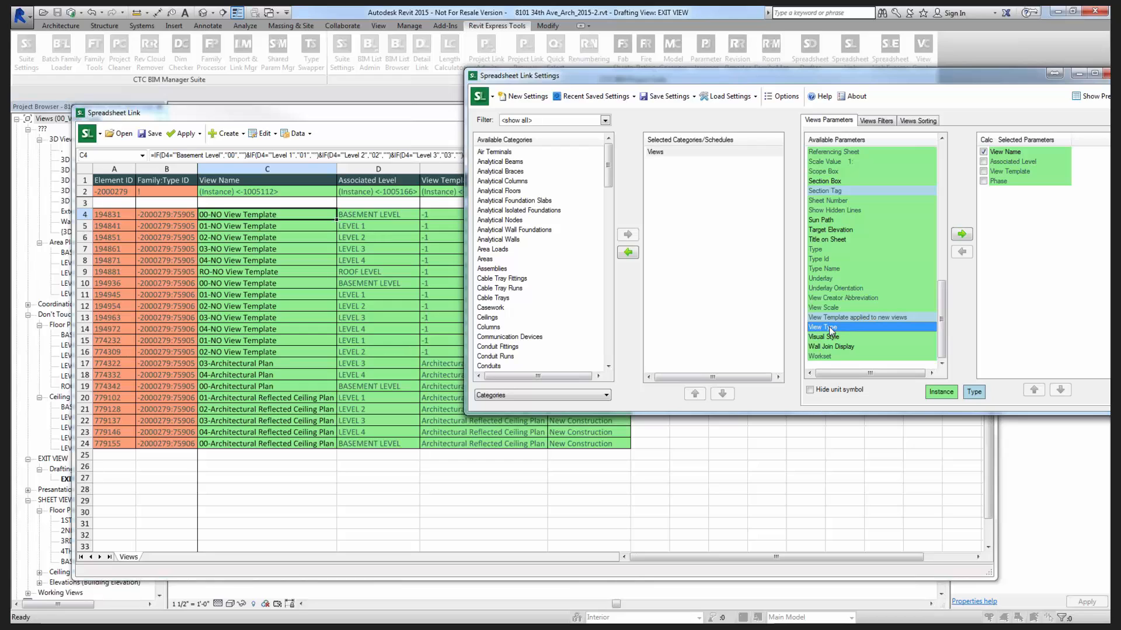
pyautogui.doubleClick(829, 327)
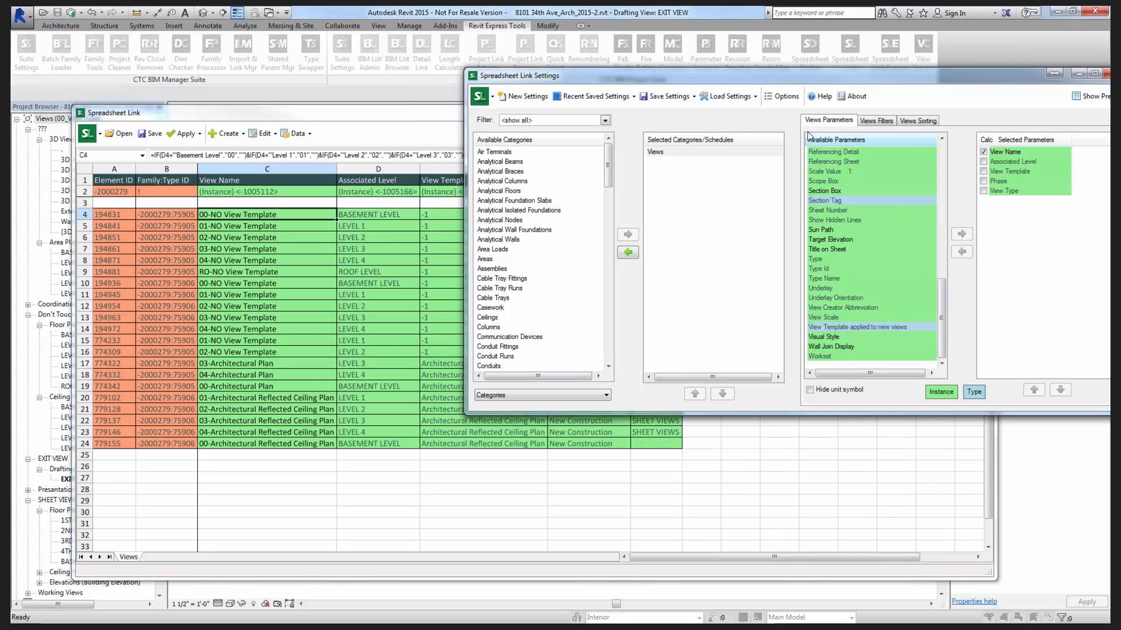
pyautogui.moveTo(796, 81); pyautogui.dragTo(1010, 160)
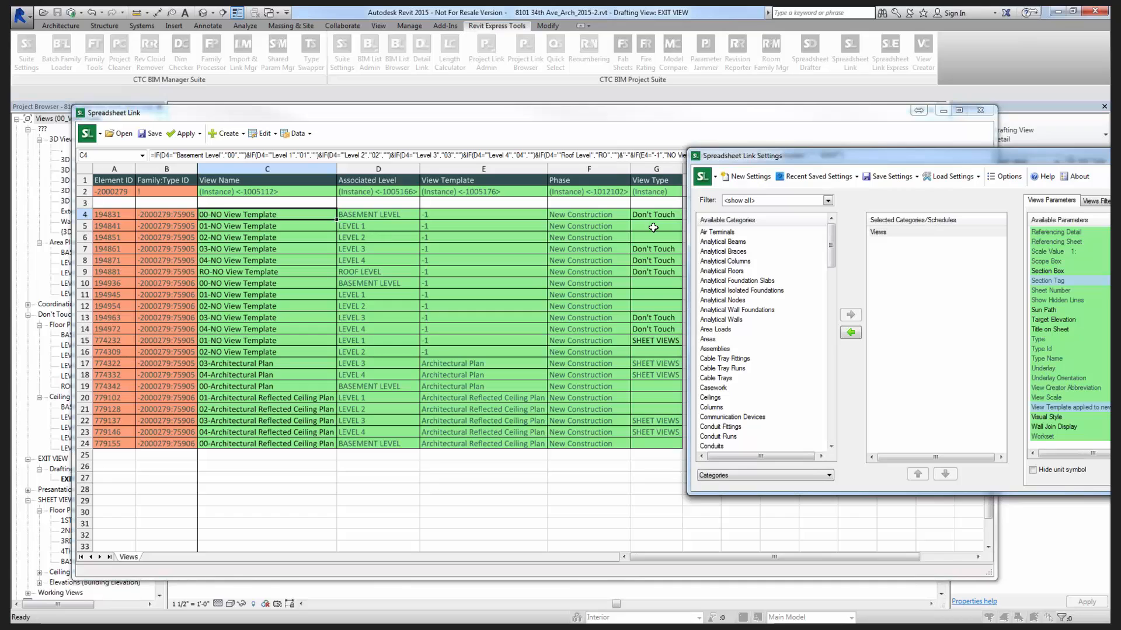
pyautogui.moveTo(1033, 153); pyautogui.dragTo(799, 126)
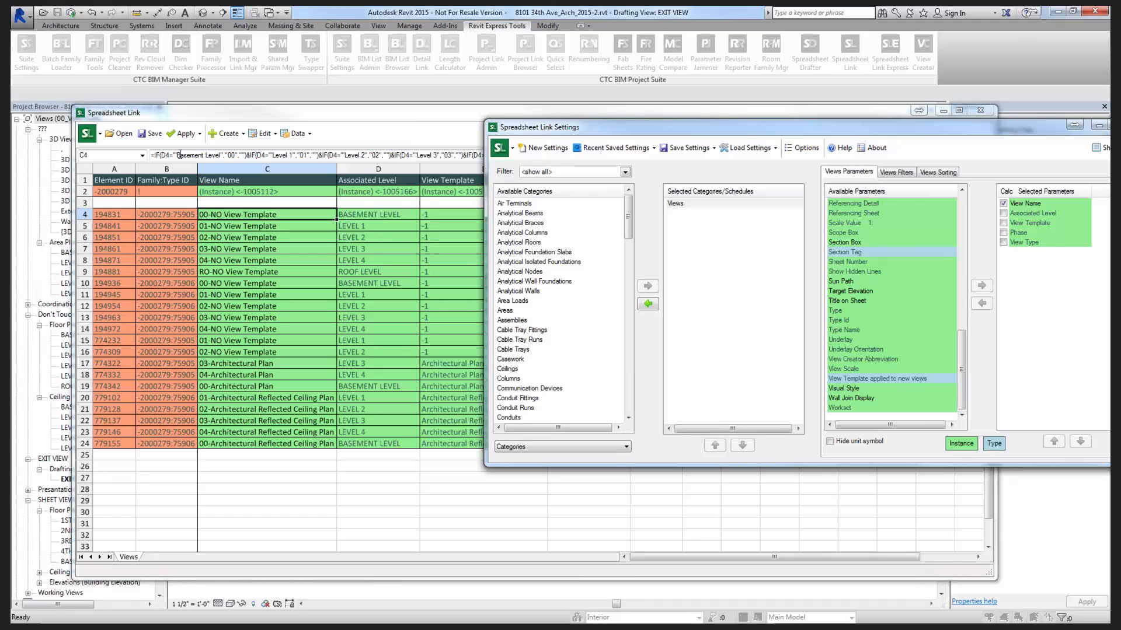
pyautogui.click(199, 133)
pyautogui.click(210, 153)
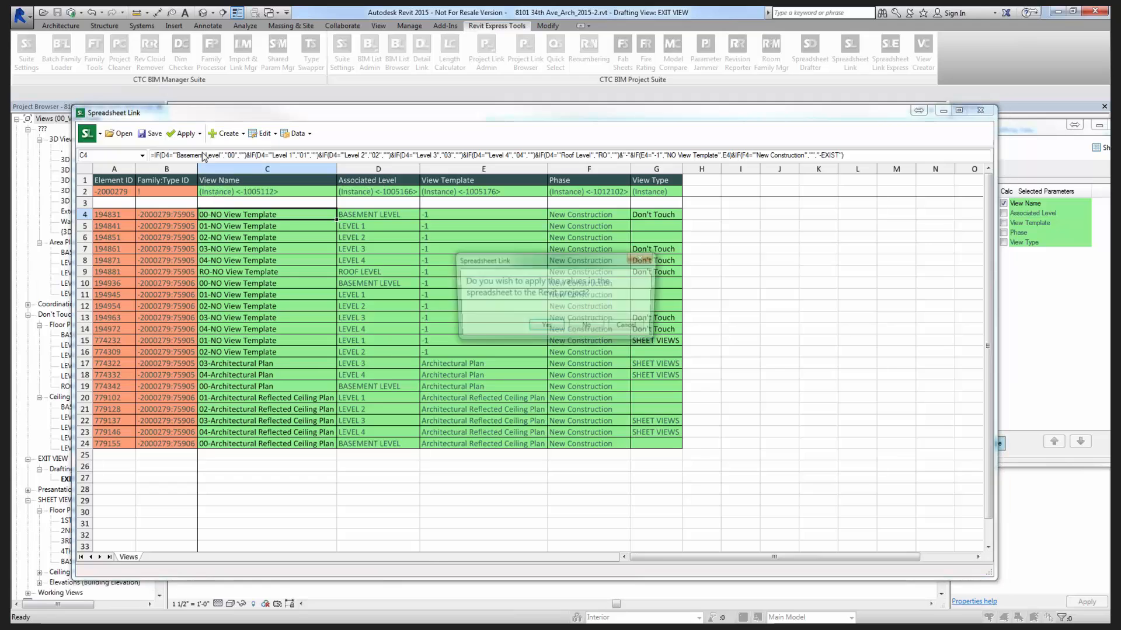
pyautogui.click(630, 328)
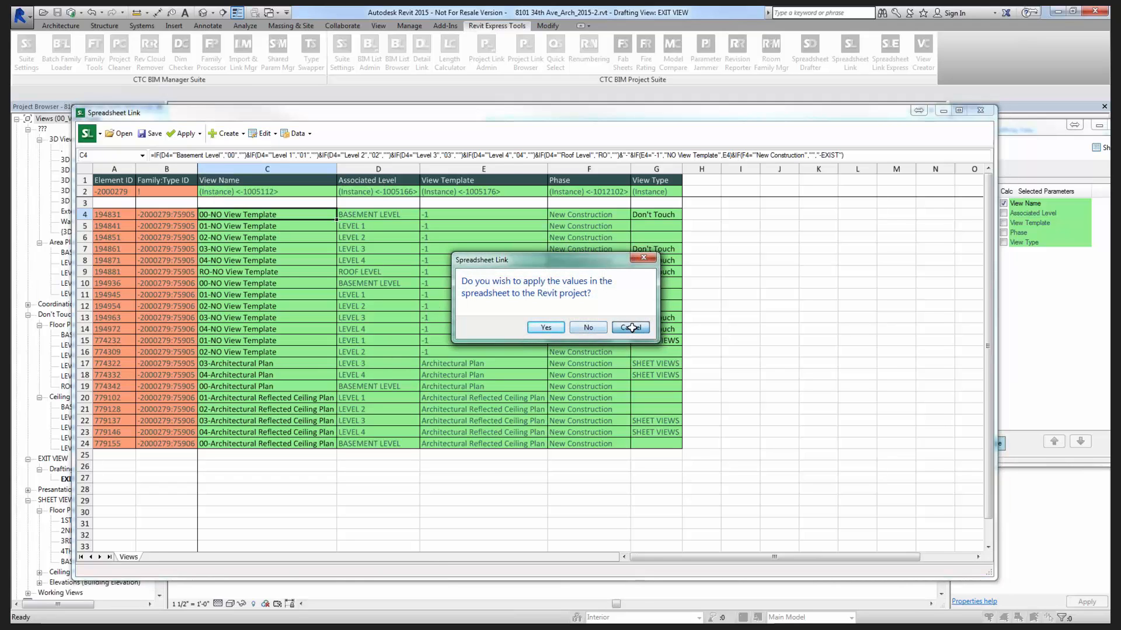
# Uncover the Project Browser and try to apply the active worksheet's values to the Revit project without renaming the corresponding levels and views.
pyautogui.moveTo(483, 121); pyautogui.dragTo(575, 111)
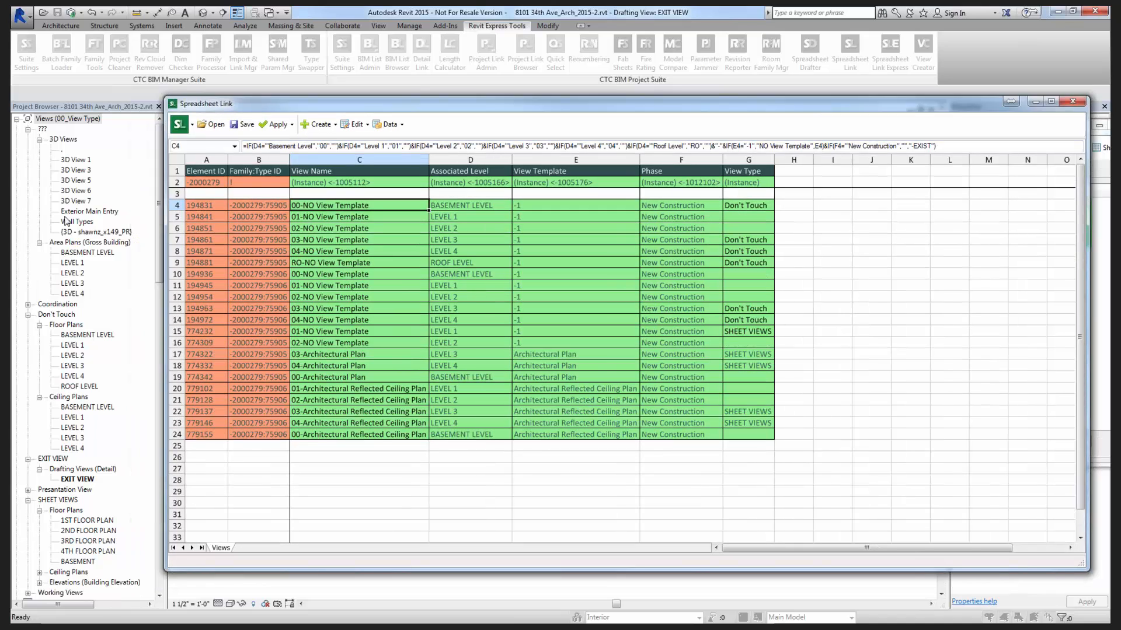
pyautogui.click(278, 125)
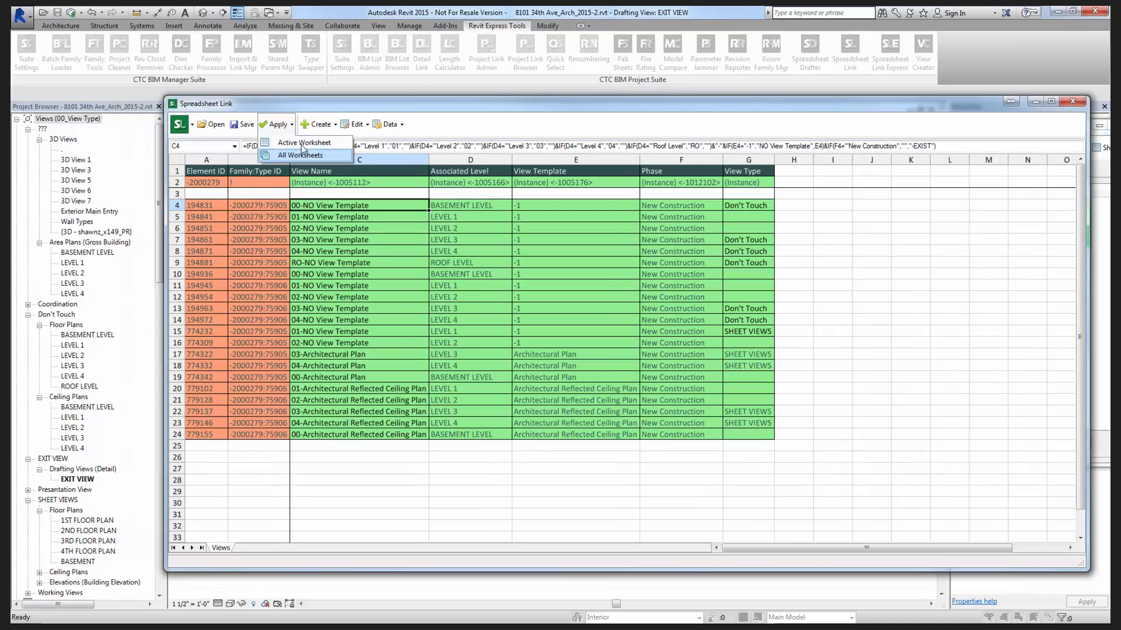
pyautogui.click(300, 144)
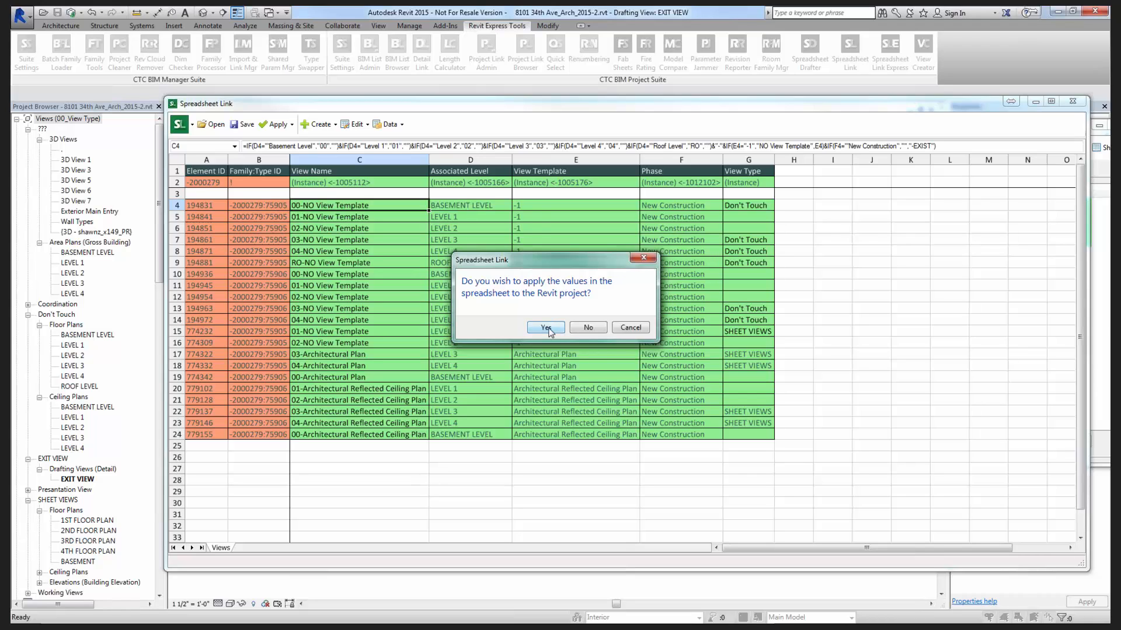
pyautogui.click(545, 328)
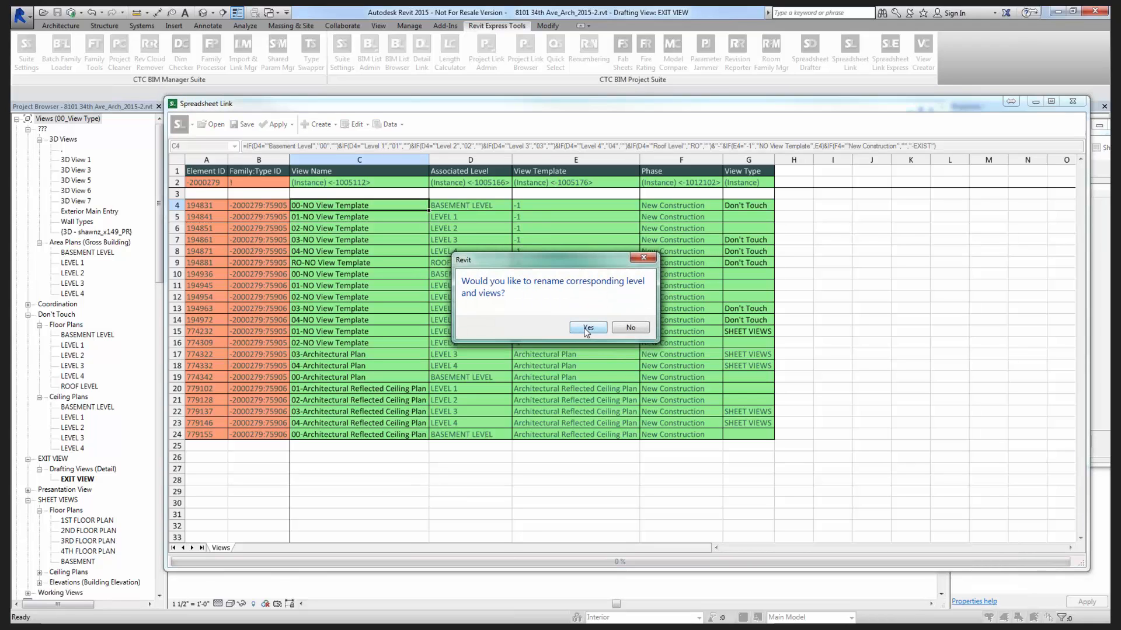
pyautogui.click(632, 327)
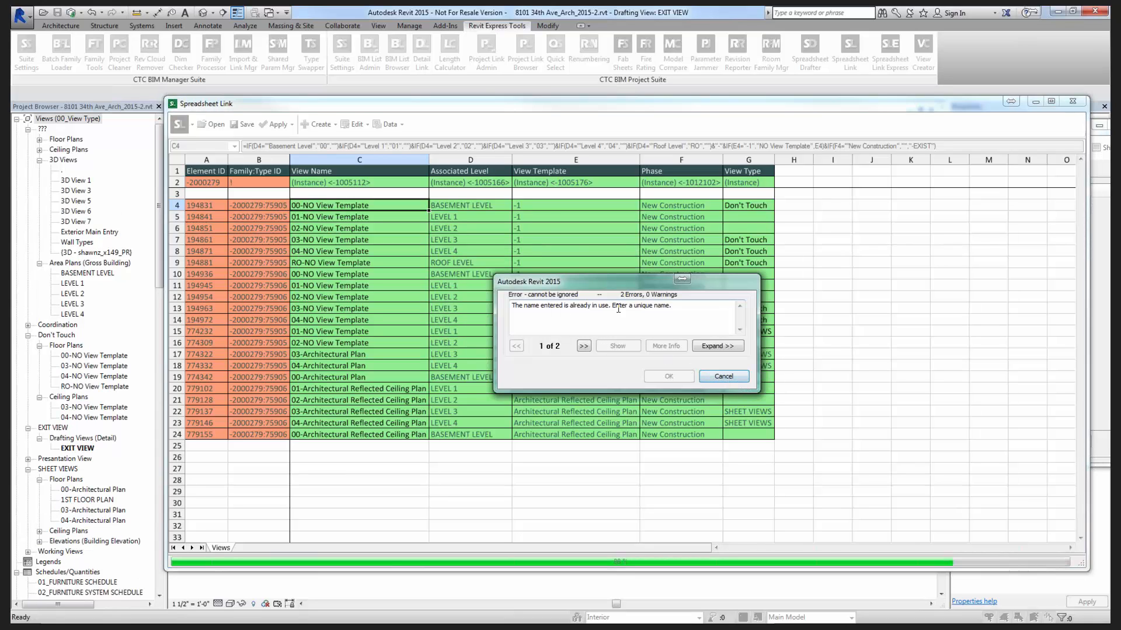
pyautogui.click(724, 377)
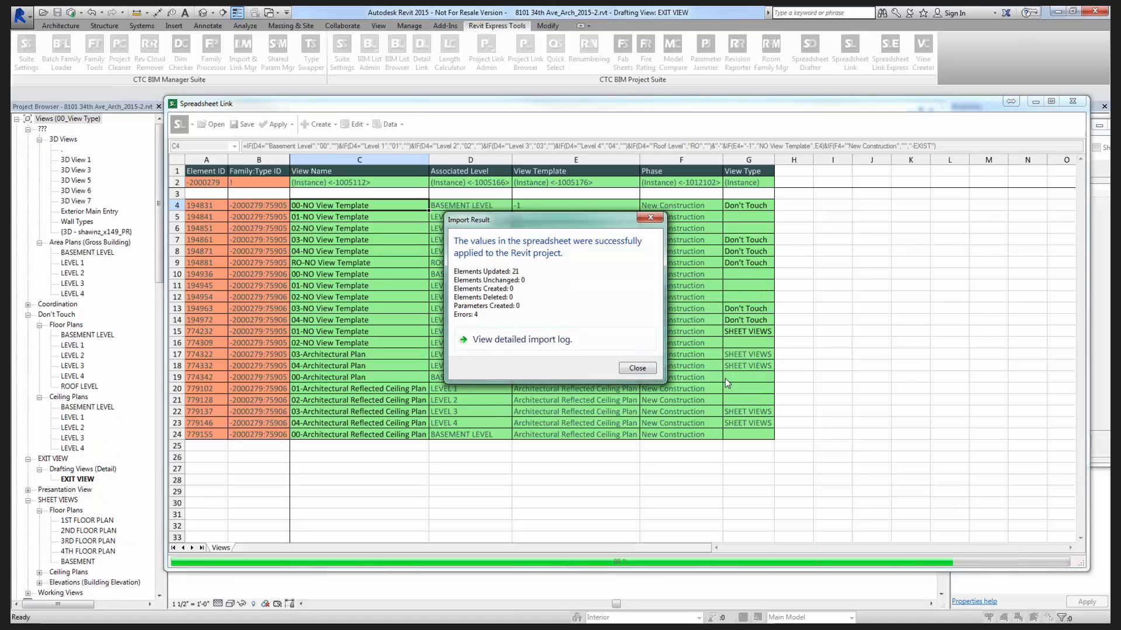
# Close the import result, the spreadsheet and the Spreadsheet Link settings without saving the settings.
pyautogui.click(637, 369)
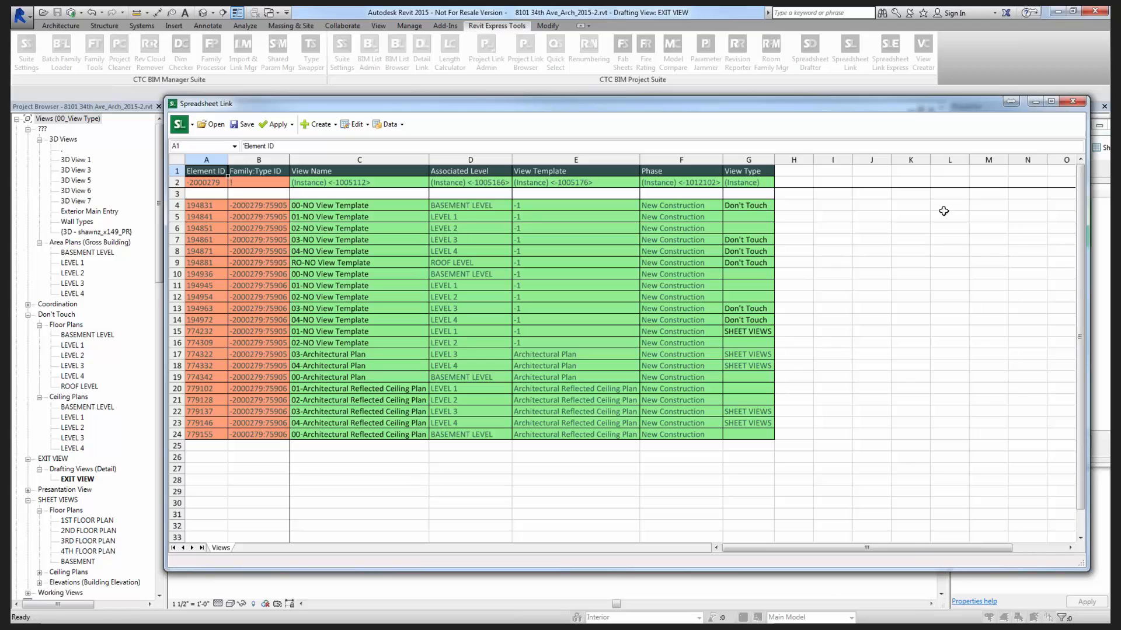
pyautogui.click(1072, 103)
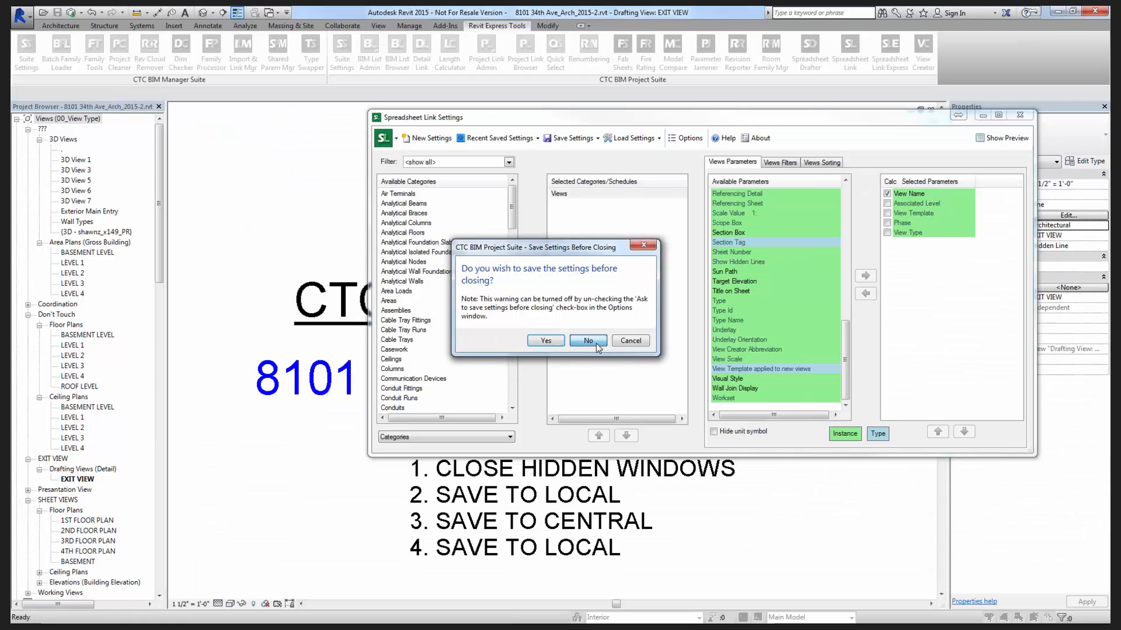
pyautogui.click(588, 341)
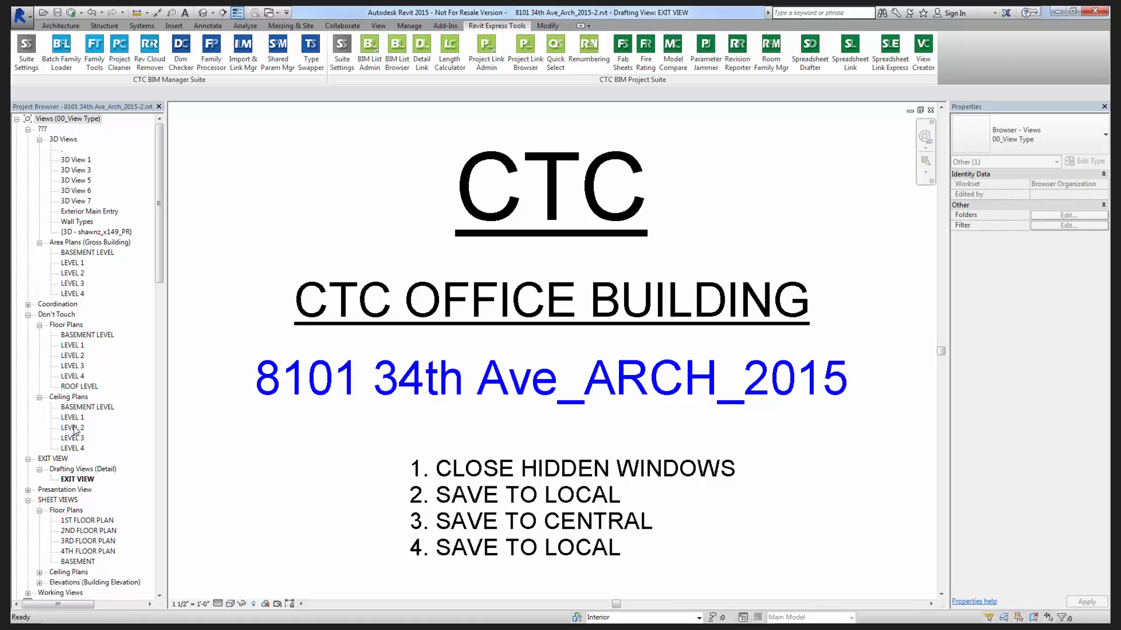
# Open the 1ST FLOOR PLAN view under SHEET VIEWS and examine its rooms, tags, grids and entry area.
pyautogui.doubleClick(83, 522)
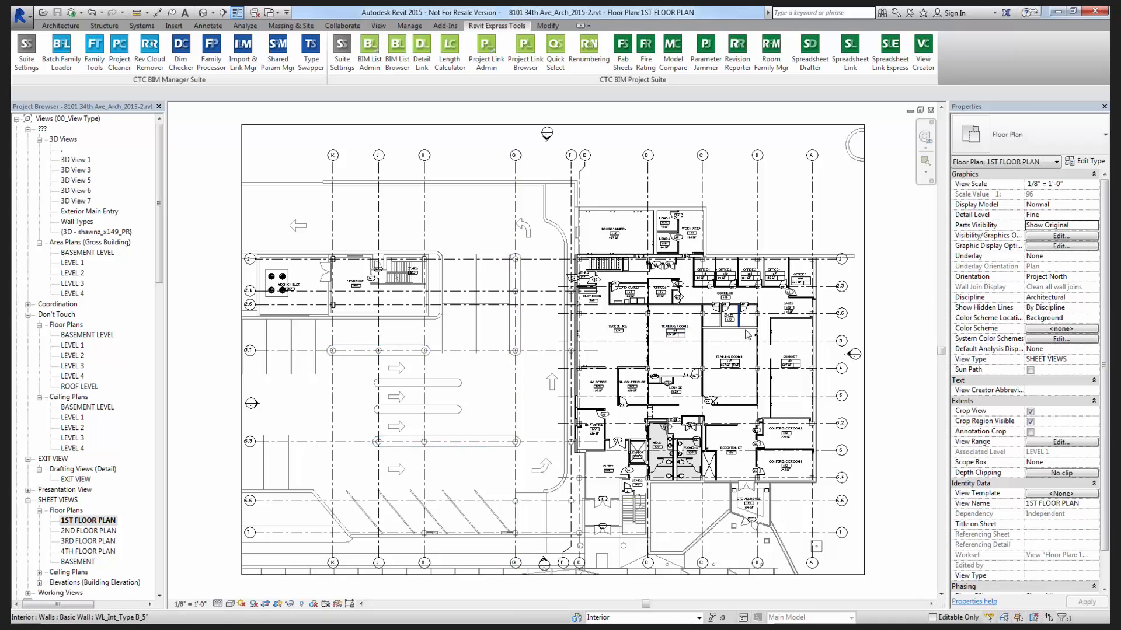
pyautogui.scroll(4, 747, 334)
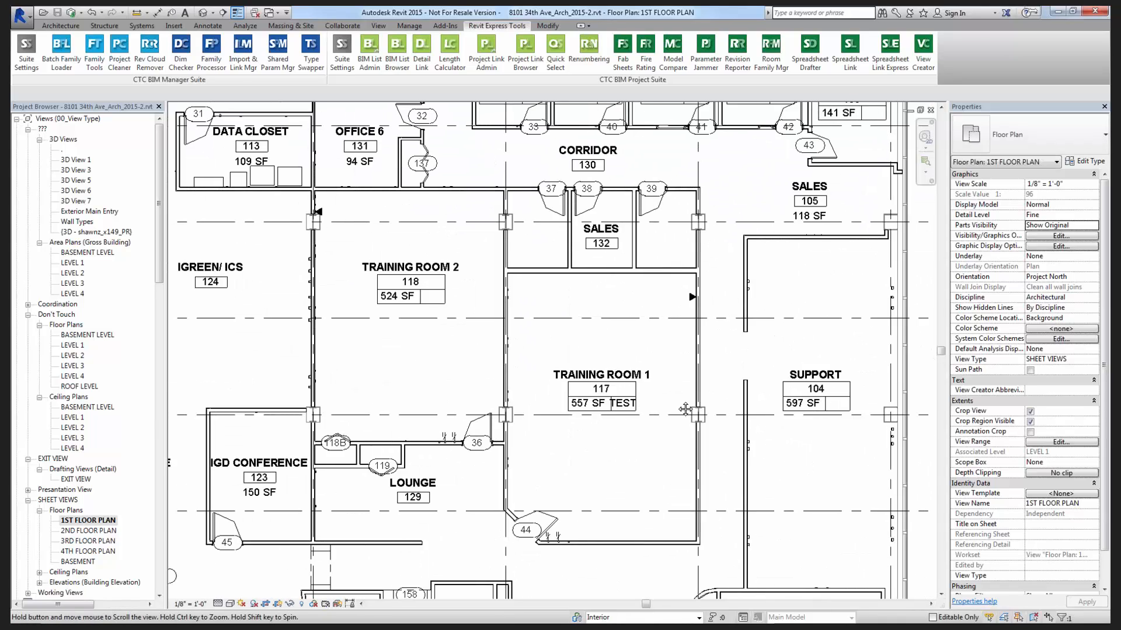
pyautogui.moveTo(620, 338); pyautogui.dragTo(600, 368, button='middle')
pyautogui.moveTo(463, 370); pyautogui.dragTo(490, 485, button='middle')
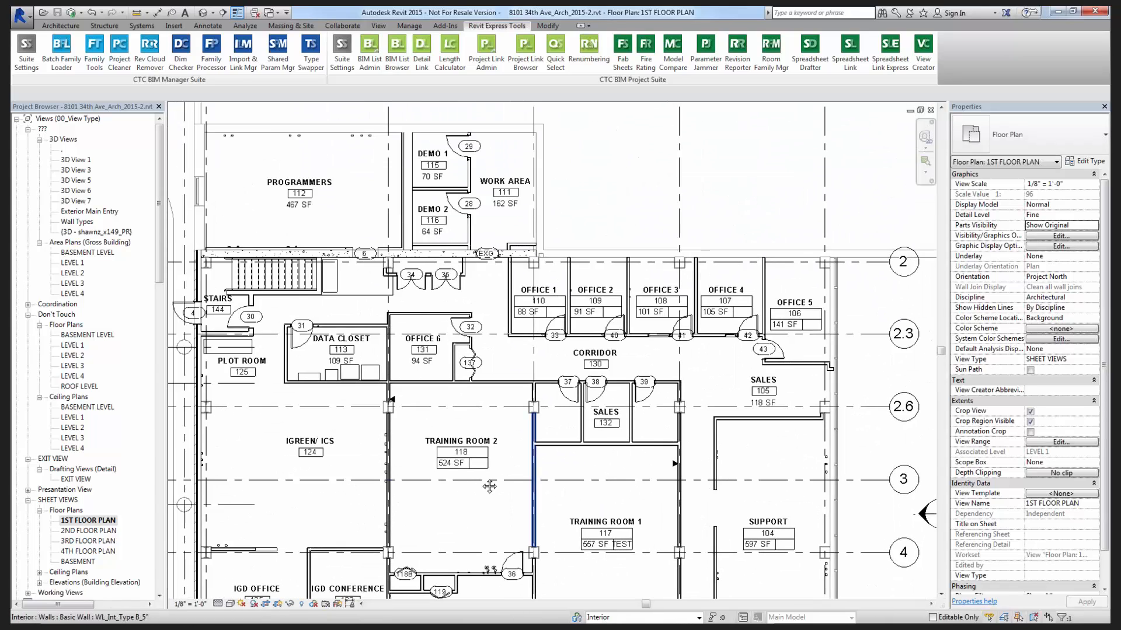
pyautogui.scroll(-1, 492, 483)
pyautogui.moveTo(553, 413); pyautogui.dragTo(617, 112, button='middle')
pyautogui.scroll(-1, 662, 173)
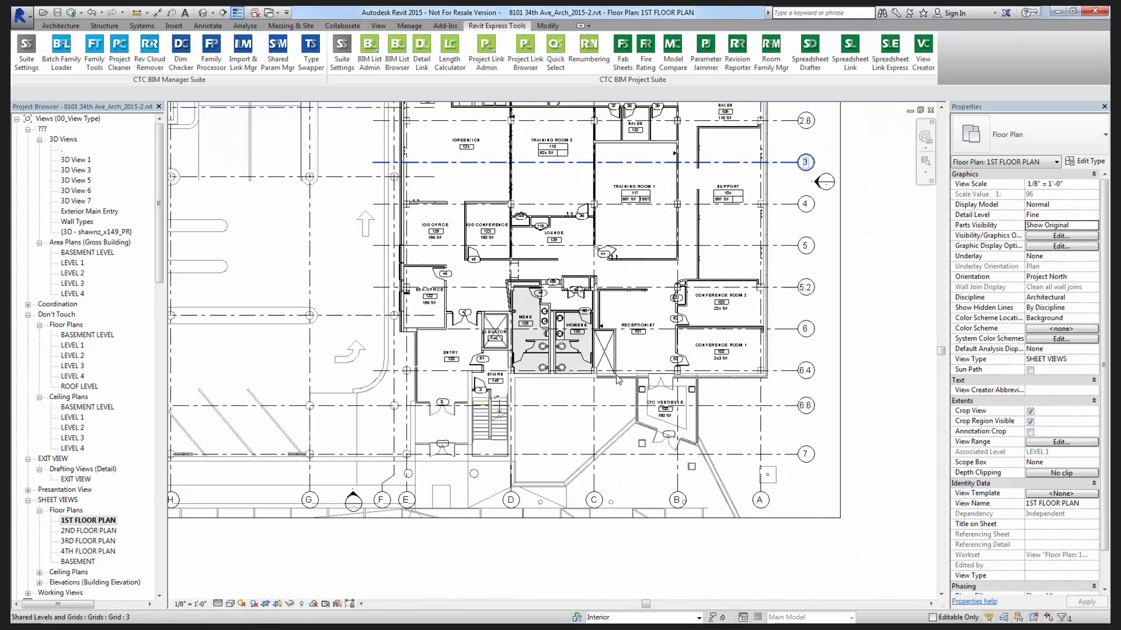
pyautogui.scroll(2, 662, 435)
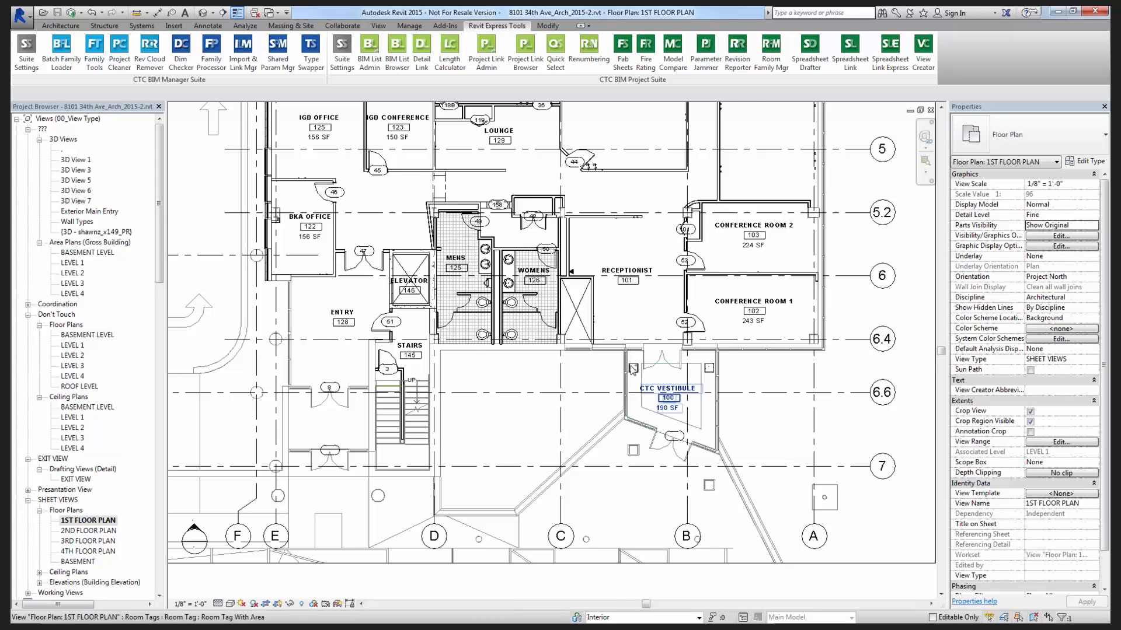
pyautogui.scroll(-2, 623, 228)
pyautogui.moveTo(615, 195); pyautogui.dragTo(558, 383, button='middle')
pyautogui.scroll(1, 551, 349)
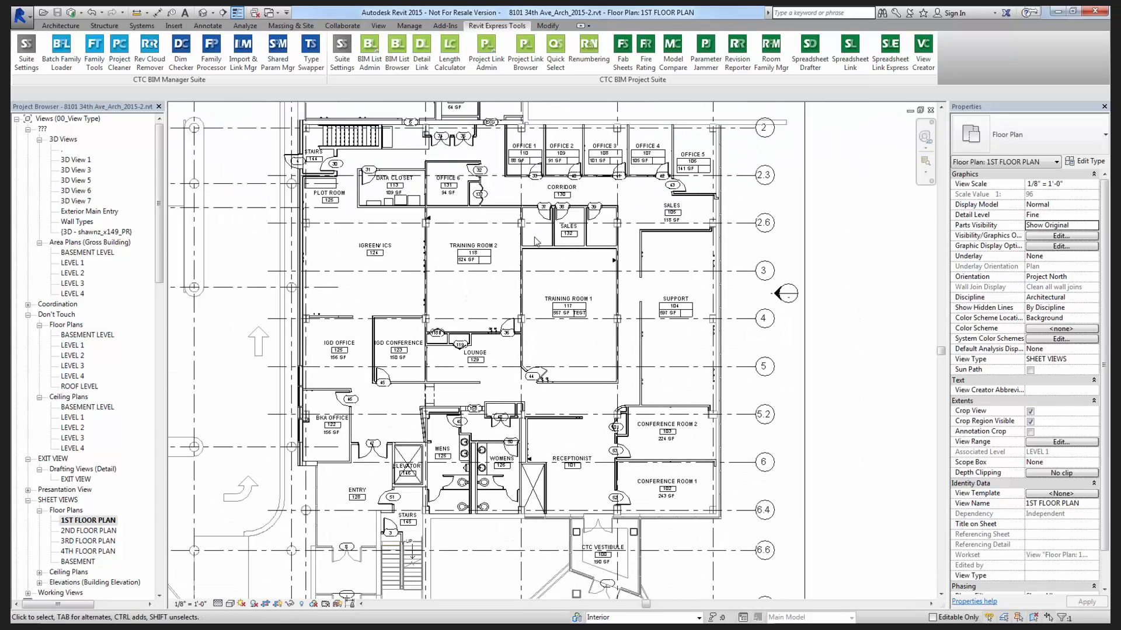
pyautogui.scroll(-1, 554, 329)
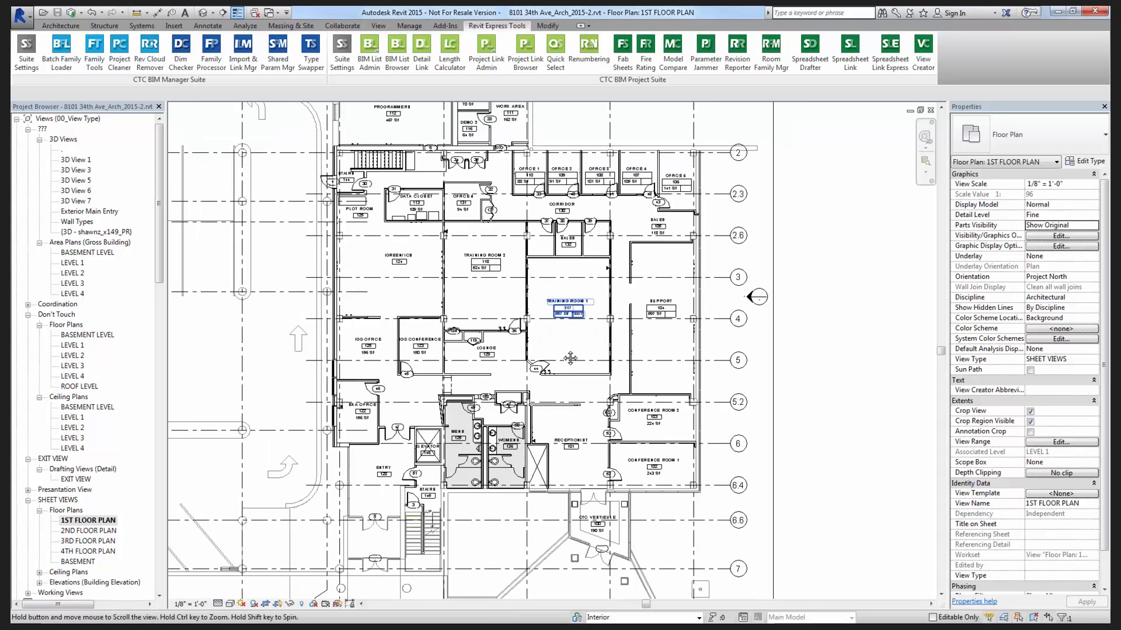
pyautogui.moveTo(555, 330); pyautogui.dragTo(559, 384, button='middle')
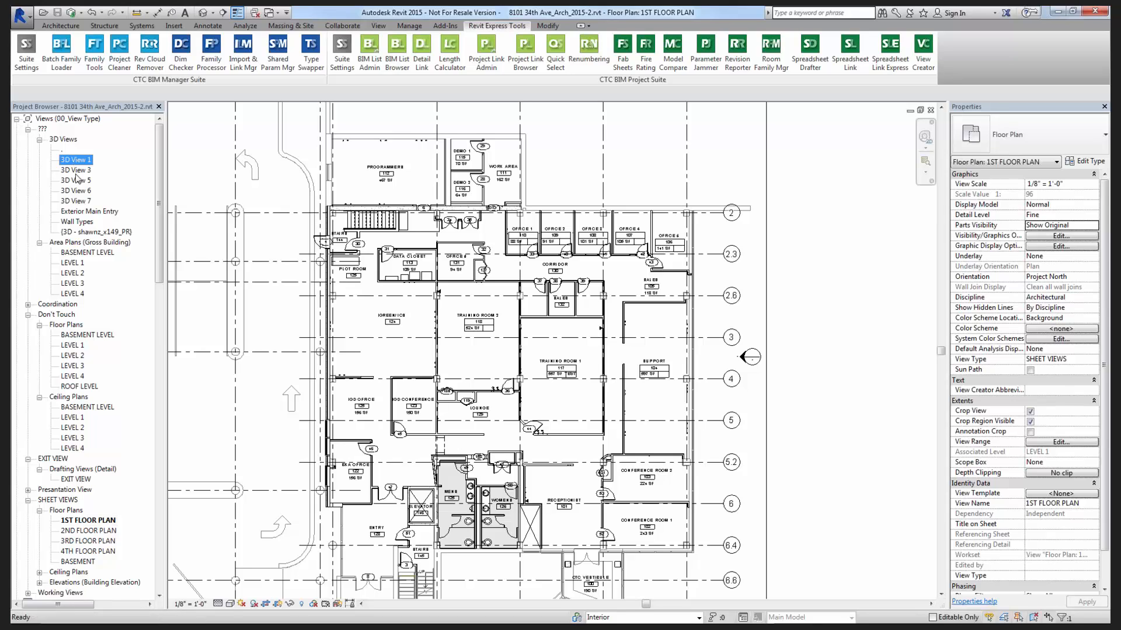
# Open Project Cleaner and set its options to organize views by On Sheets/Type and sheets by All.
pyautogui.click(96, 231)
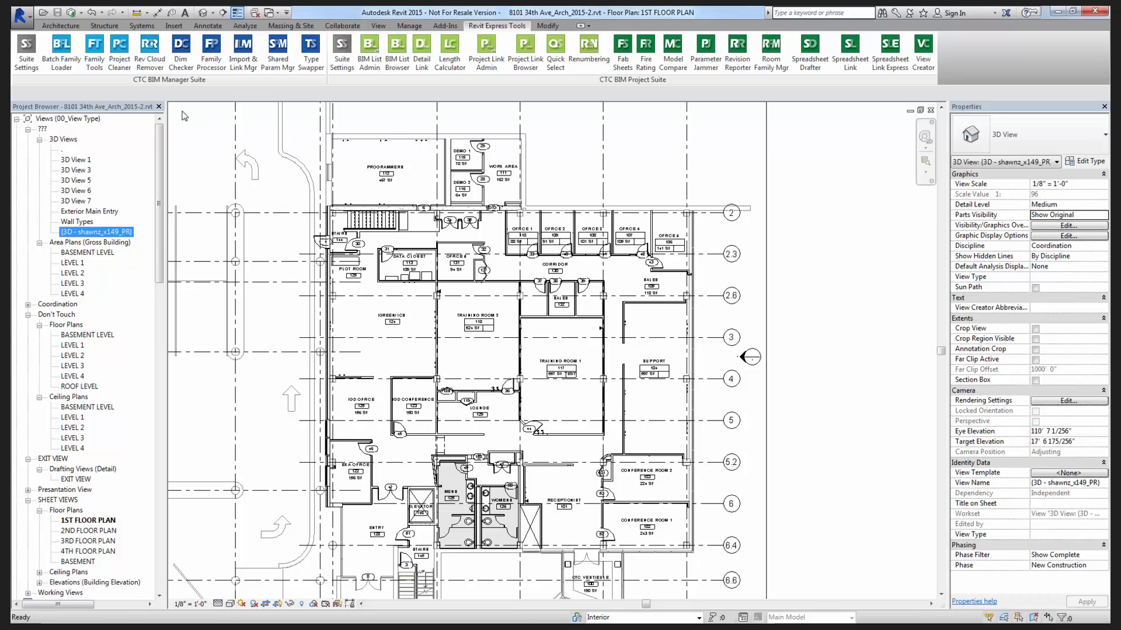
pyautogui.click(488, 29)
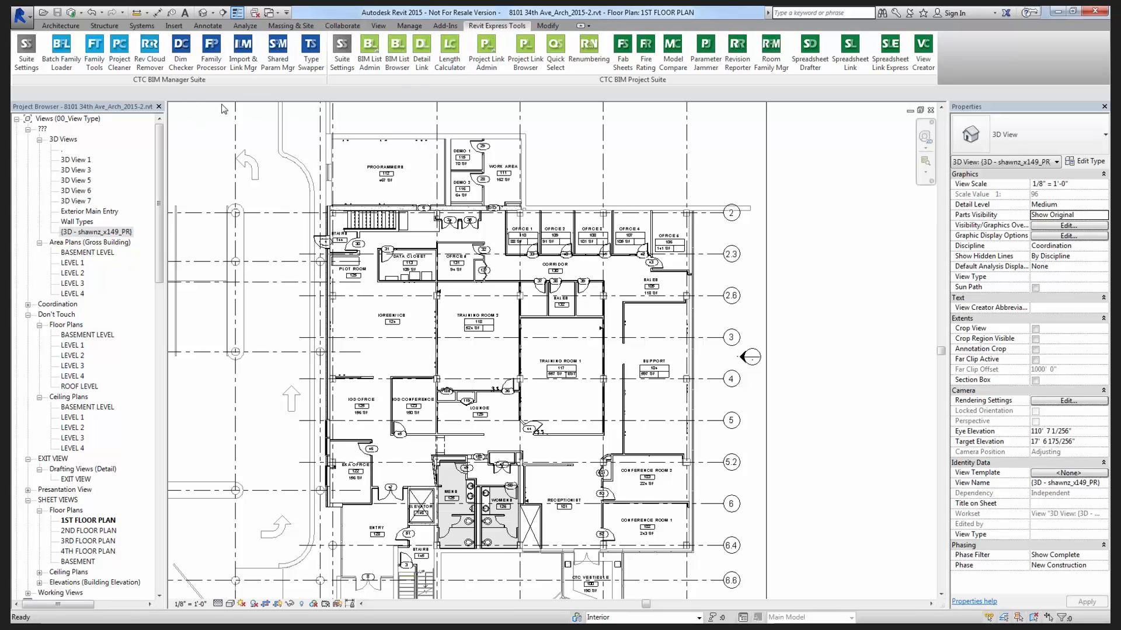
pyautogui.click(120, 65)
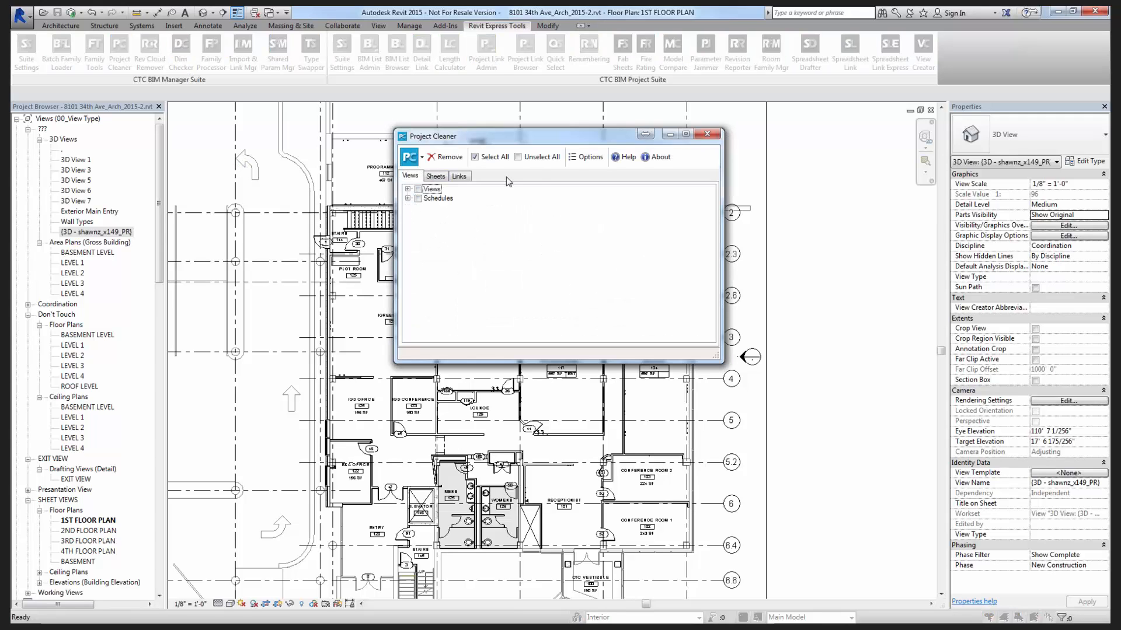
pyautogui.click(586, 156)
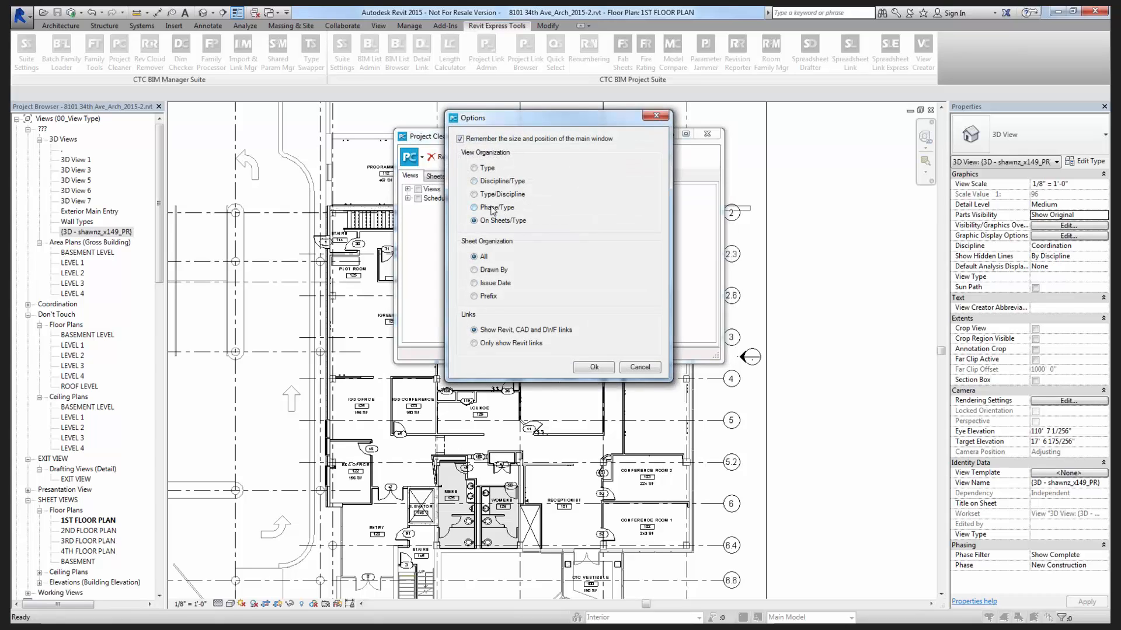
pyautogui.click(474, 168)
pyautogui.click(506, 196)
pyautogui.click(495, 209)
pyautogui.click(491, 225)
pyautogui.moveTo(514, 120); pyautogui.dragTo(583, 126)
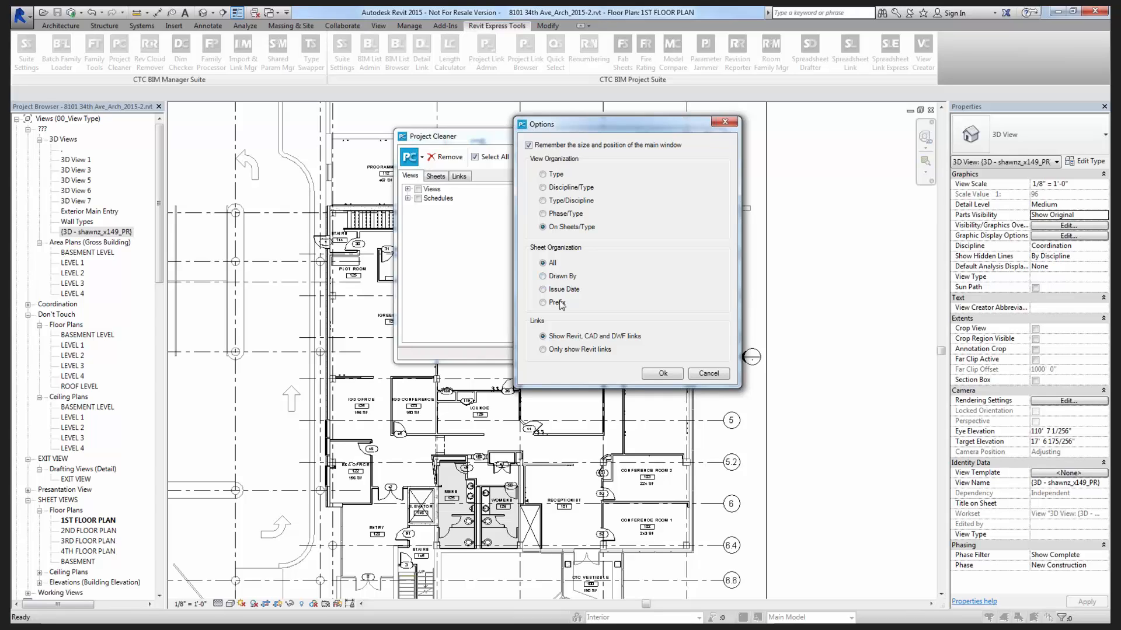
pyautogui.click(549, 264)
pyautogui.click(552, 265)
pyautogui.click(663, 374)
# Review the linked files in Project Cleaner and expand the Views group in its list of views.
pyautogui.click(459, 176)
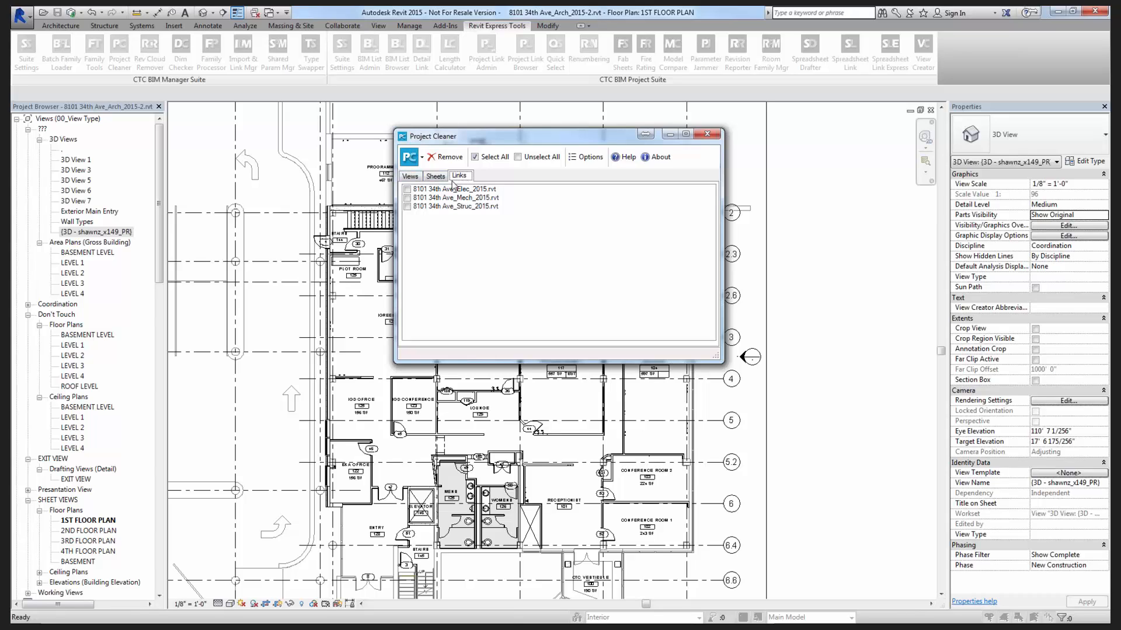
pyautogui.click(409, 177)
pyautogui.click(408, 189)
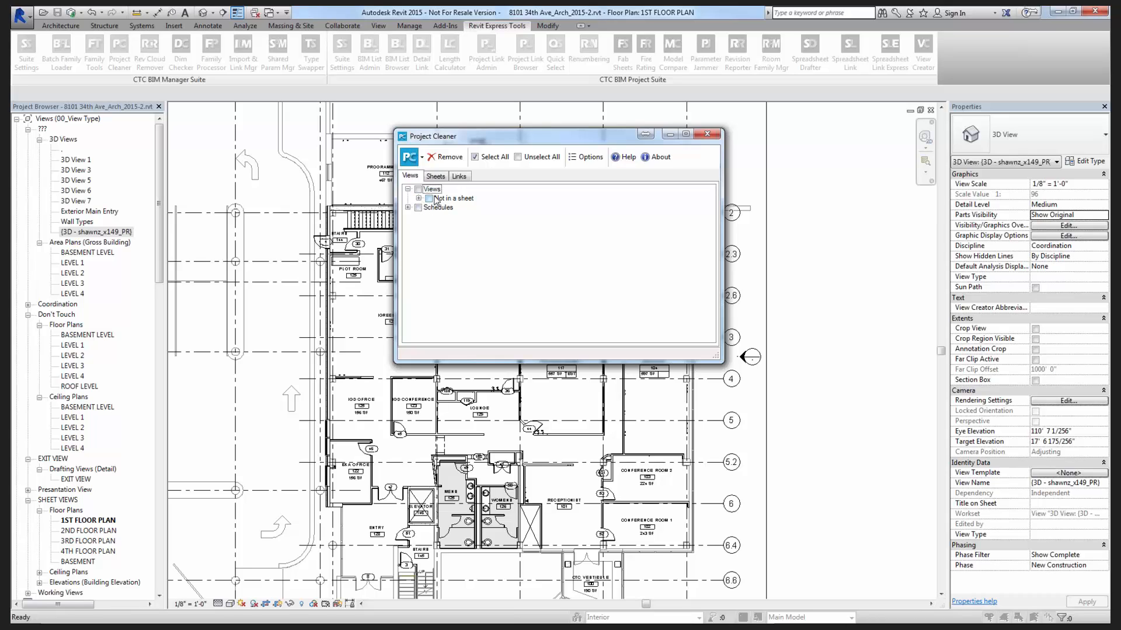
# Mark the eight schedules from 01_FURNITURE SCHEDULE through 08_GENERIC FAMILY SCHEDULE in Project Cleaner's Schedules group.
pyautogui.click(407, 209)
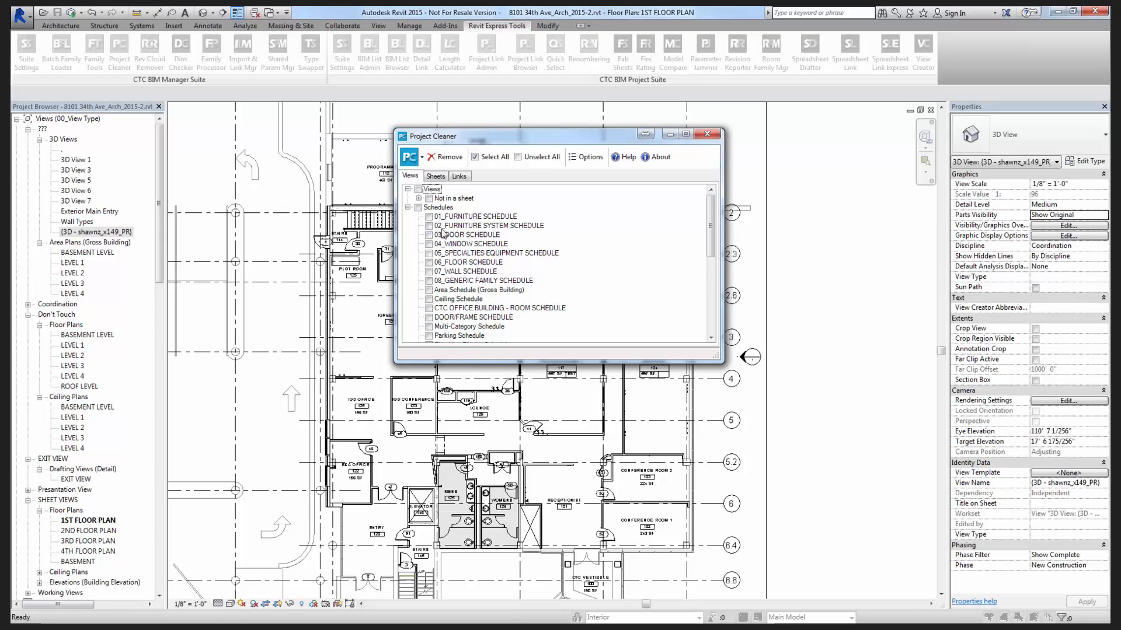
pyautogui.scroll(-1, 441, 233)
pyautogui.scroll(1, 441, 233)
pyautogui.click(429, 216)
pyautogui.click(429, 226)
pyautogui.click(429, 235)
pyautogui.click(428, 243)
pyautogui.click(429, 253)
pyautogui.click(429, 263)
pyautogui.click(429, 272)
pyautogui.click(428, 280)
pyautogui.scroll(-2, 457, 312)
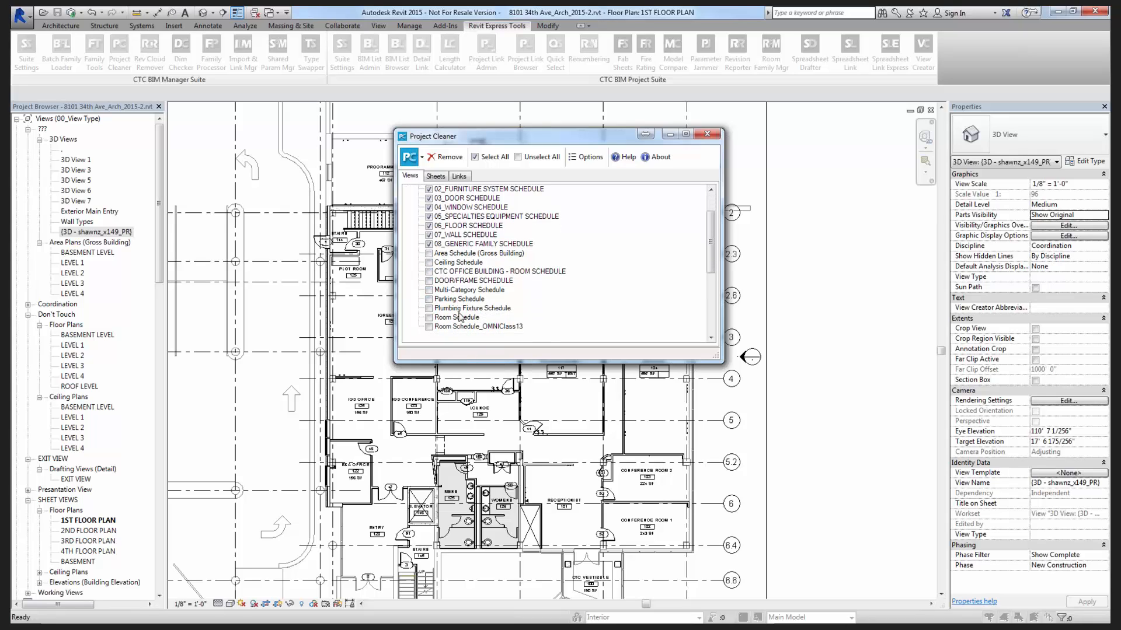
# Mark the remaining eight schedules, from Area Schedule (Gross Building) through Room Schedule_OMNIClass13, in the Schedules group.
pyautogui.click(429, 326)
pyautogui.click(428, 308)
pyautogui.click(430, 299)
pyautogui.click(429, 290)
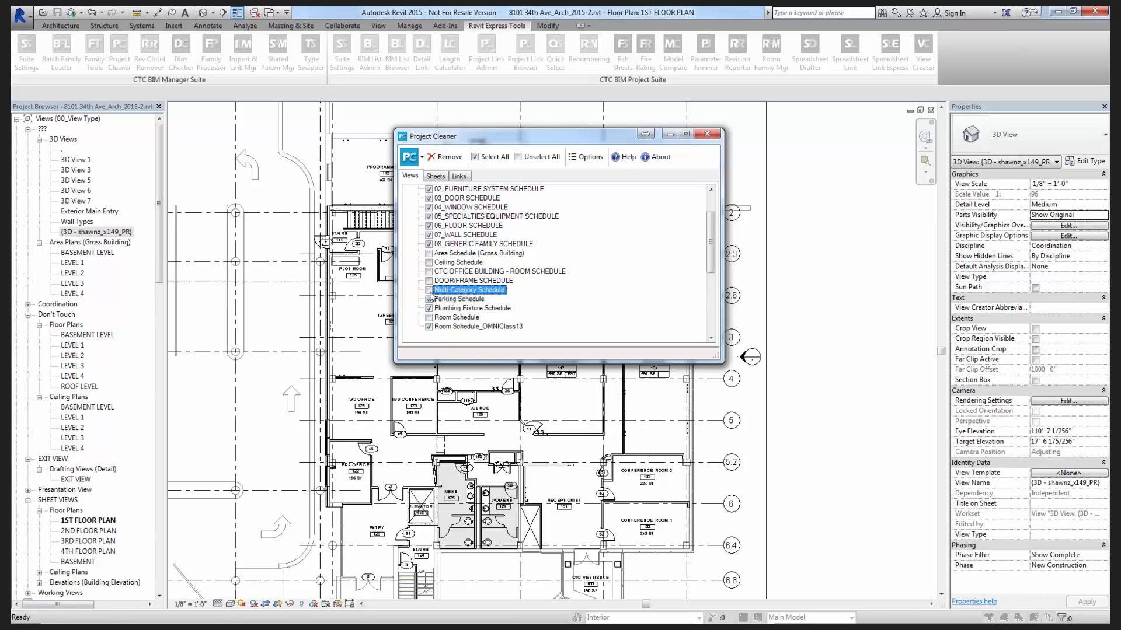
pyautogui.click(449, 318)
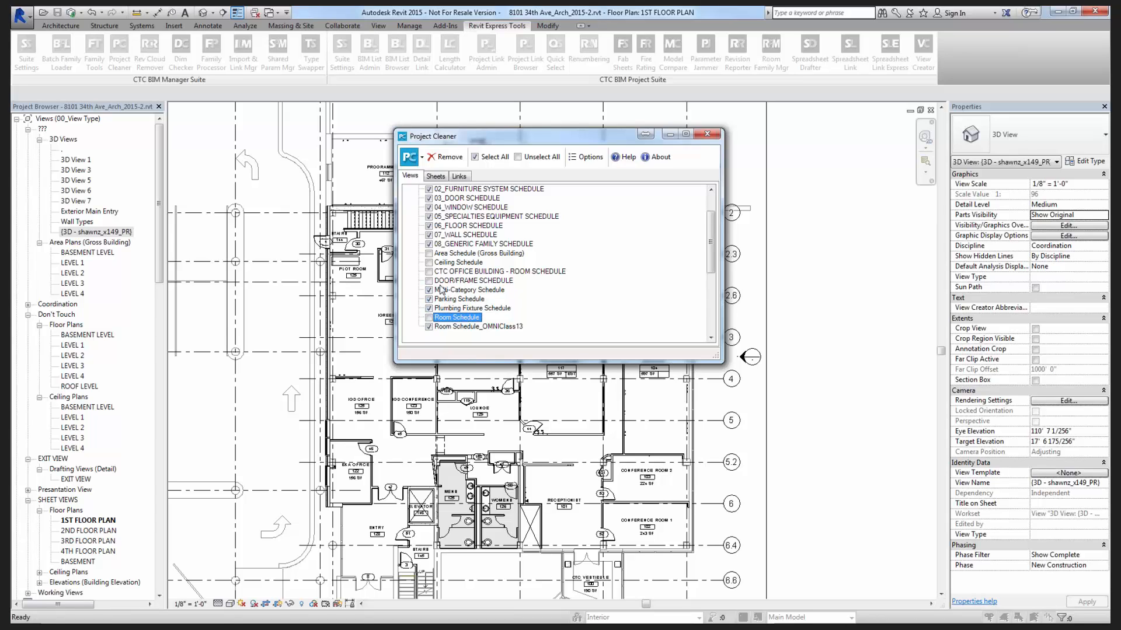
pyautogui.click(429, 281)
pyautogui.click(429, 272)
pyautogui.click(429, 262)
pyautogui.click(429, 253)
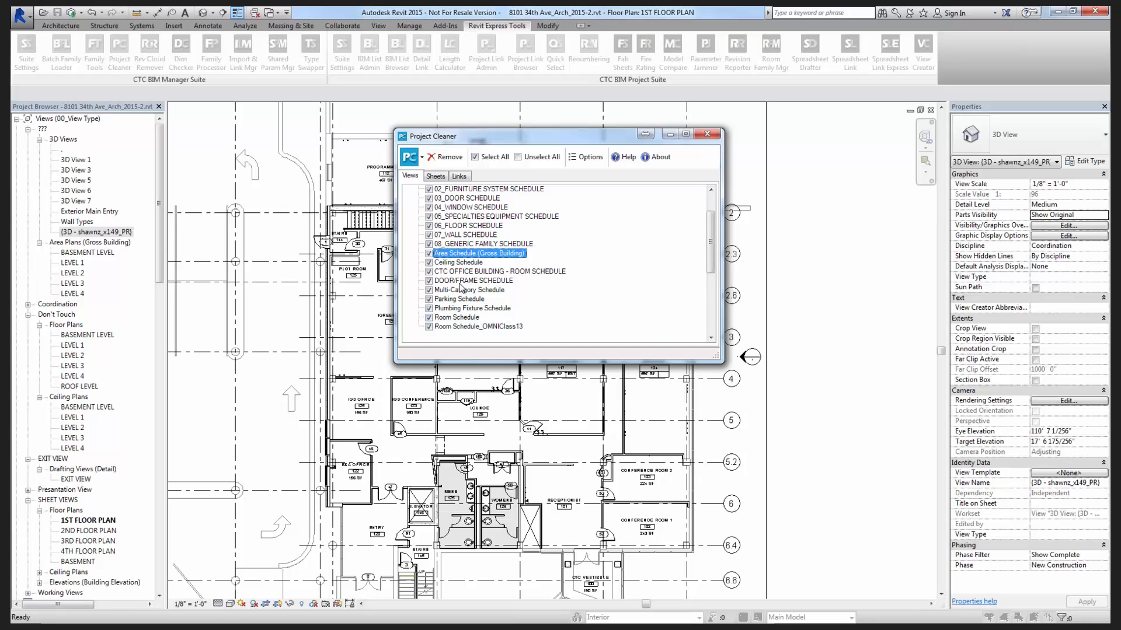
# Expand the Not in a sheet group and mark its 3D, Area Plan and Ceiling Plan views.
pyautogui.scroll(1, 461, 286)
pyautogui.scroll(-1, 462, 310)
pyautogui.scroll(2, 464, 324)
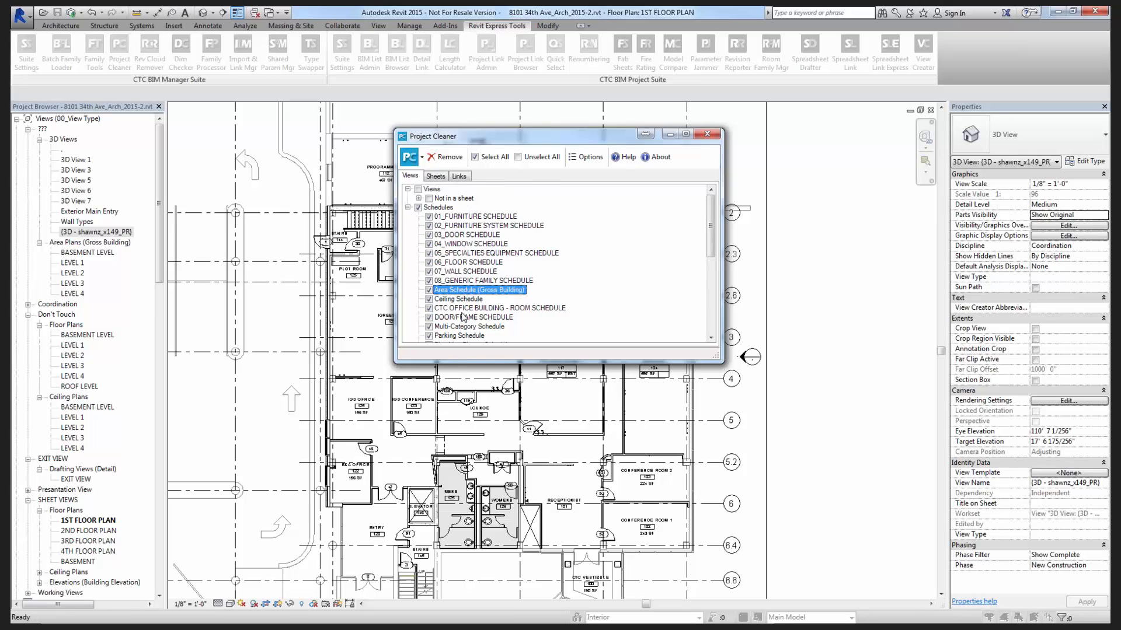
pyautogui.click(444, 199)
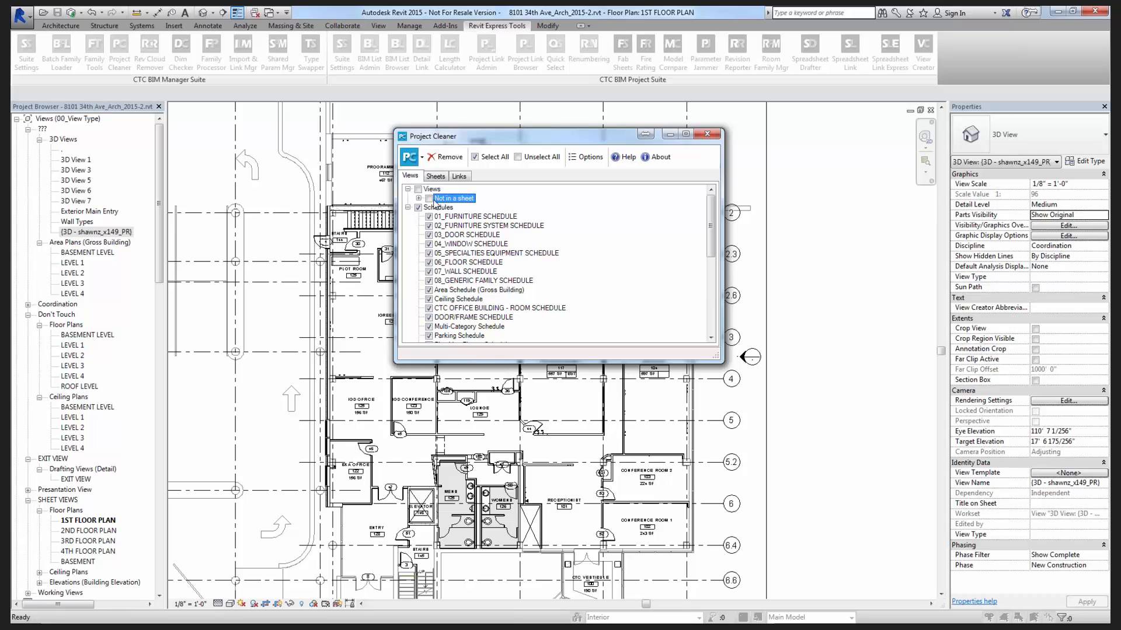
pyautogui.doubleClick(444, 199)
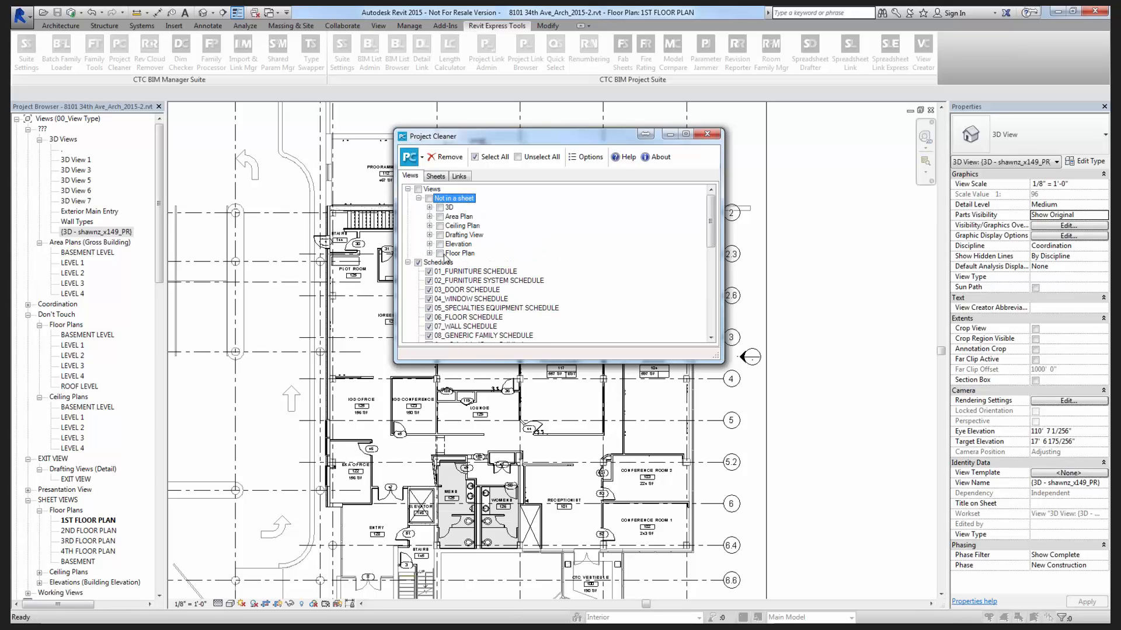
pyautogui.click(440, 208)
pyautogui.click(440, 217)
pyautogui.click(440, 226)
# Review the unmarked Drafting View and Elevation groups, and mark all views in the Floor Plan group.
pyautogui.click(430, 234)
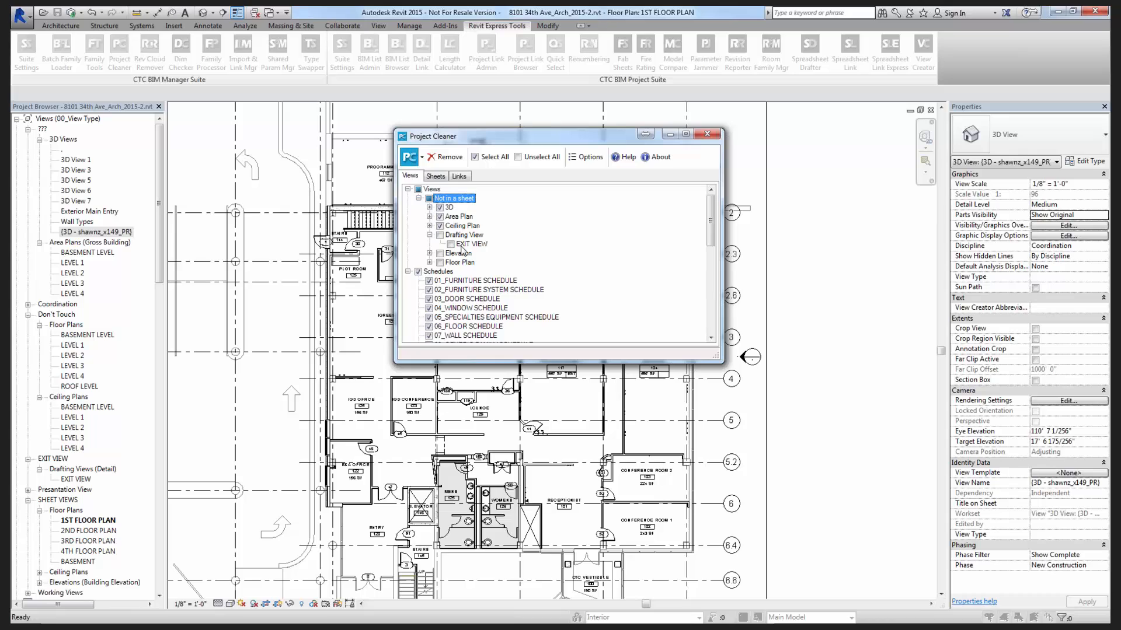
pyautogui.click(429, 235)
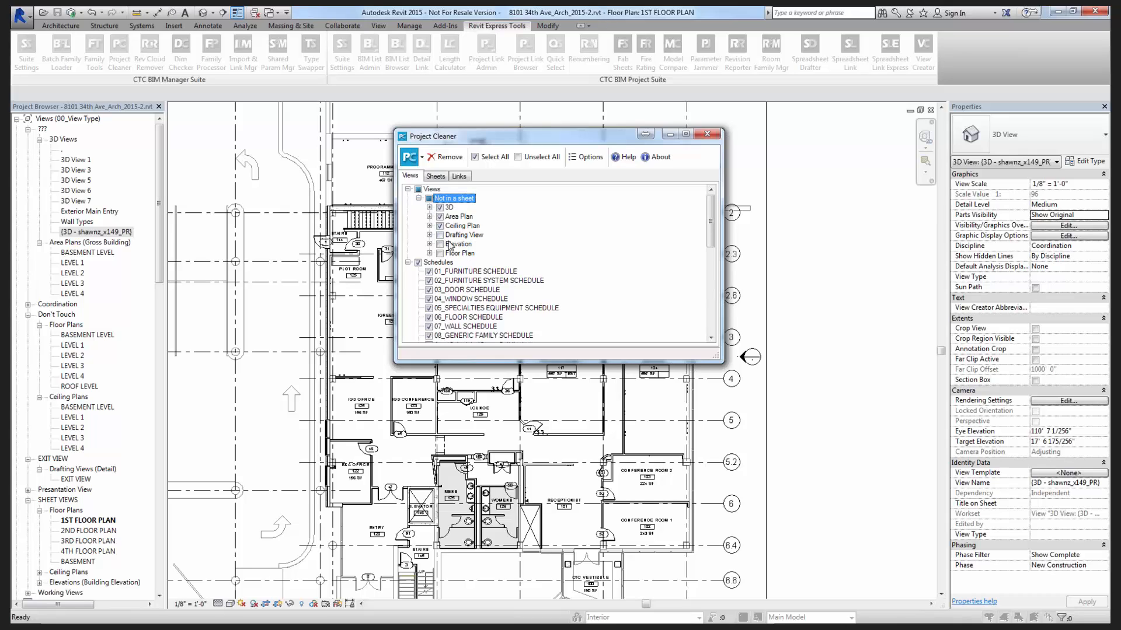
pyautogui.click(430, 244)
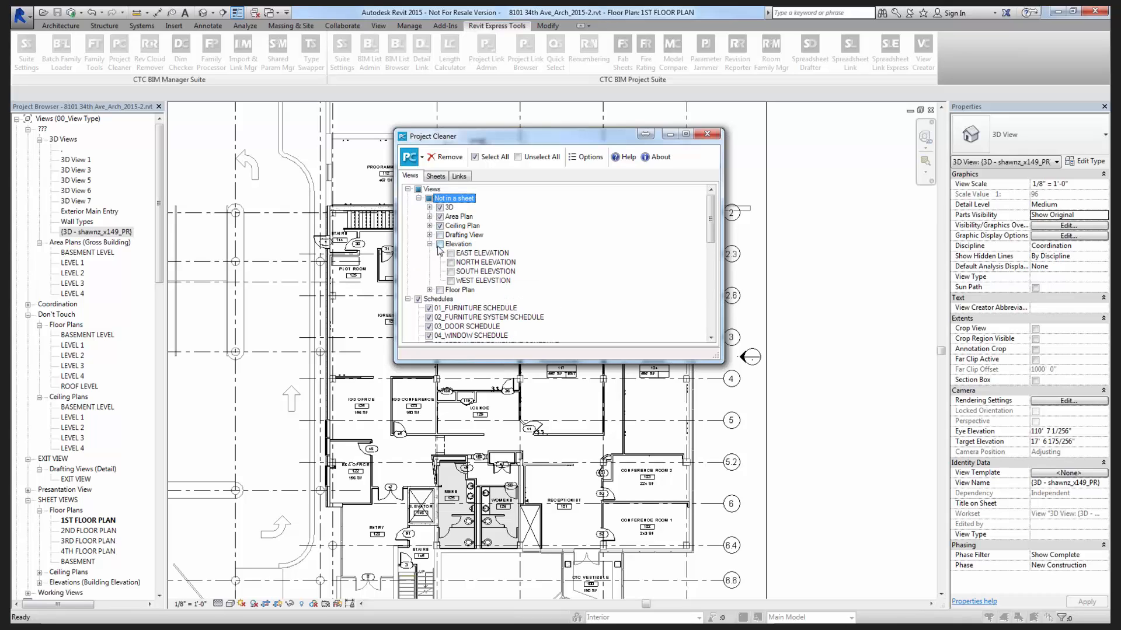
pyautogui.click(429, 244)
pyautogui.click(440, 254)
pyautogui.click(429, 253)
pyautogui.scroll(-4, 431, 258)
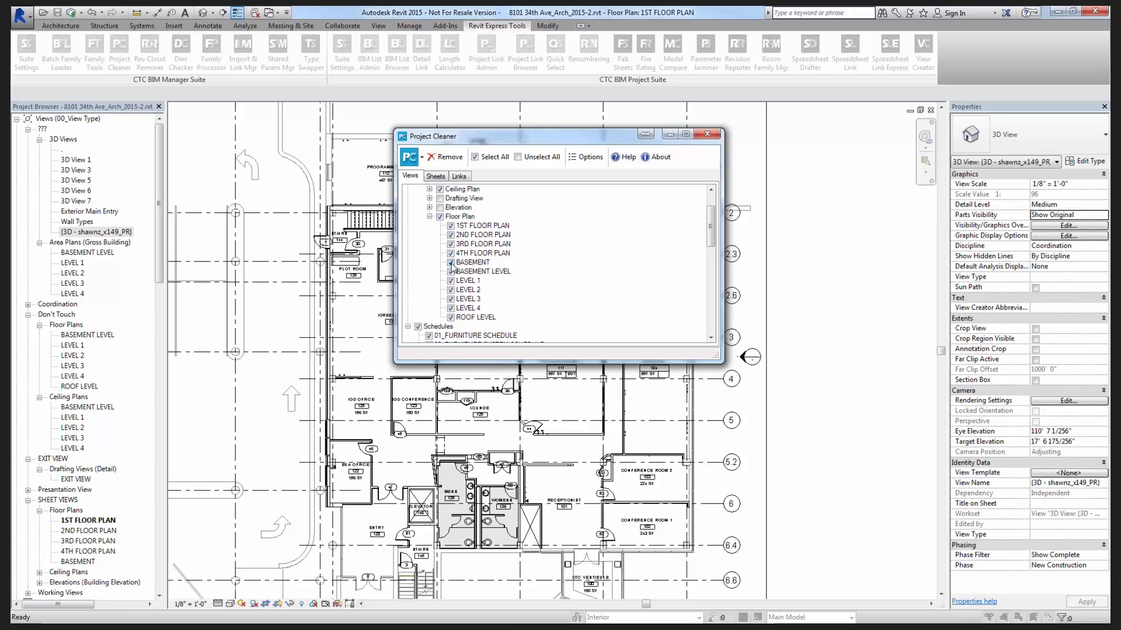
pyautogui.scroll(3, 435, 258)
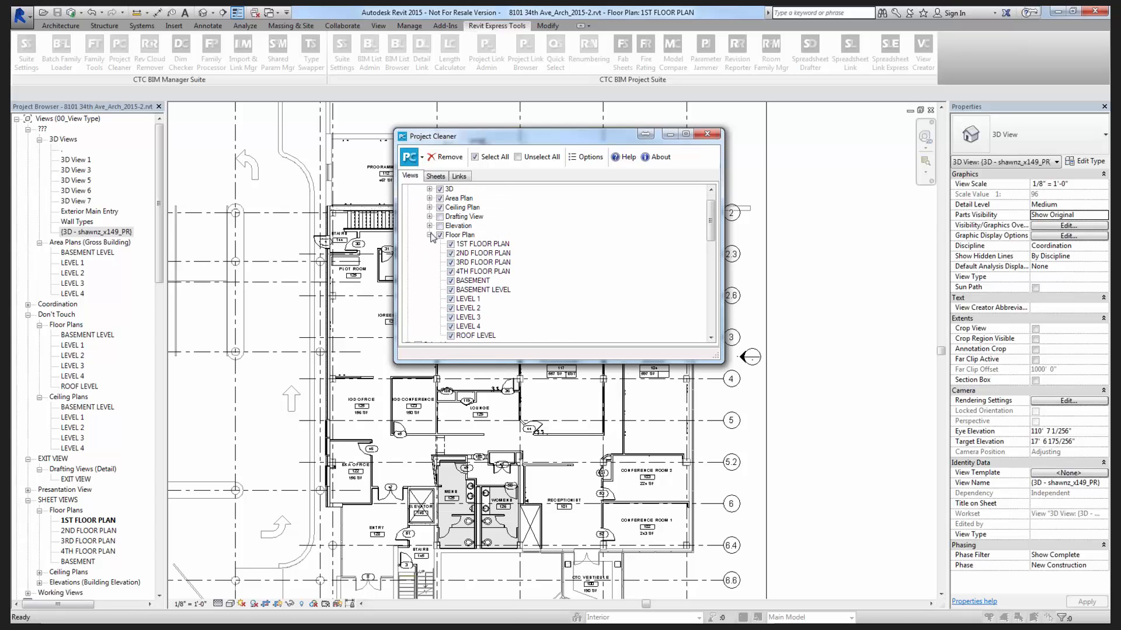
pyautogui.click(430, 235)
pyautogui.scroll(1, 455, 255)
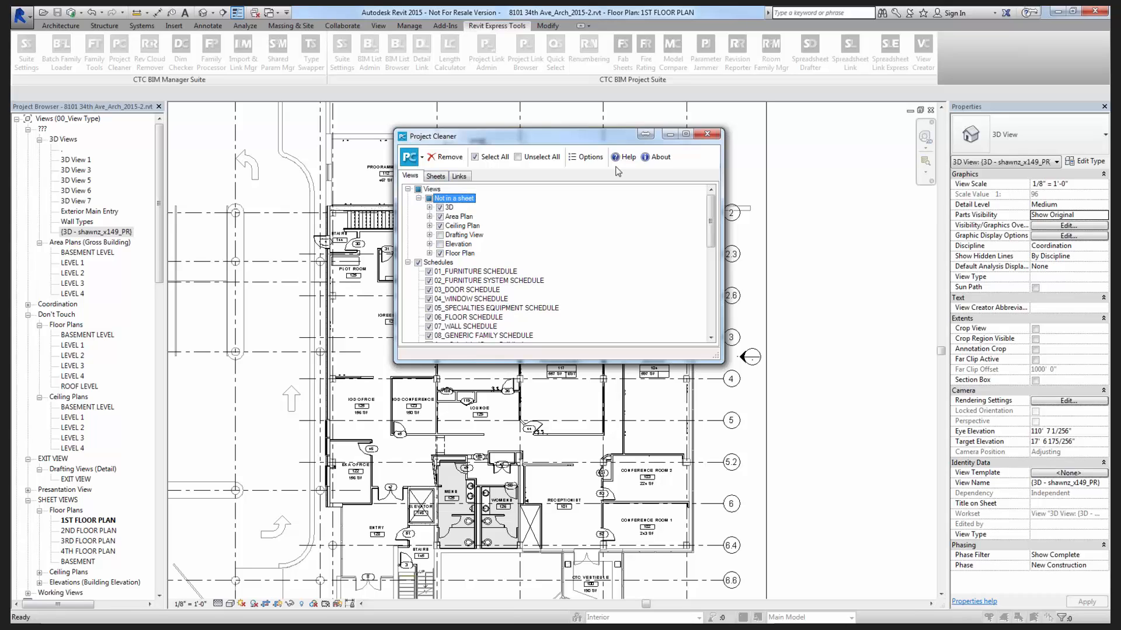
# Remove all marked views and schedules from the project, check the remaining sheets, and close Project Cleaner.
pyautogui.click(445, 156)
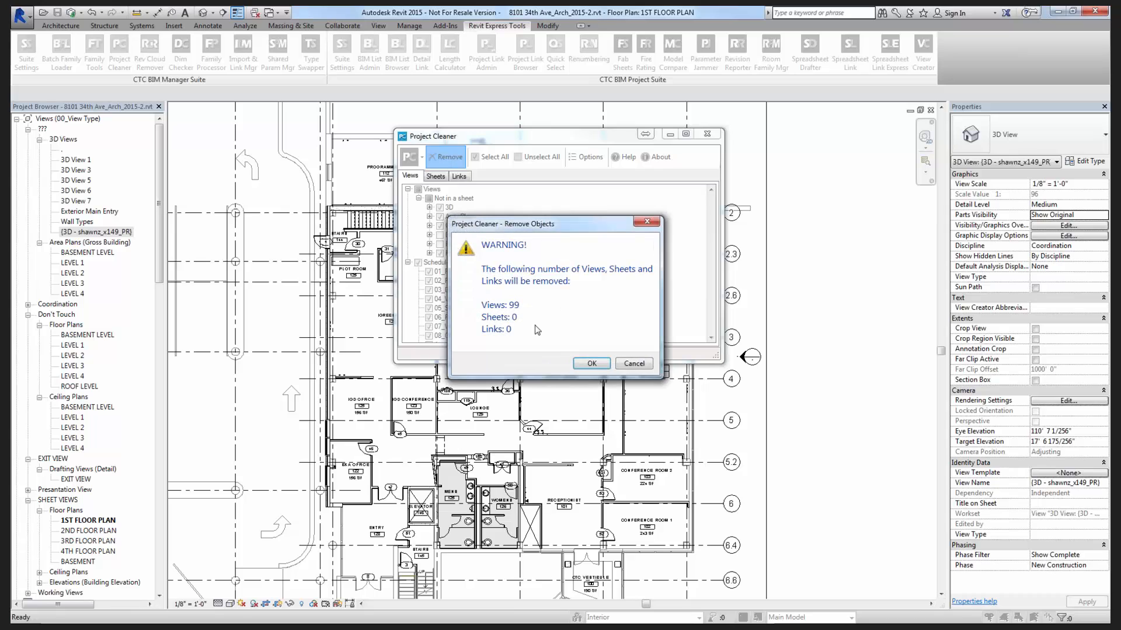
pyautogui.click(591, 365)
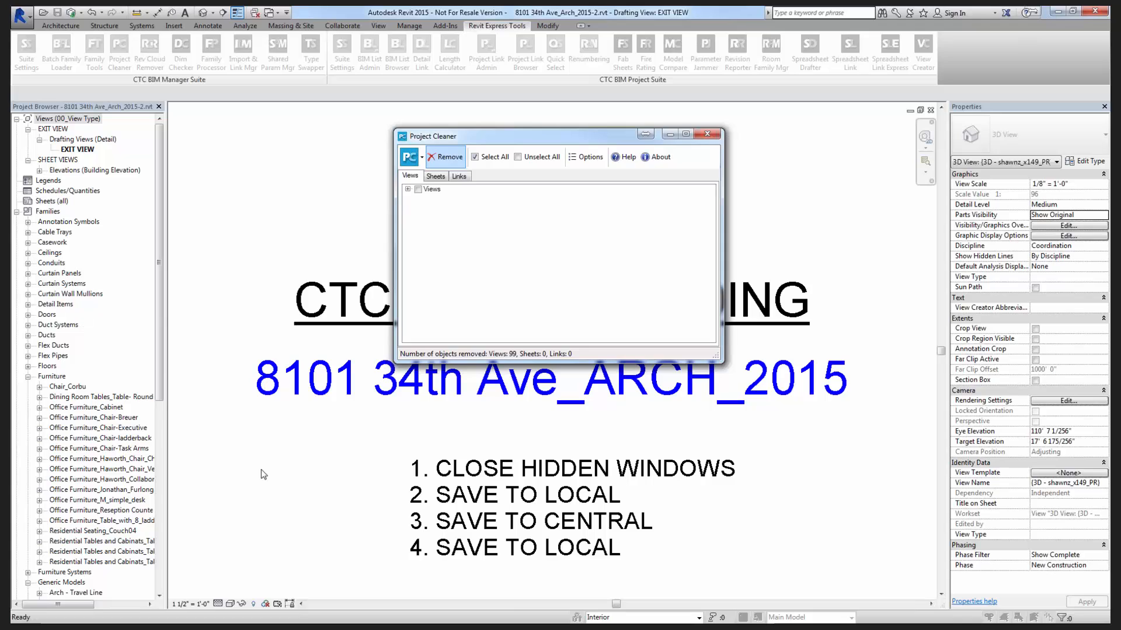
pyautogui.click(435, 177)
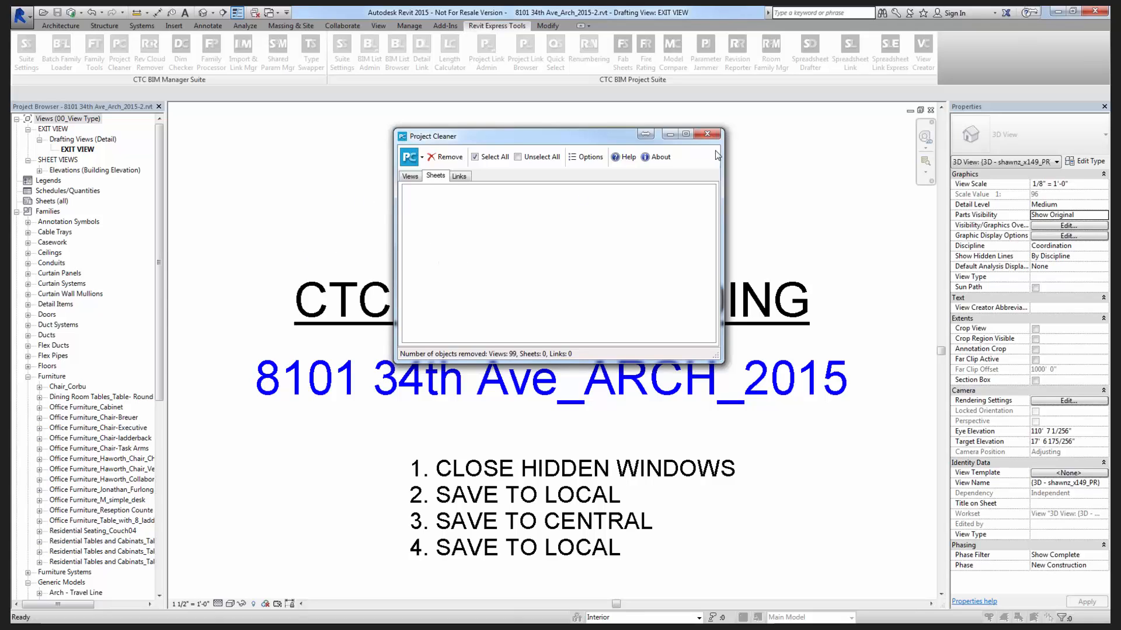
pyautogui.click(410, 176)
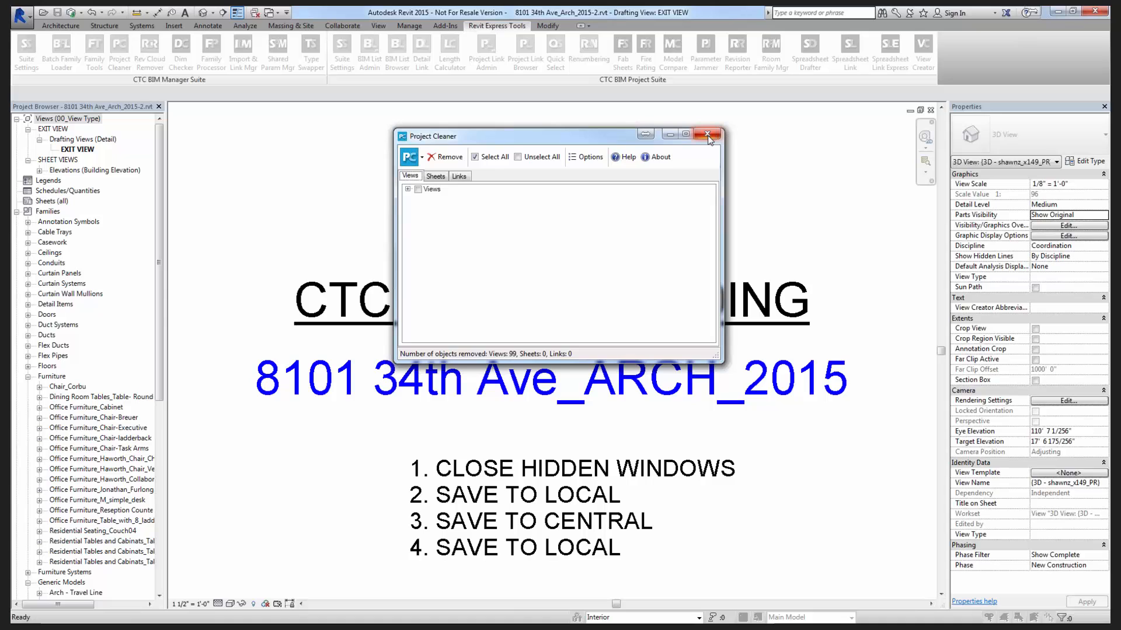
pyautogui.click(708, 136)
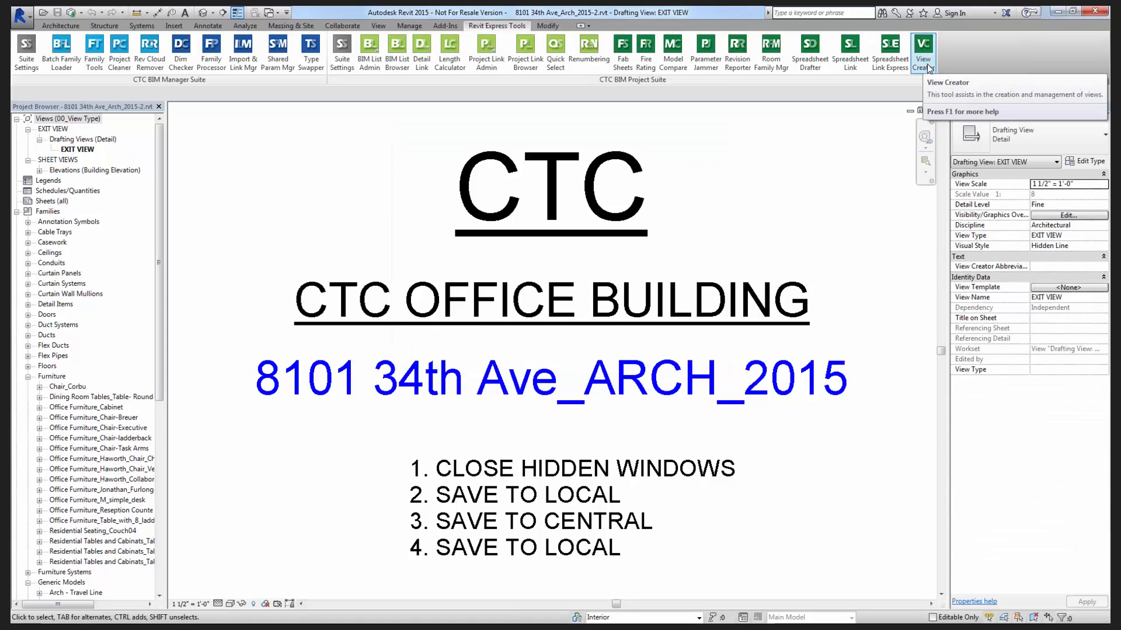
# In View Creator's plan and ceiling settings, abbreviate LEVEL 4 as 04, LEVEL 1 as 01 and LEVEL 2 as 02.
pyautogui.click(928, 68)
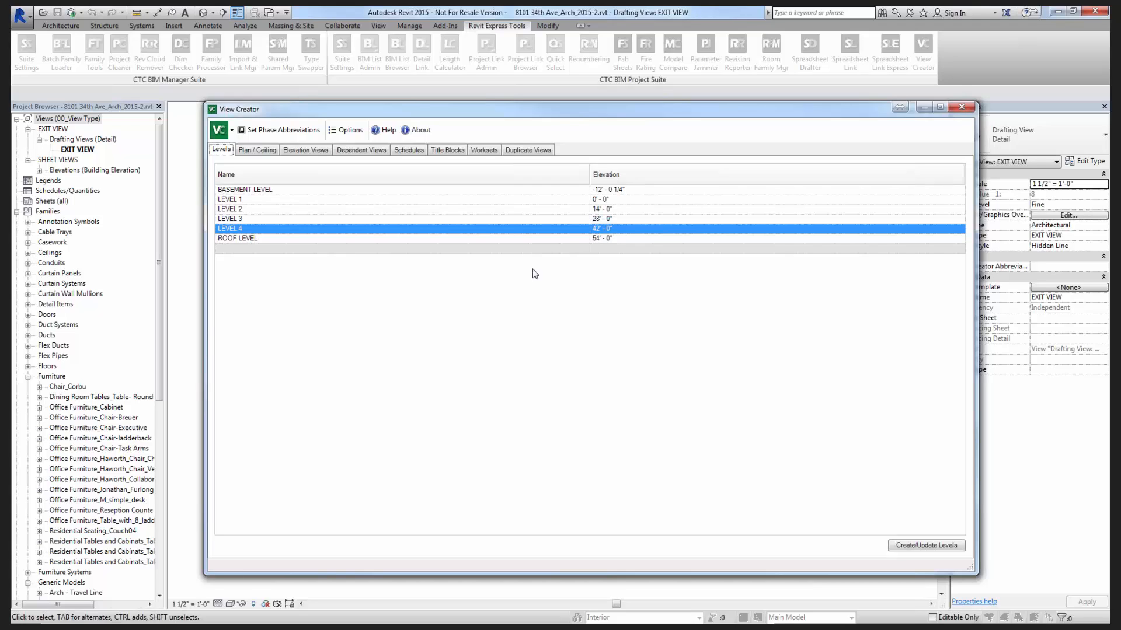
pyautogui.click(265, 153)
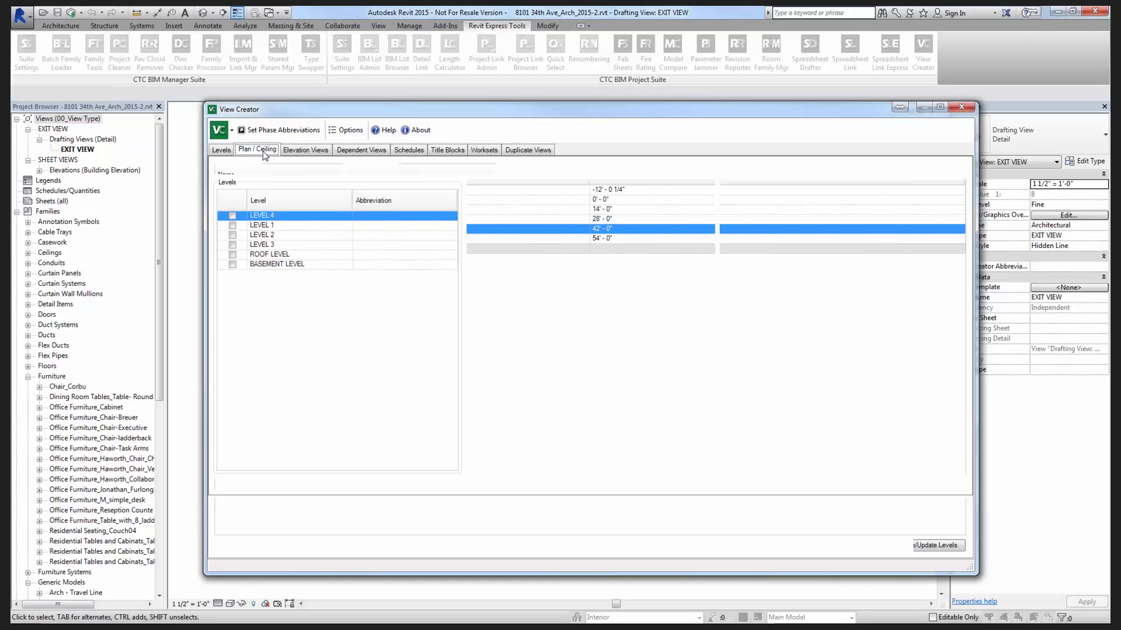
pyautogui.click(380, 217)
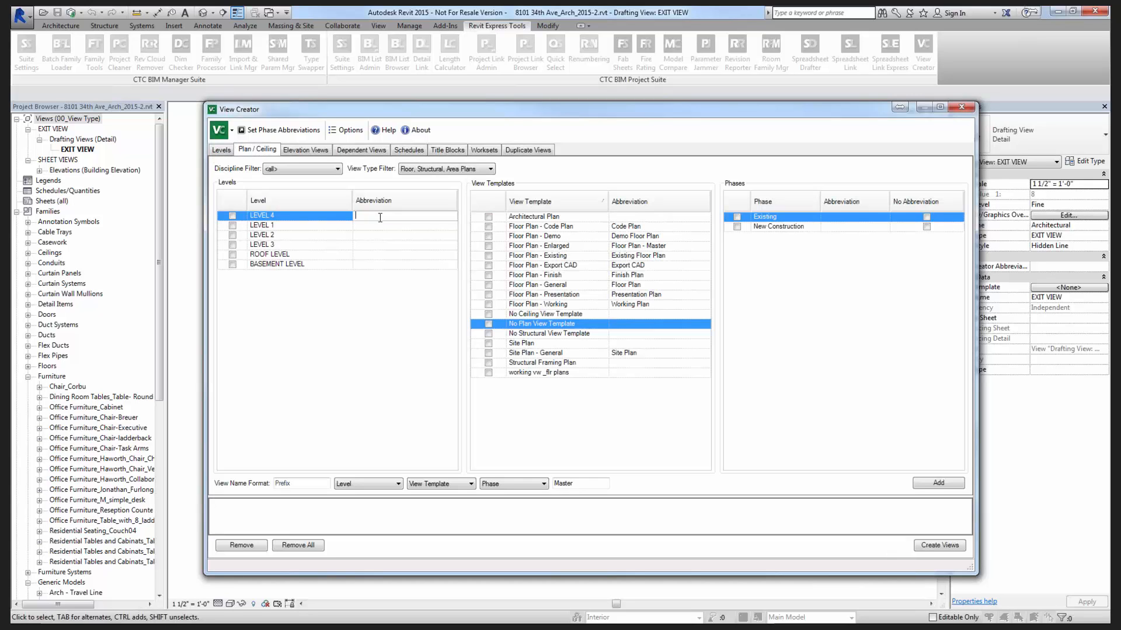
pyautogui.write('04')
pyautogui.click(376, 226)
pyautogui.write('01')
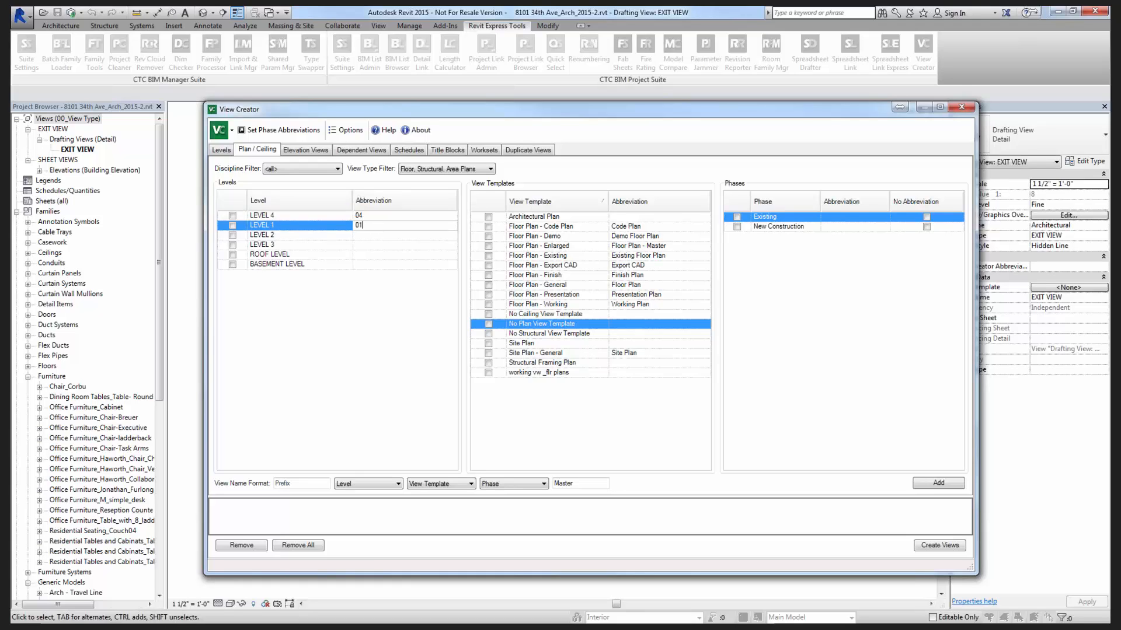
pyautogui.click(381, 236)
pyautogui.write('02')
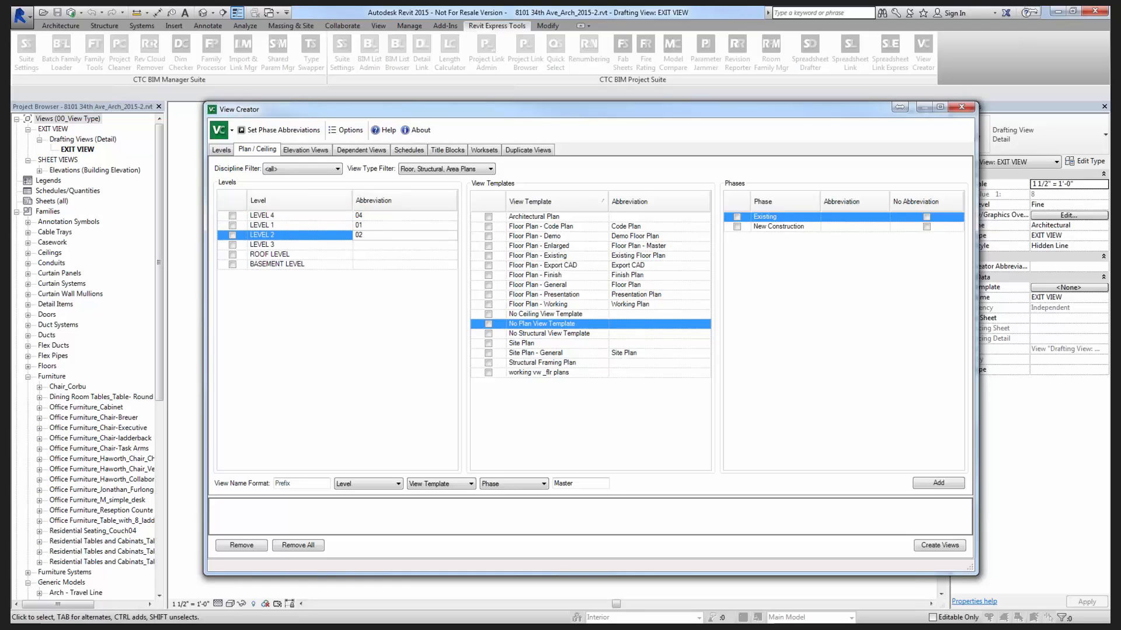
# Abbreviate LEVEL 3 as 03, ROOF LEVEL as RO and BASEMENT LEVEL as 00.
pyautogui.click(373, 246)
pyautogui.write('03')
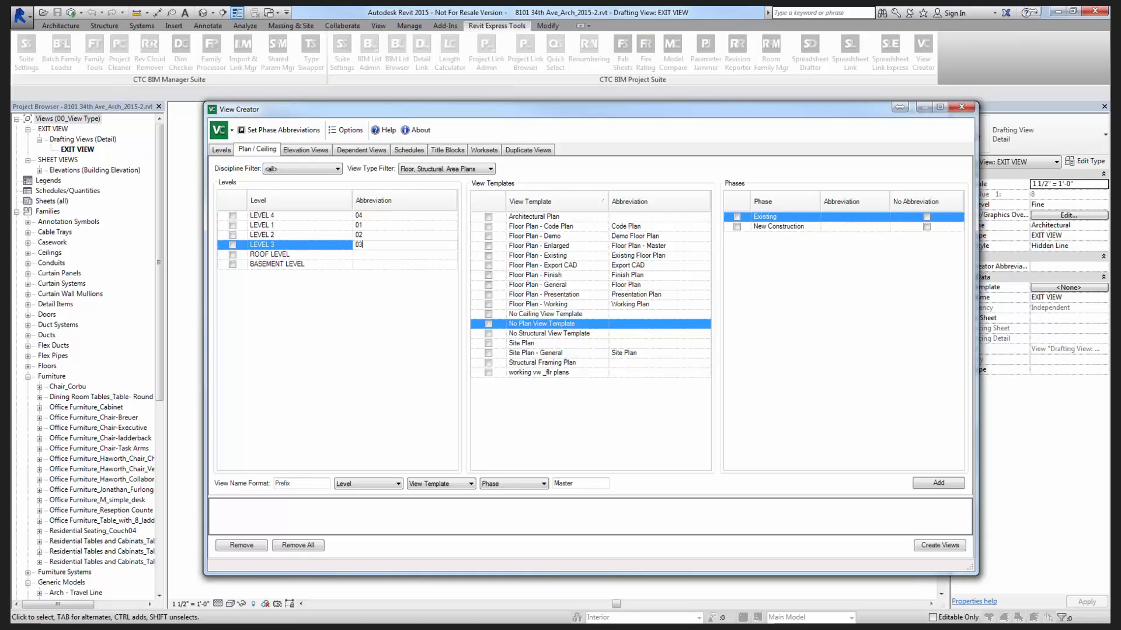
pyautogui.click(396, 256)
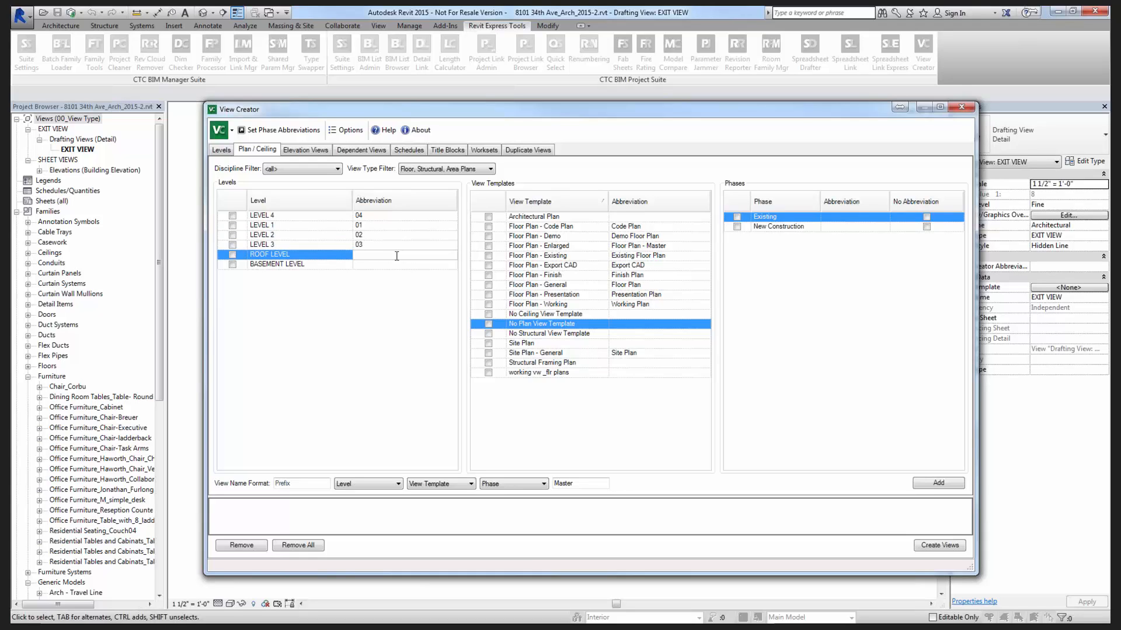
pyautogui.write('RO')
pyautogui.click(386, 266)
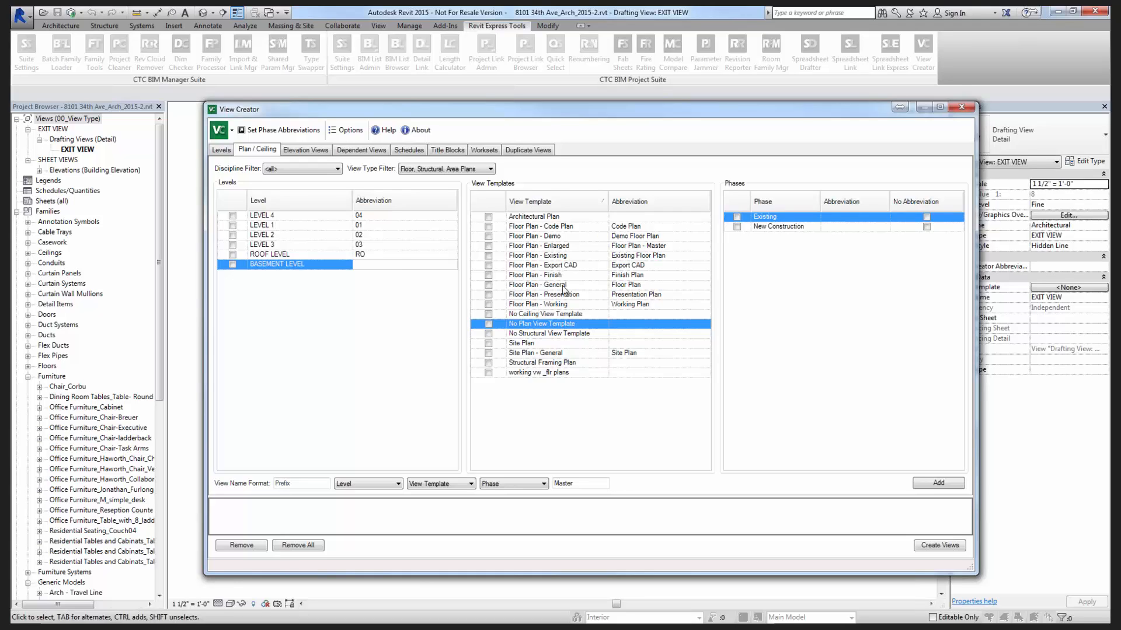
pyautogui.write('00')
# Abbreviate the Existing phase as EXIST, set New Construction to no abbreviation, and include only the New Construction phase.
pyautogui.click(927, 227)
pyautogui.click(869, 216)
pyautogui.write('EXT')
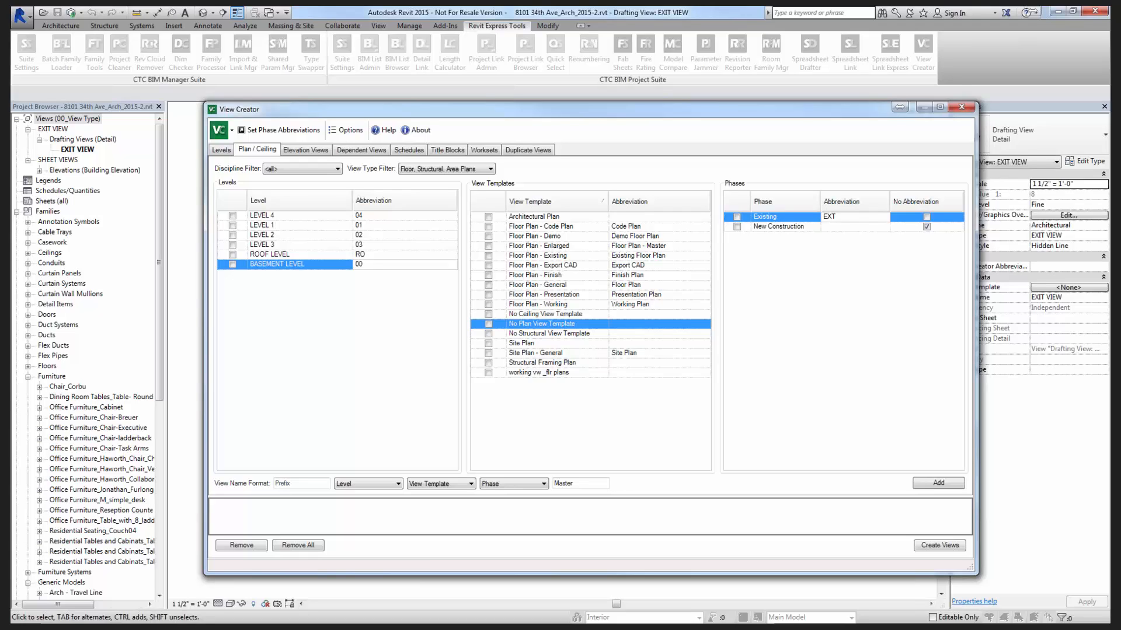
pyautogui.press('BackSpace')
pyautogui.write('IST')
pyautogui.click(738, 227)
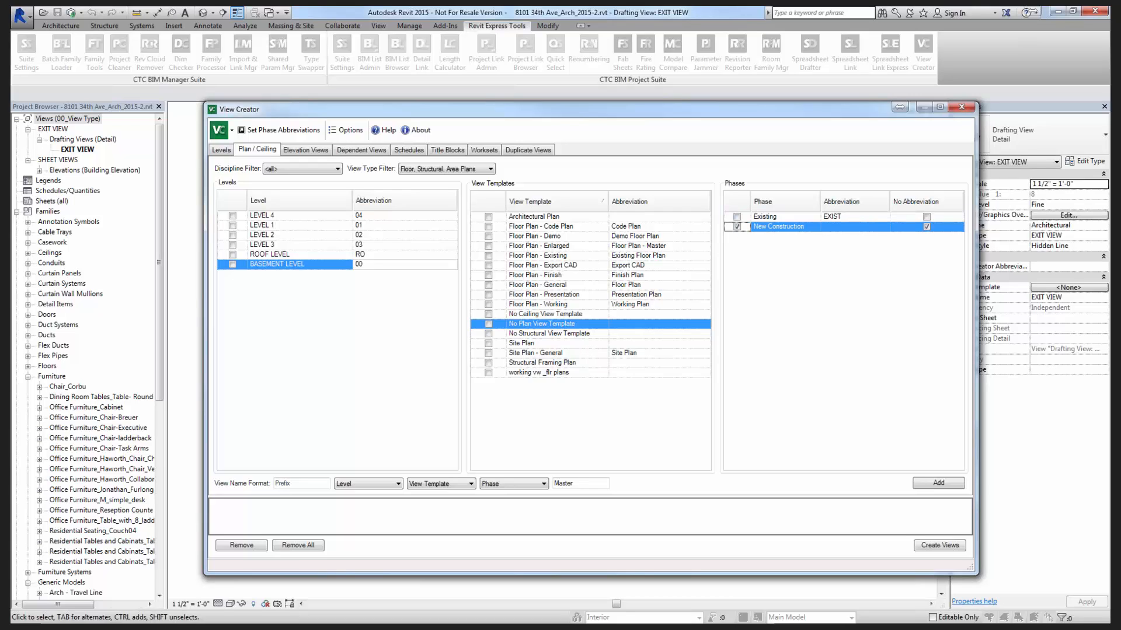
# Include all six levels, from BASEMENT LEVEL through ROOF LEVEL, for plan view creation.
pyautogui.click(233, 225)
pyautogui.click(232, 216)
pyautogui.click(233, 235)
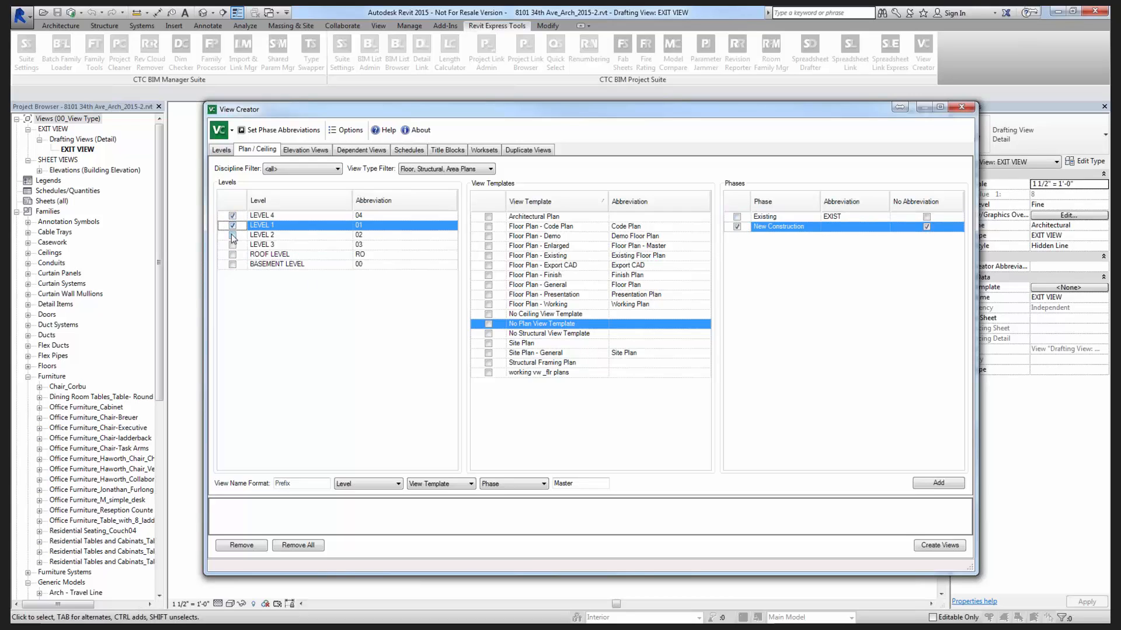
pyautogui.click(232, 245)
pyautogui.click(232, 255)
pyautogui.click(233, 264)
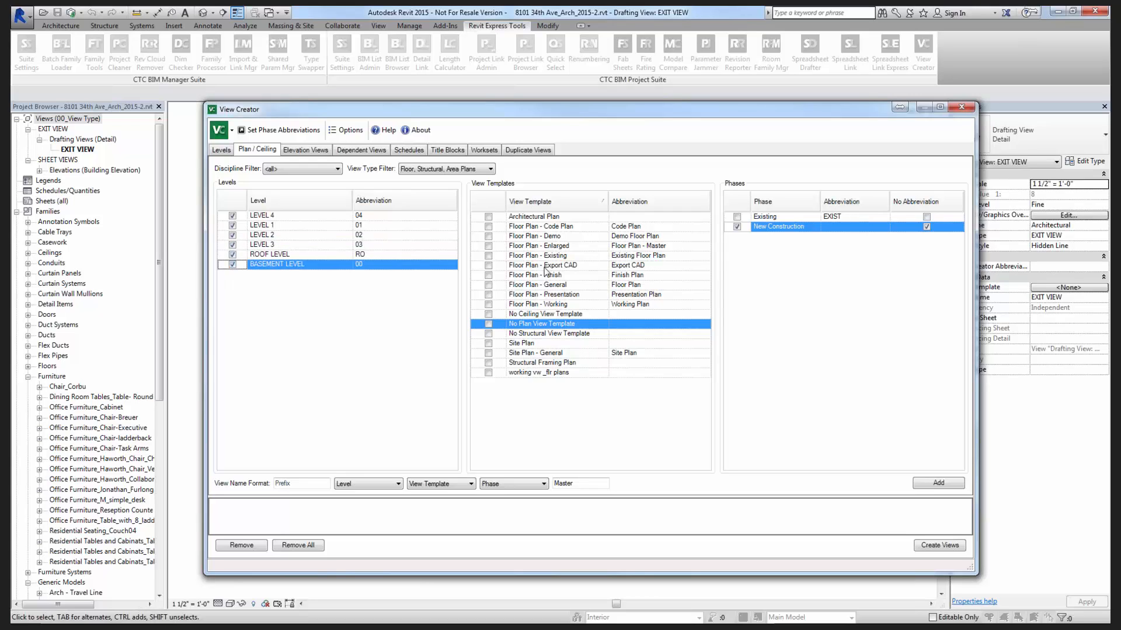
# Include the Floor Plan view templates Code Plan, Enlarged, Finish, General, Presentation and Working.
pyautogui.click(488, 226)
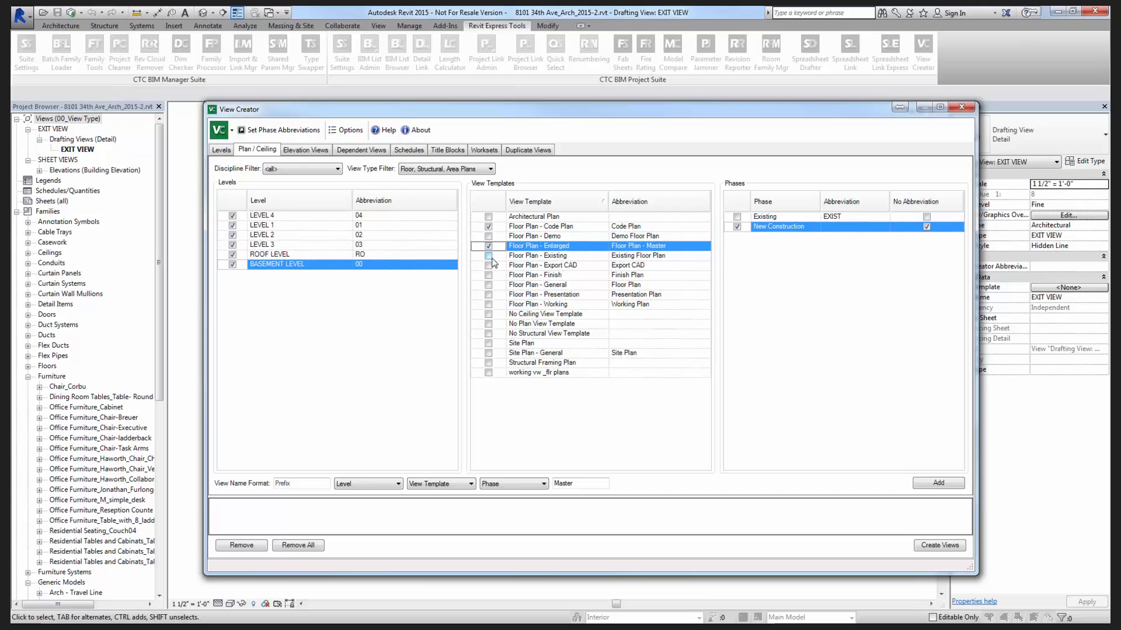
pyautogui.click(489, 246)
pyautogui.click(488, 285)
pyautogui.click(488, 304)
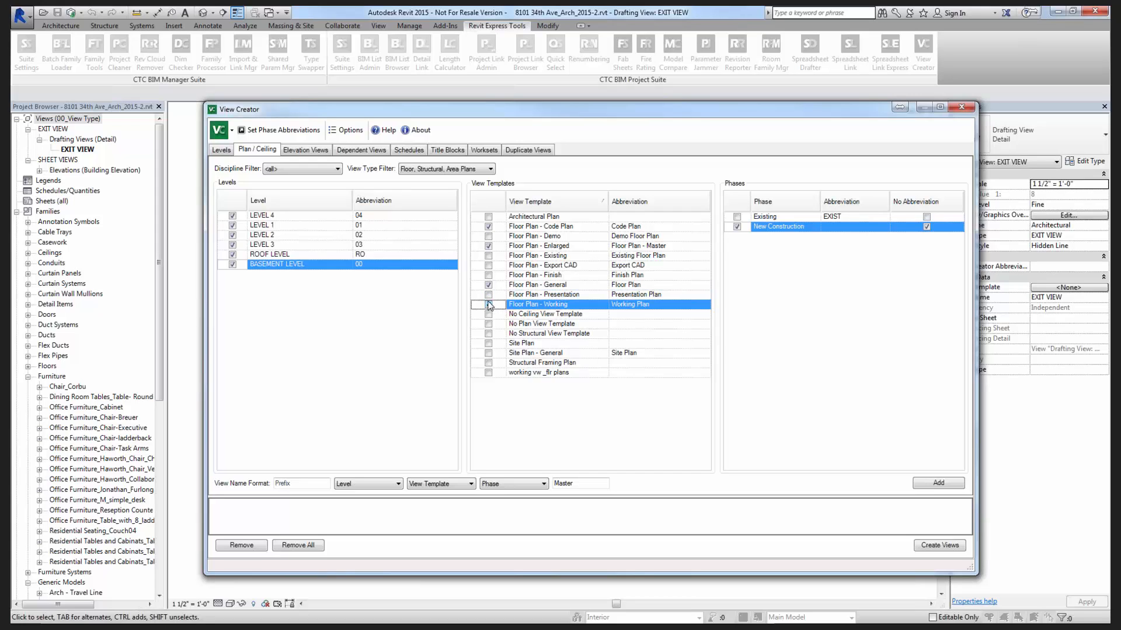
pyautogui.click(489, 295)
pyautogui.click(488, 275)
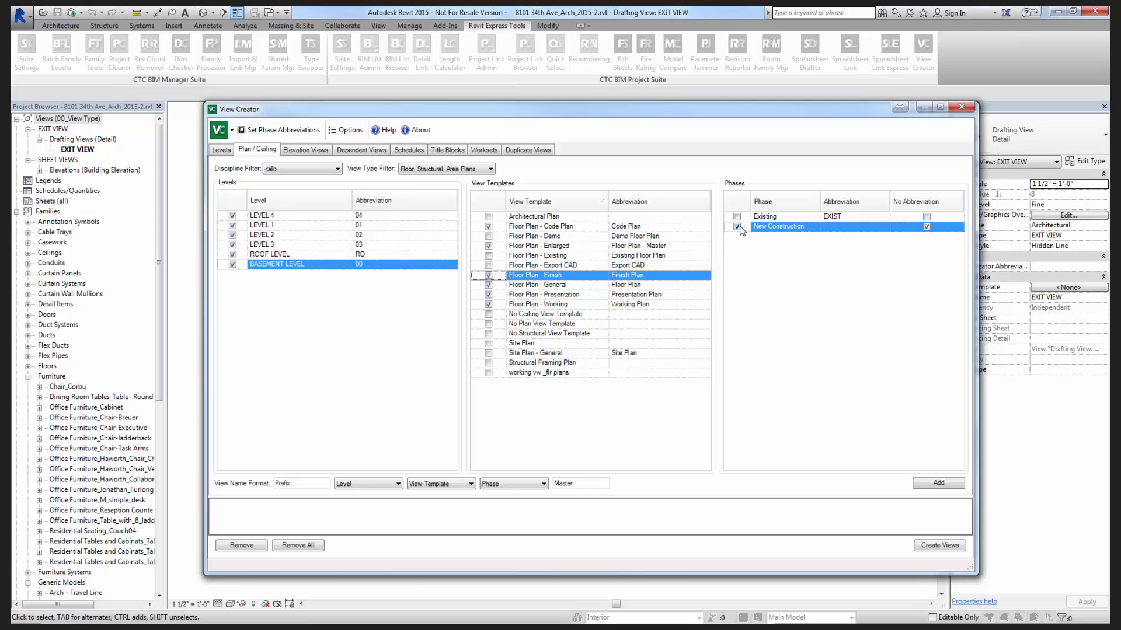
# Add the chosen level, template and phase combinations to the list, create the plan views, and close View Creator.
pyautogui.click(931, 484)
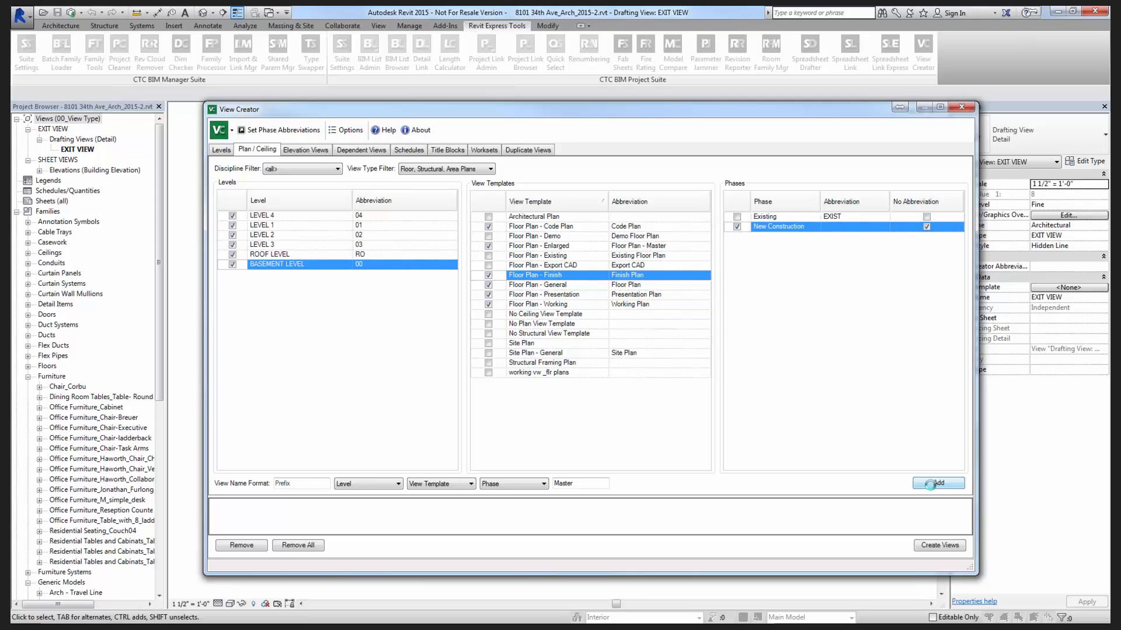
pyautogui.click(942, 546)
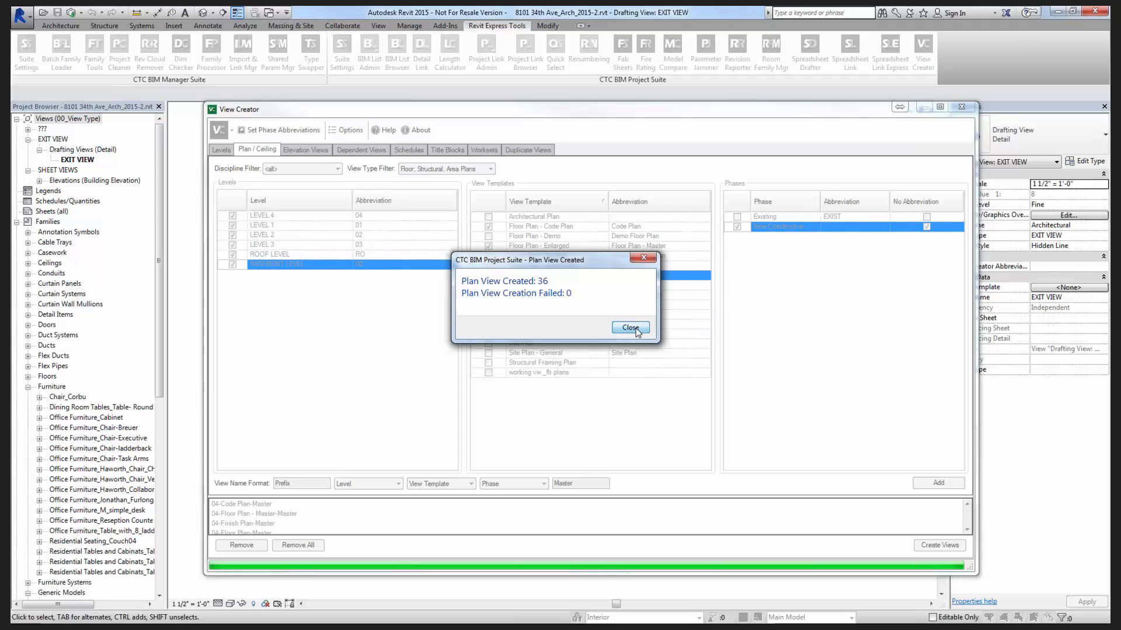
pyautogui.click(636, 328)
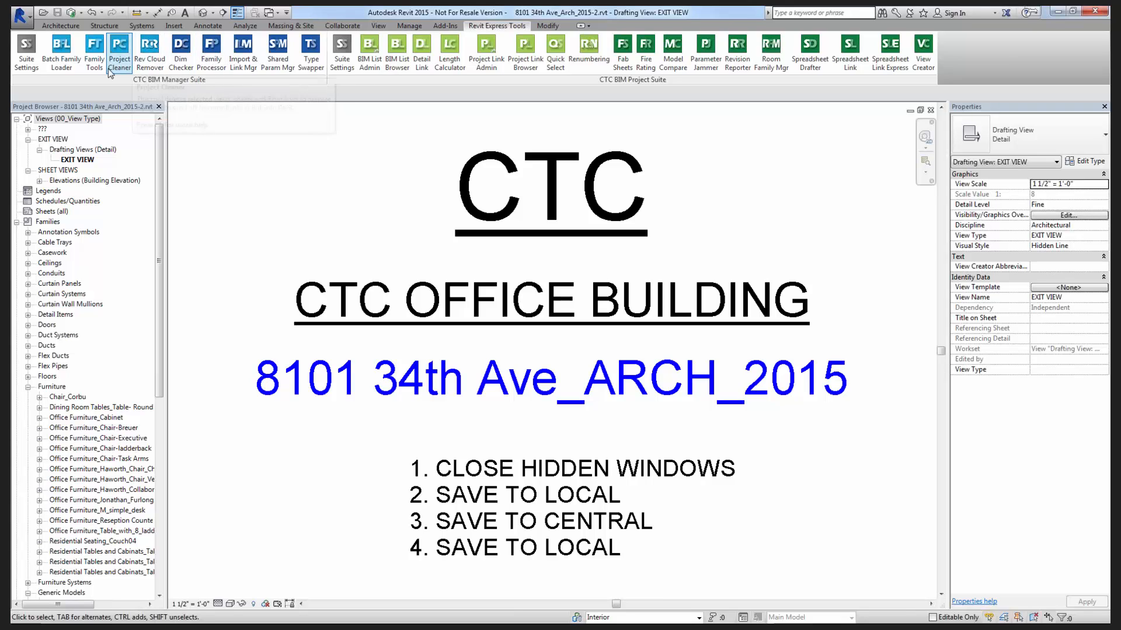
# Remove all floor plan views that are not in a sheet with Project Cleaner and close it.
pyautogui.click(109, 71)
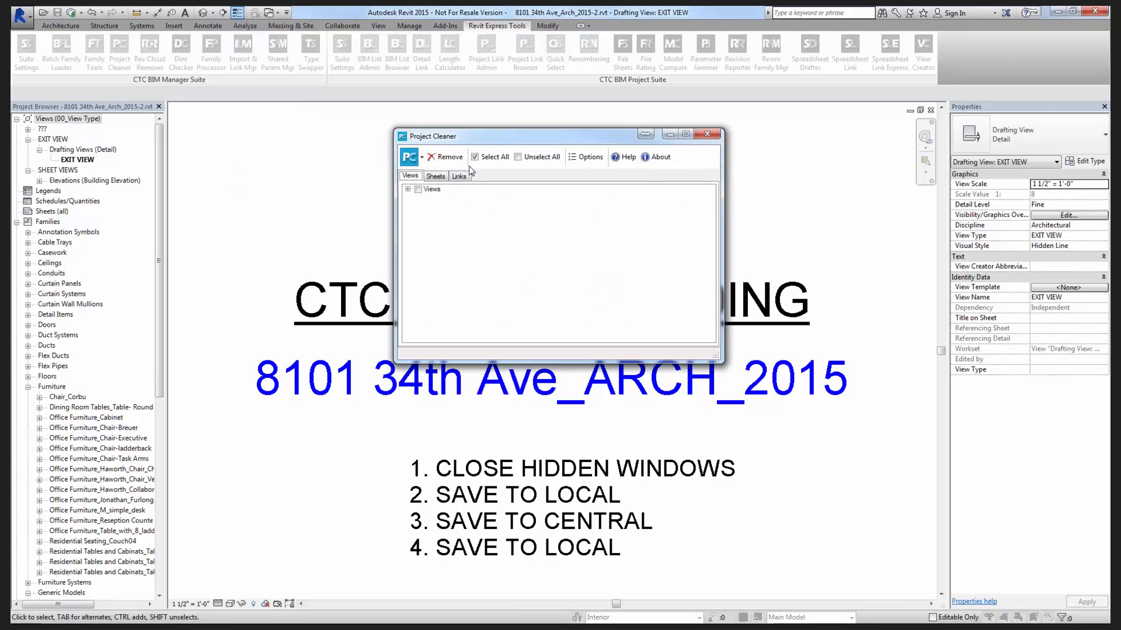
pyautogui.click(407, 189)
pyautogui.click(419, 198)
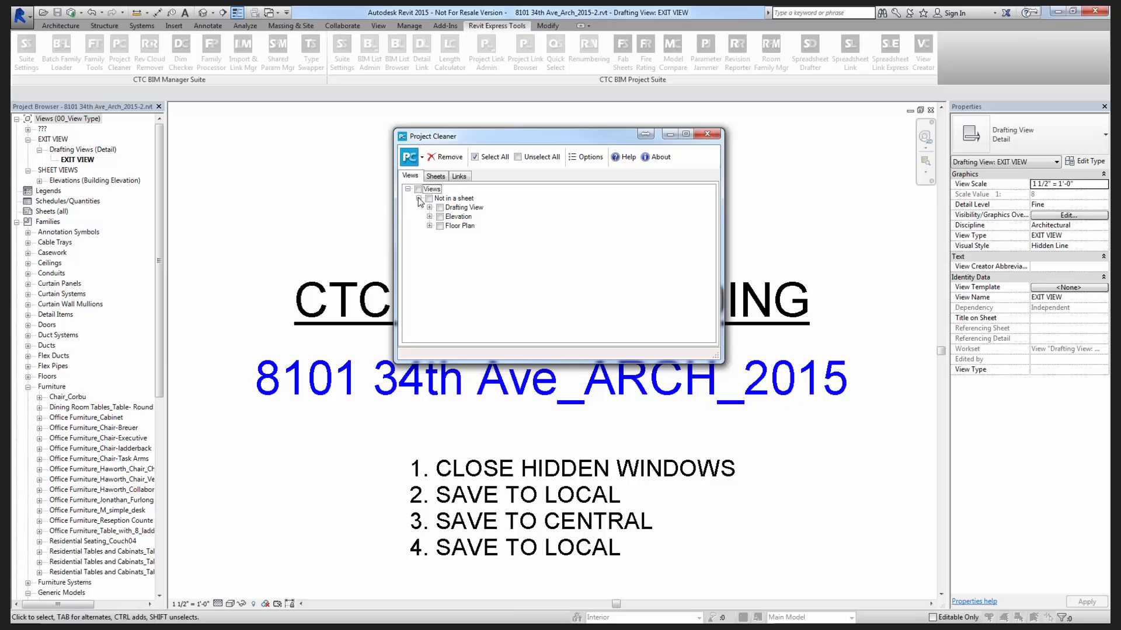
pyautogui.click(440, 227)
pyautogui.click(443, 159)
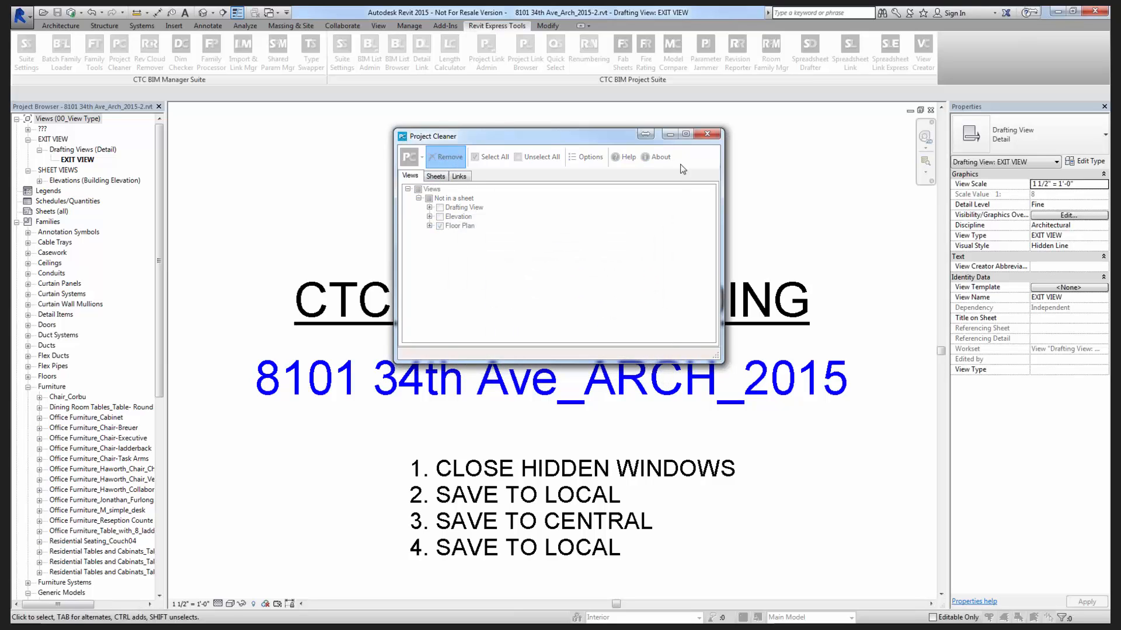
pyautogui.click(703, 134)
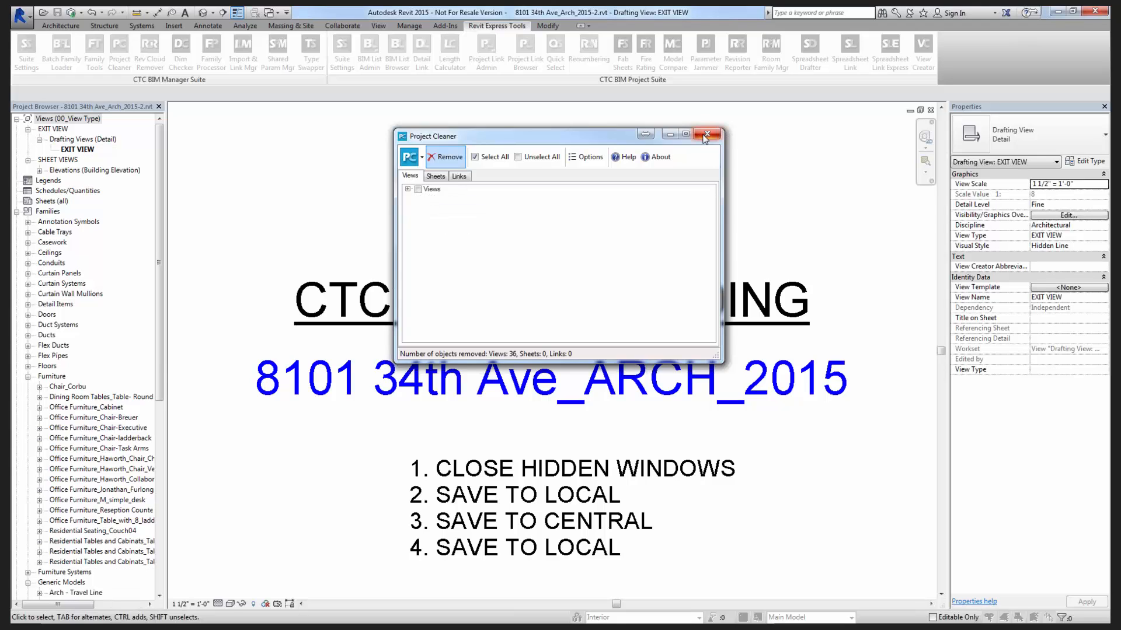
pyautogui.click(704, 137)
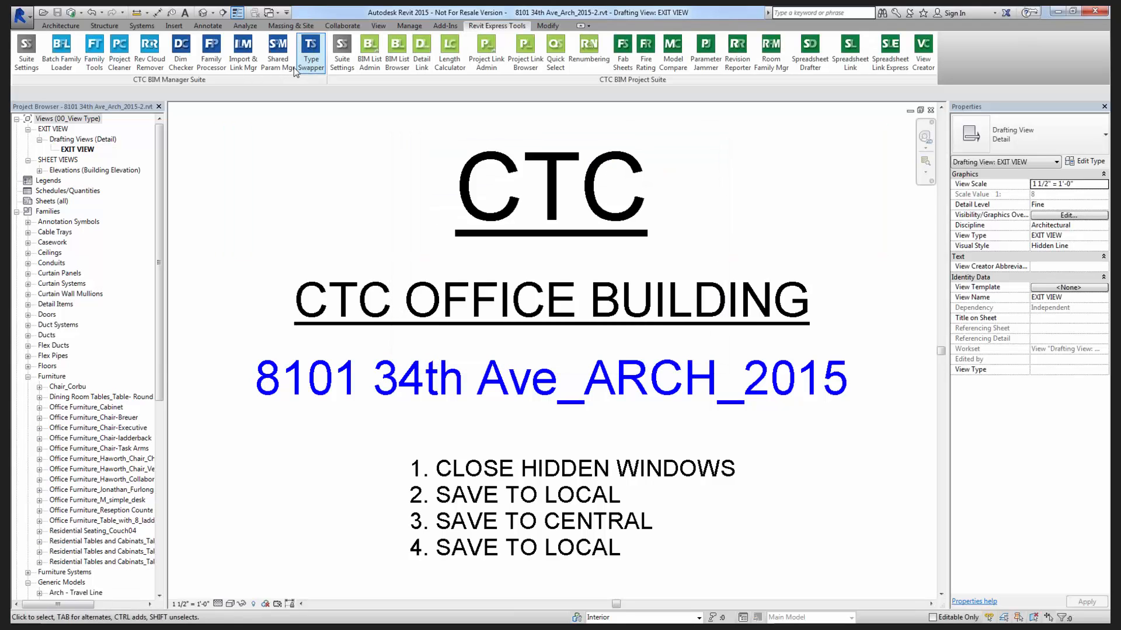
# Start View Creator for plan and ceiling views and include all six levels, from BASEMENT LEVEL through ROOF LEVEL.
pyautogui.click(260, 65)
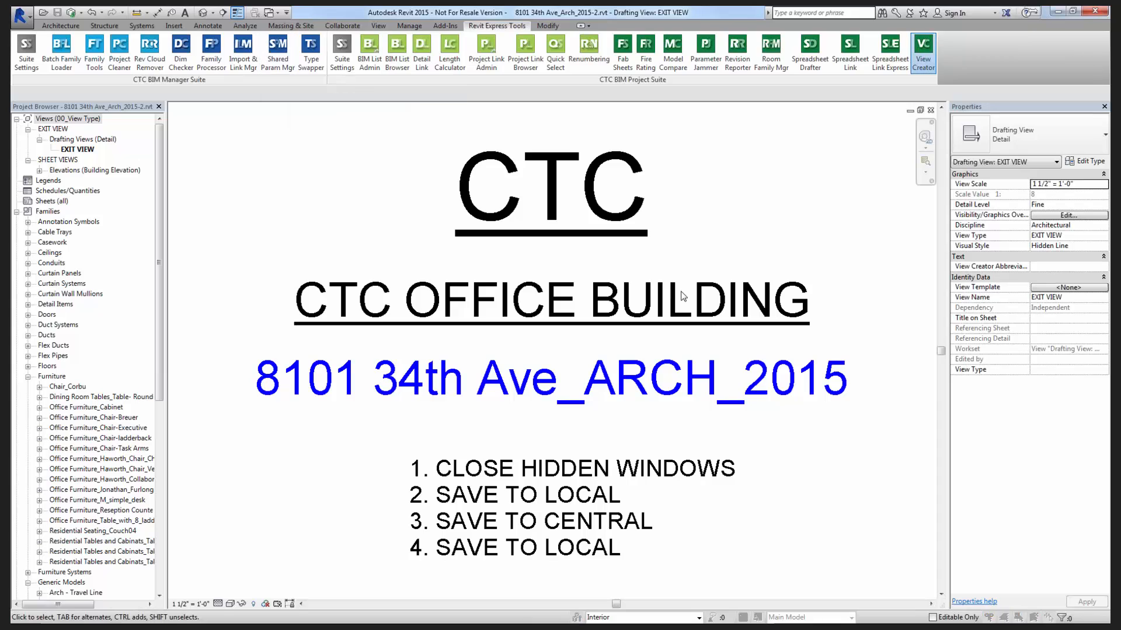
pyautogui.click(262, 149)
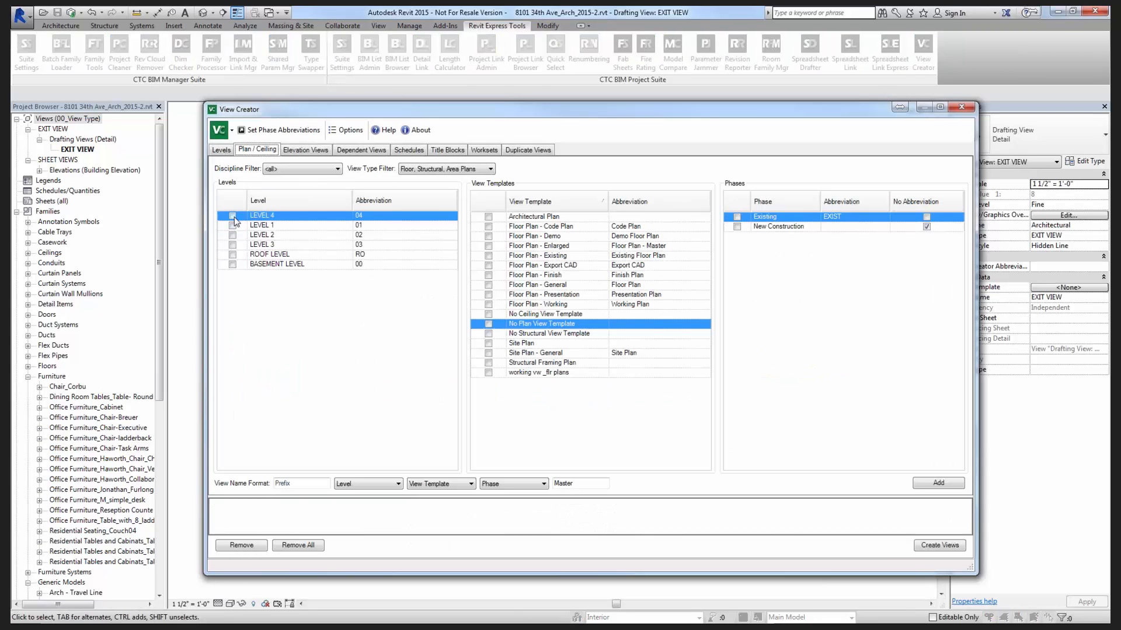
pyautogui.click(232, 216)
pyautogui.click(232, 226)
pyautogui.click(233, 236)
pyautogui.click(233, 246)
pyautogui.click(233, 255)
pyautogui.click(233, 264)
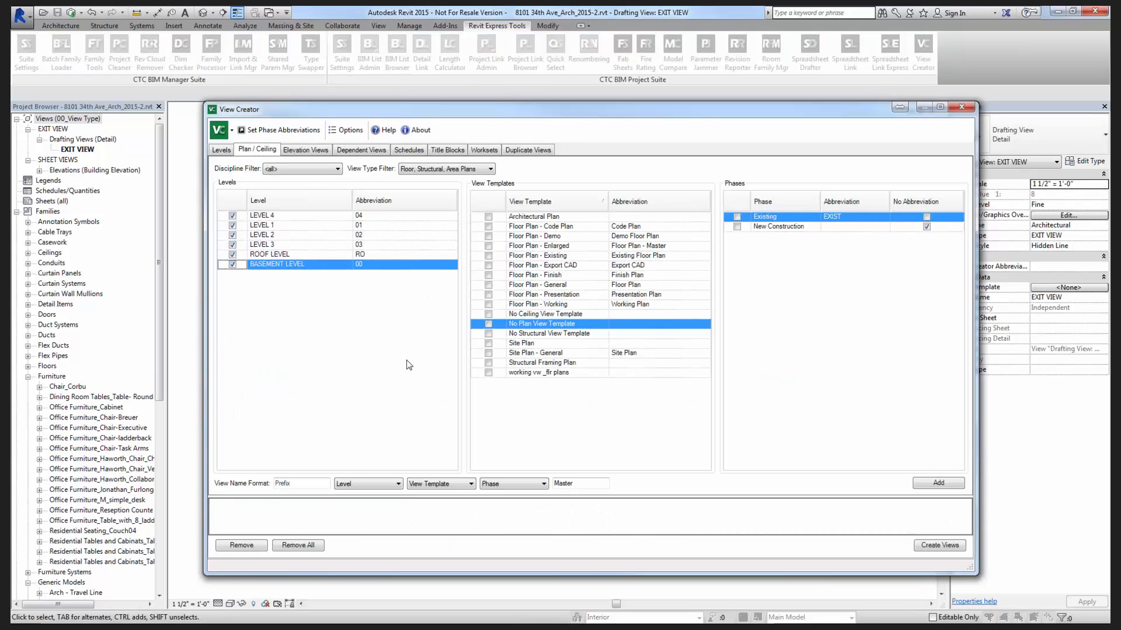
# Clear the Master suffix from the plan view name format.
pyautogui.click(578, 484)
pyautogui.moveTo(578, 484); pyautogui.dragTo(536, 484)
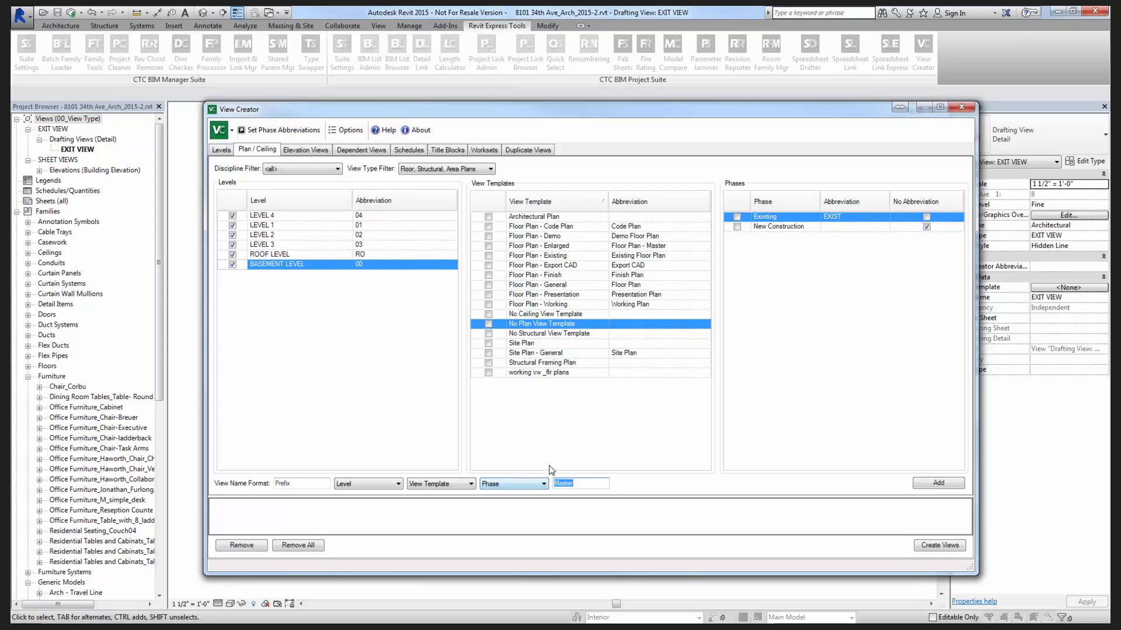
pyautogui.press('BackSpace')
# Include the Floor Plan templates Code Plan, Enlarged, Finish, General and Working, and include only the New Construction phase.
pyautogui.click(488, 226)
pyautogui.click(489, 247)
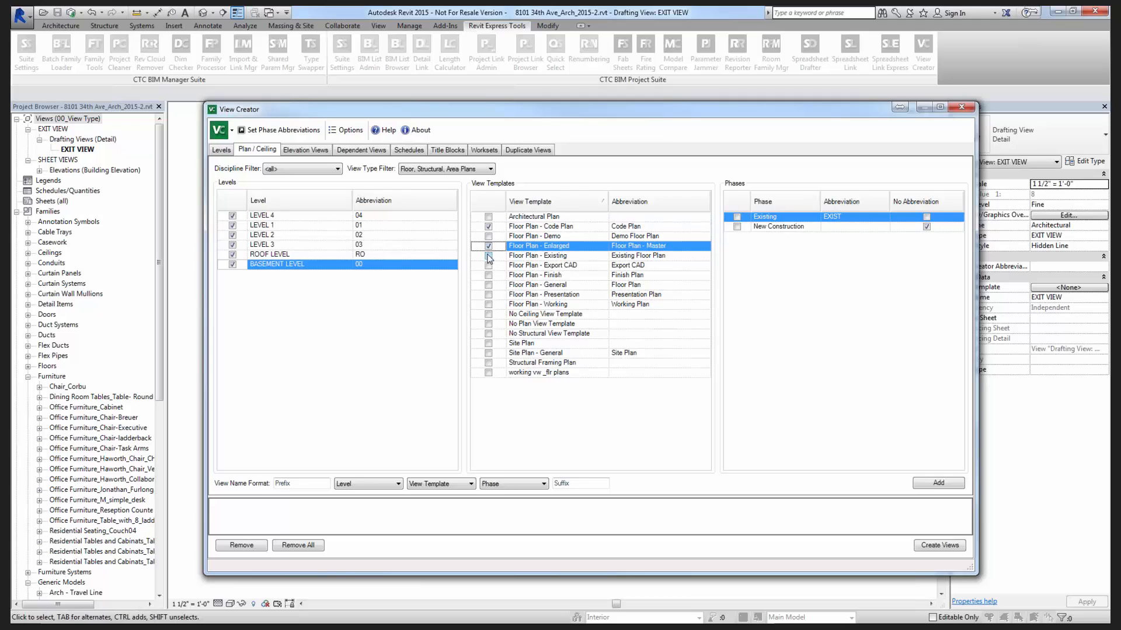
pyautogui.click(489, 276)
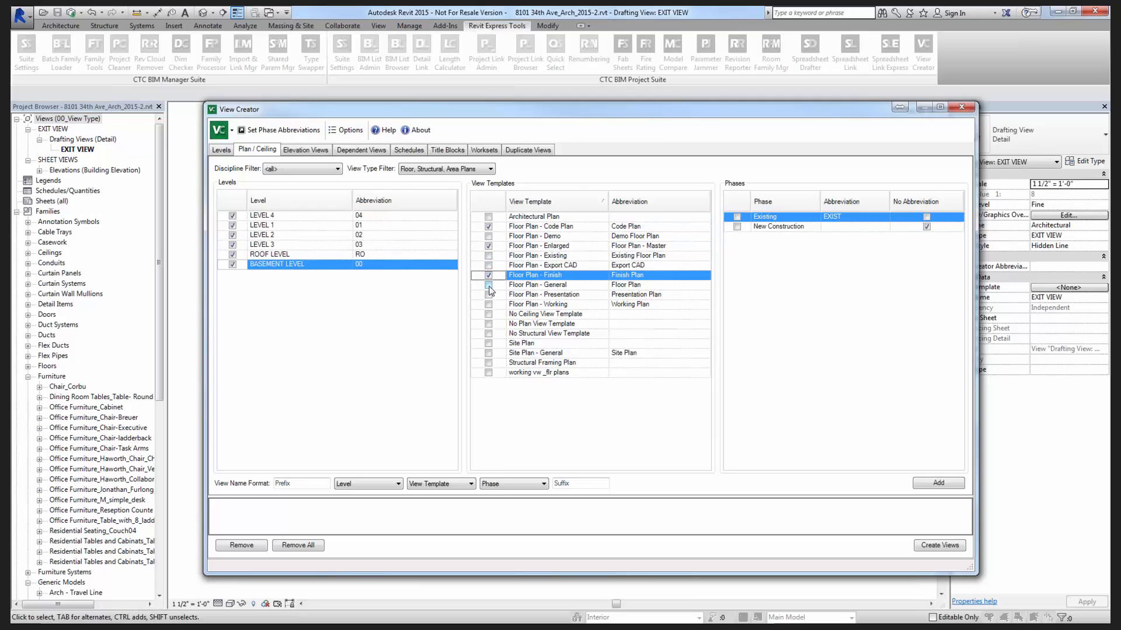
pyautogui.click(488, 284)
pyautogui.click(488, 295)
pyautogui.click(489, 305)
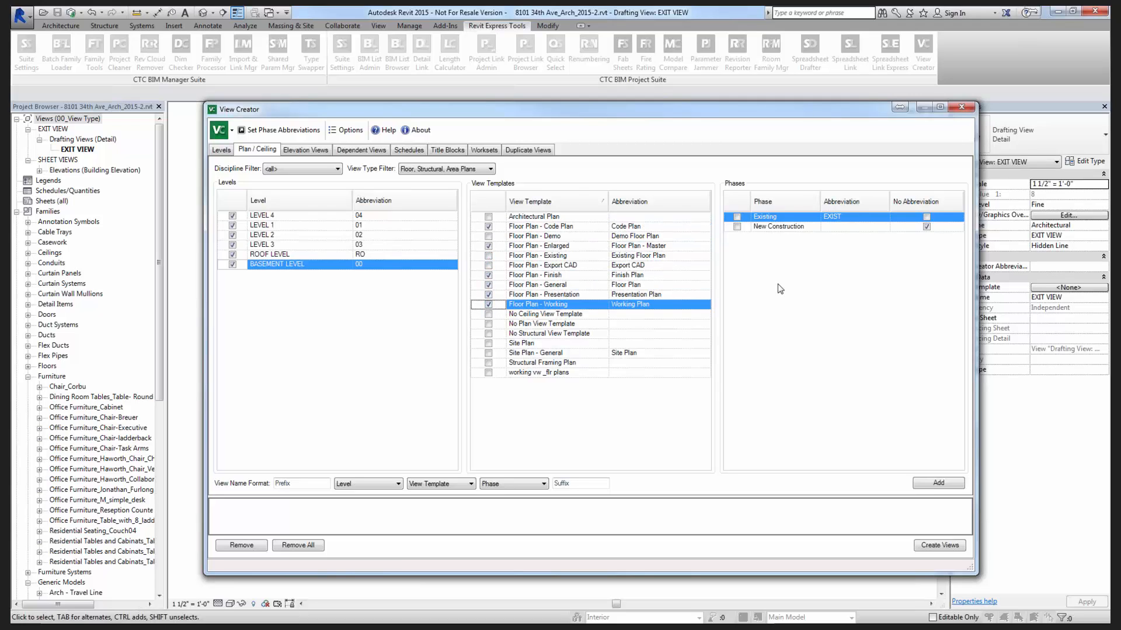
pyautogui.click(736, 227)
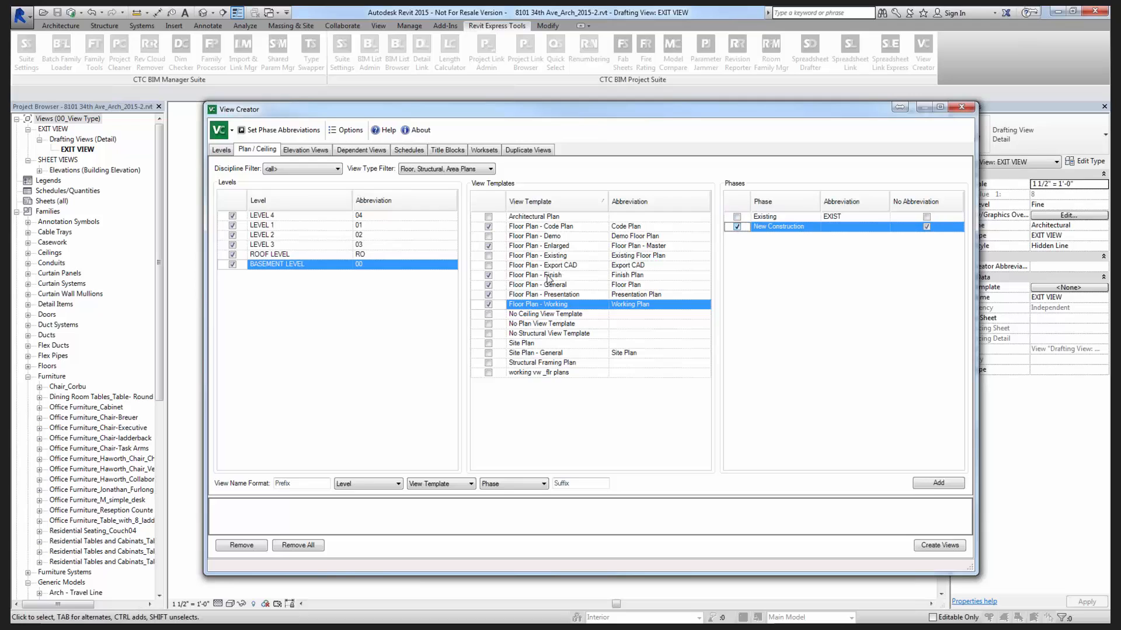
pyautogui.click(489, 295)
# Add the chosen combinations to the list, create the plan views, and close View Creator.
pyautogui.click(938, 482)
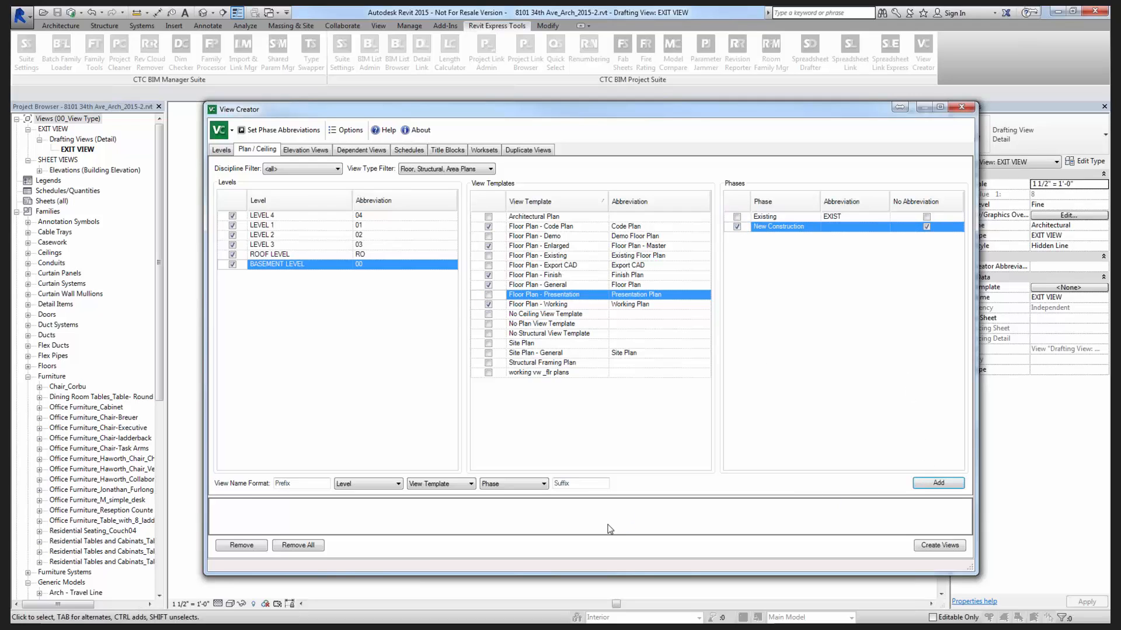
pyautogui.click(937, 545)
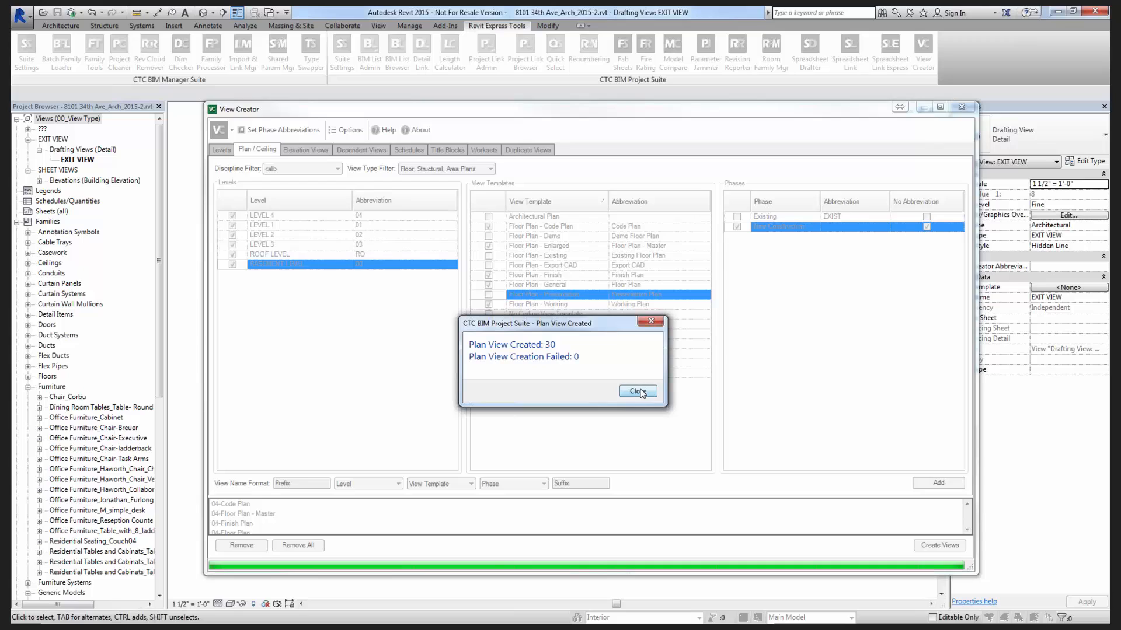
pyautogui.click(640, 393)
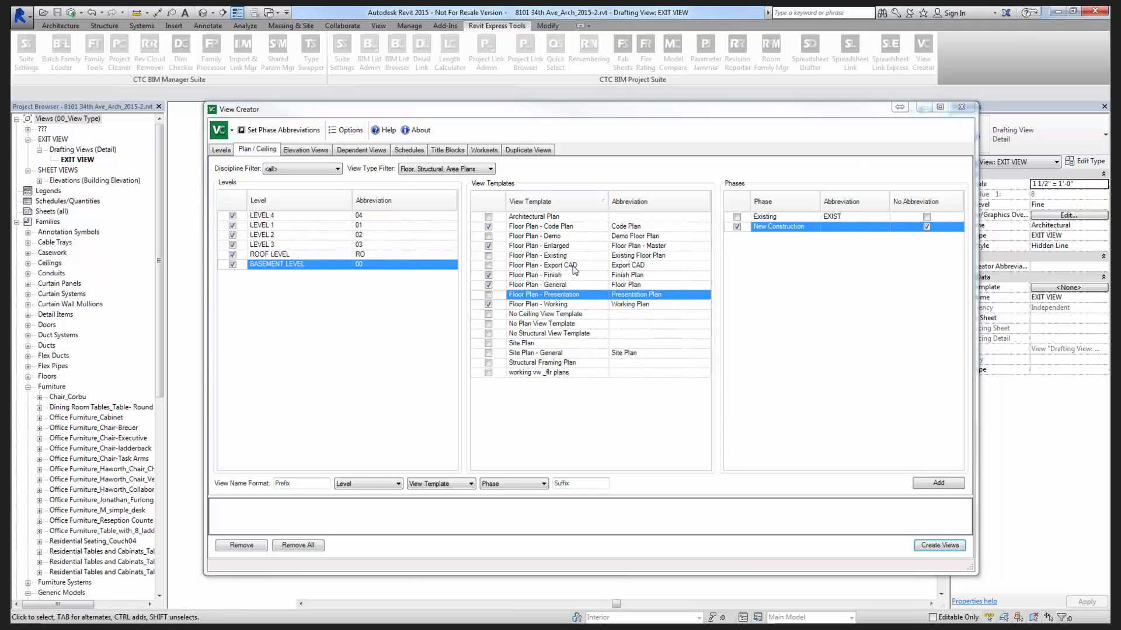
pyautogui.click(966, 106)
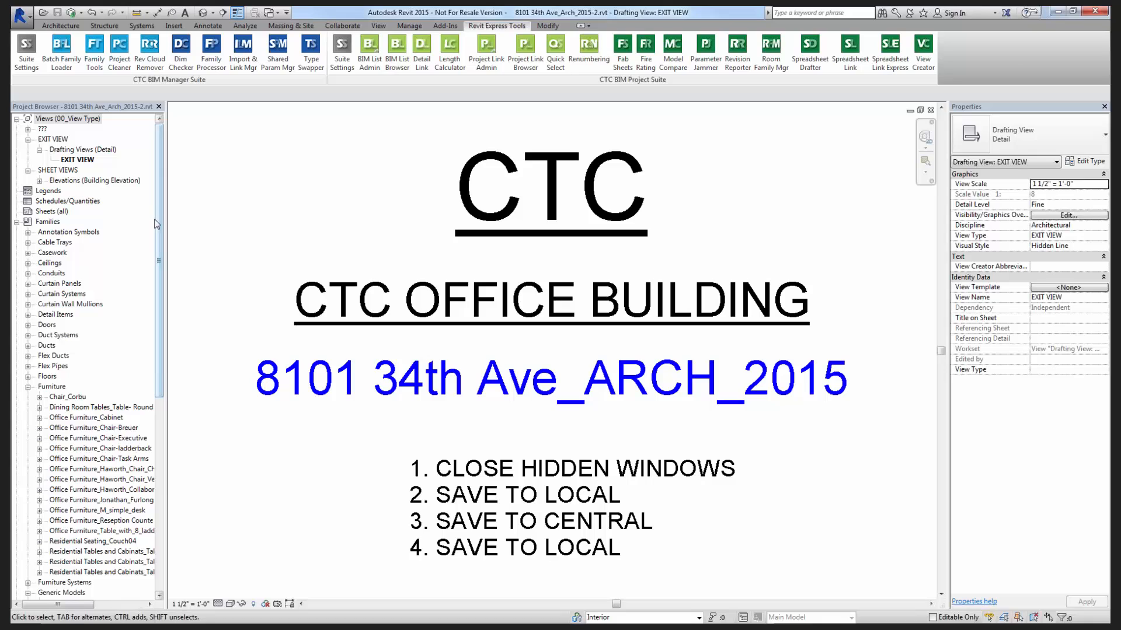
# Check the new floor plans in the ??? group and switch the views' browser organization to Standard - KA.
pyautogui.click(28, 129)
pyautogui.click(39, 140)
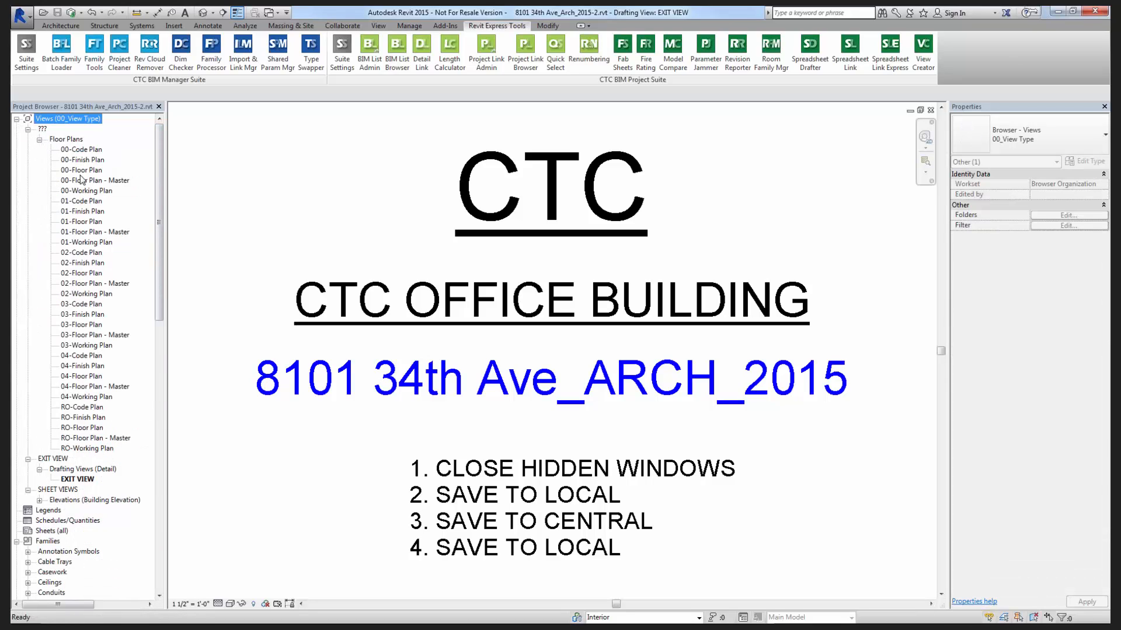
pyautogui.rightClick(69, 121)
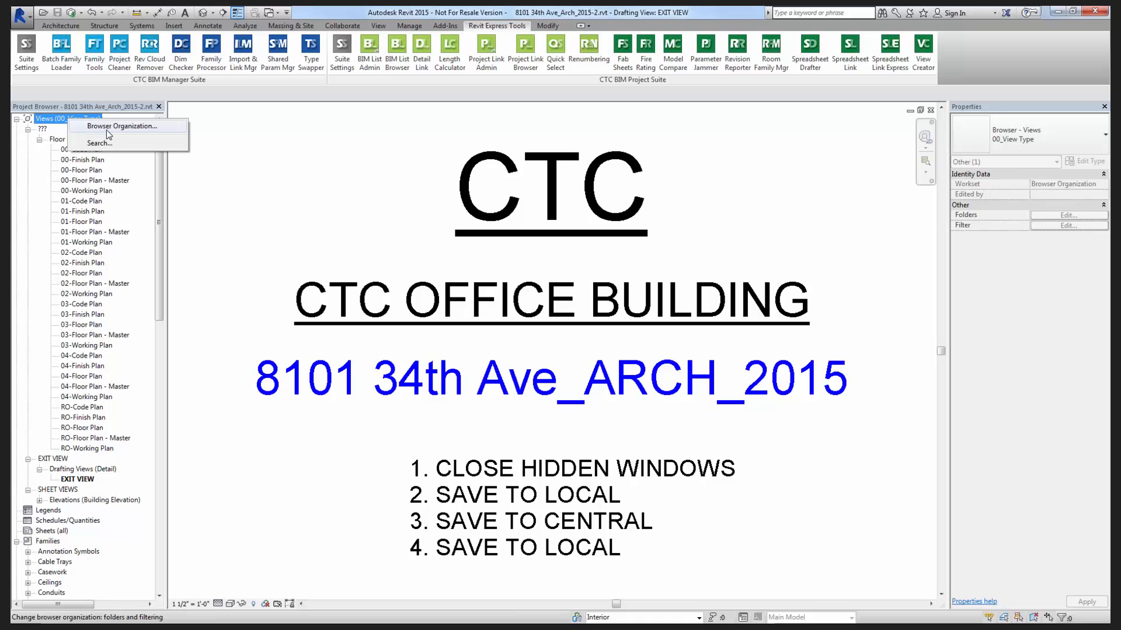
pyautogui.click(107, 130)
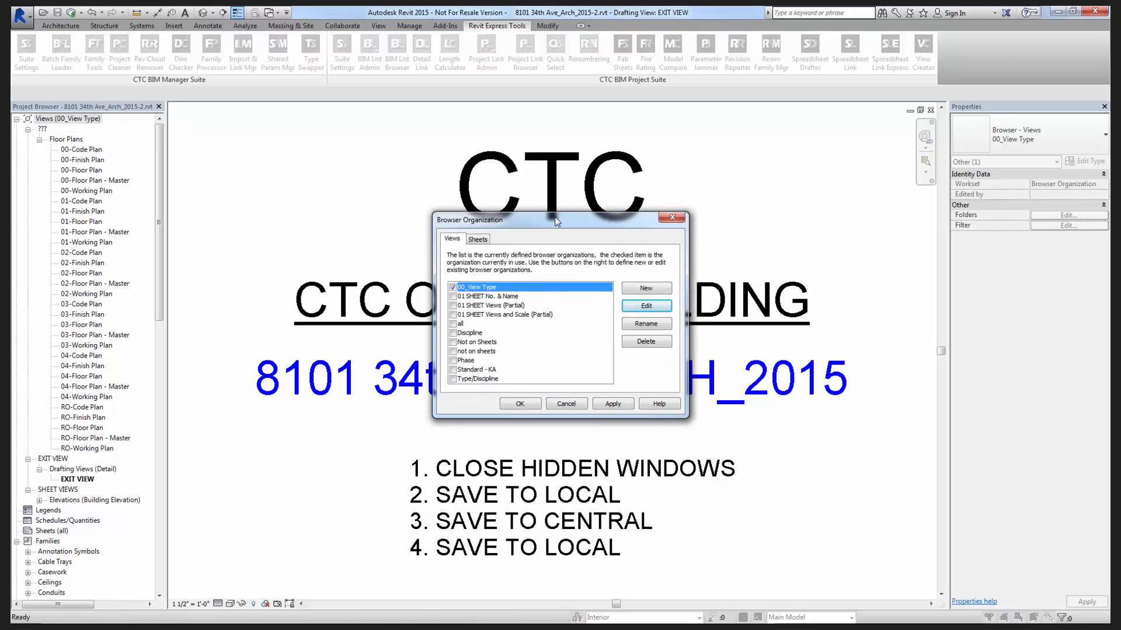
pyautogui.moveTo(554, 216); pyautogui.dragTo(557, 182)
pyautogui.click(458, 331)
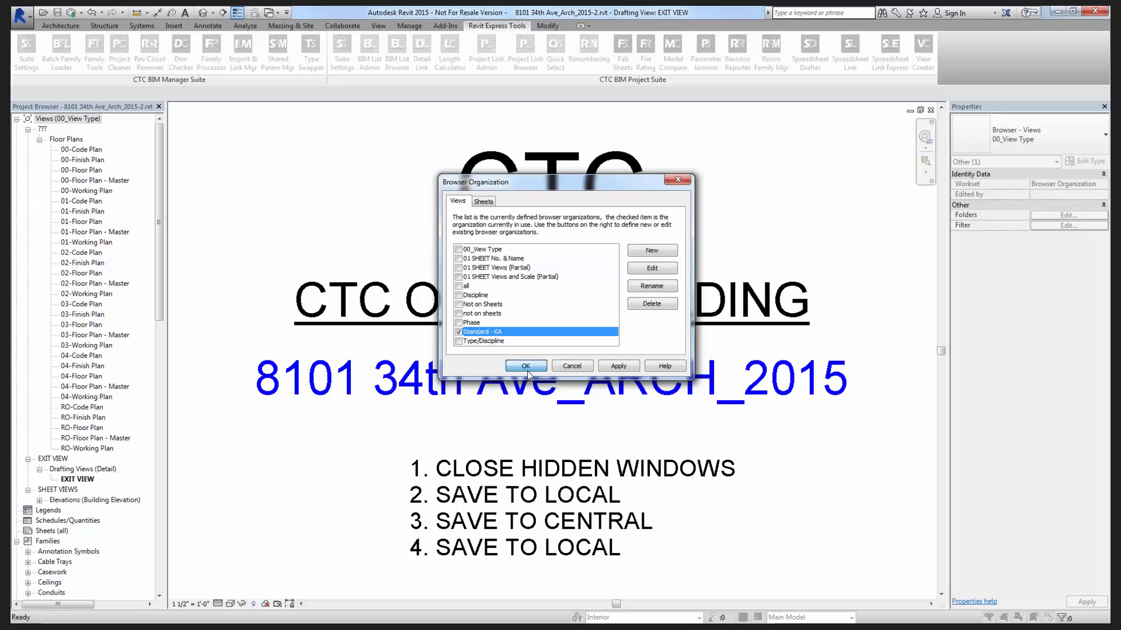
pyautogui.click(527, 372)
# Examine the New Construction floor plans by view type and open the 01-Floor Plan view from the General group.
pyautogui.click(39, 160)
pyautogui.click(51, 170)
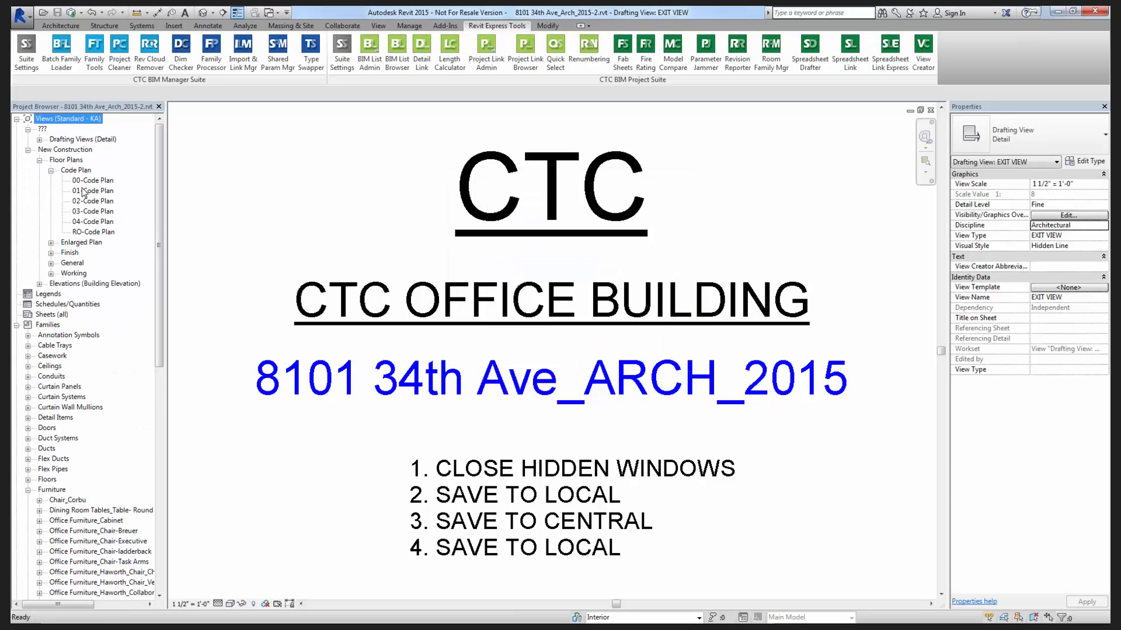
pyautogui.click(95, 180)
pyautogui.click(51, 243)
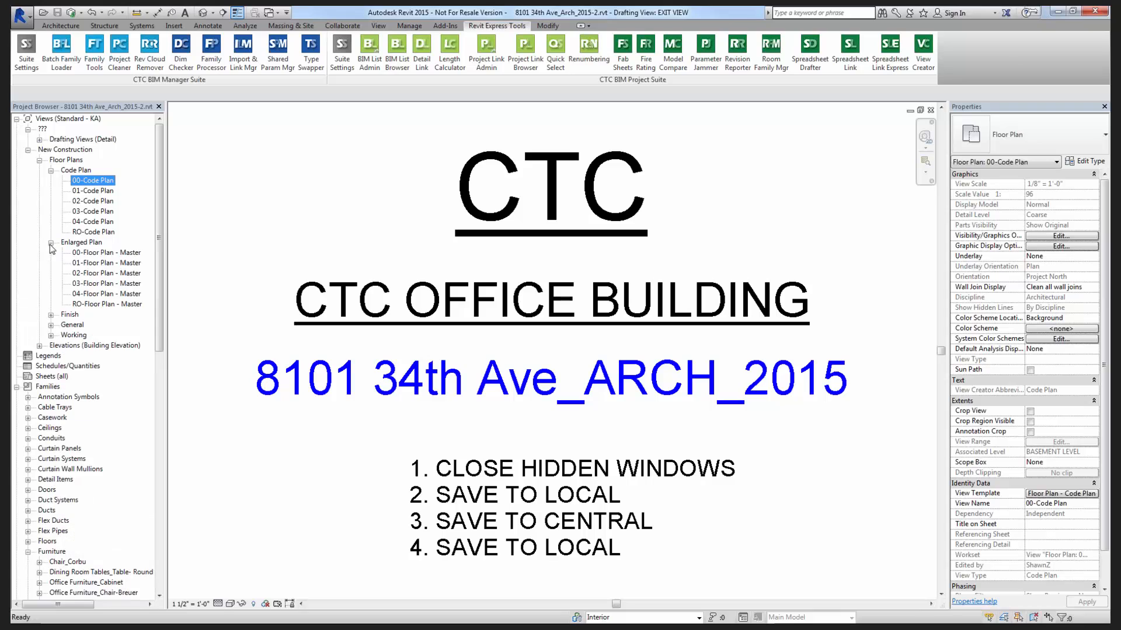
pyautogui.click(103, 264)
pyautogui.click(51, 315)
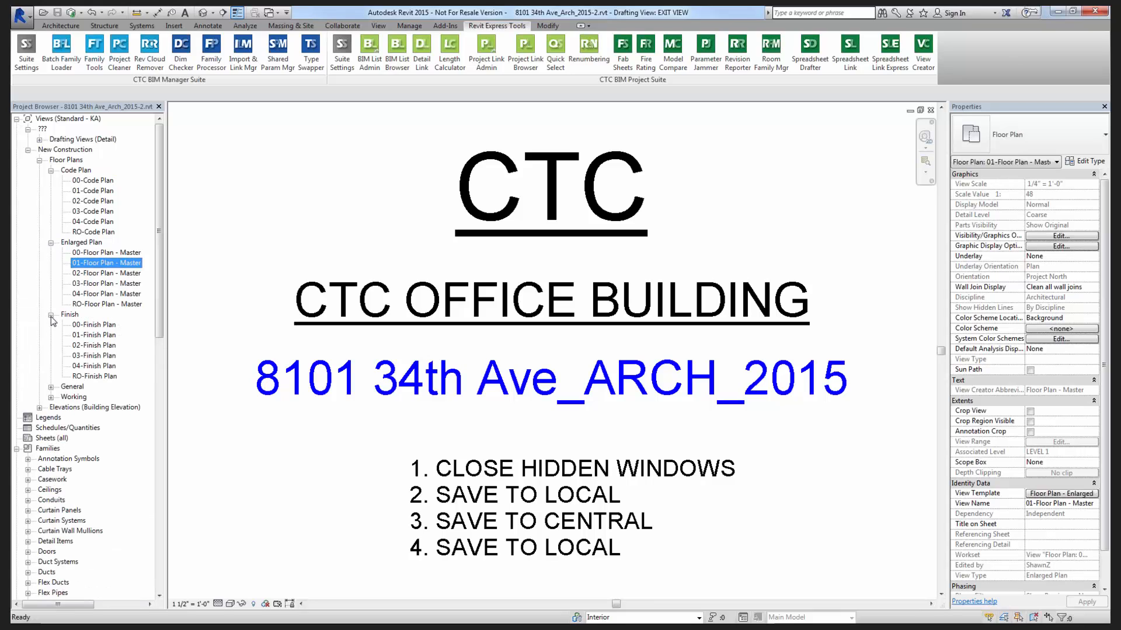
pyautogui.click(51, 387)
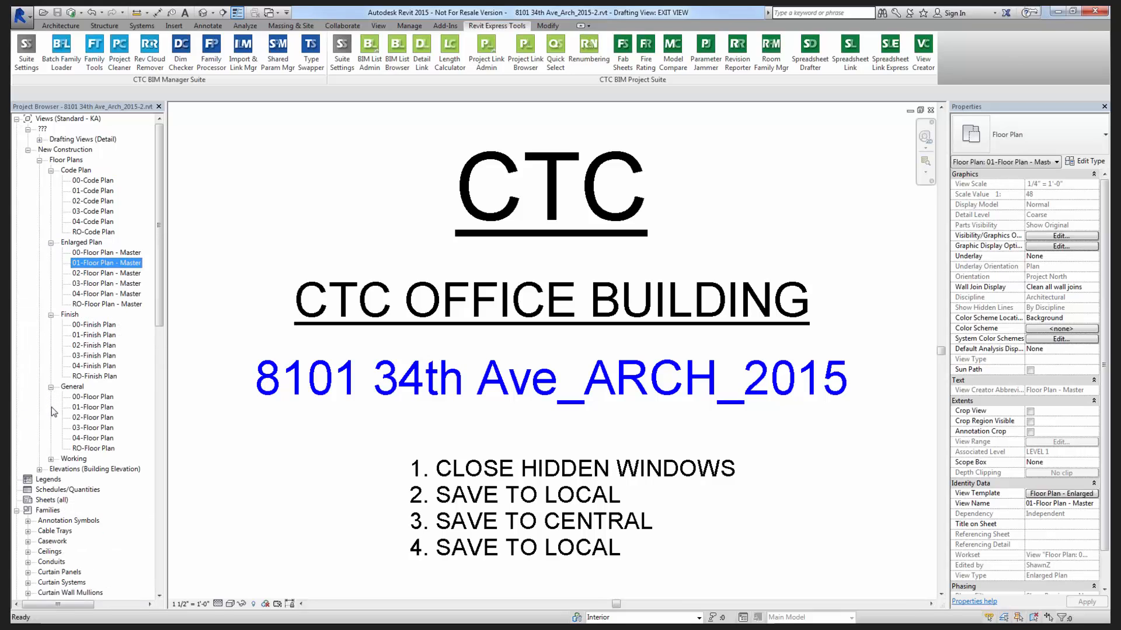
pyautogui.click(86, 408)
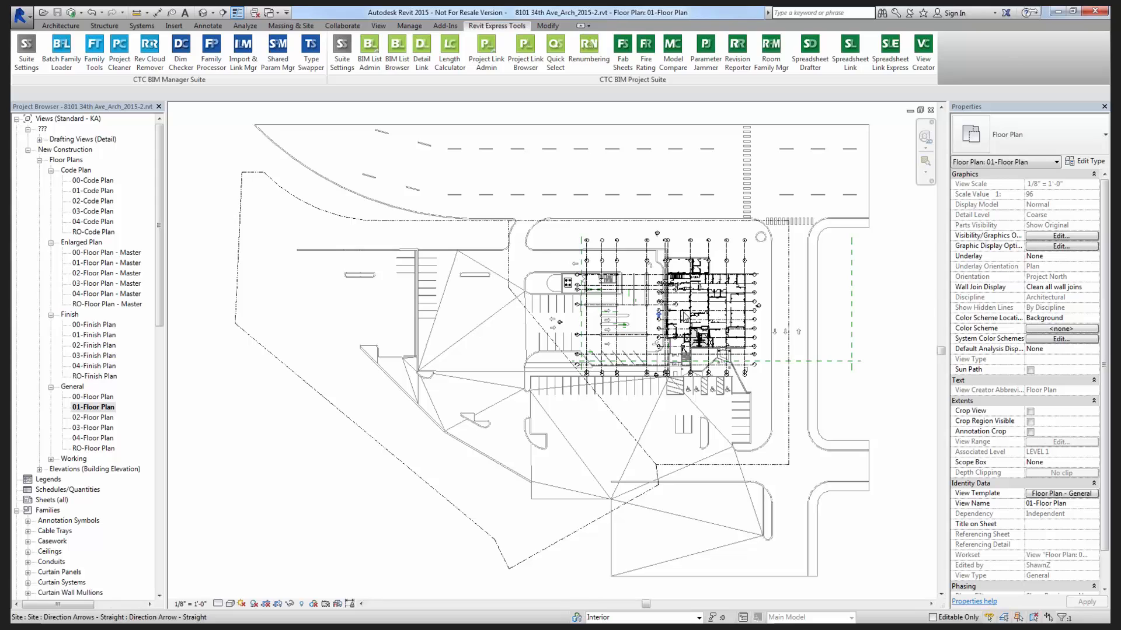
pyautogui.scroll(5, 682, 350)
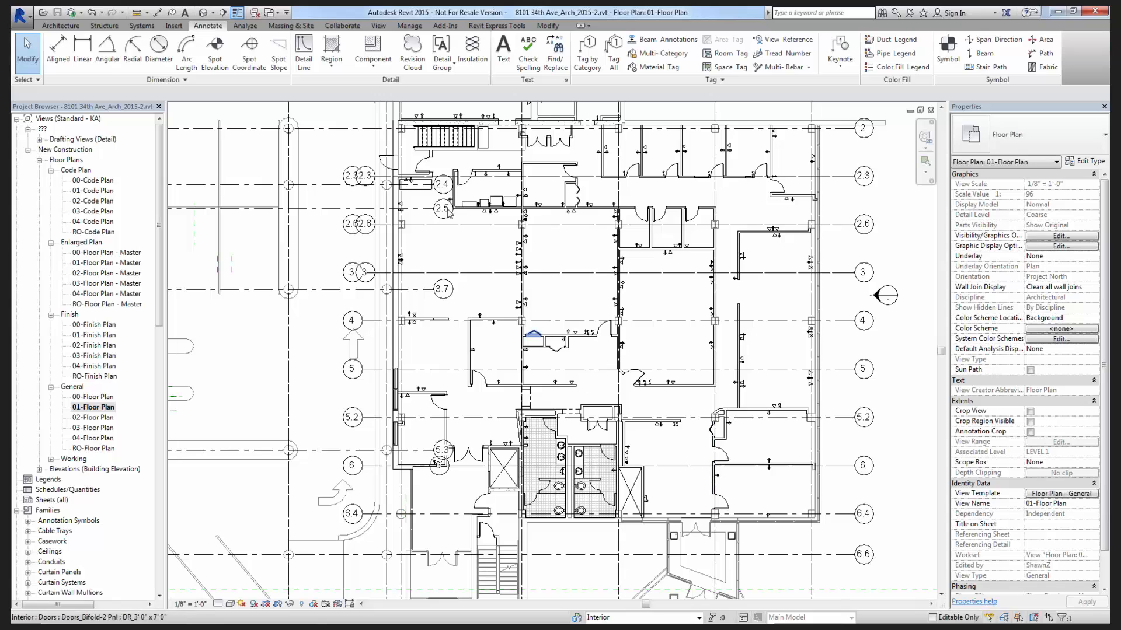
# Show the BIM List Browser with the BL Demo DB content beside the floor plan.
pyautogui.click(496, 26)
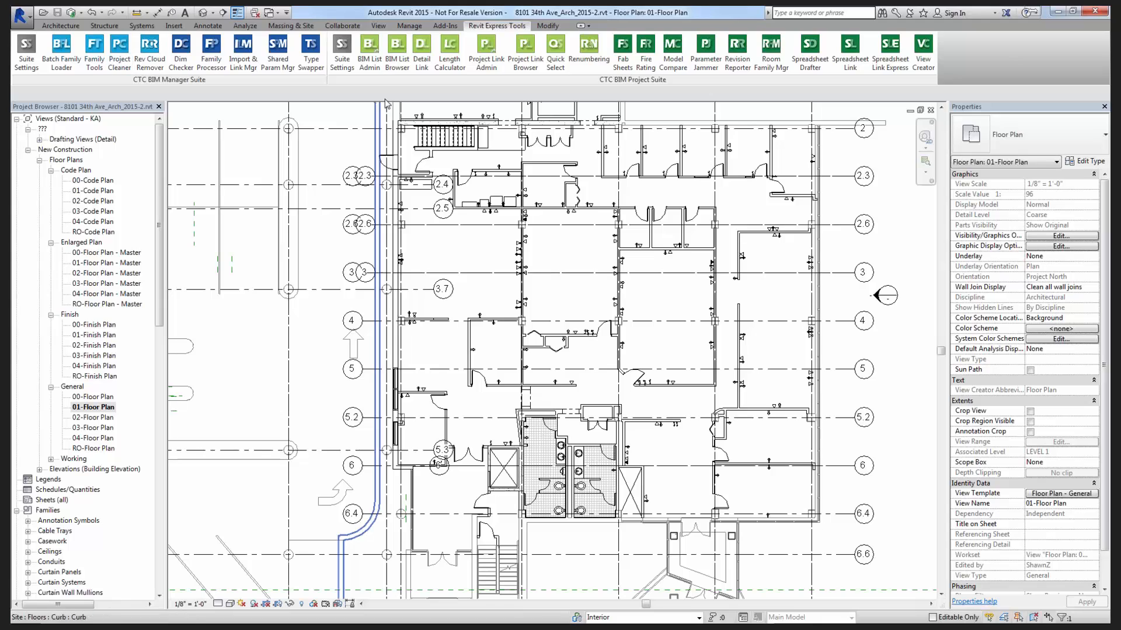
pyautogui.click(396, 64)
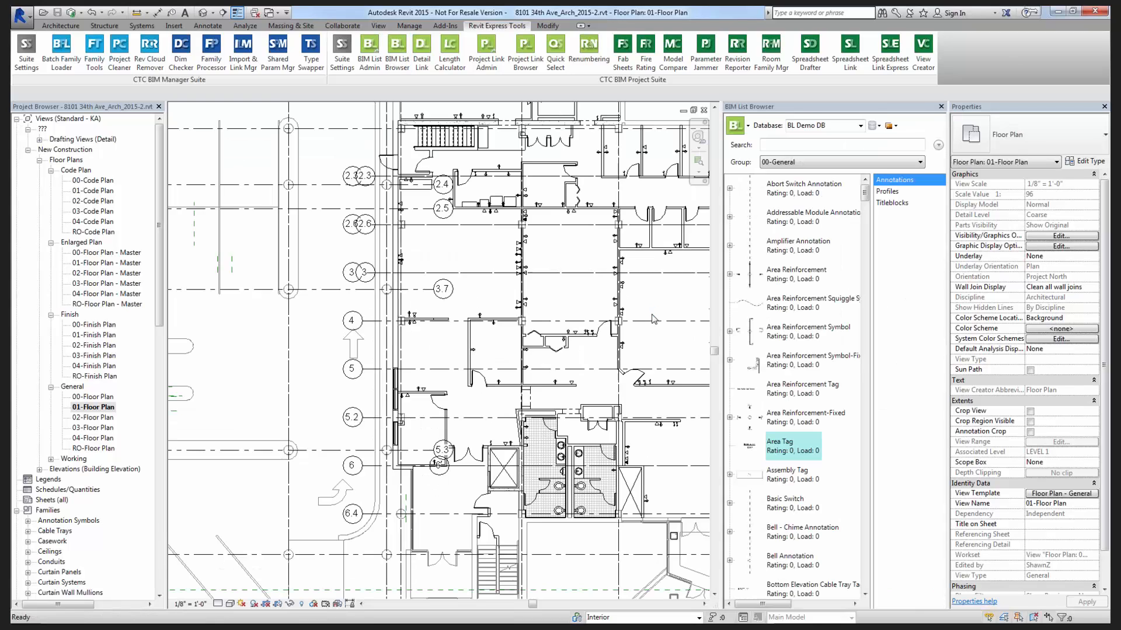
pyautogui.click(127, 62)
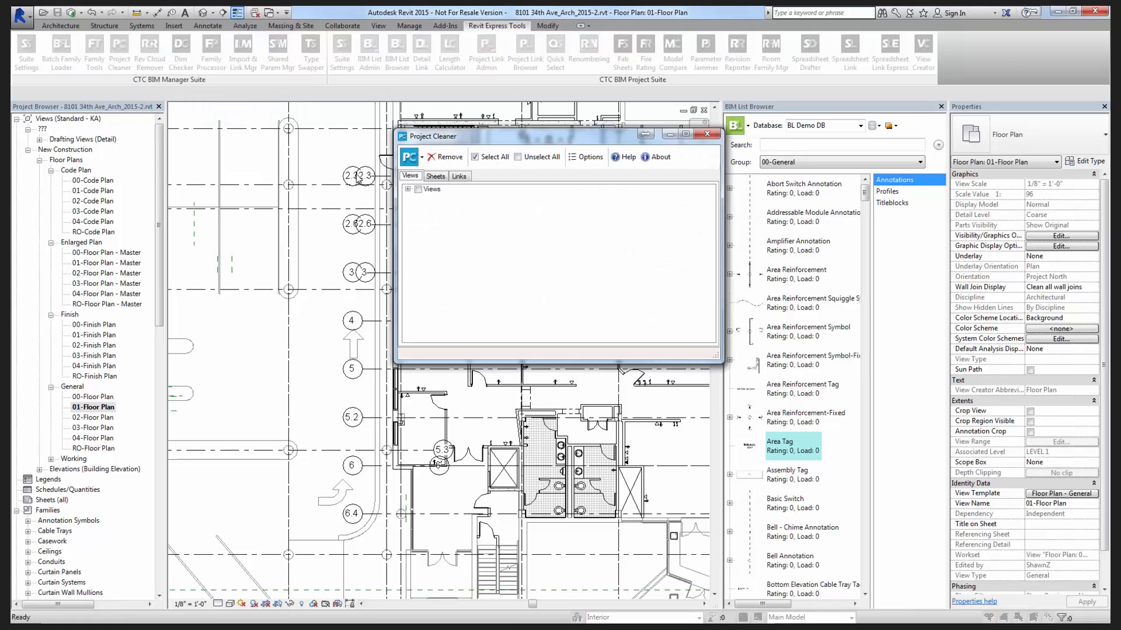
pyautogui.click(706, 134)
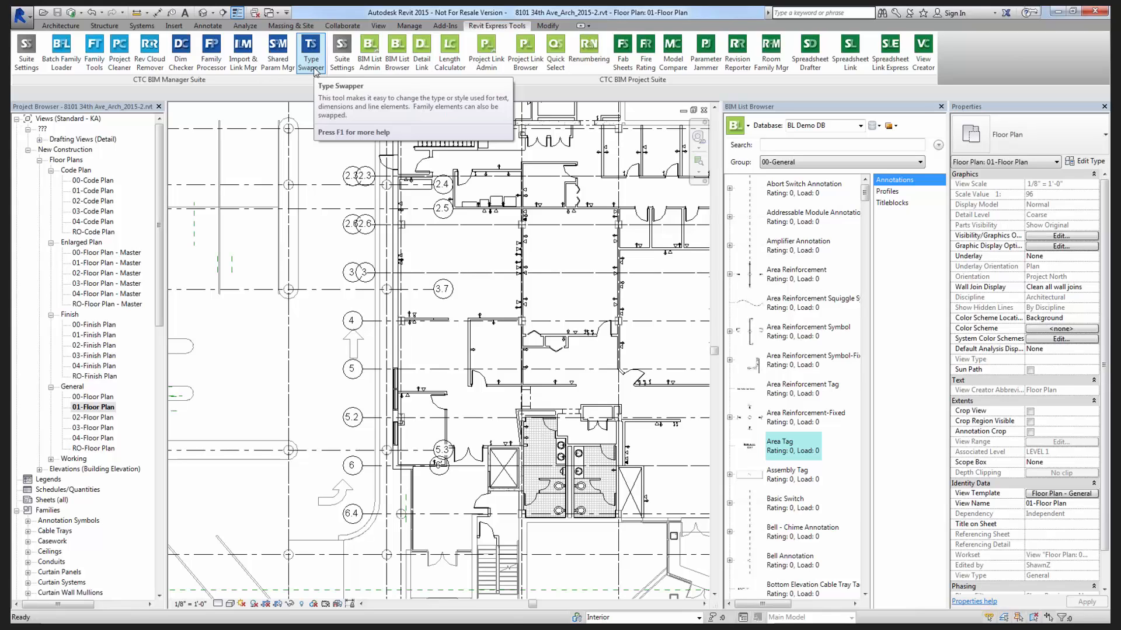
# Start Type Swapper and examine the project's existing text types and dimension styles.
pyautogui.click(314, 68)
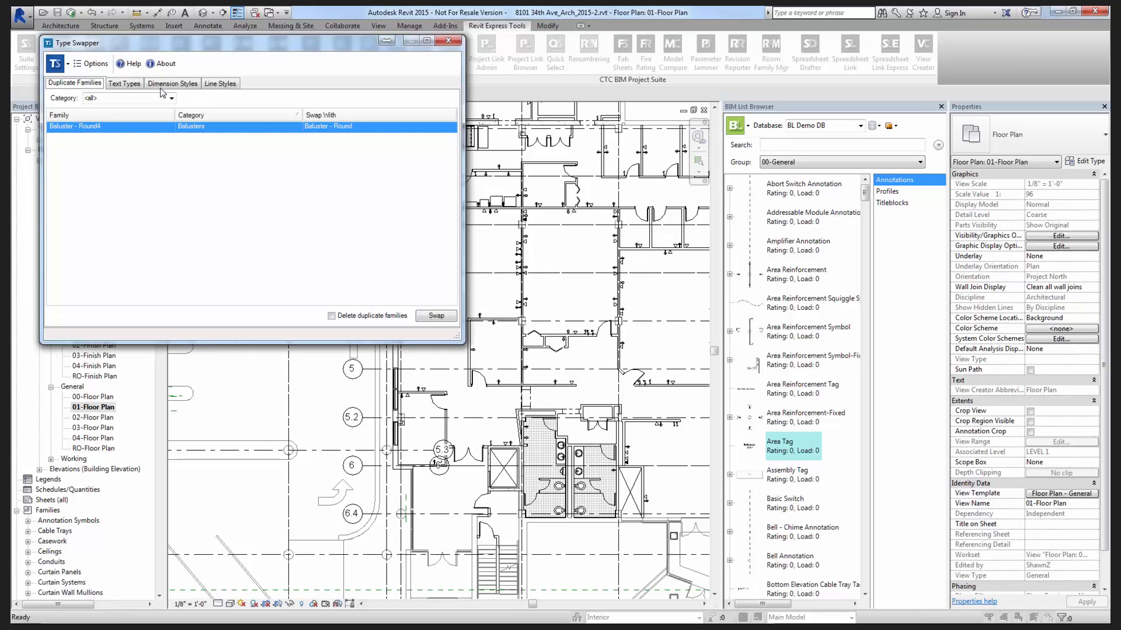
pyautogui.moveTo(178, 52); pyautogui.dragTo(306, 120)
pyautogui.click(260, 153)
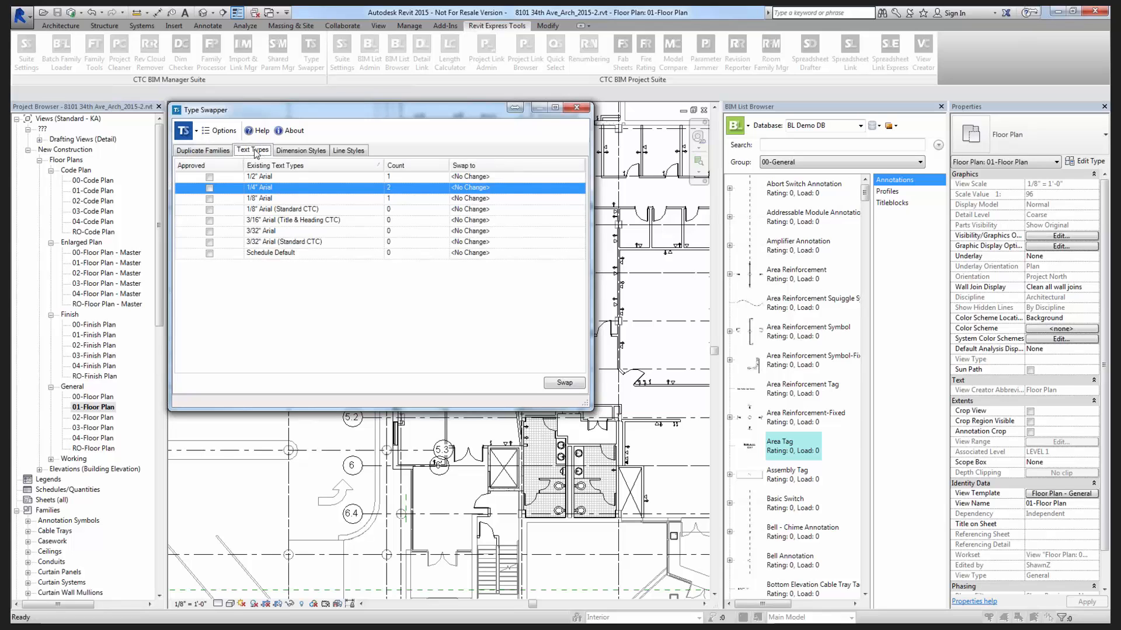
pyautogui.click(301, 150)
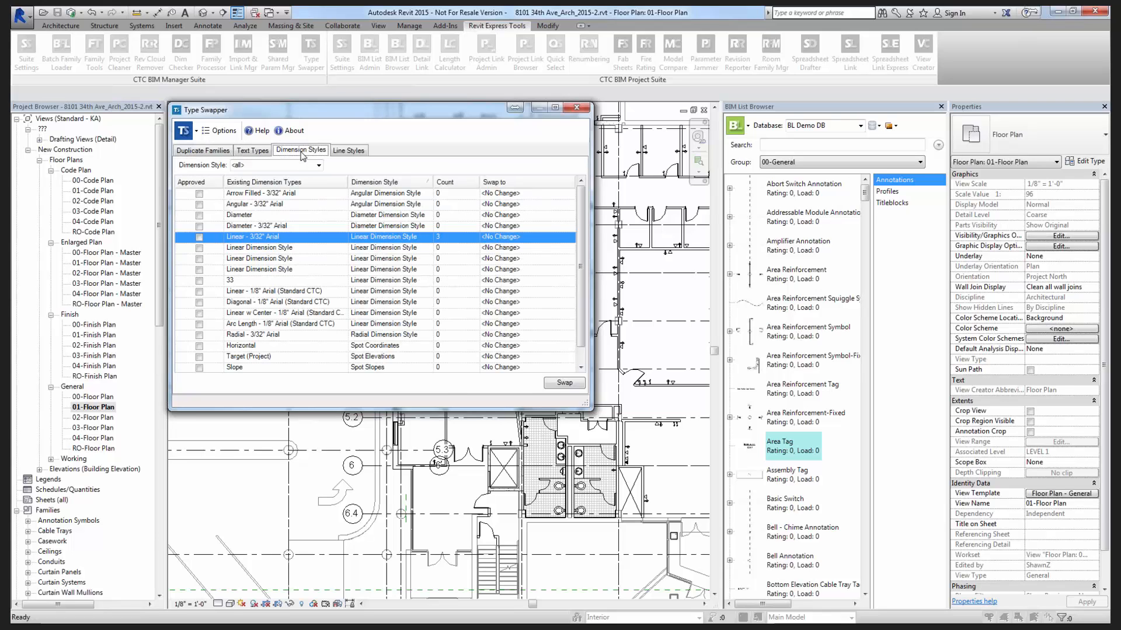
pyautogui.click(262, 151)
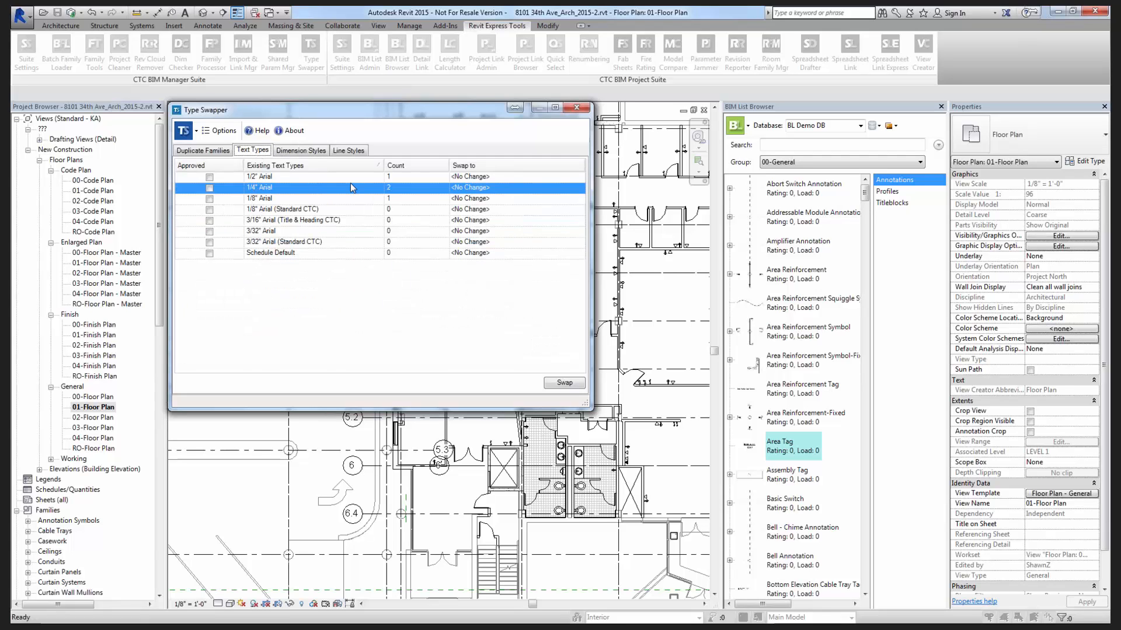
# Set the 1/8" Arial text type to swap to 1/8" Arial (Standard CTC).
pyautogui.click(308, 177)
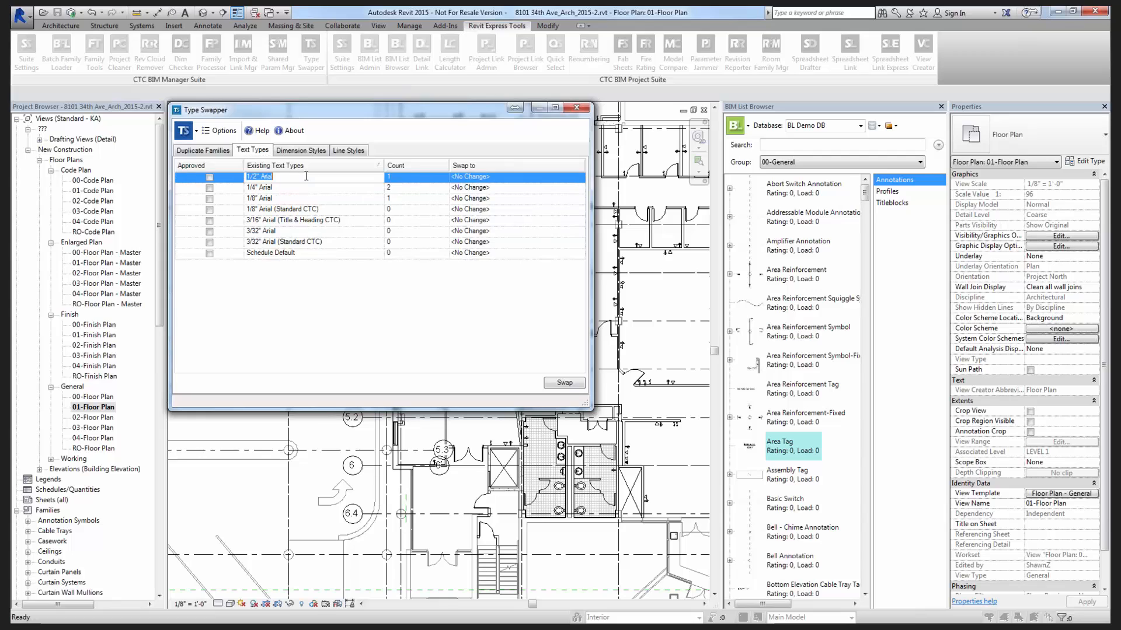
pyautogui.click(299, 198)
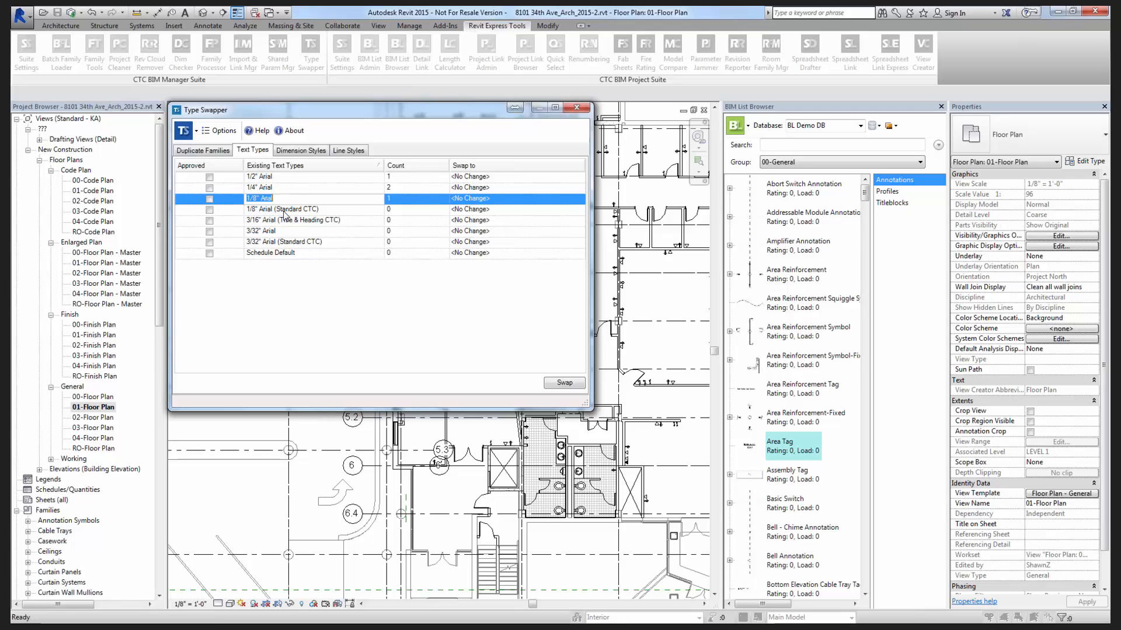
pyautogui.click(471, 199)
pyautogui.click(471, 201)
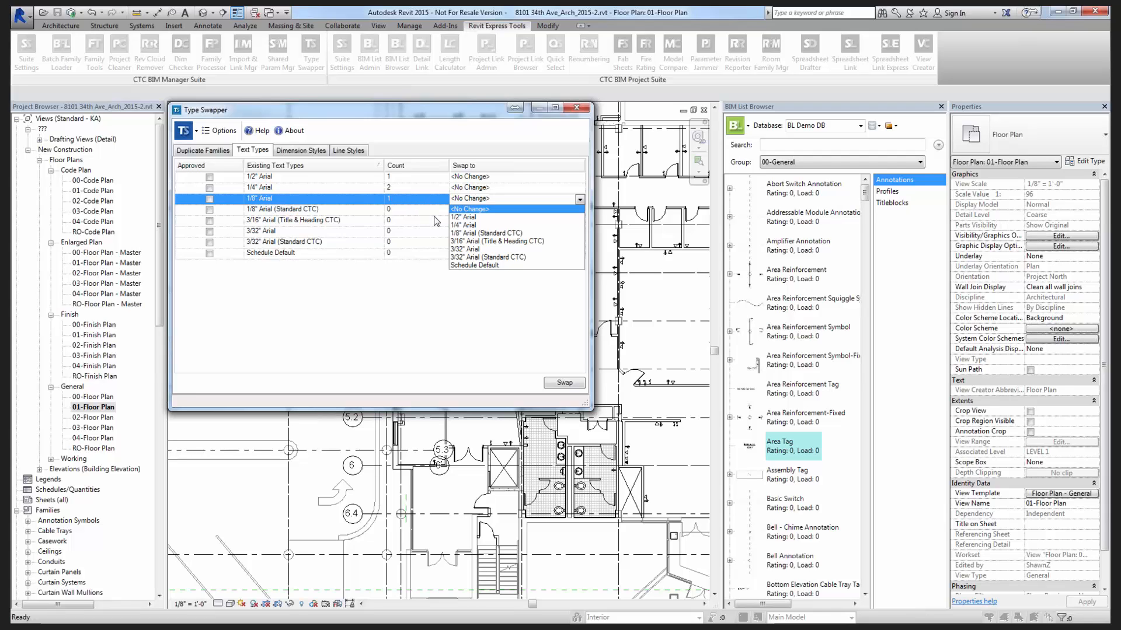
pyautogui.click(484, 233)
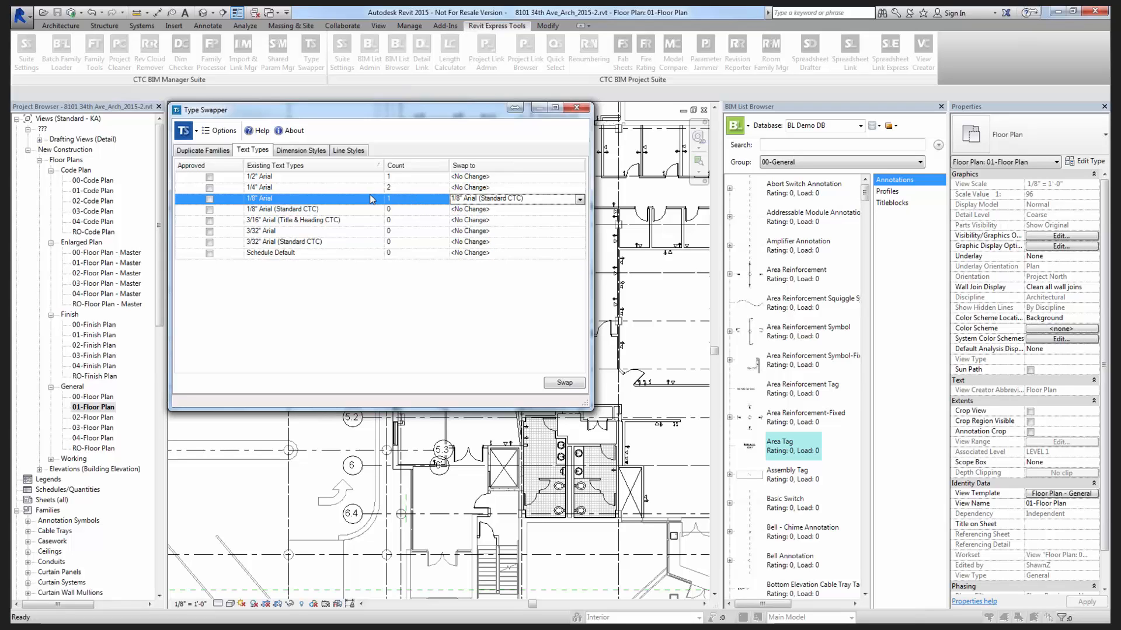
# Check the replacement choices for the 1/4" Arial text type and run the text type swap.
pyautogui.click(319, 187)
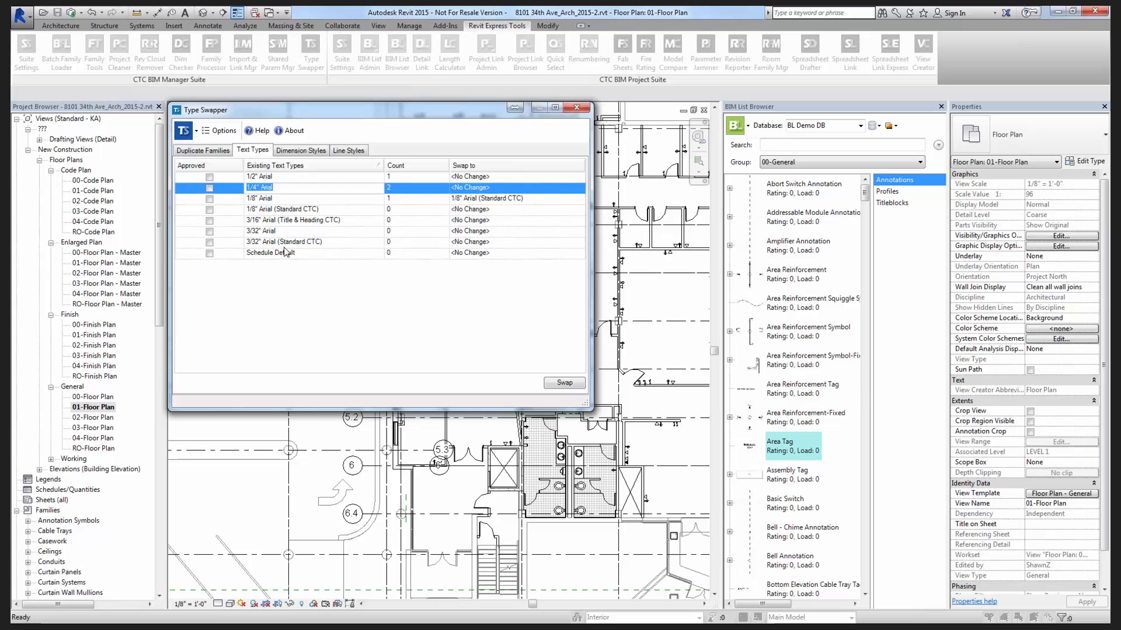
pyautogui.click(489, 188)
pyautogui.click(490, 188)
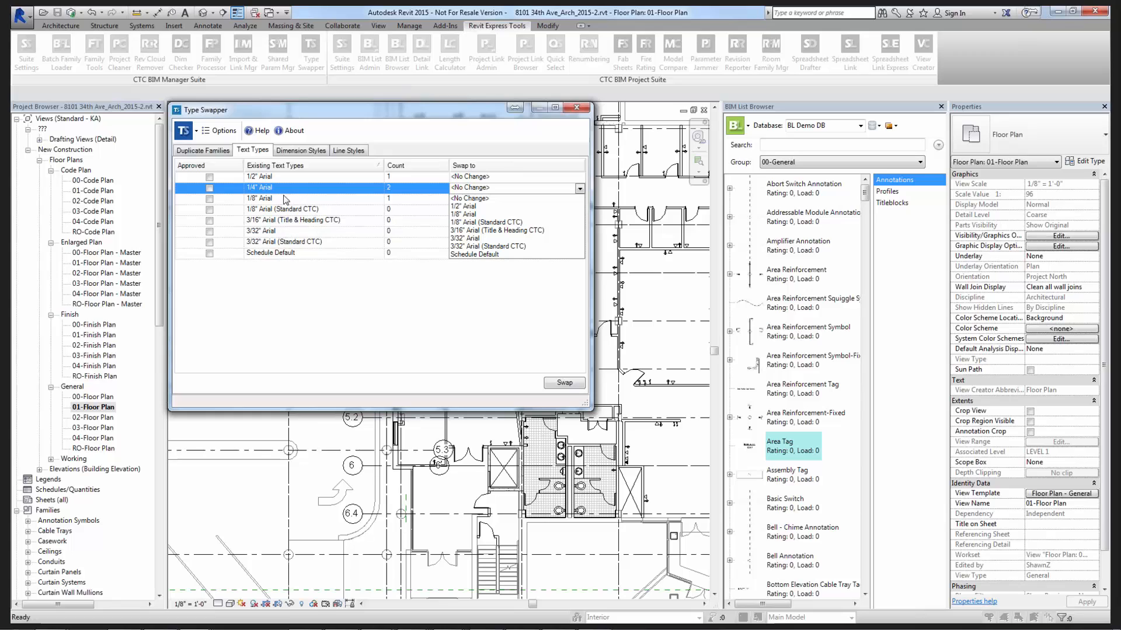
pyautogui.click(350, 306)
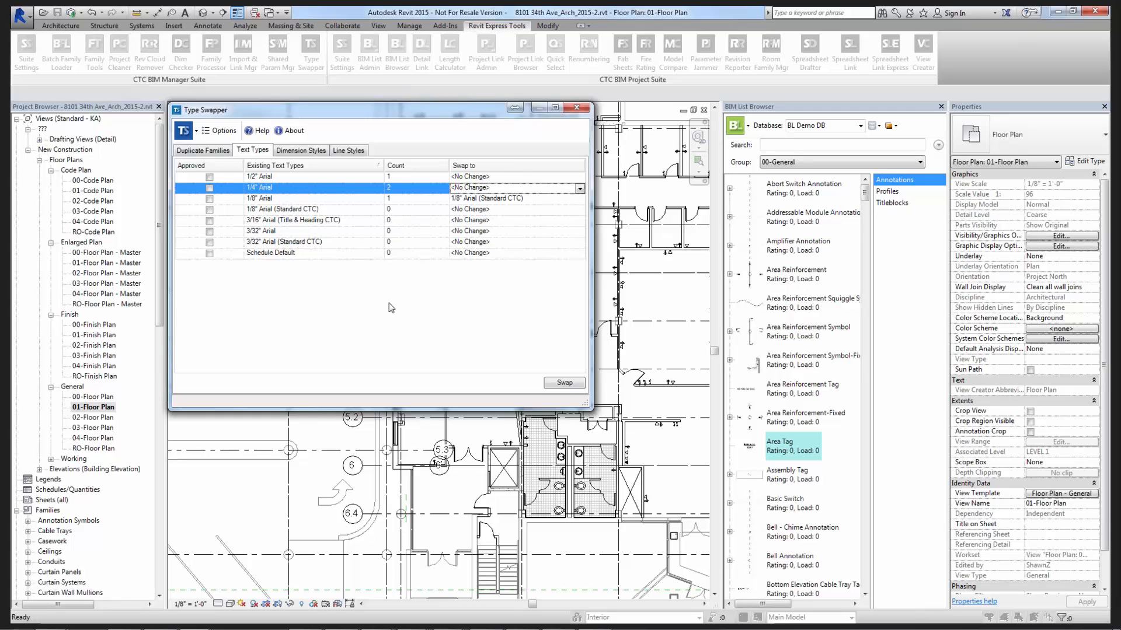
pyautogui.click(566, 383)
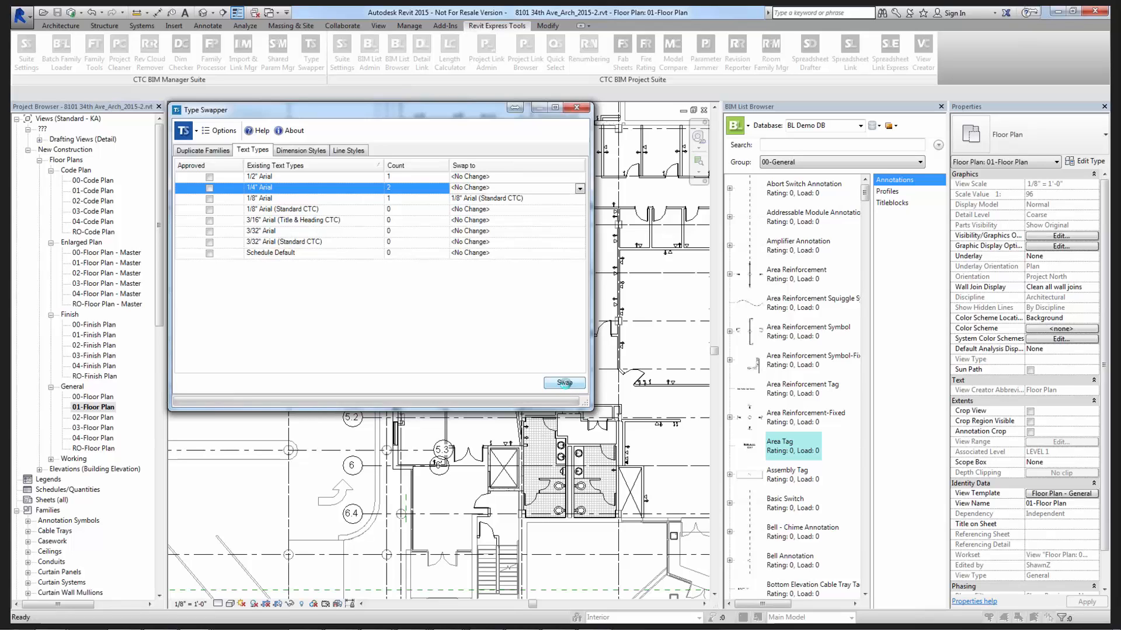
pyautogui.click(630, 323)
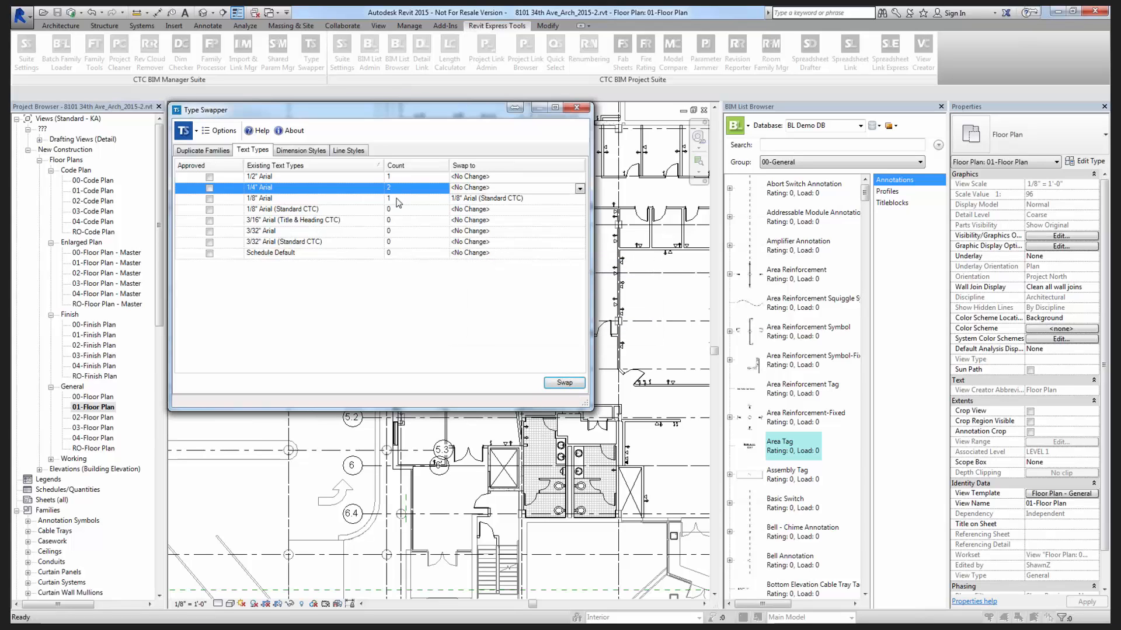
pyautogui.click(268, 200)
pyautogui.click(391, 209)
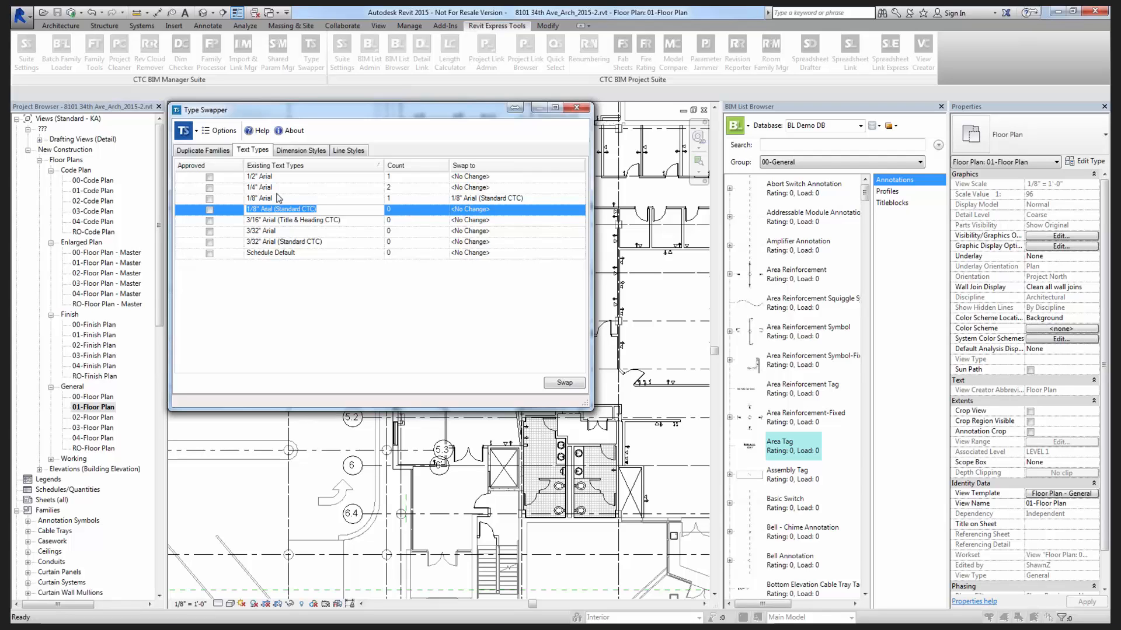
# Try to swap the Linear - 3/32" Arial dimension type to Linear - 1/8" Arial (Standard CTC), and close Type Swapper.
pyautogui.click(298, 153)
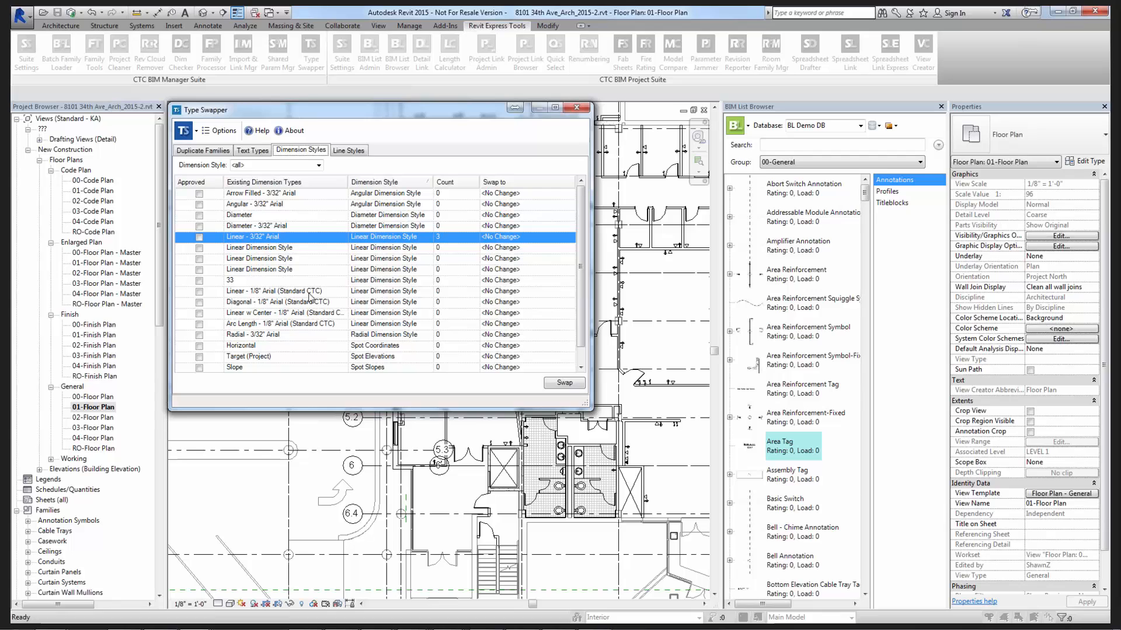
pyautogui.click(488, 237)
pyautogui.click(489, 237)
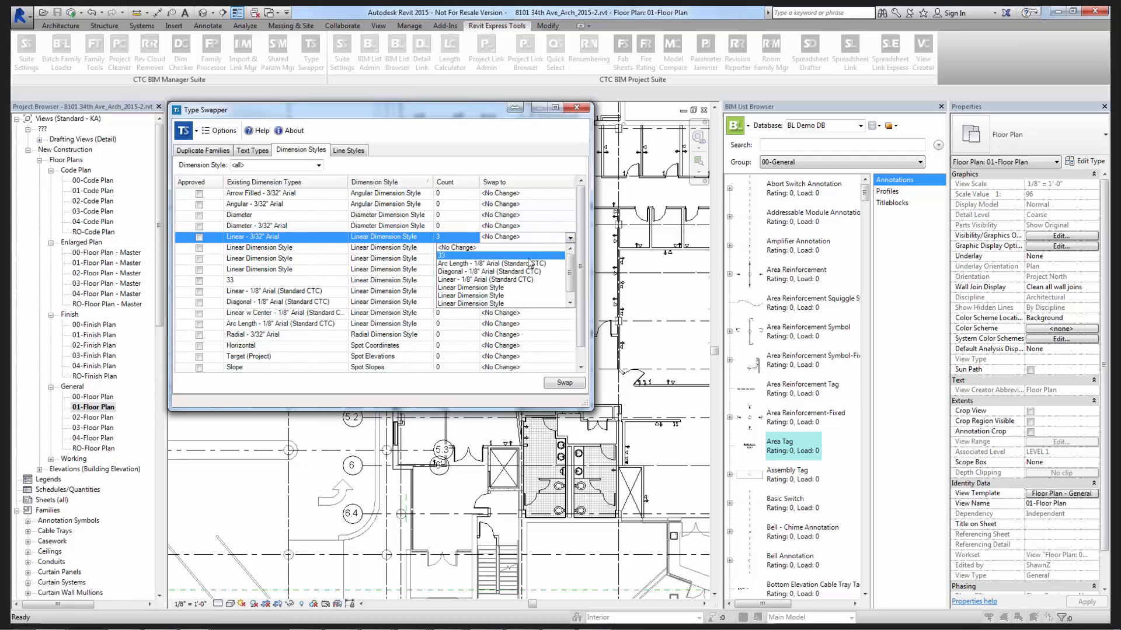
pyautogui.click(495, 280)
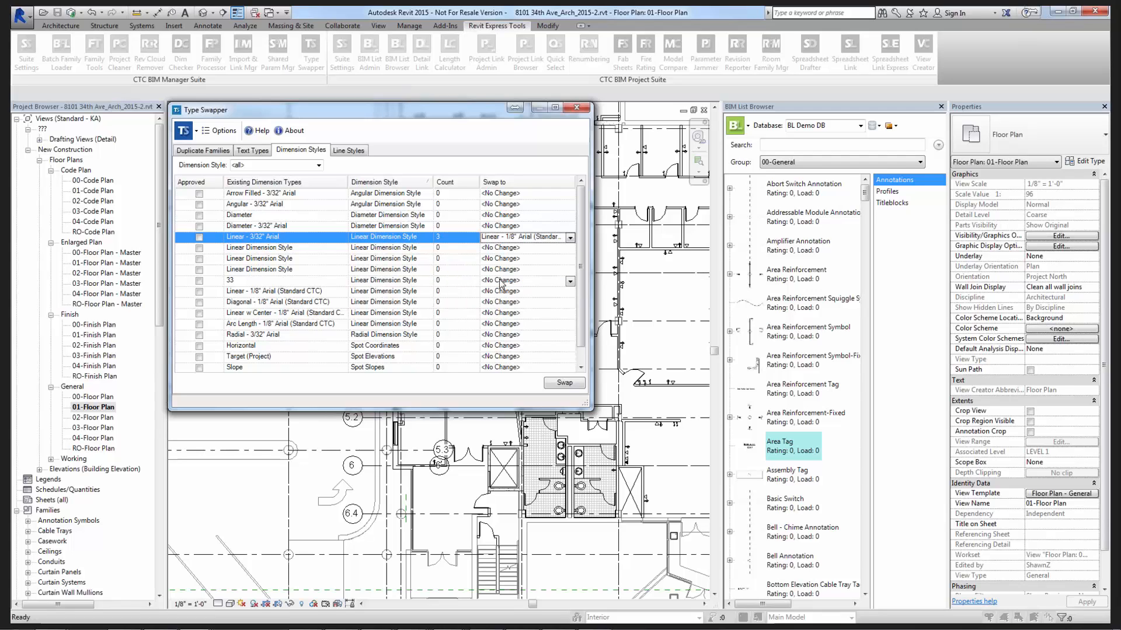
pyautogui.click(567, 385)
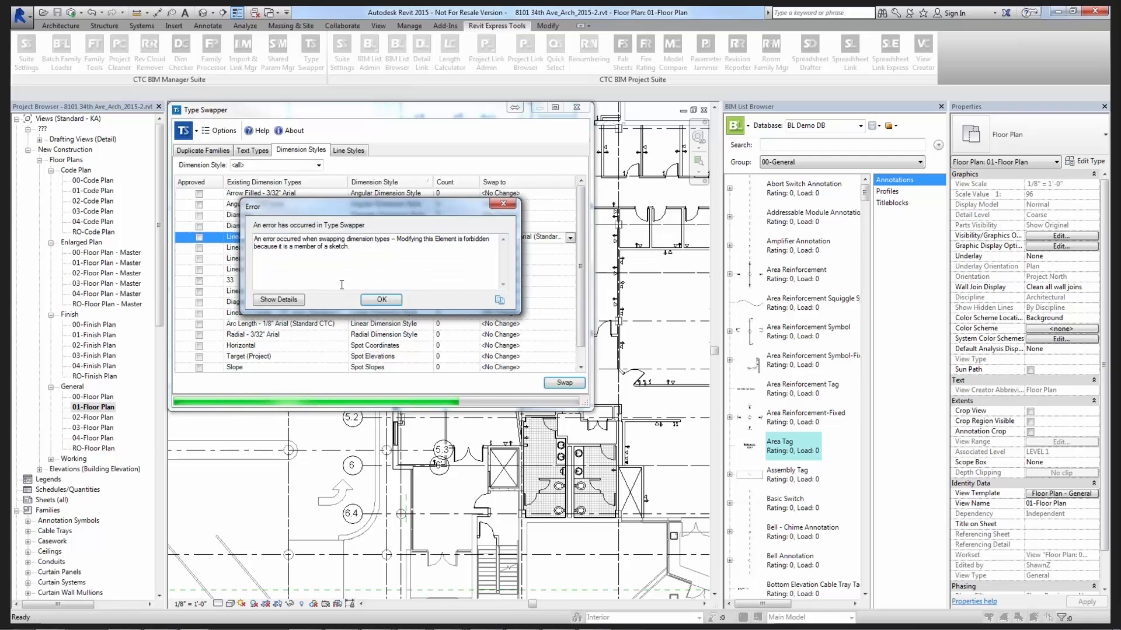
pyautogui.click(381, 300)
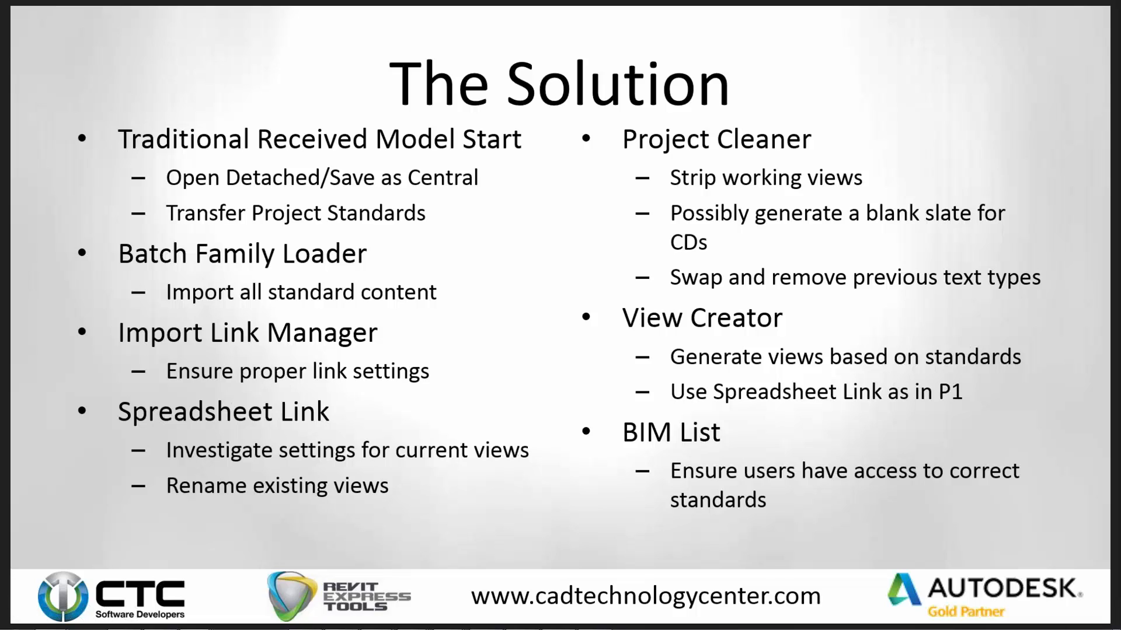
pyautogui.hotkey('alt', 'Tab')
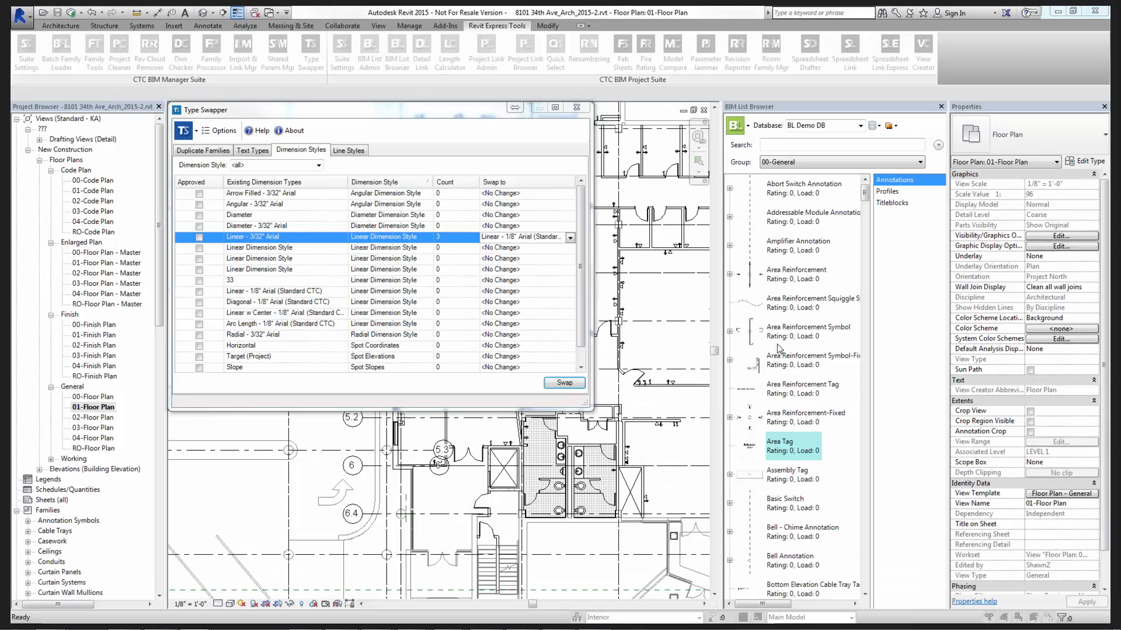
pyautogui.click(577, 108)
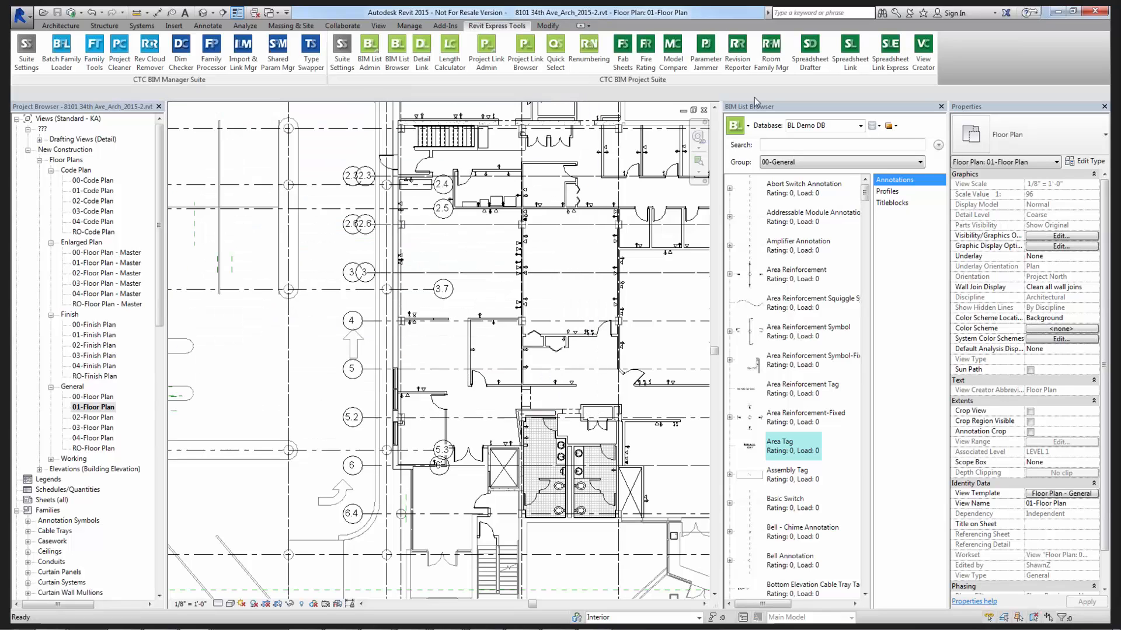
# Examine View Creator's plan view setup with all levels selected, checking the view templates and abbreviations, and close it without creating views.
pyautogui.click(923, 64)
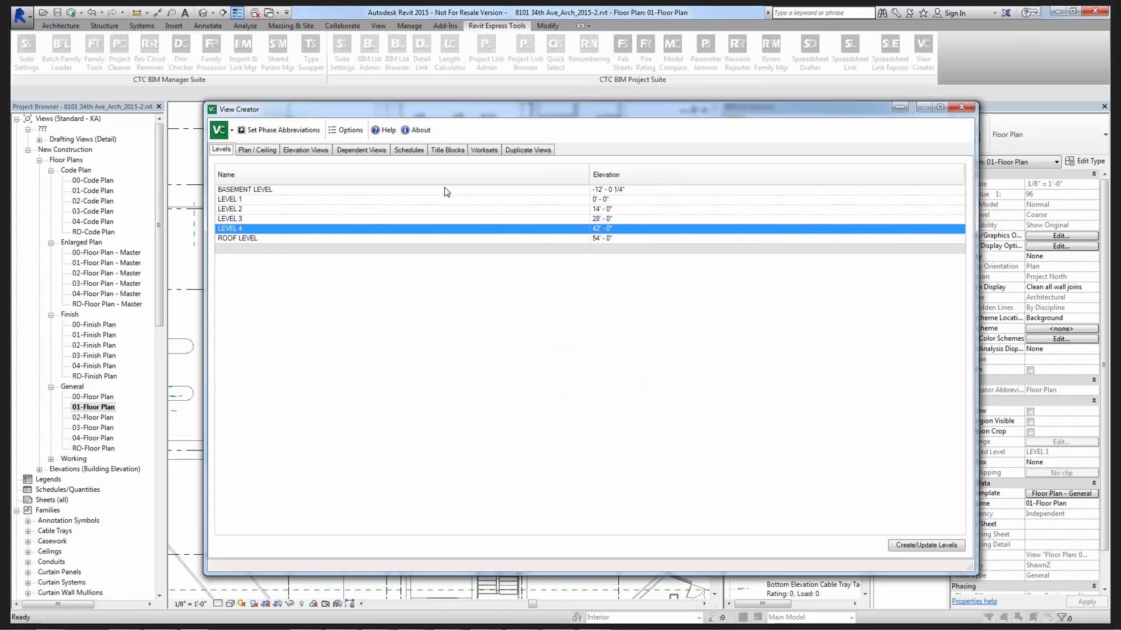
pyautogui.click(257, 149)
pyautogui.click(232, 216)
pyautogui.click(232, 225)
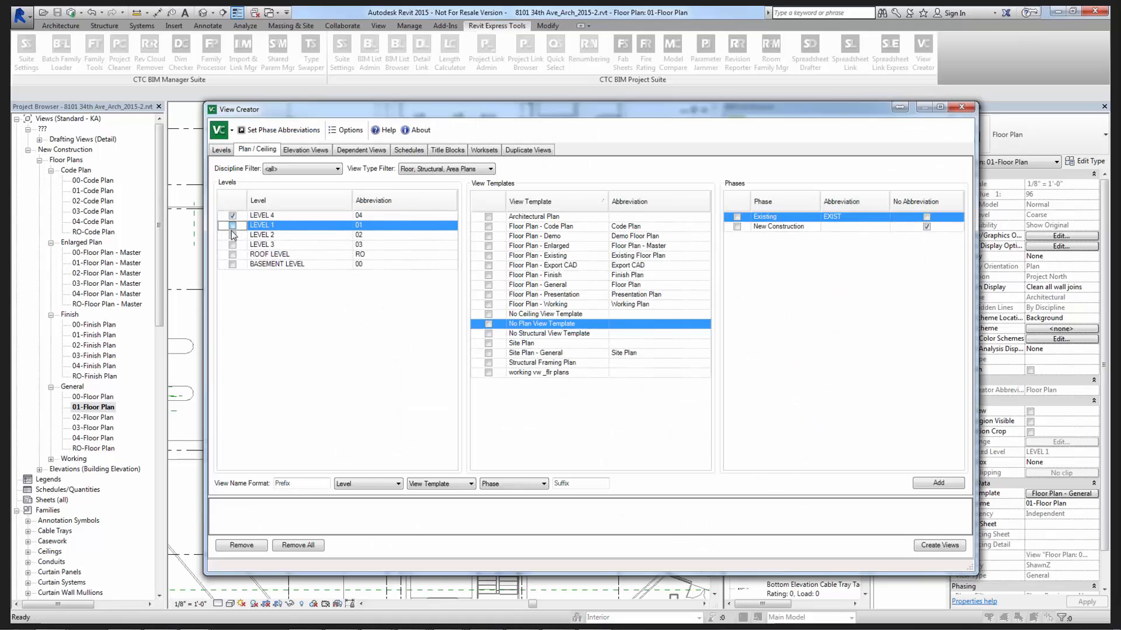
pyautogui.click(232, 234)
pyautogui.click(233, 244)
pyautogui.click(232, 254)
pyautogui.click(233, 264)
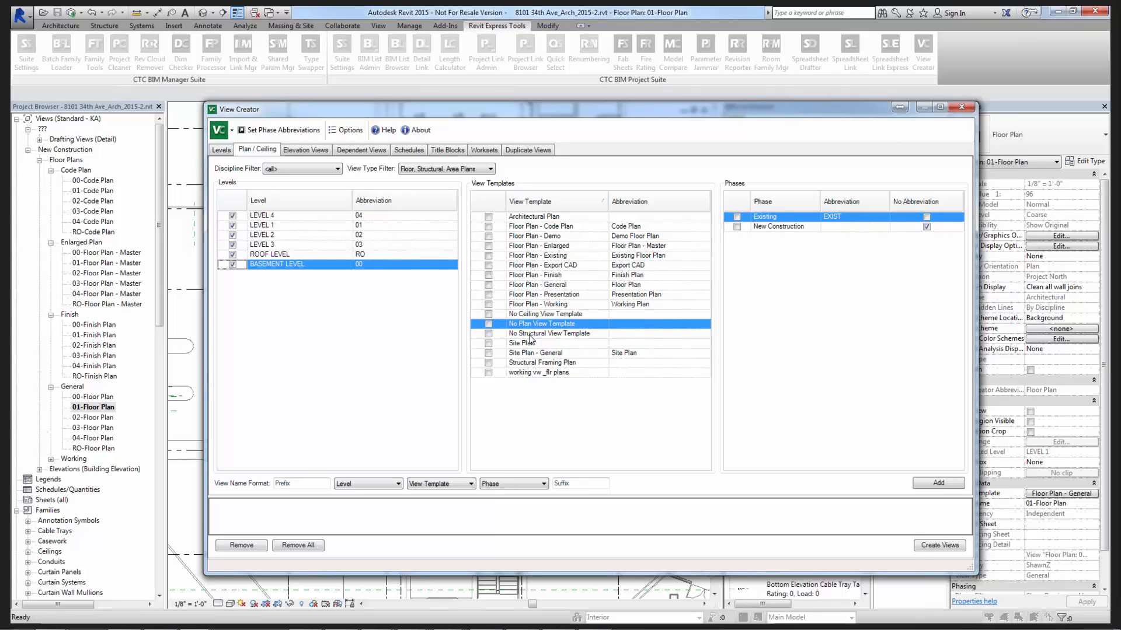
pyautogui.click(964, 107)
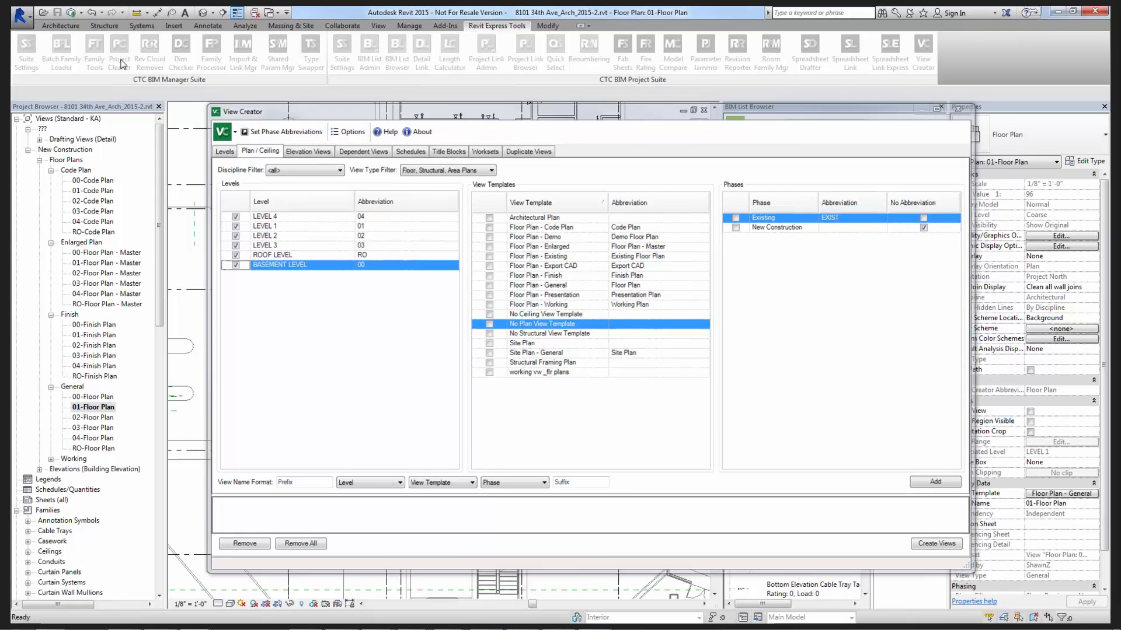
# Filter the project's view templates to Floor, Structural, Area Plans and examine the View Creator Abbreviation of Floor Plan - Presentation.
pyautogui.click(378, 26)
pyautogui.click(66, 59)
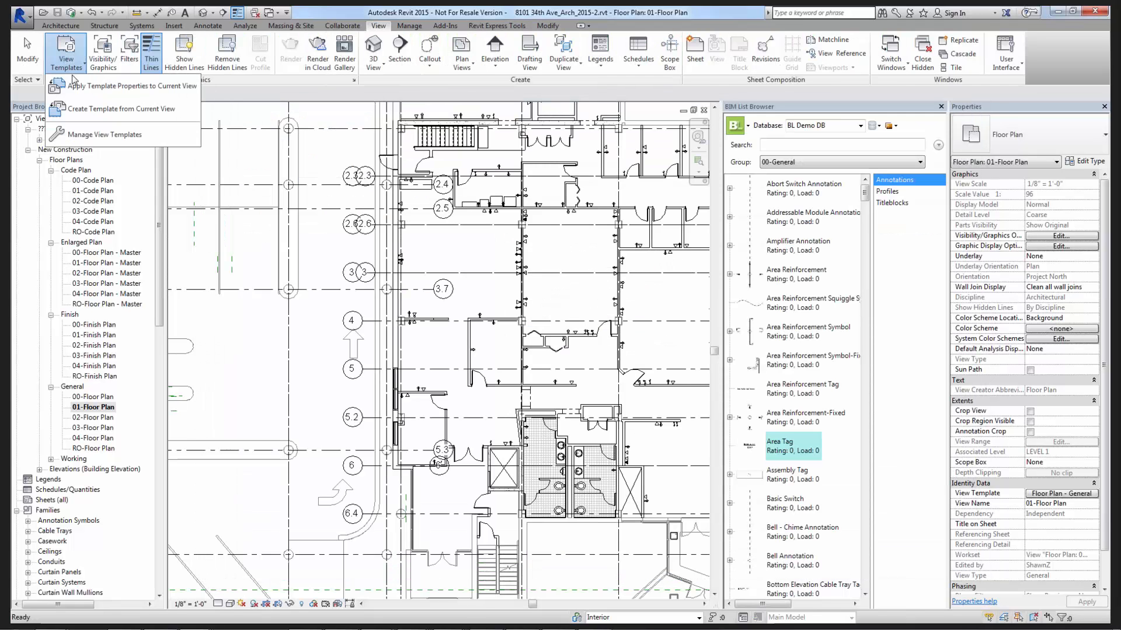
pyautogui.click(94, 142)
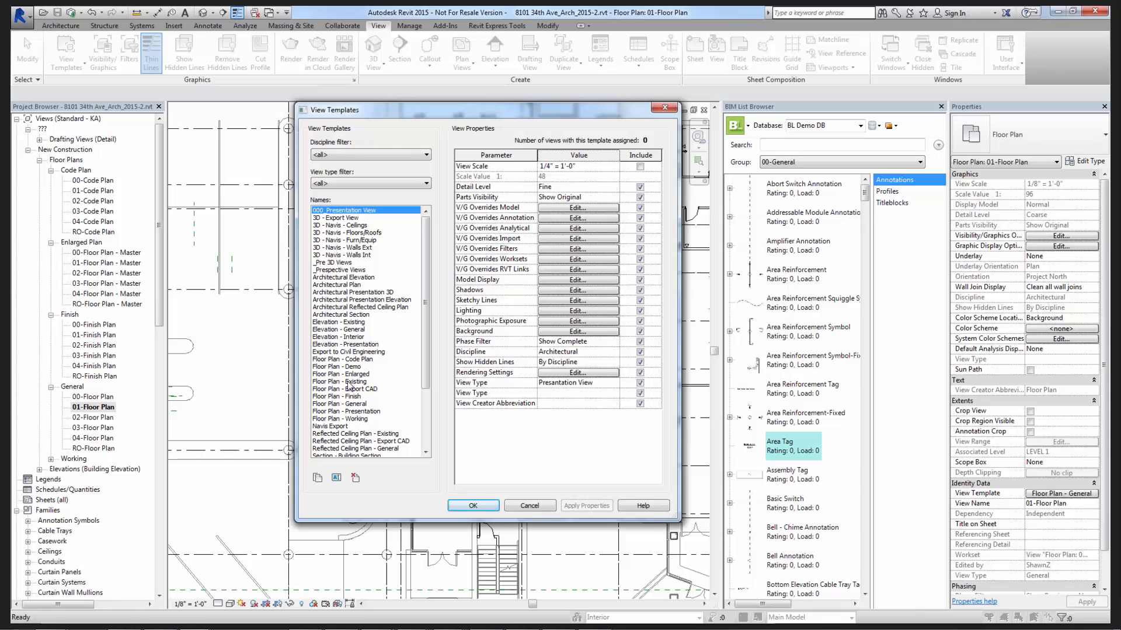
pyautogui.click(372, 183)
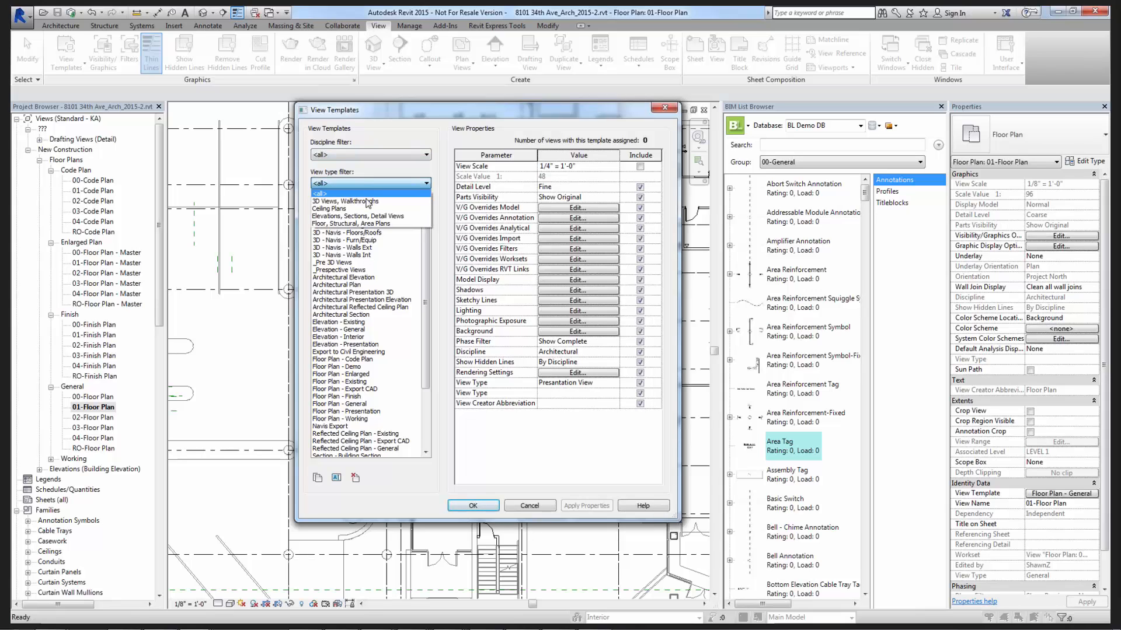
pyautogui.click(362, 224)
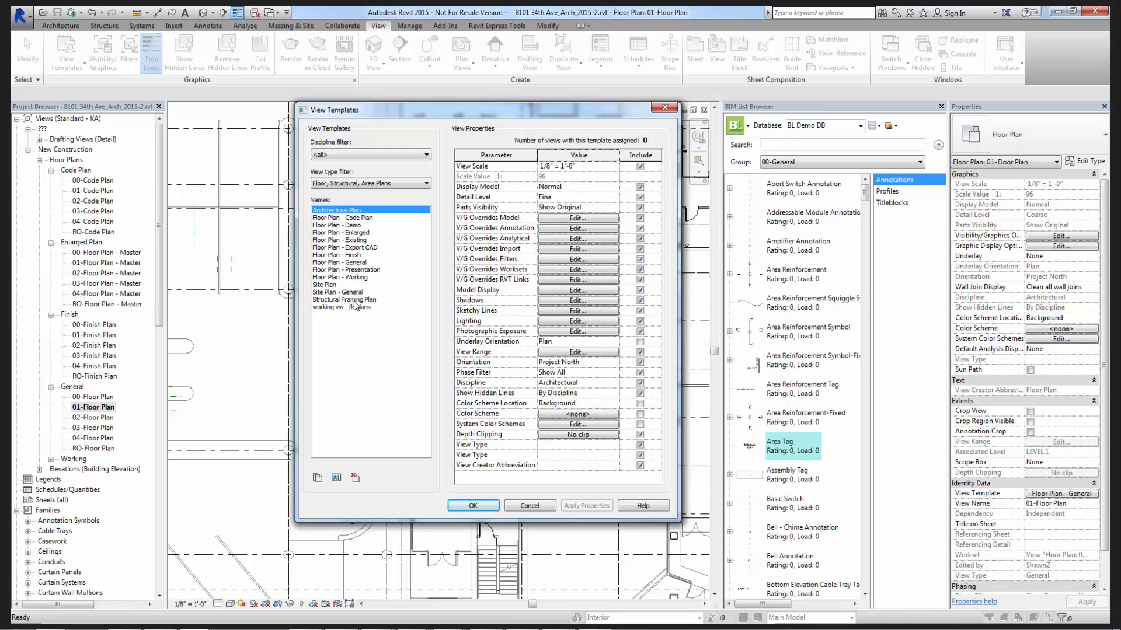
pyautogui.click(354, 270)
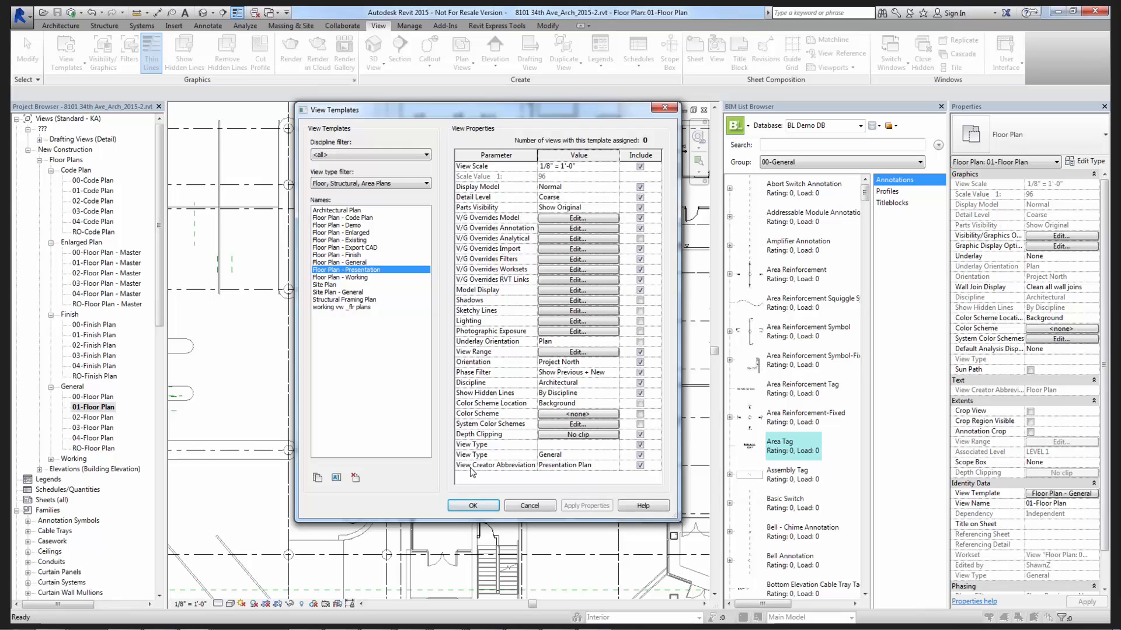
pyautogui.click(577, 465)
pyautogui.moveTo(597, 465); pyautogui.dragTo(529, 465)
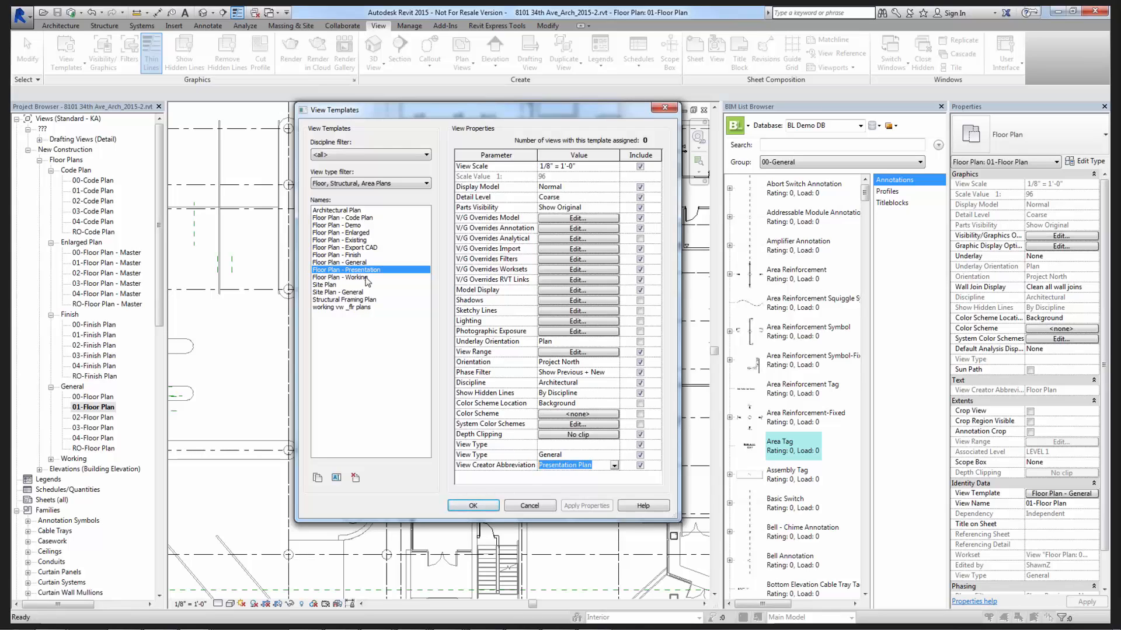
pyautogui.moveTo(591, 465); pyautogui.dragTo(528, 470)
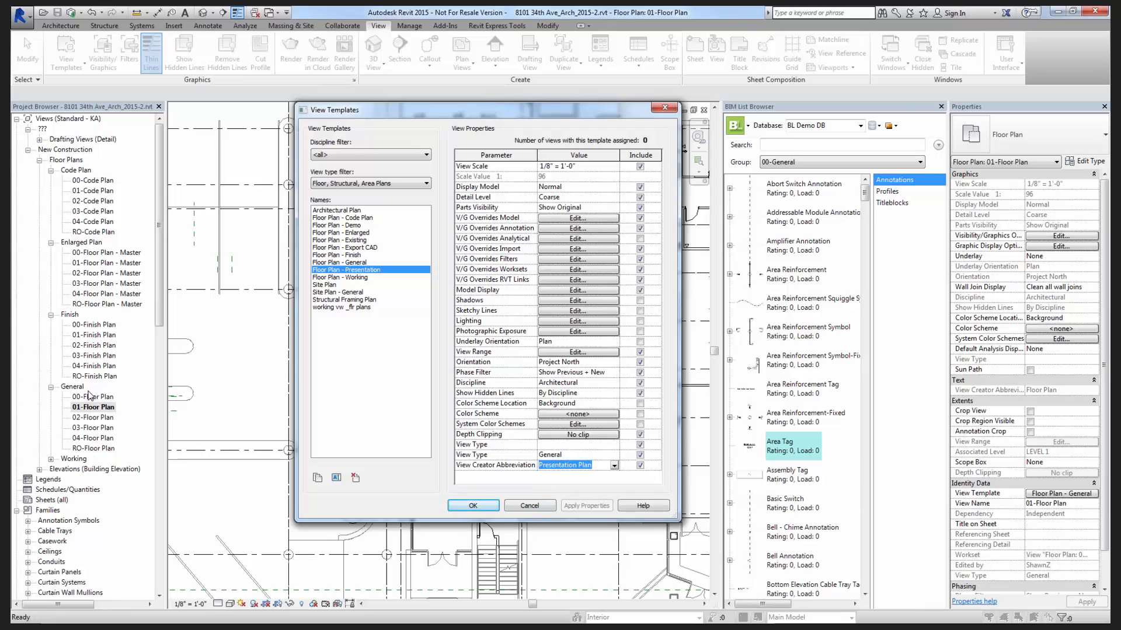
# Examine the View Creator Abbreviation and View Type of the Floor Plan - General, Demo and Existing templates, and cancel the dialog.
pyautogui.click(362, 263)
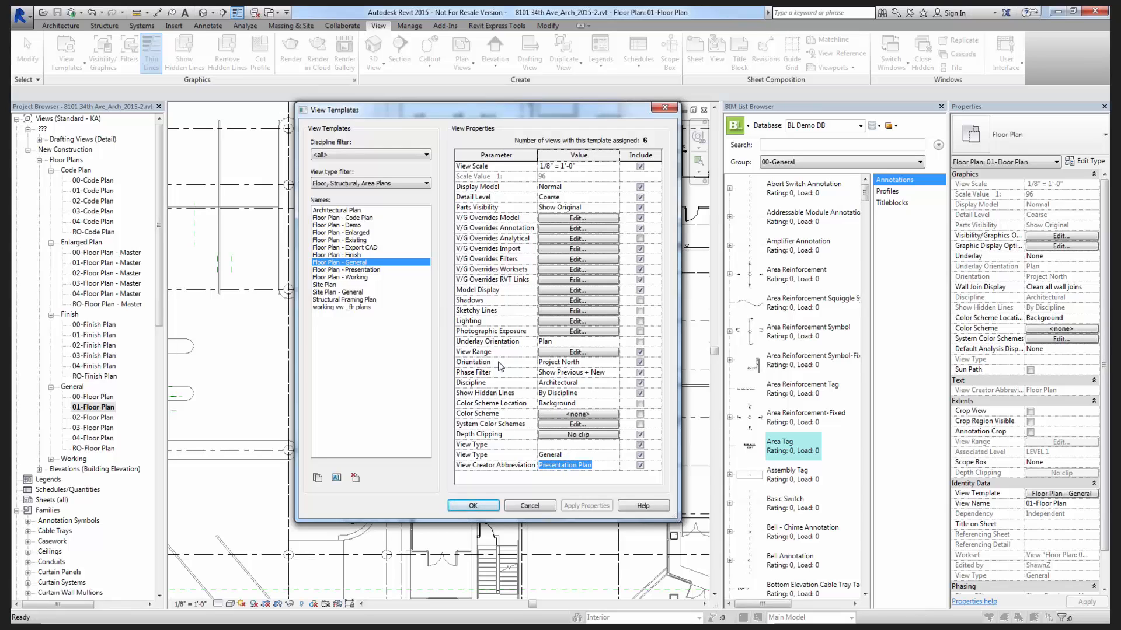
pyautogui.click(578, 465)
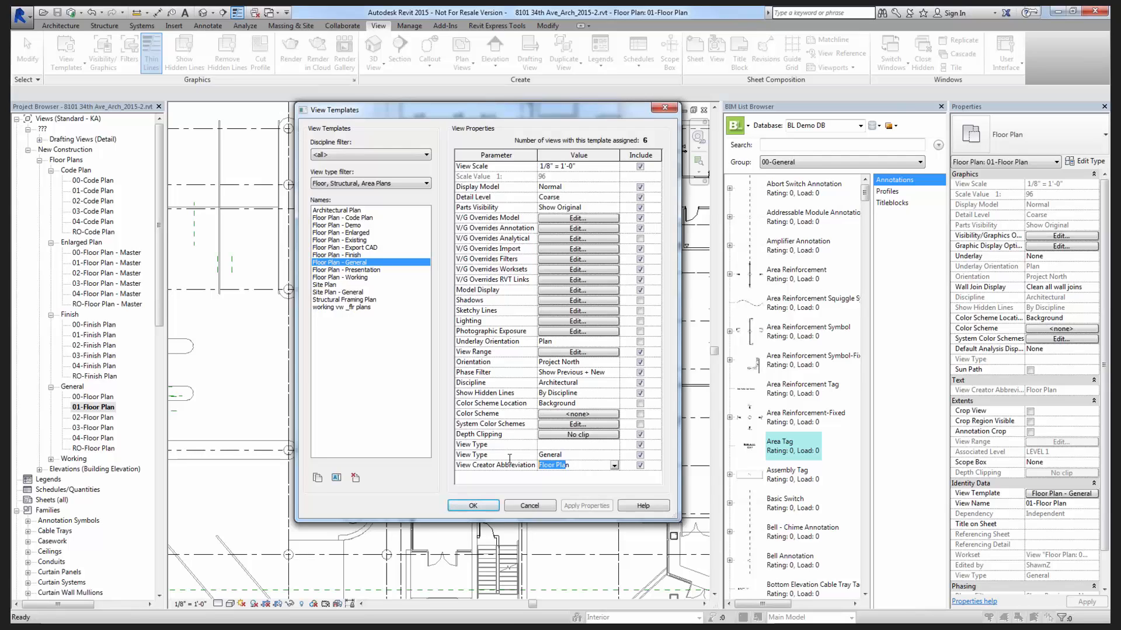
pyautogui.click(582, 466)
pyautogui.click(575, 465)
pyautogui.click(331, 267)
pyautogui.click(353, 225)
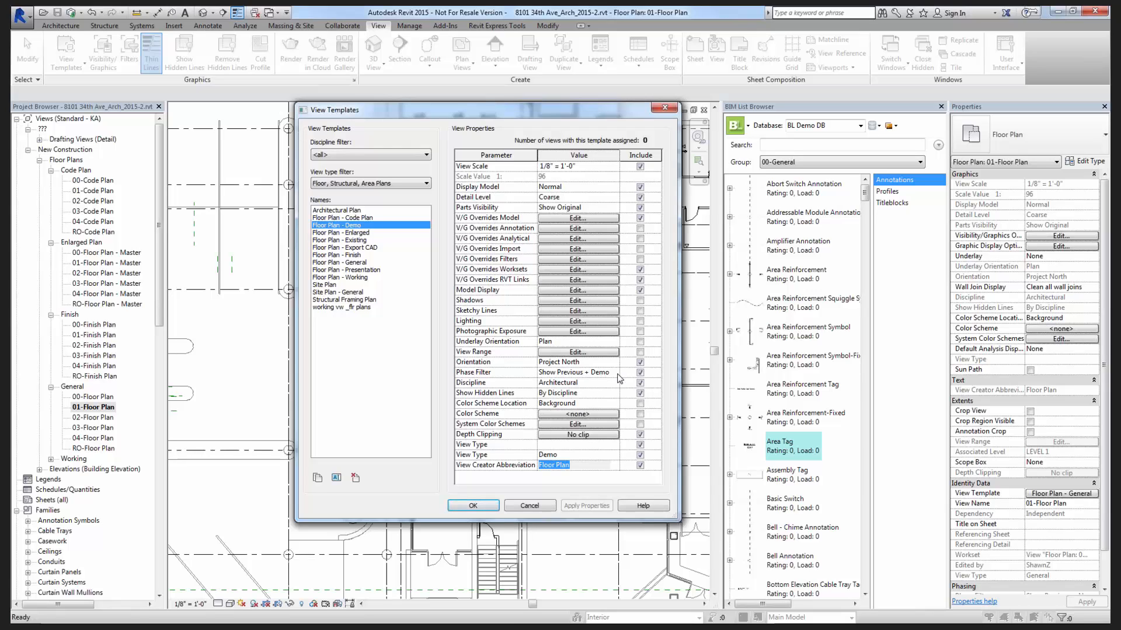
pyautogui.click(355, 241)
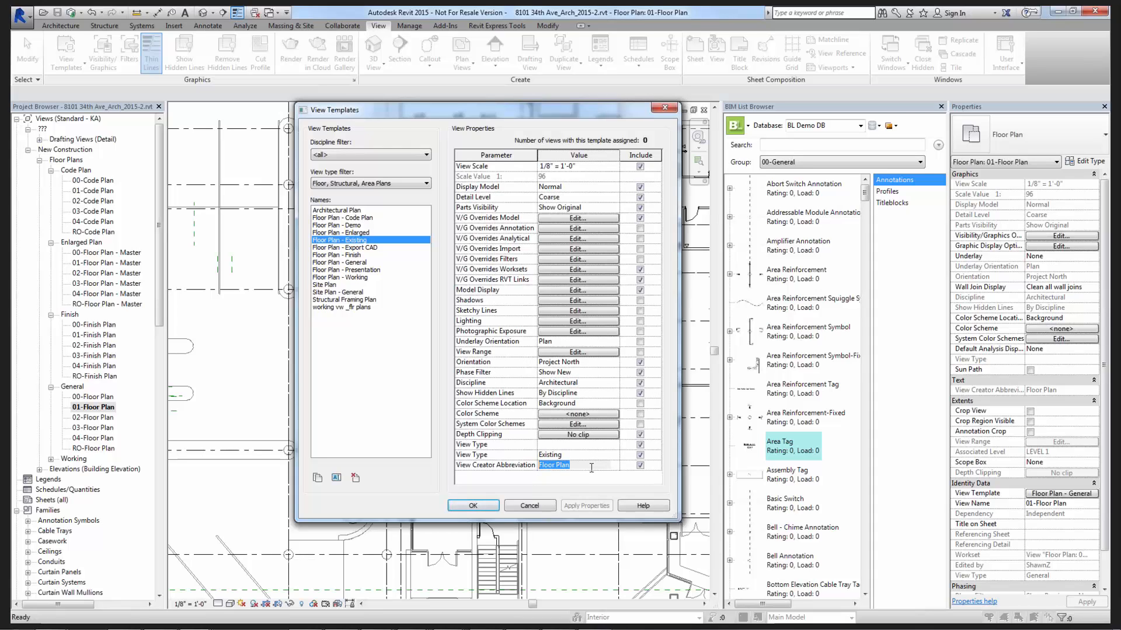
pyautogui.click(530, 505)
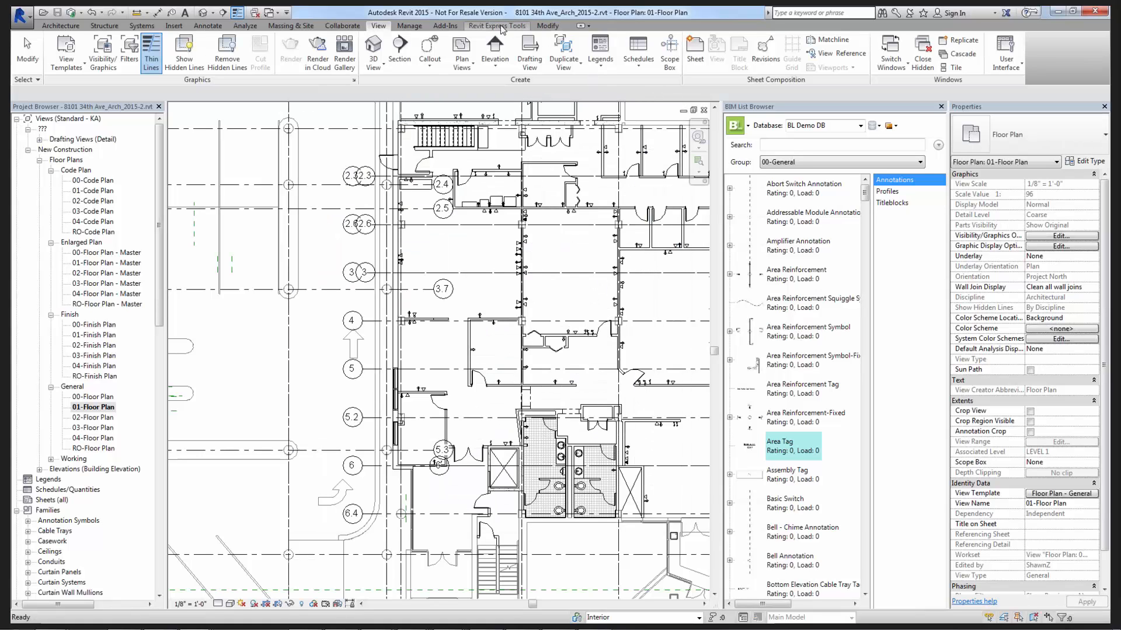
pyautogui.click(497, 26)
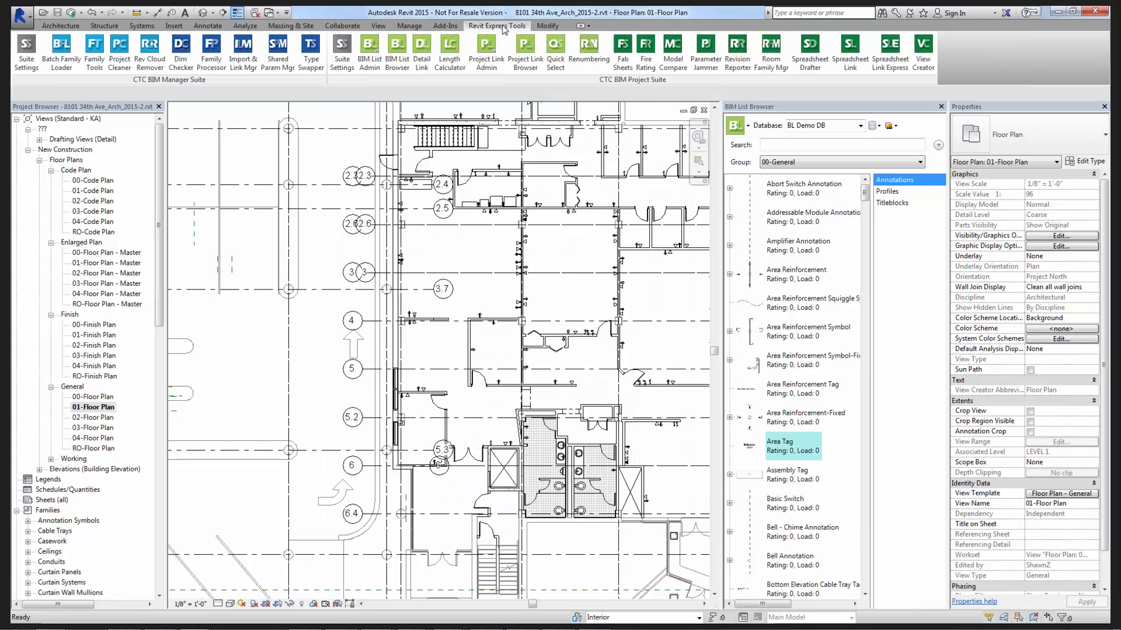
pyautogui.click(378, 25)
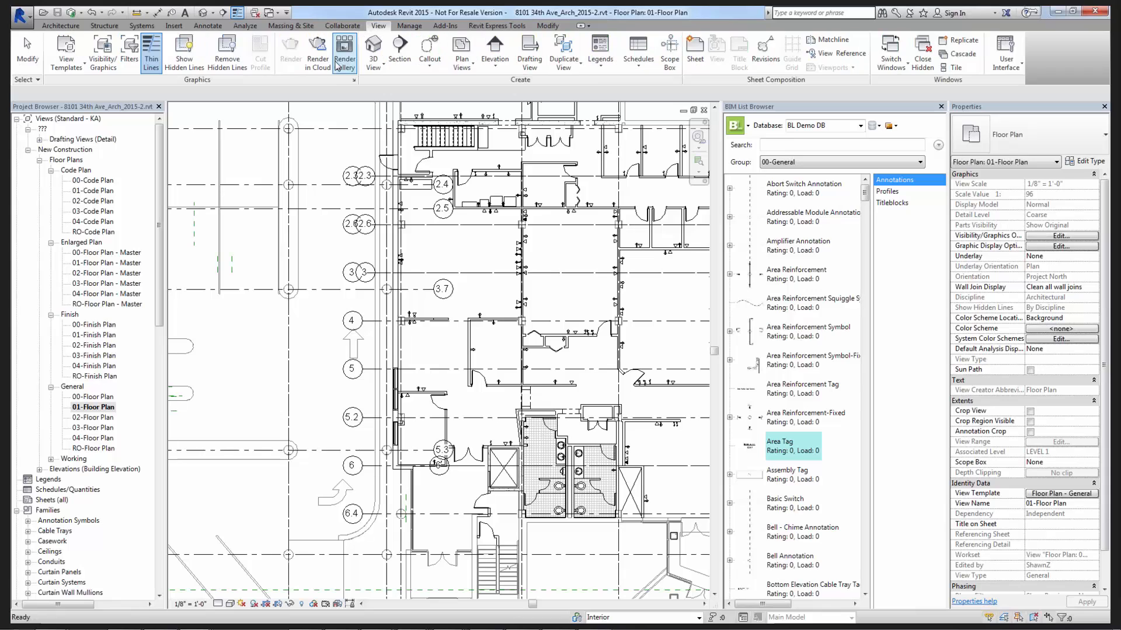
# Examine Revit's New Floor Plan dialog with its type and level selection, and cancel it without creating a view.
pyautogui.click(468, 73)
pyautogui.click(474, 87)
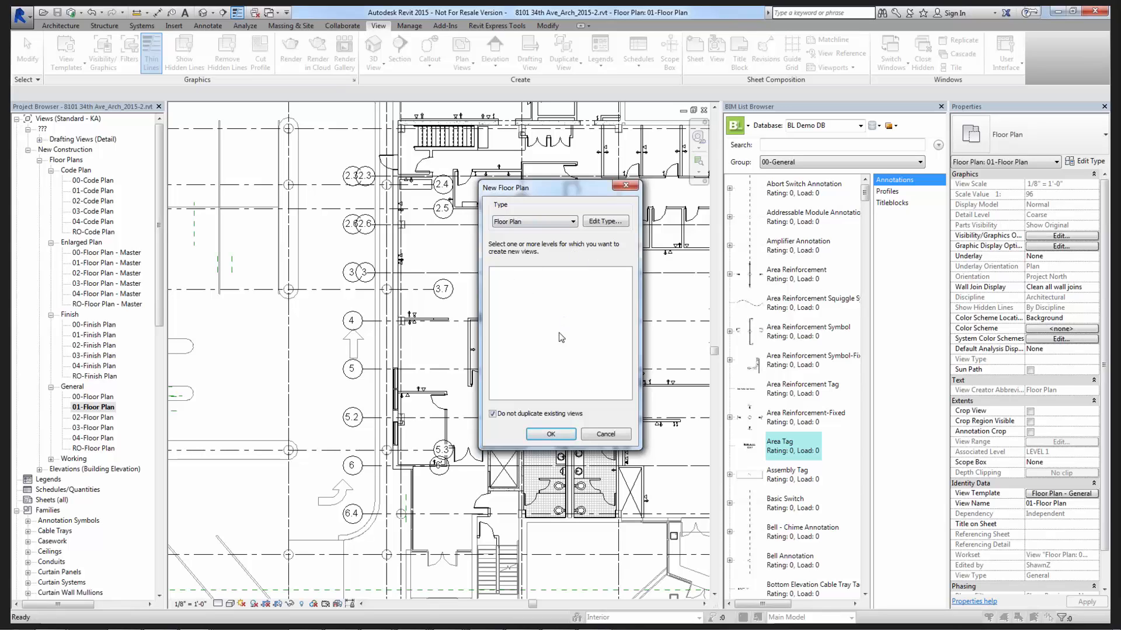
pyautogui.click(595, 436)
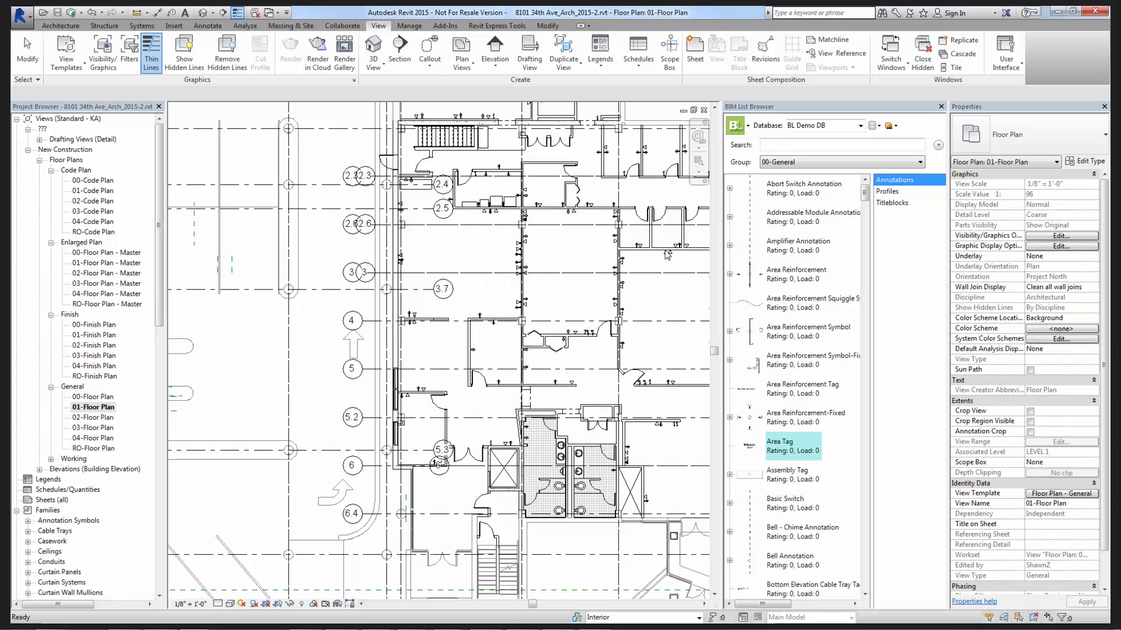
# Set up a plan view in View Creator for LEVEL 1 with the Floor Plan - Existing template and the Existing phase.
pyautogui.click(514, 27)
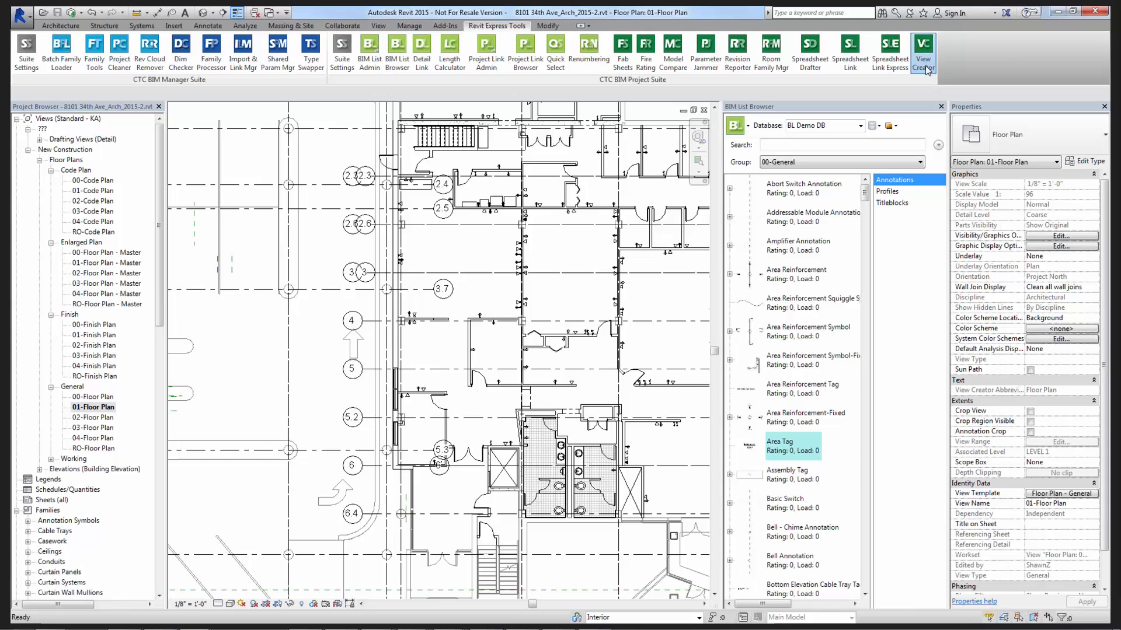
pyautogui.click(925, 70)
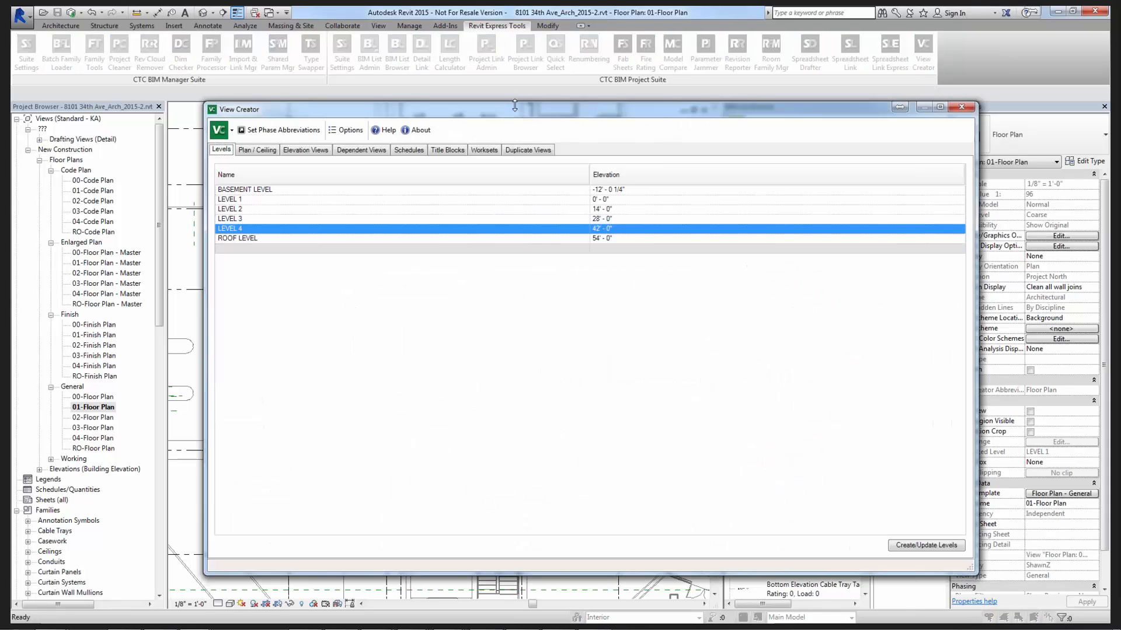
pyautogui.click(268, 152)
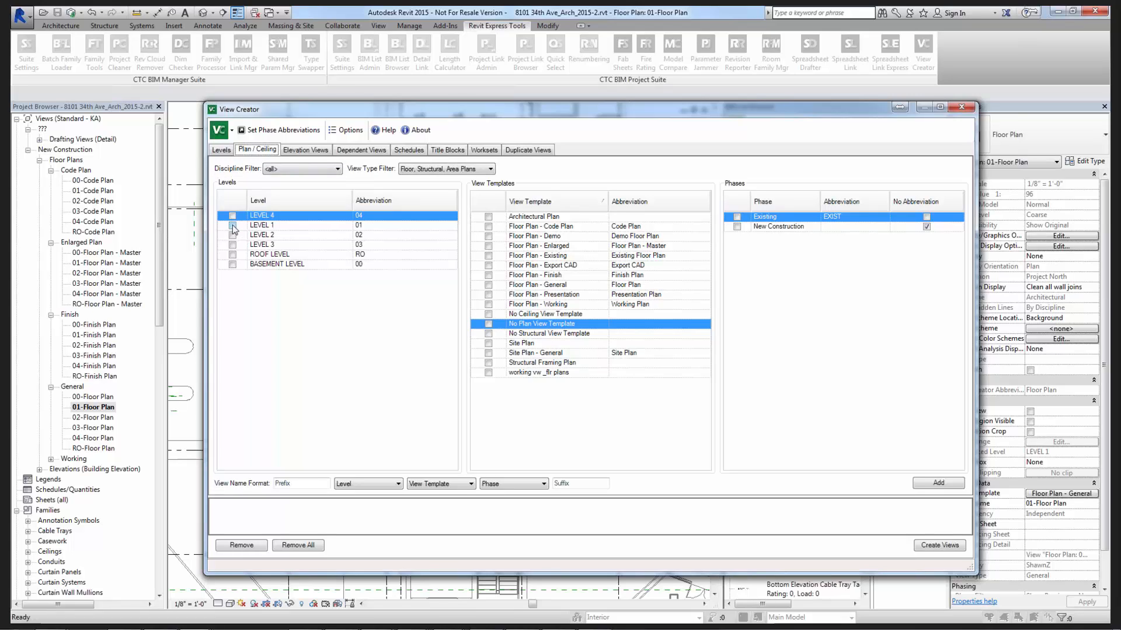
pyautogui.click(233, 225)
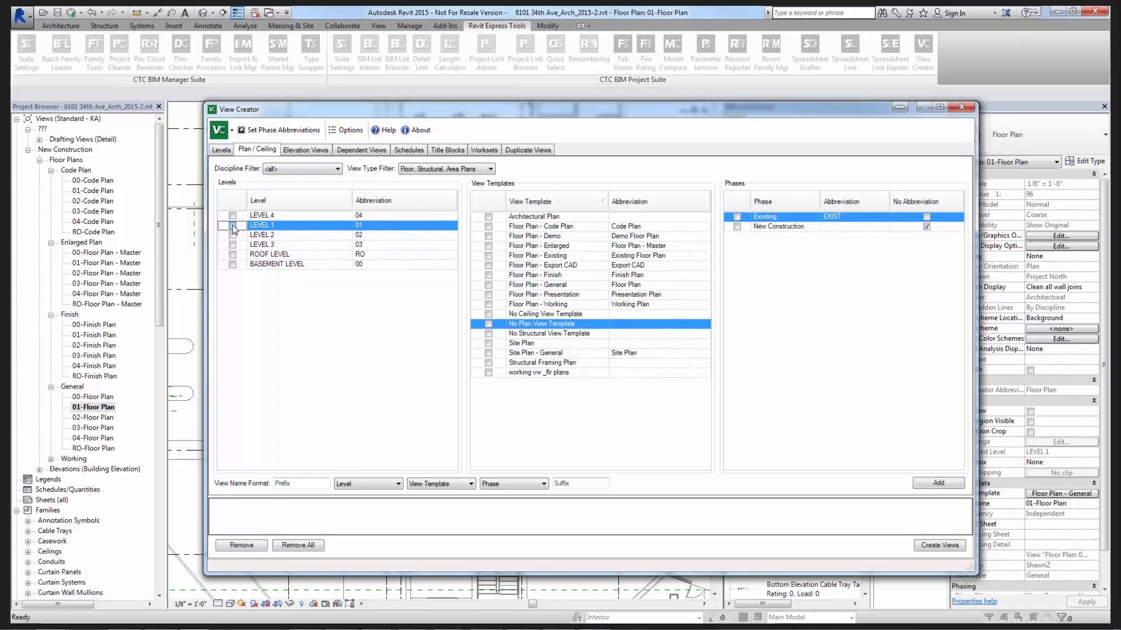
pyautogui.click(489, 256)
pyautogui.click(737, 217)
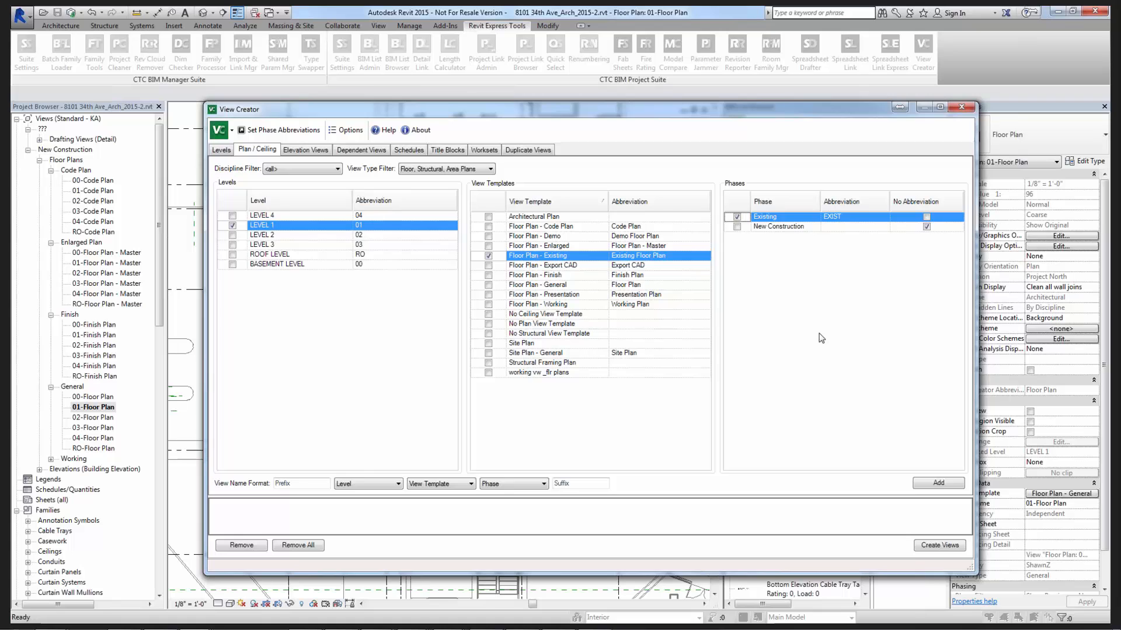
# Add 01-Existing Floor Plan-EXIST to the list of views, create it, and close View Creator.
pyautogui.click(940, 545)
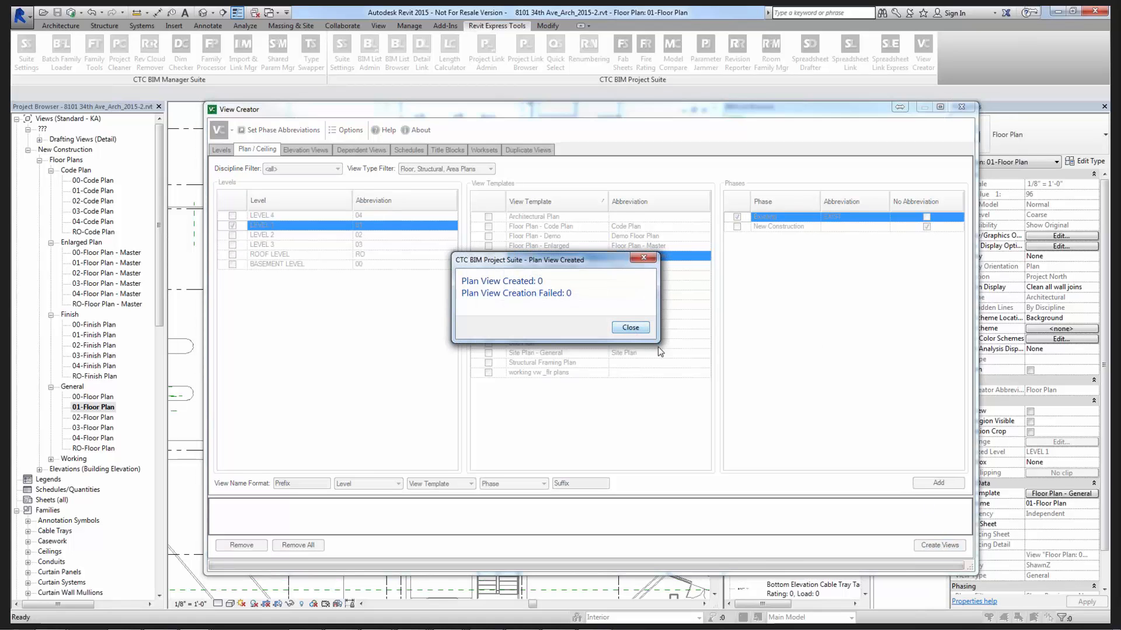
pyautogui.click(628, 328)
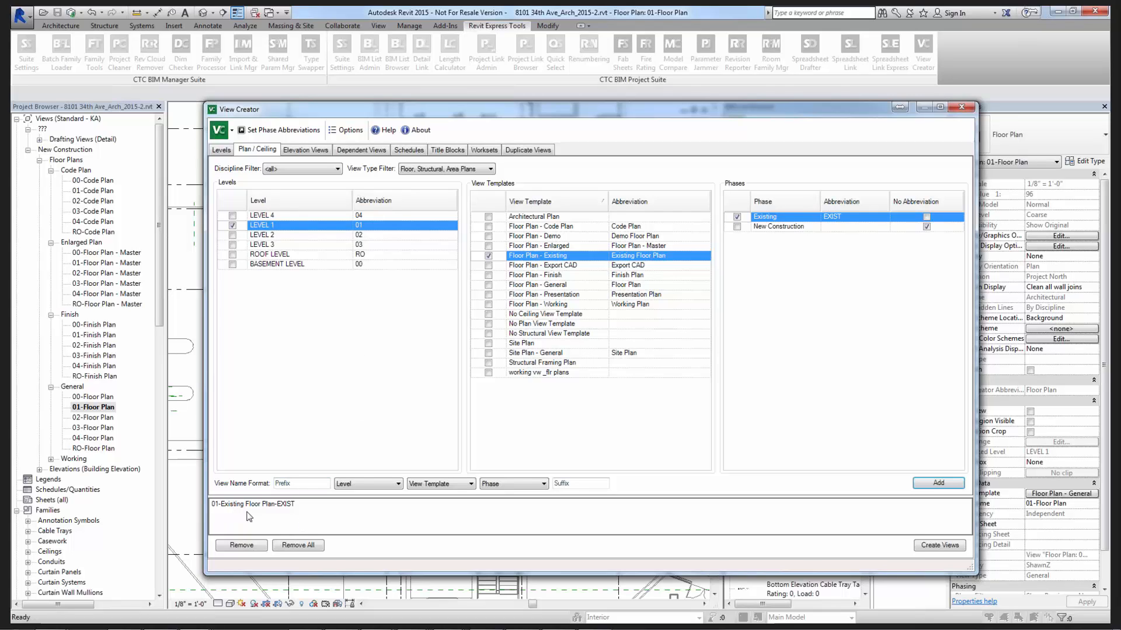
pyautogui.click(939, 546)
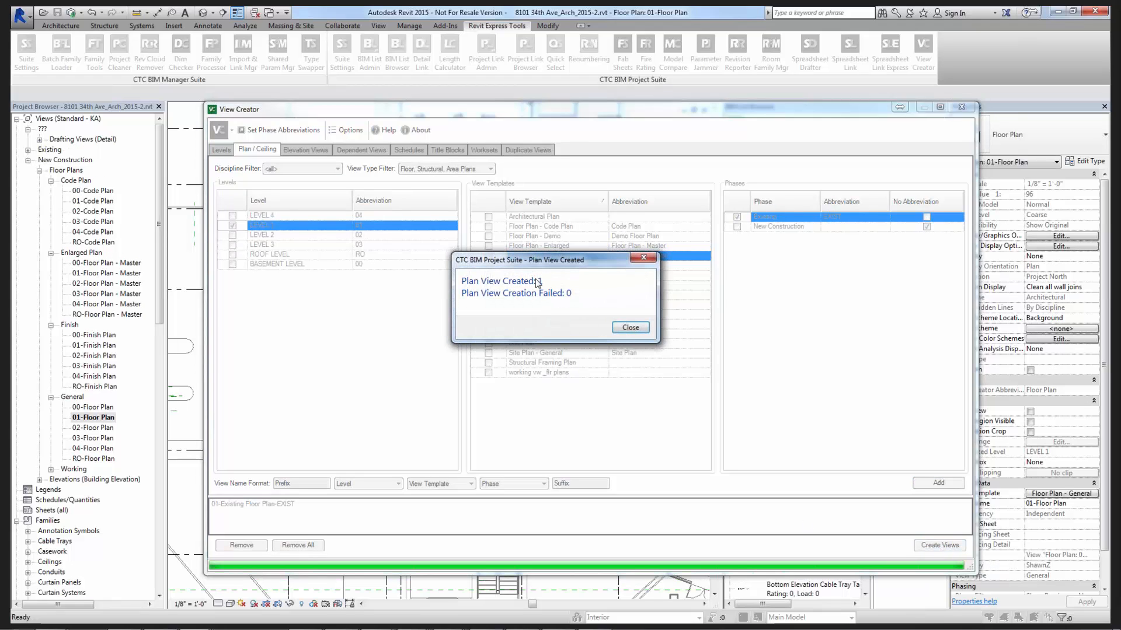
pyautogui.click(630, 328)
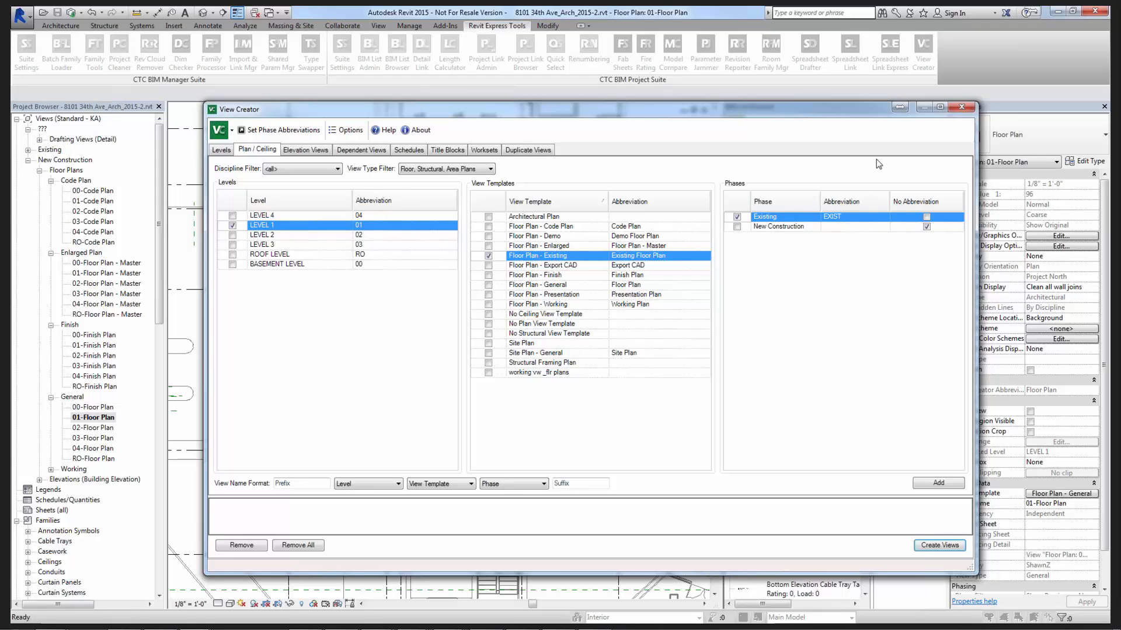
pyautogui.click(959, 108)
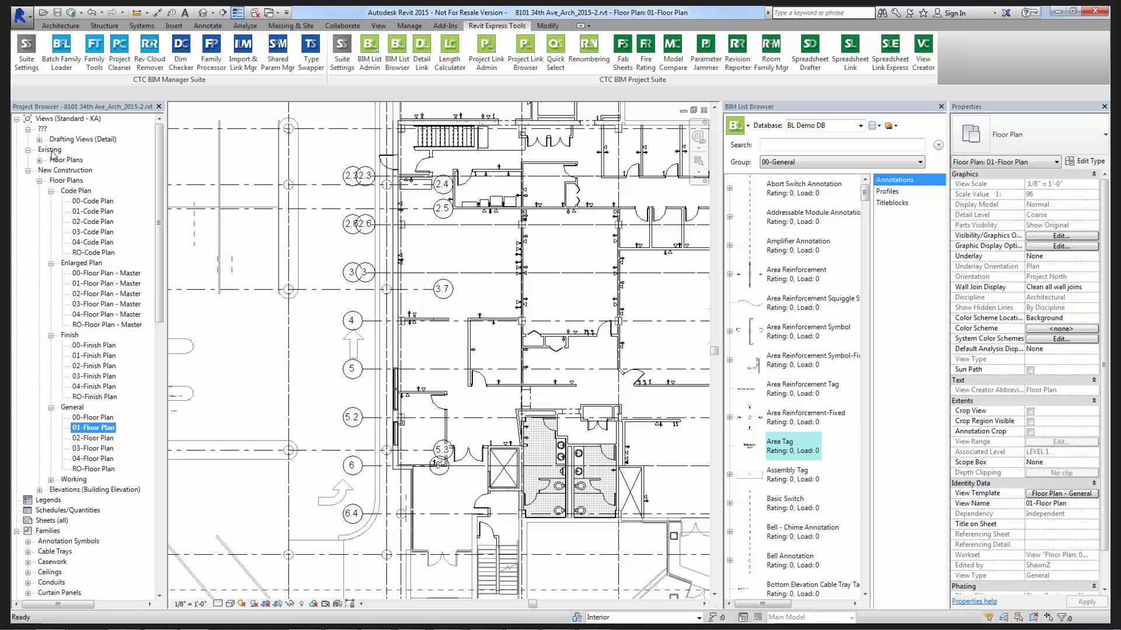
# Open the 01-Existing Floor Plan-EXIST view from the Existing floor plans and examine its view template and phasing properties.
pyautogui.click(50, 150)
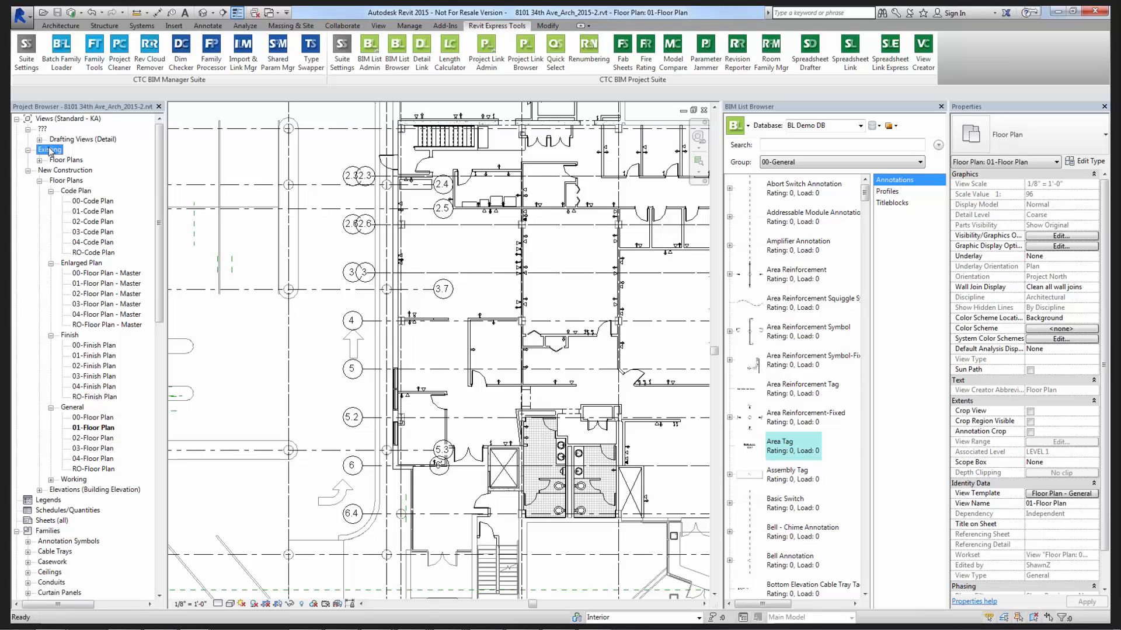
pyautogui.click(60, 160)
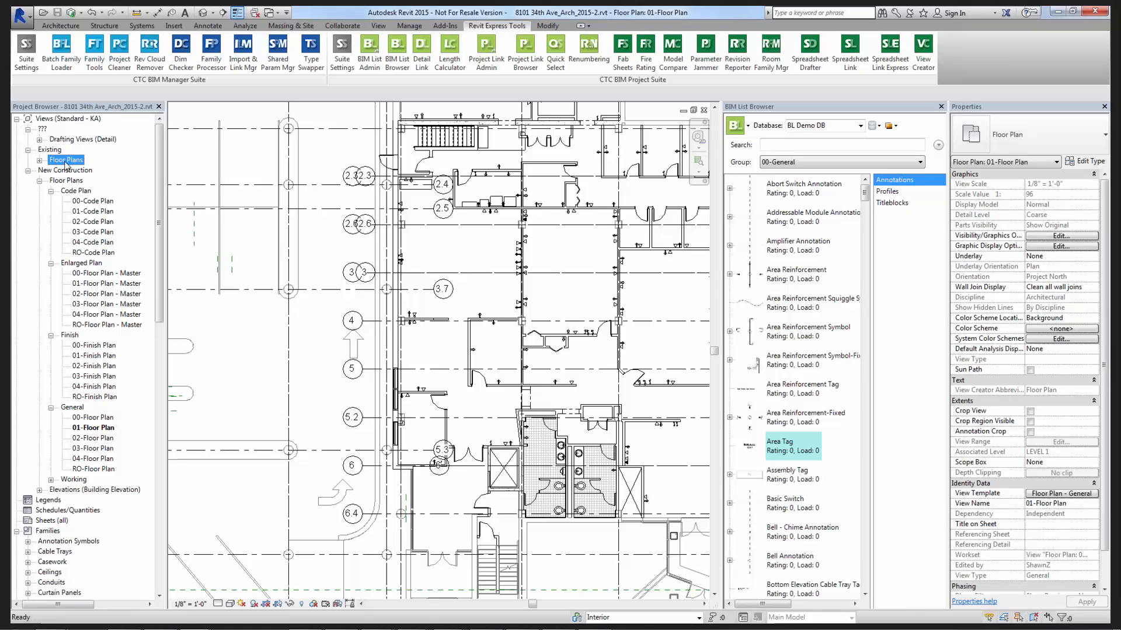
pyautogui.click(39, 160)
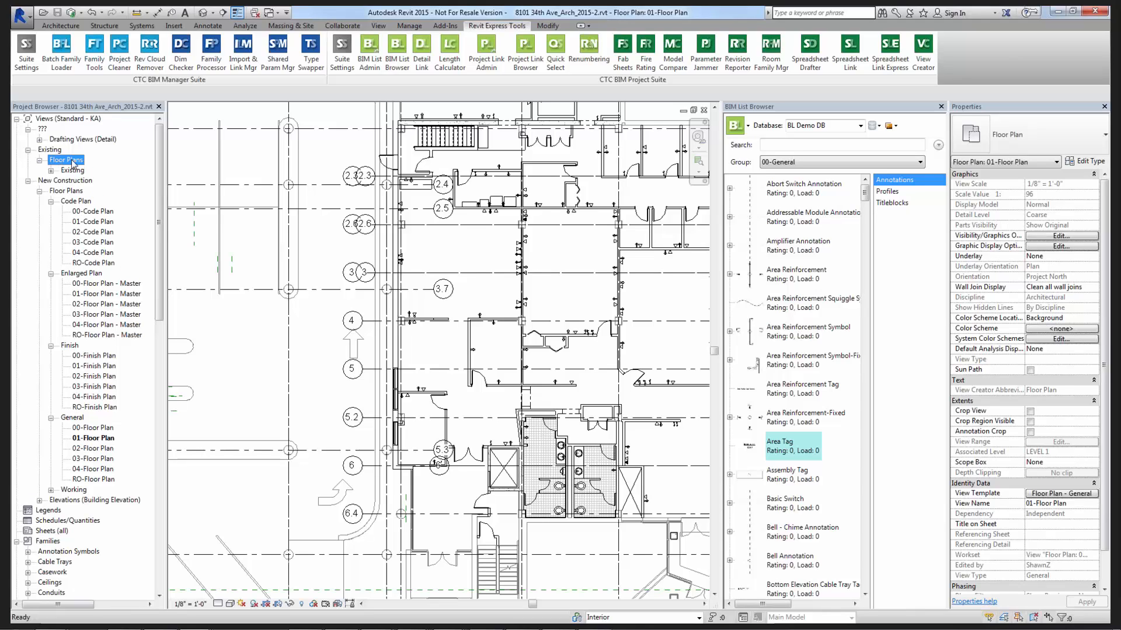
pyautogui.click(54, 170)
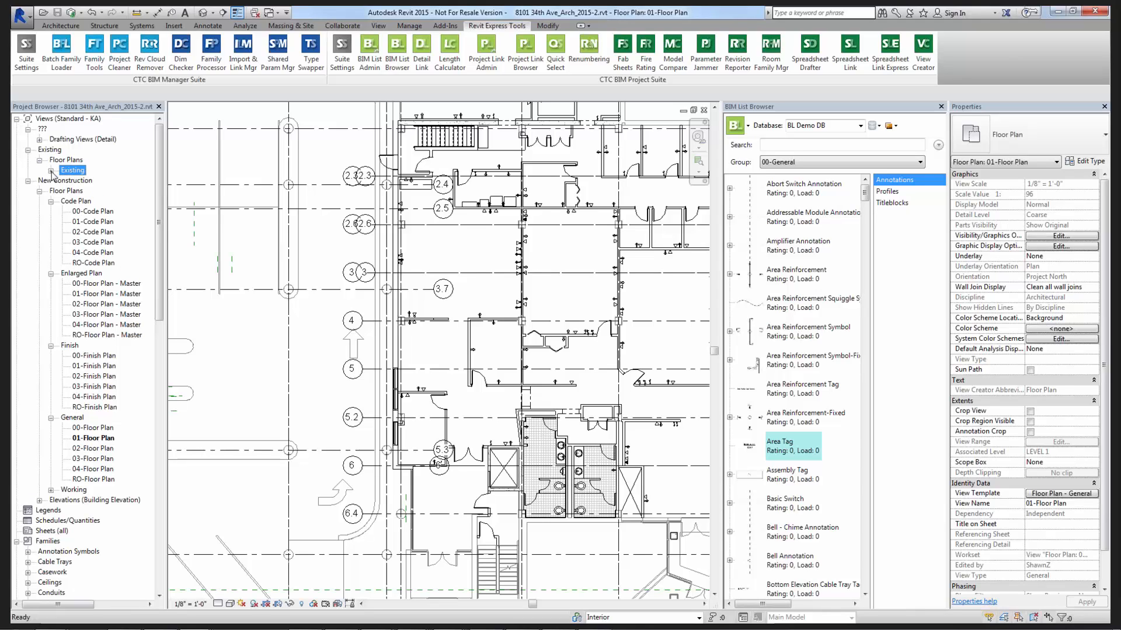
pyautogui.click(51, 171)
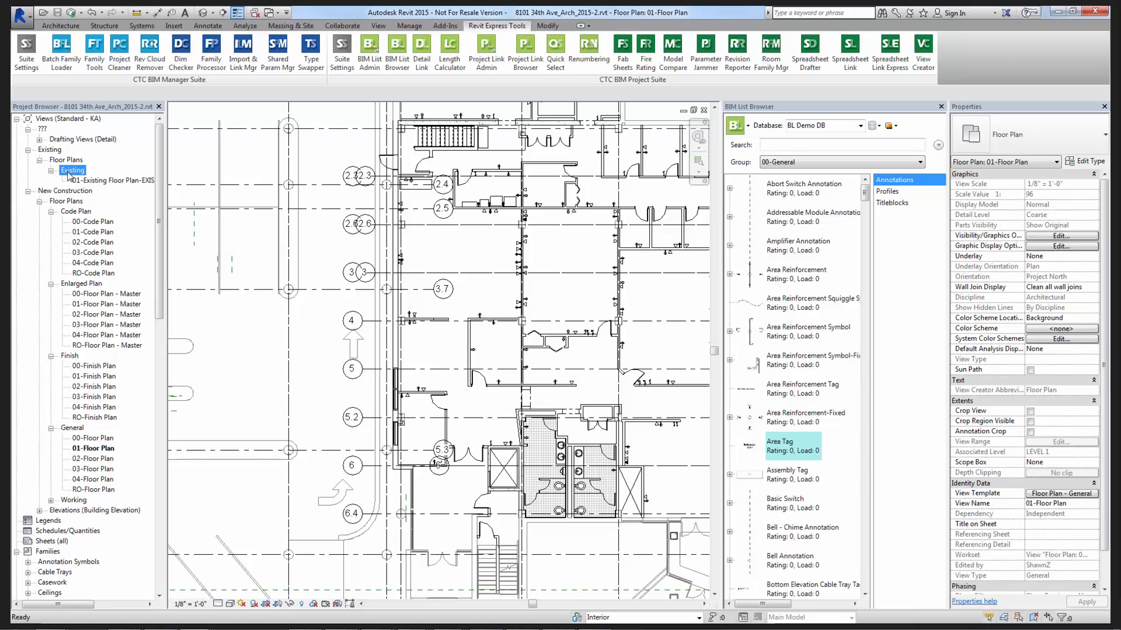
pyautogui.click(84, 180)
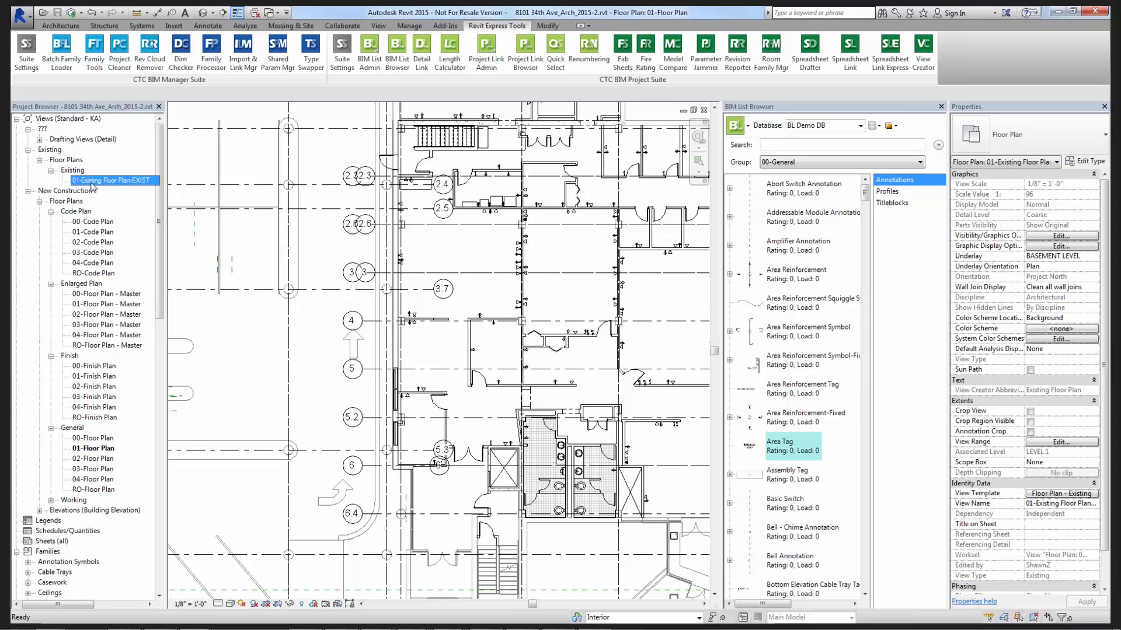
pyautogui.doubleClick(85, 186)
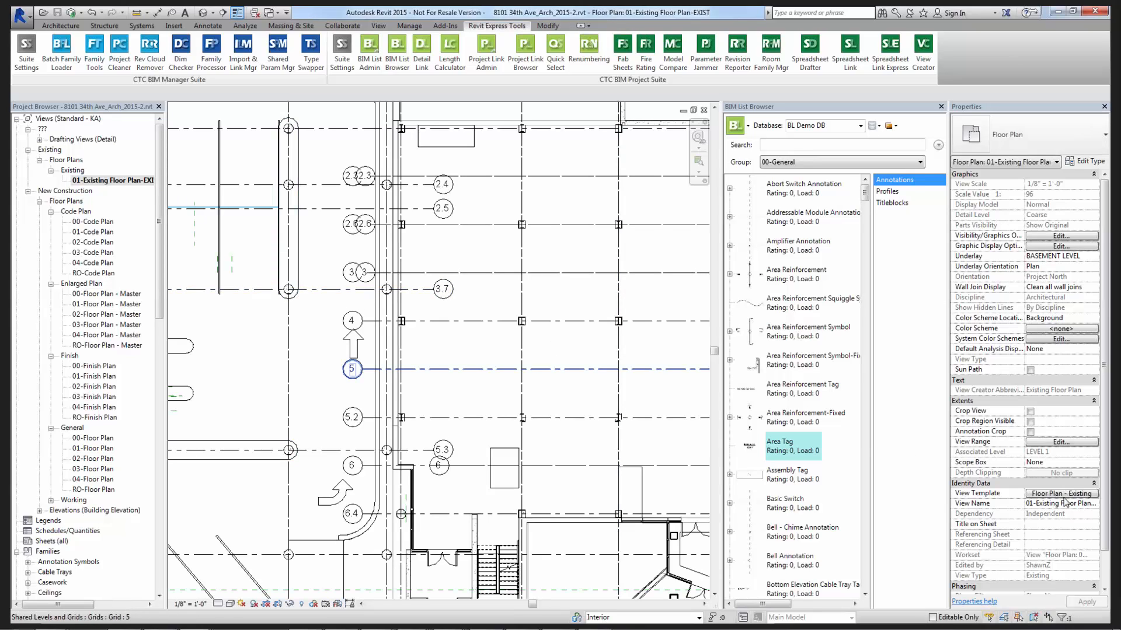
pyautogui.scroll(-1, 1104, 499)
pyautogui.scroll(-2, 1103, 499)
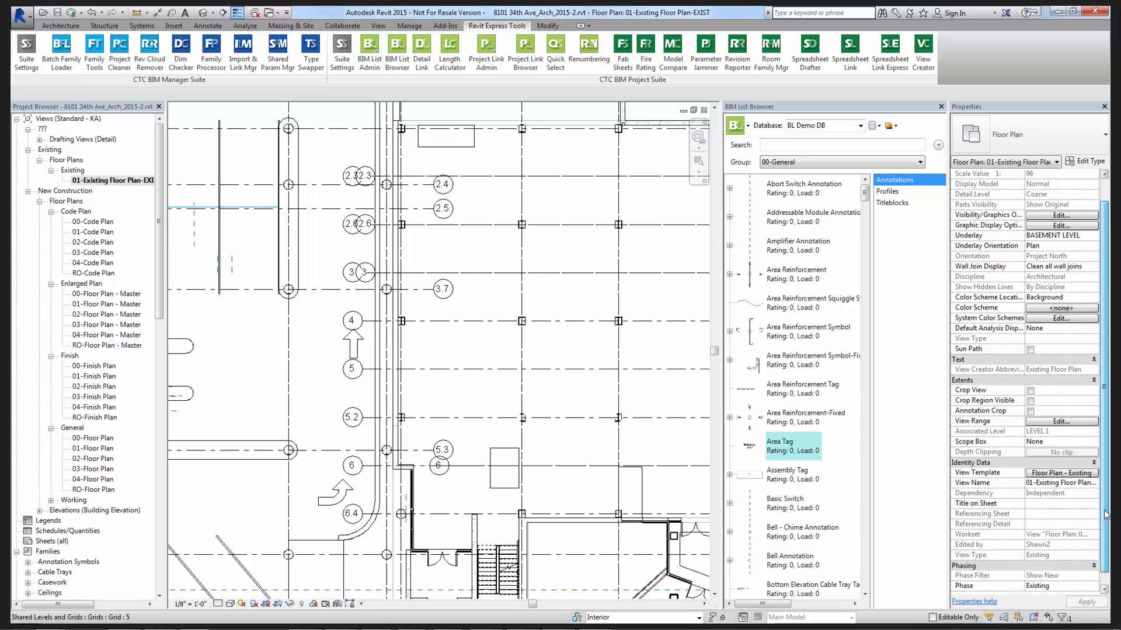